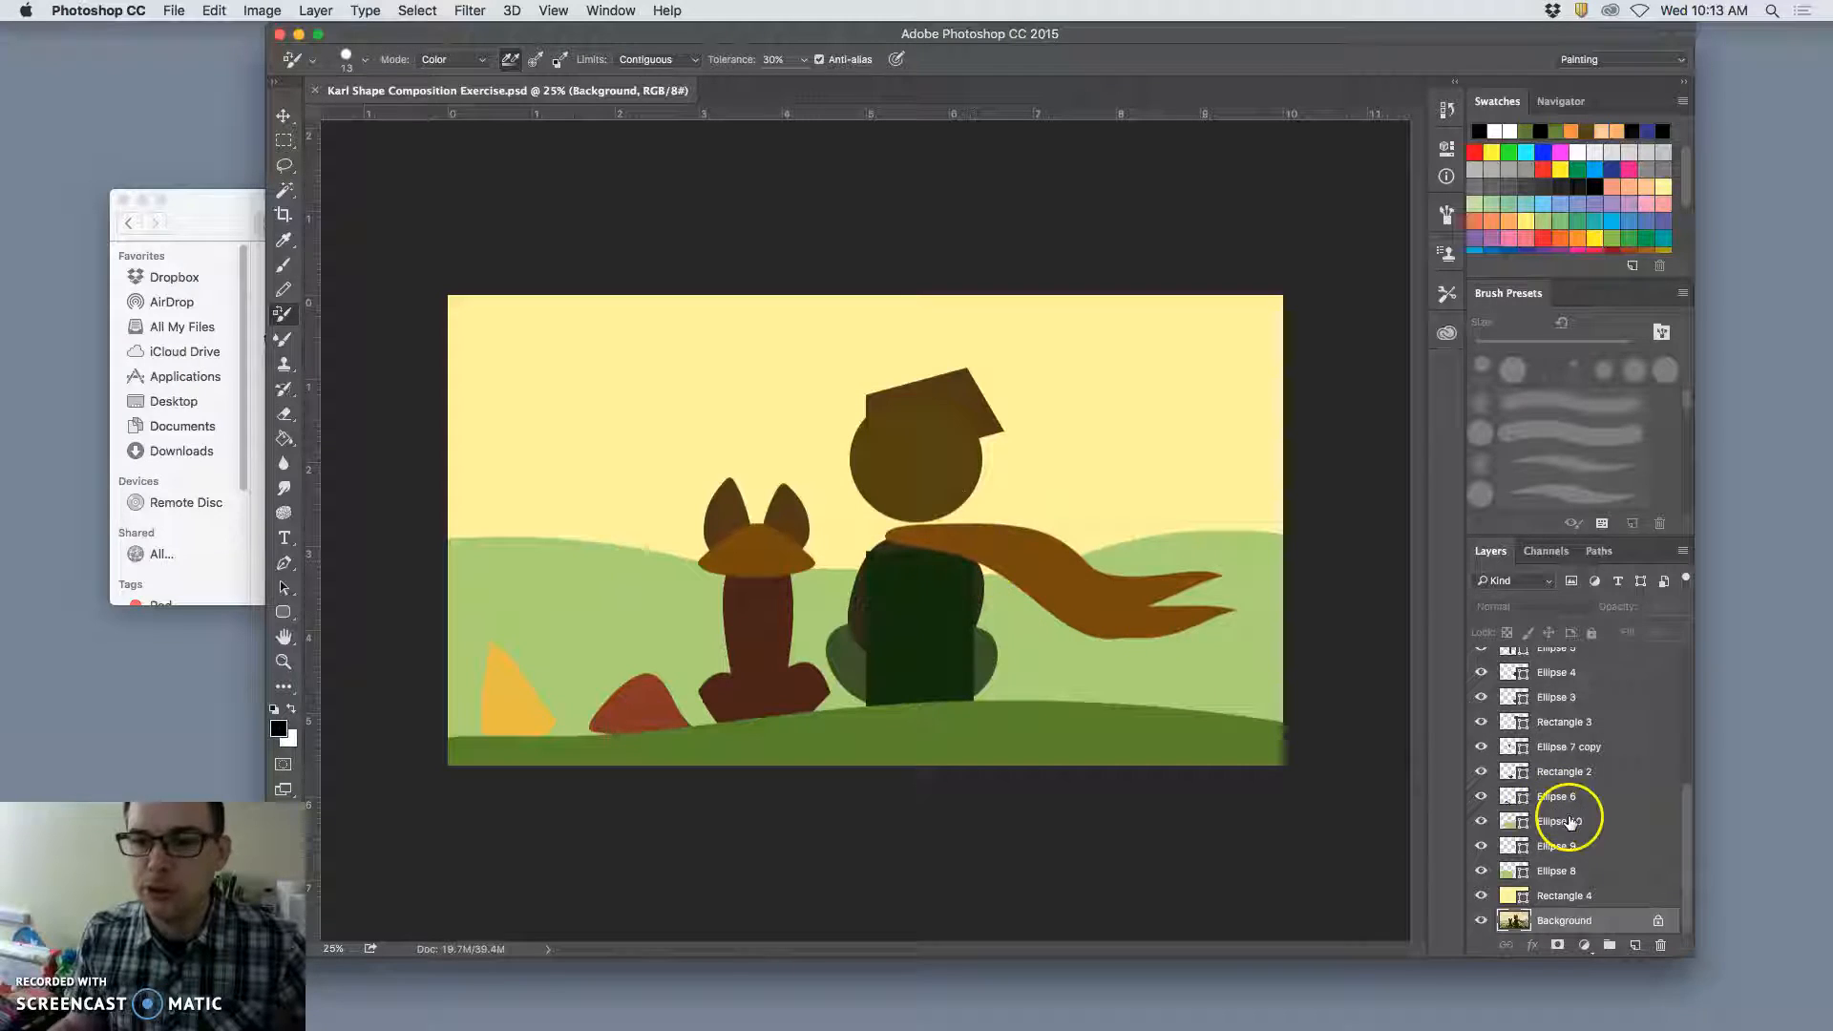
Step: Toggle the visibility of the Background copy overlay to compare the reference picture with the shape composition
scroll(1566, 812, "up", 5)
left_click(1481, 659)
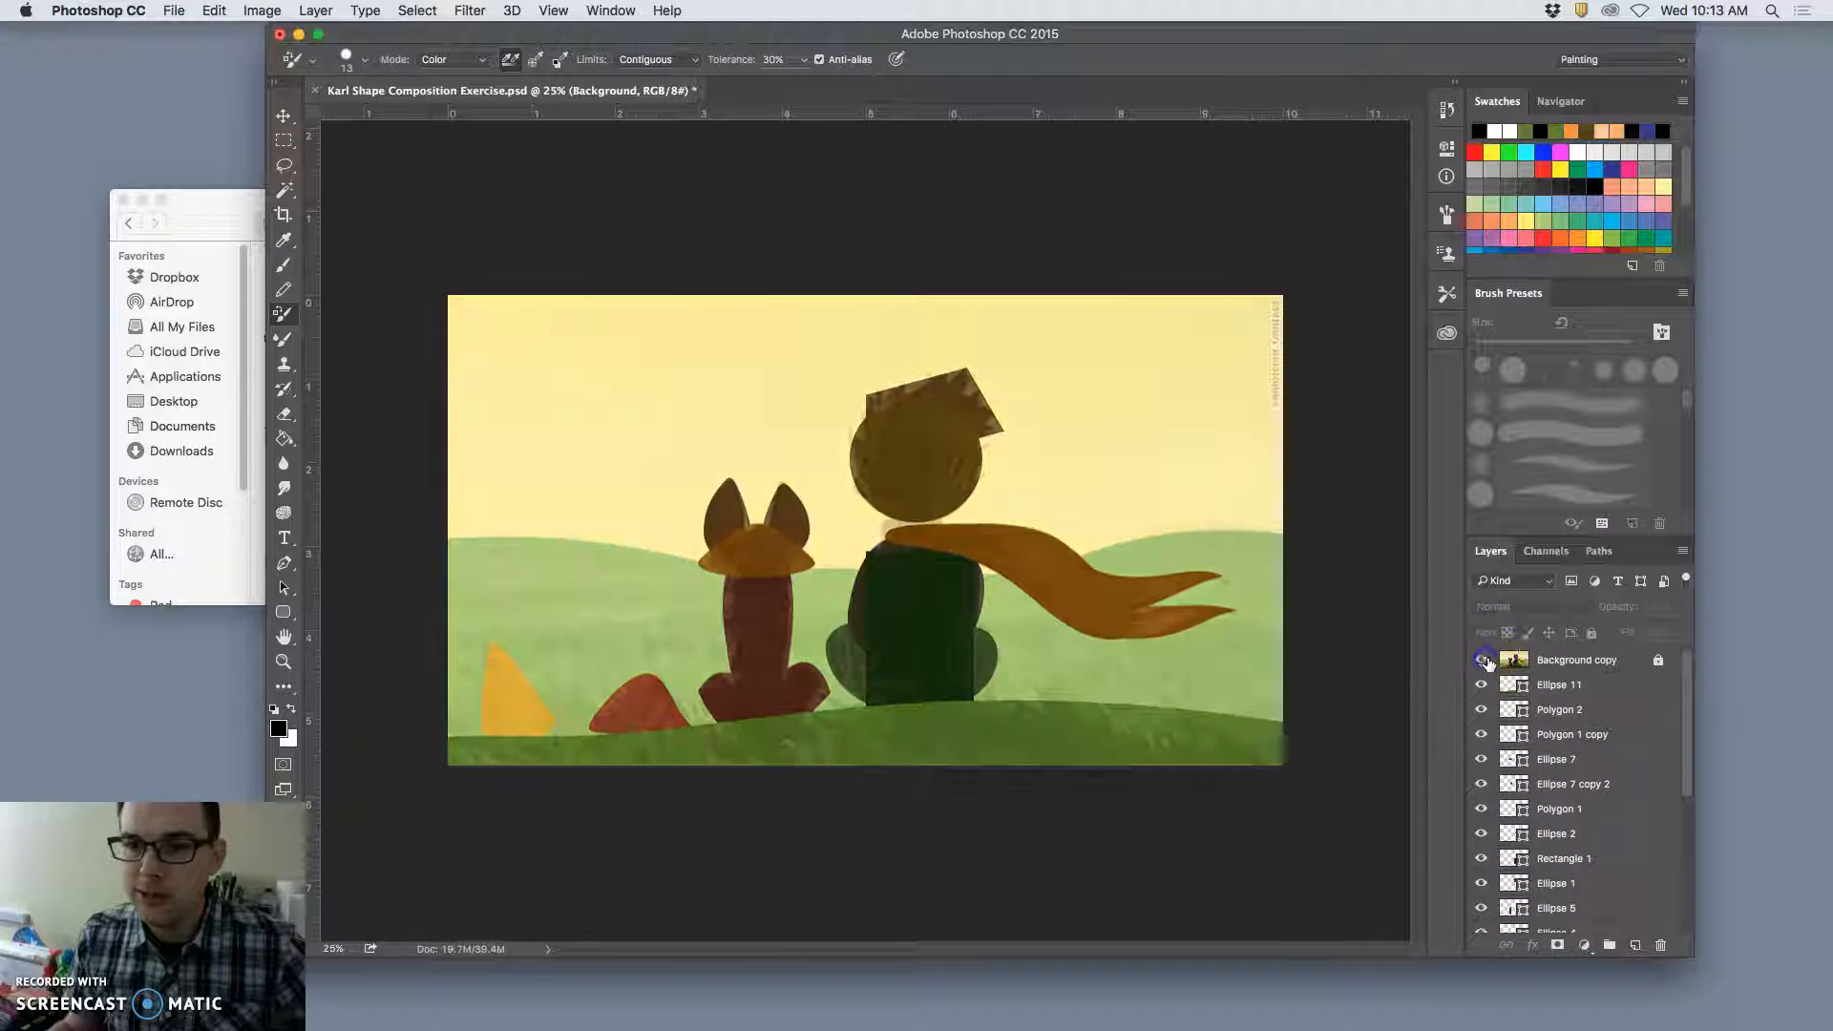
left_click(1570, 666)
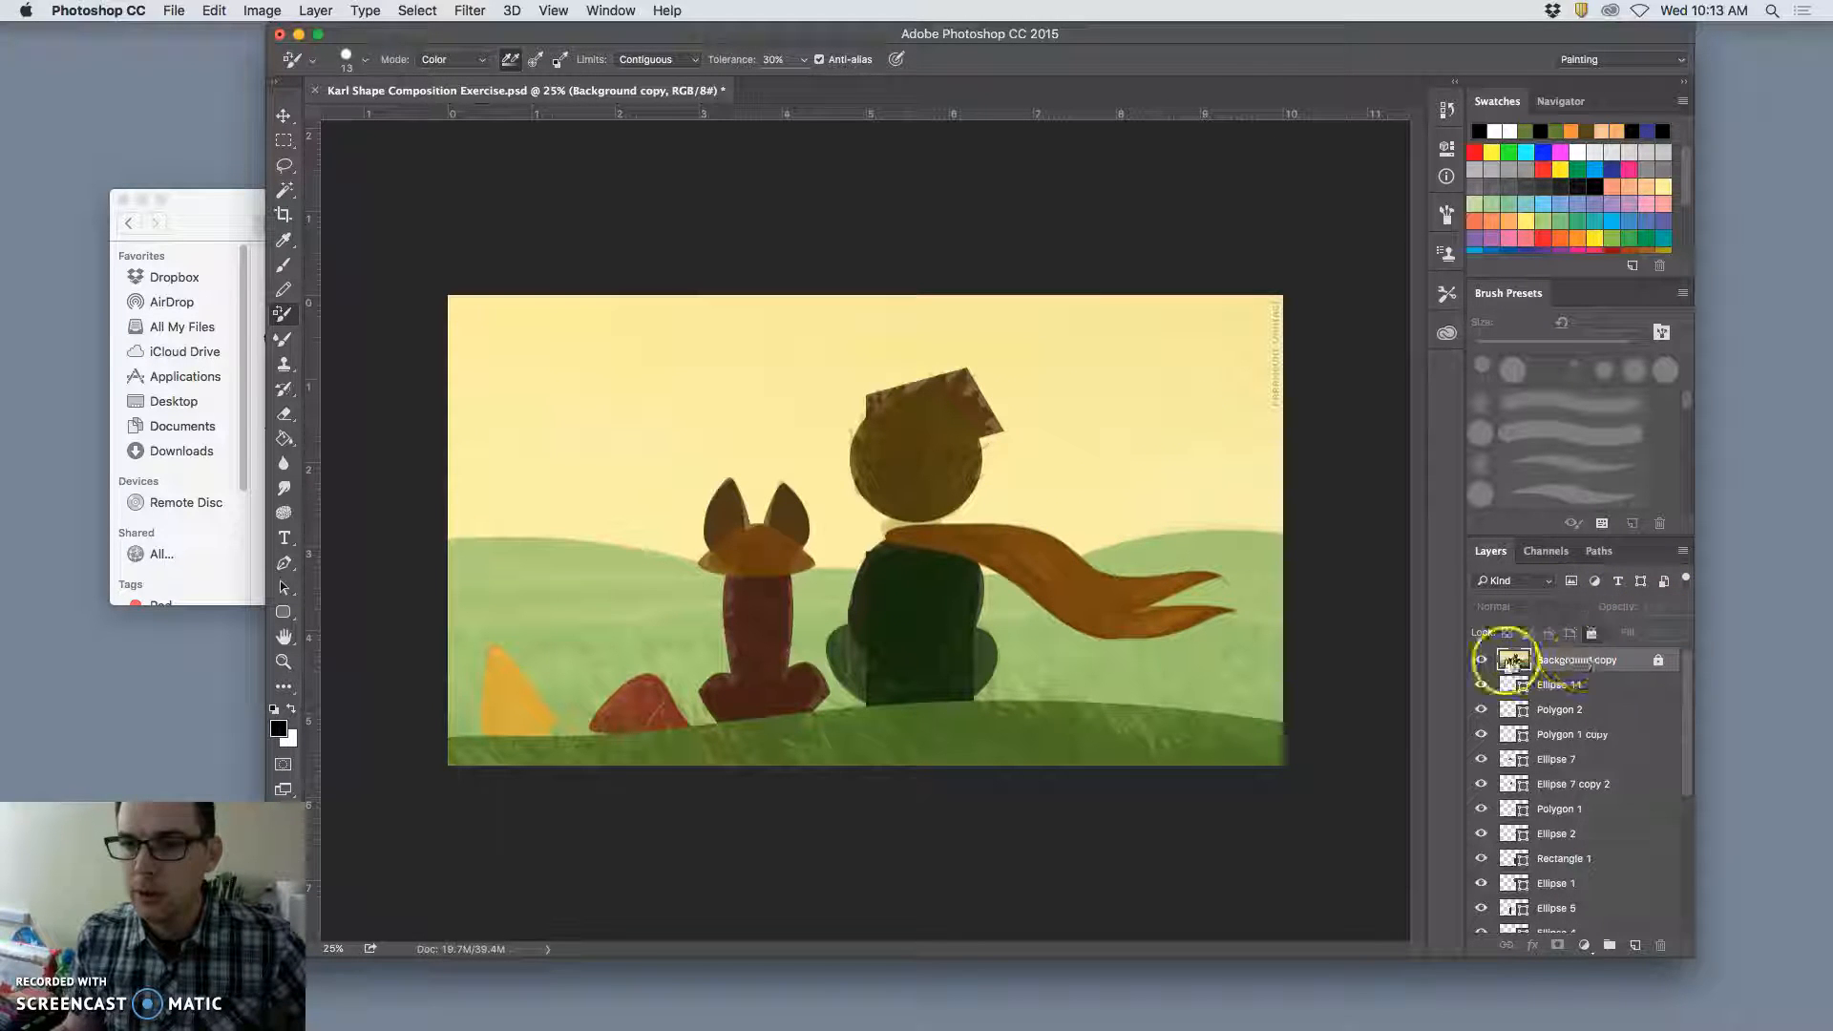
left_click(1481, 660)
left_click(1480, 659)
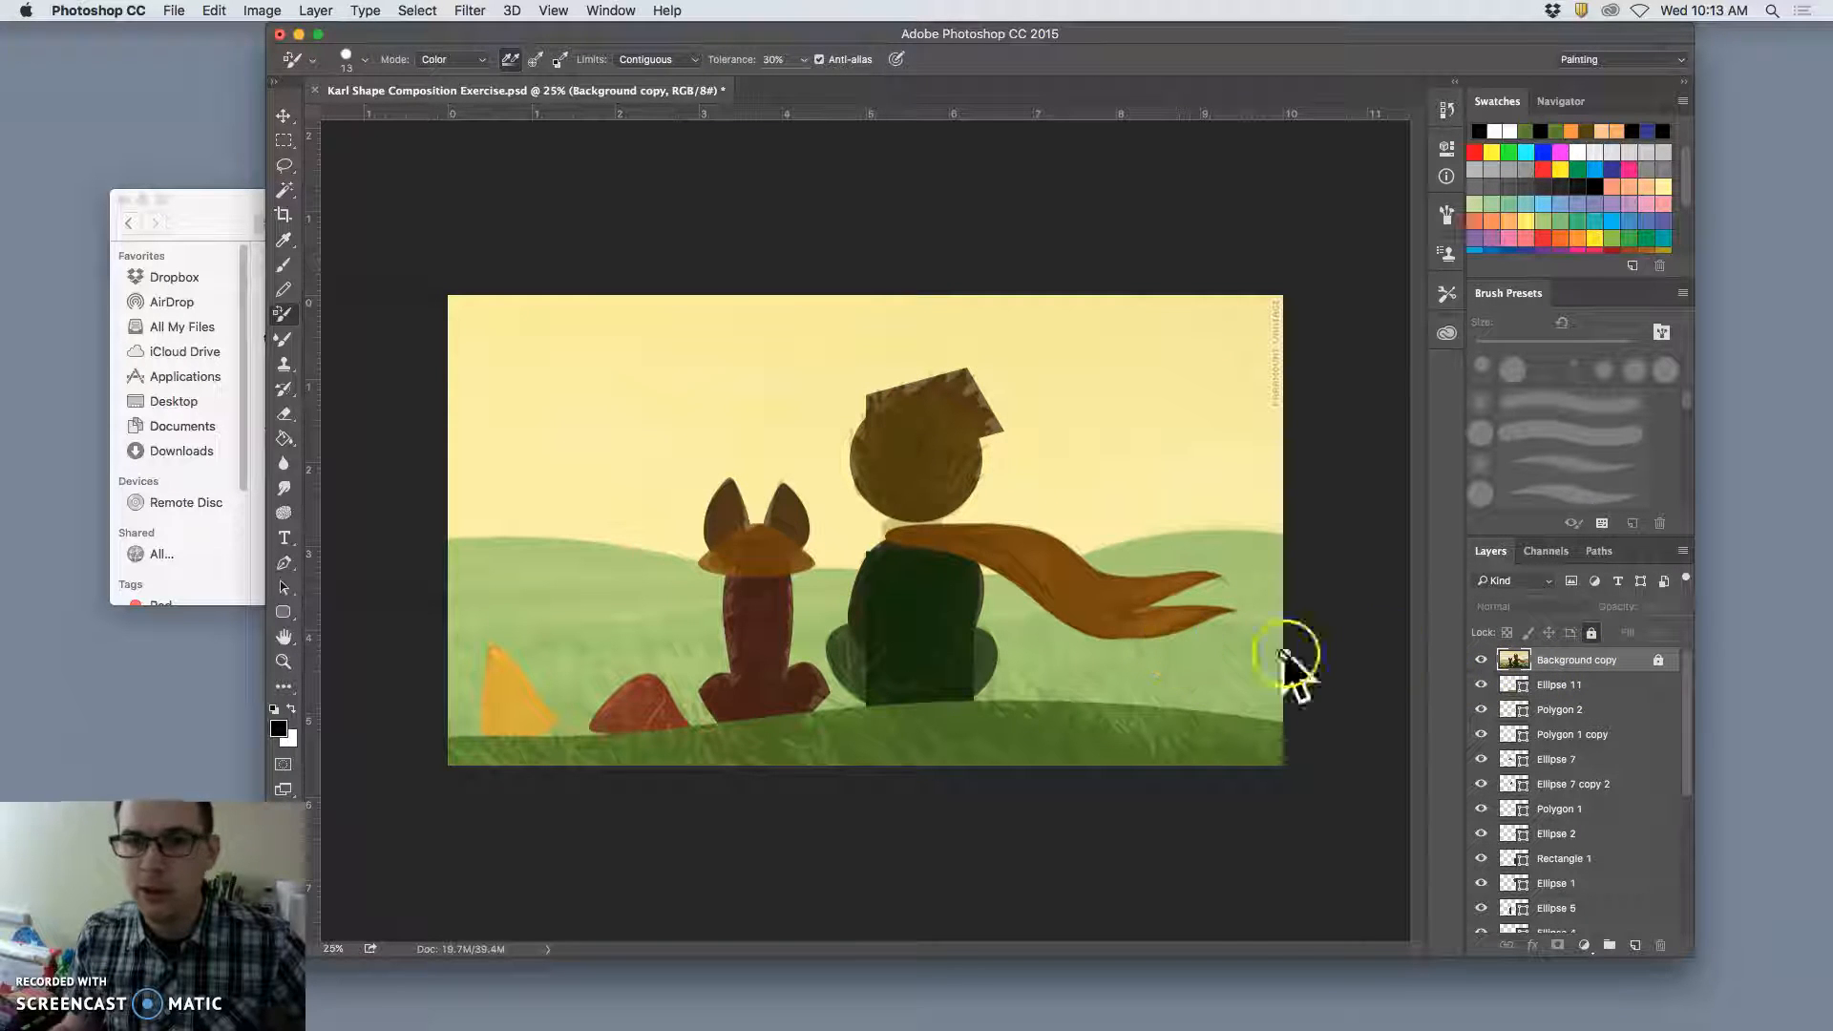
left_click(1481, 660)
left_click(1480, 660)
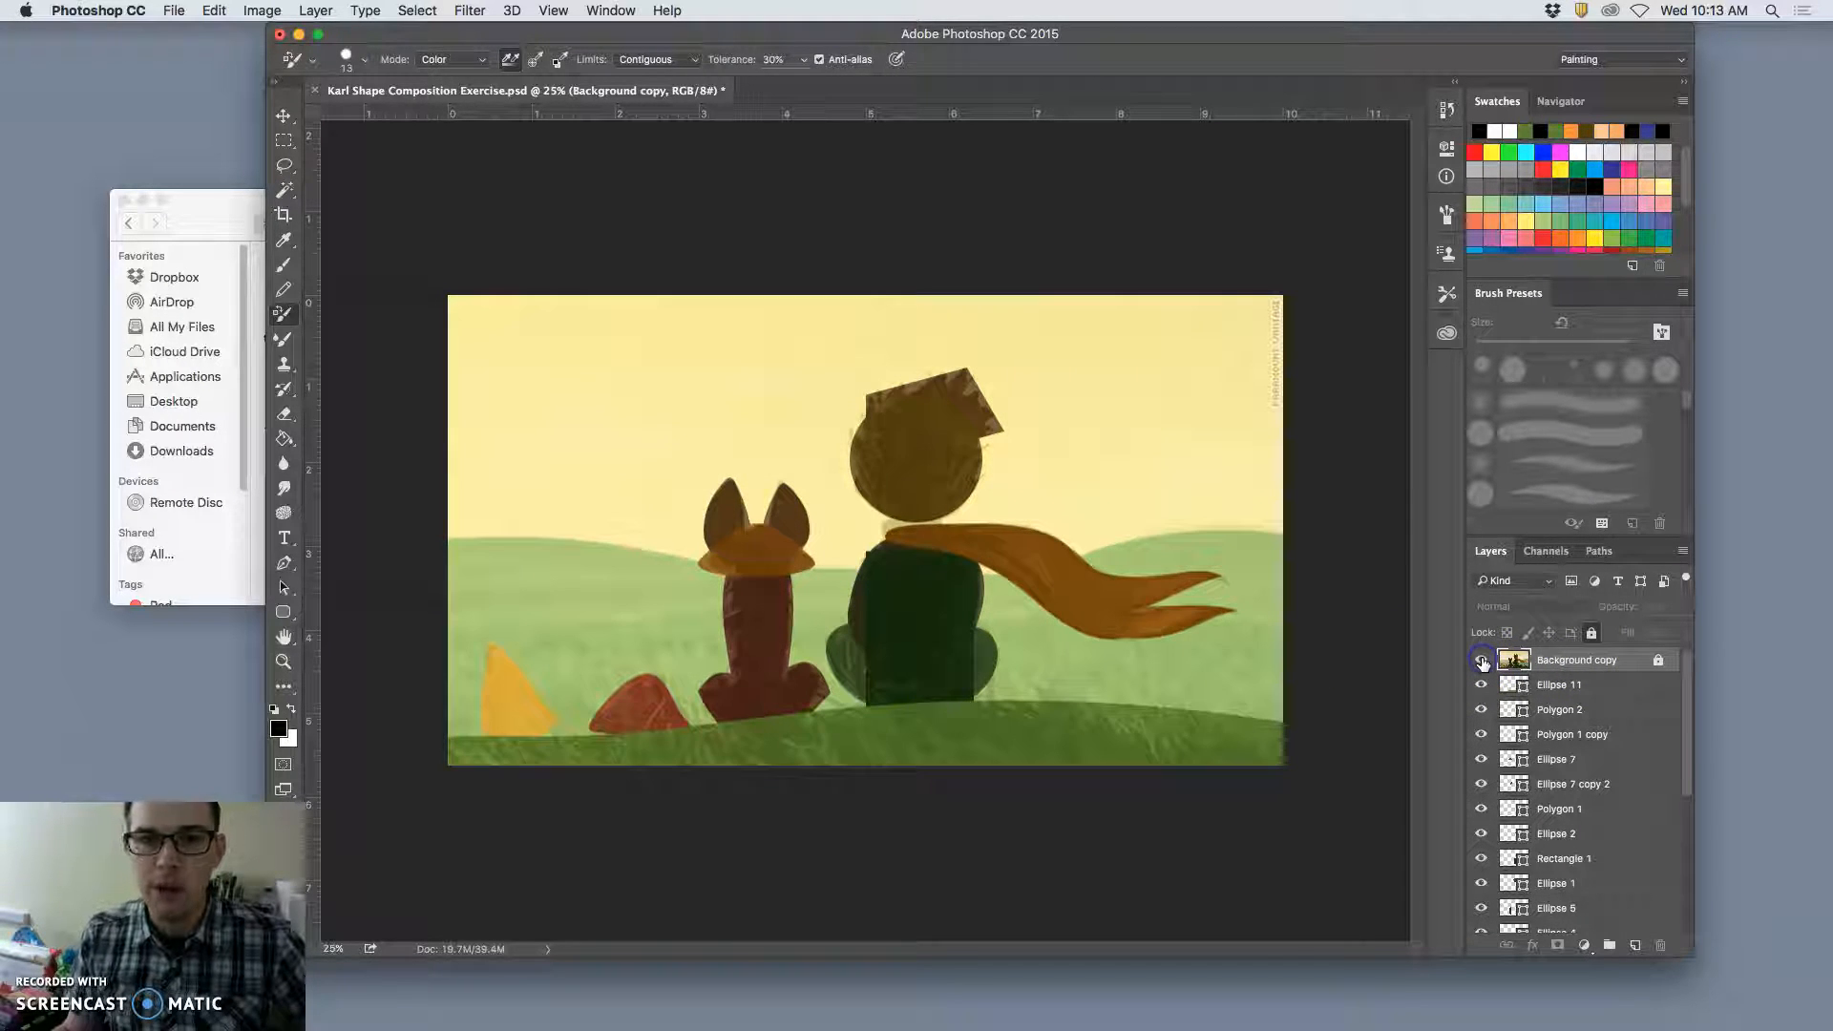
left_click(1481, 660)
Step: Hide the bottom Background layer and show the Background copy overlay
scroll(1579, 793, "down", 5)
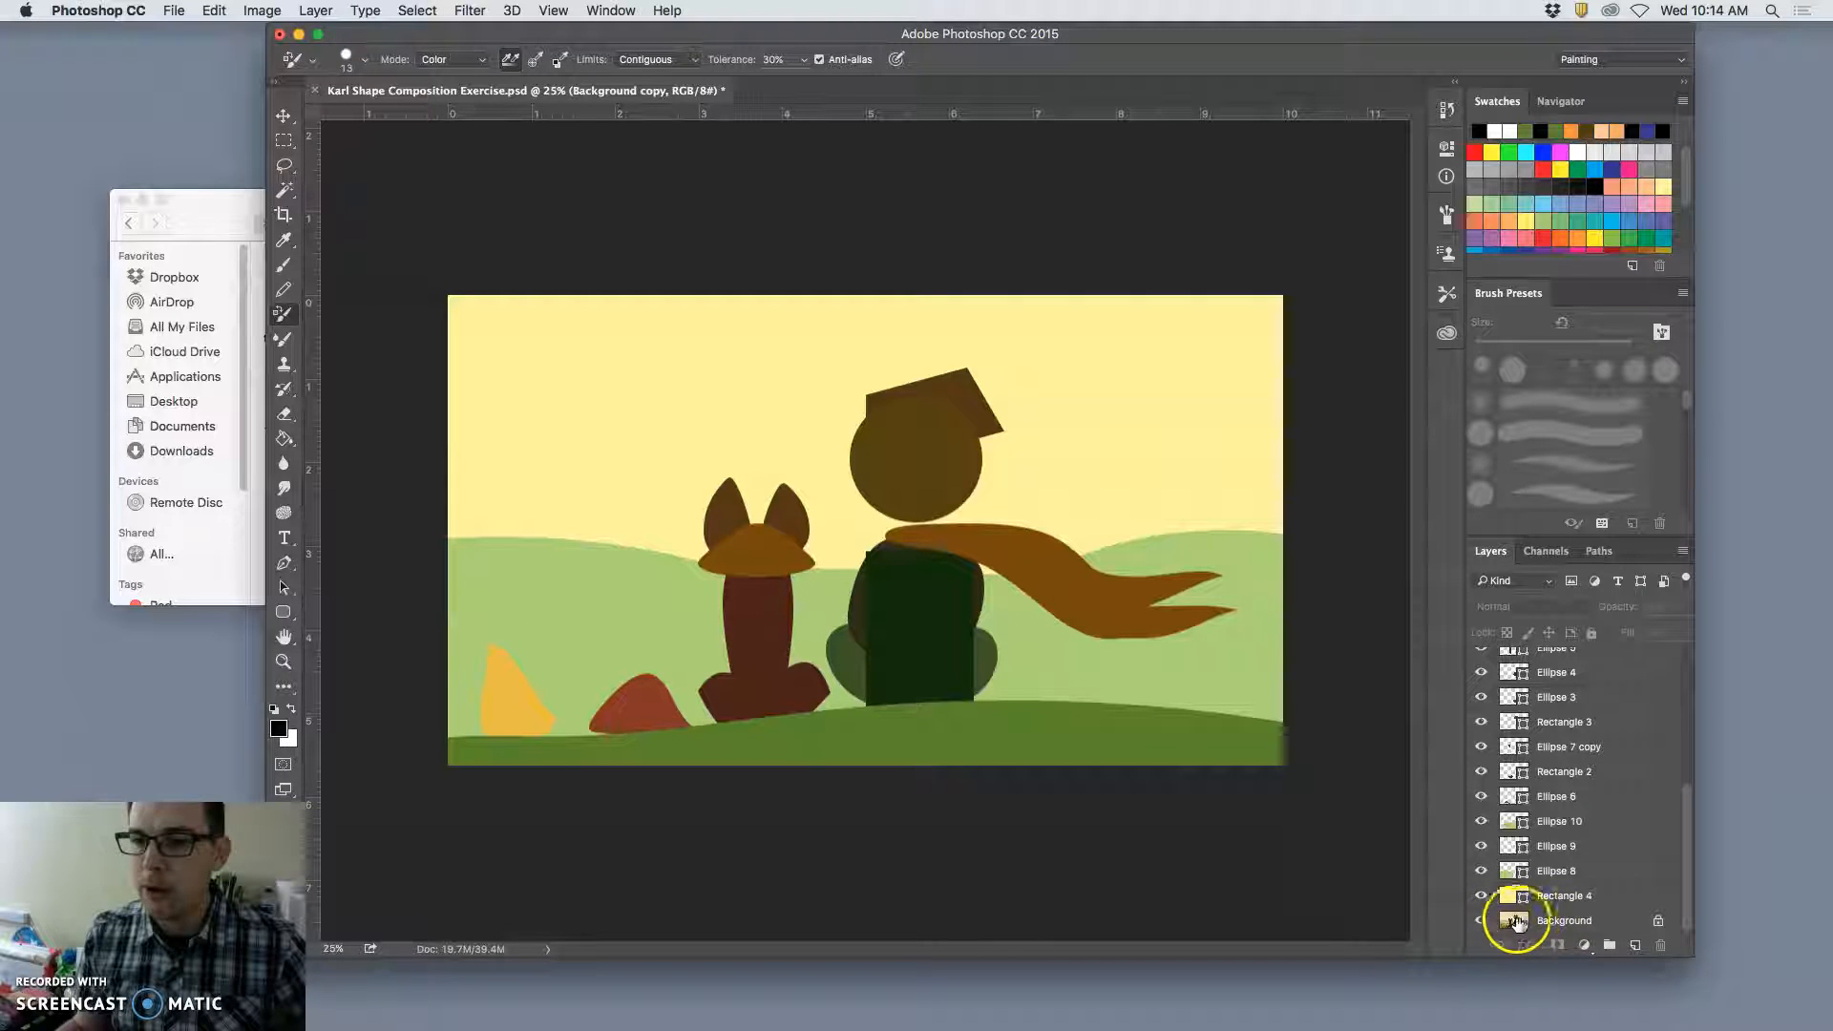
left_click(1480, 921)
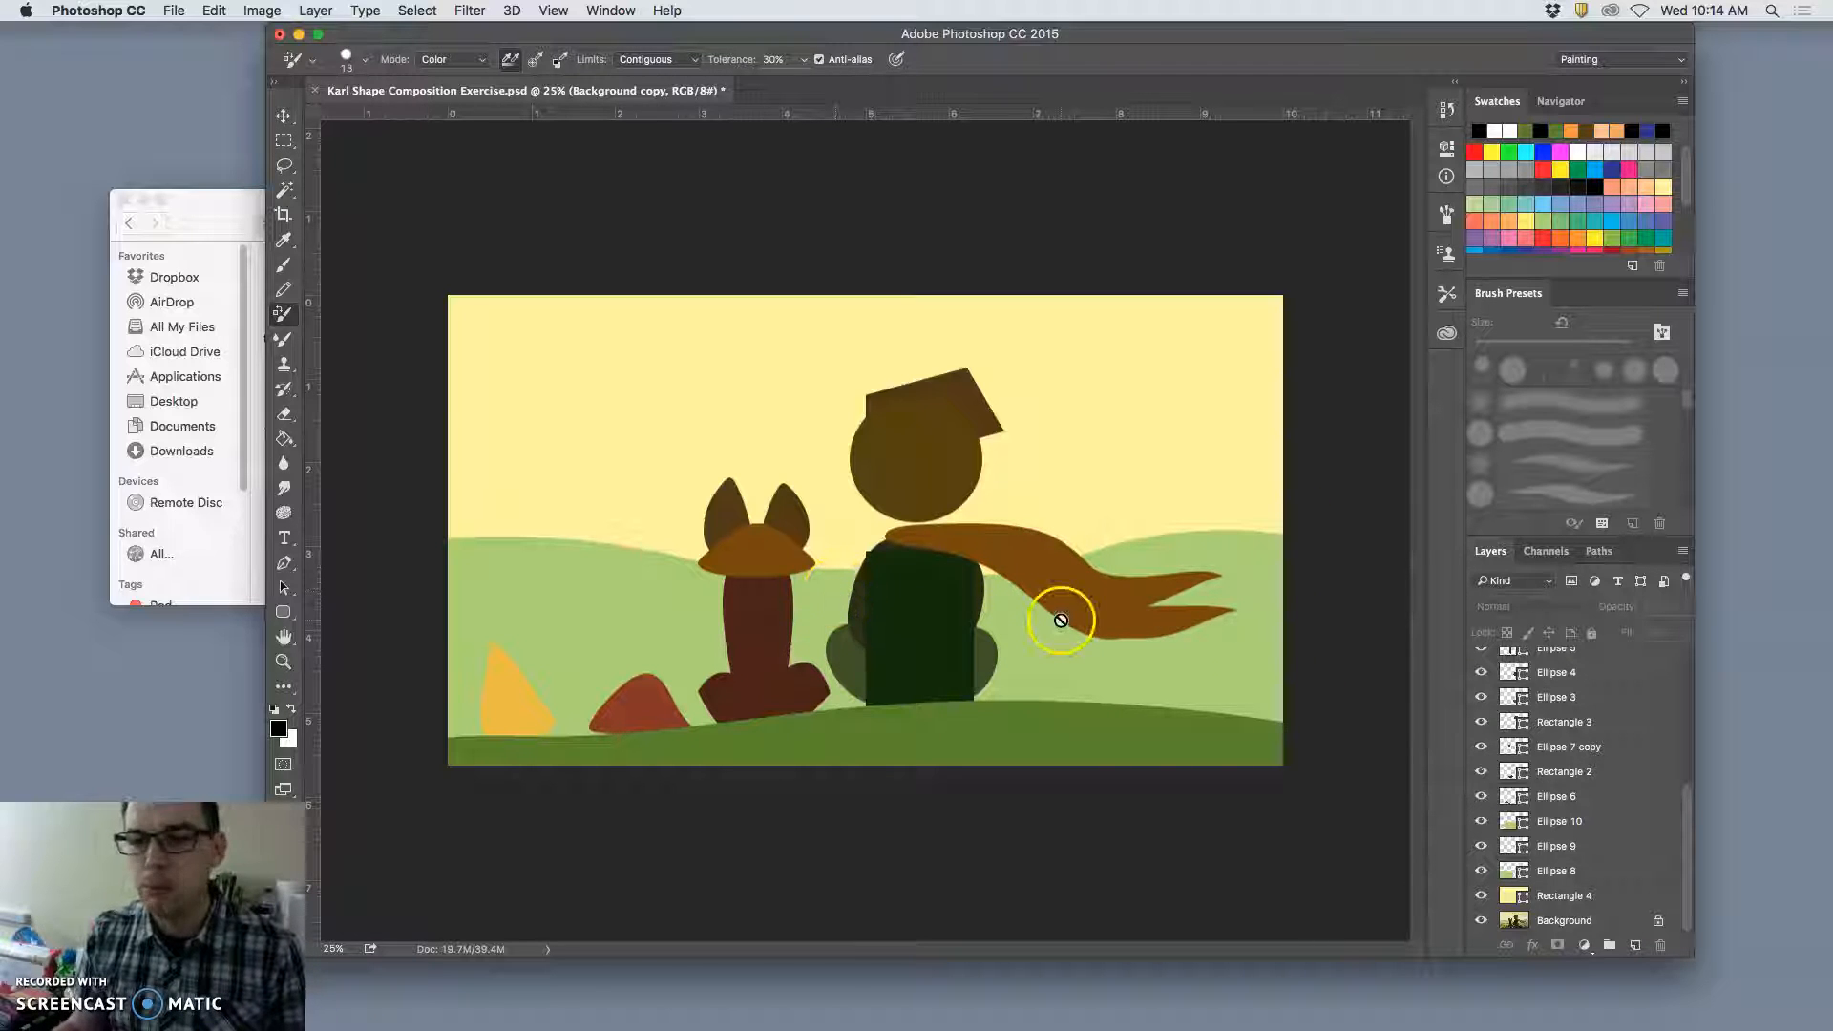
scroll(1614, 790, "up", 10)
left_click(1480, 660)
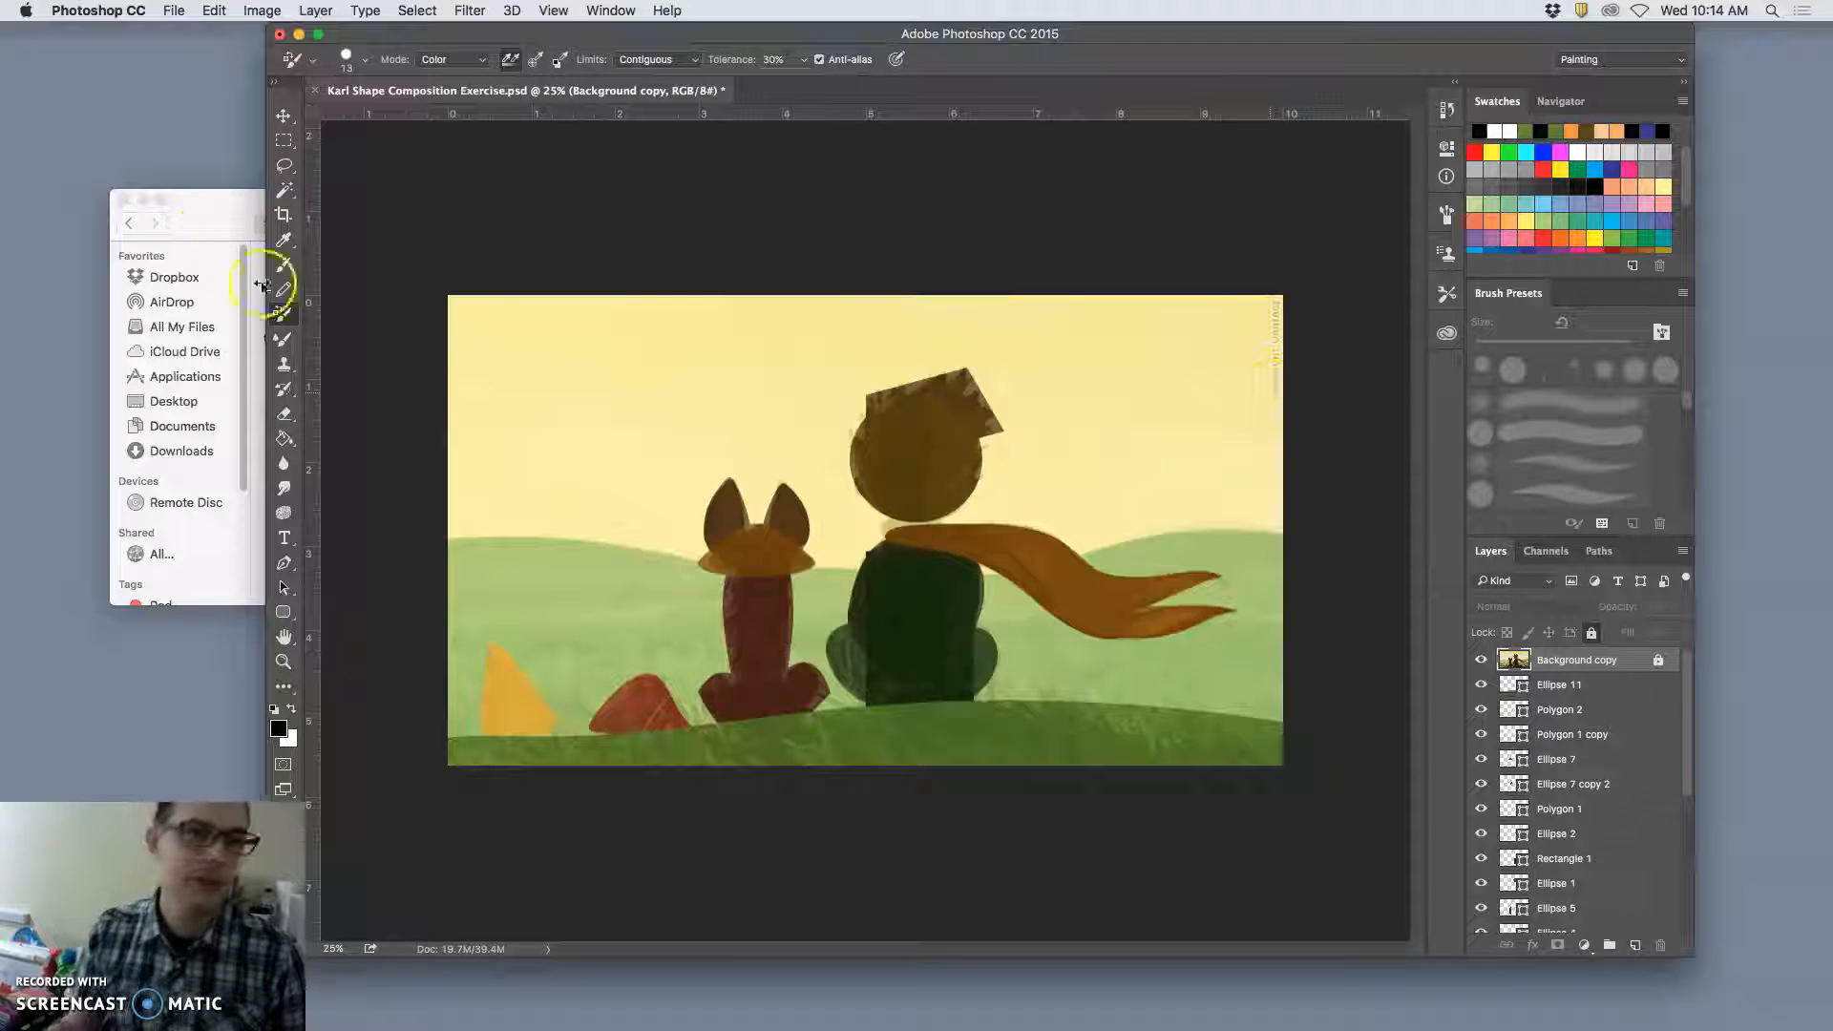
Step: Switch to Finder, open the-little-prince.jpg from the 2 Shape Composition folder in Preview, and close the folder window
left_click(203, 209)
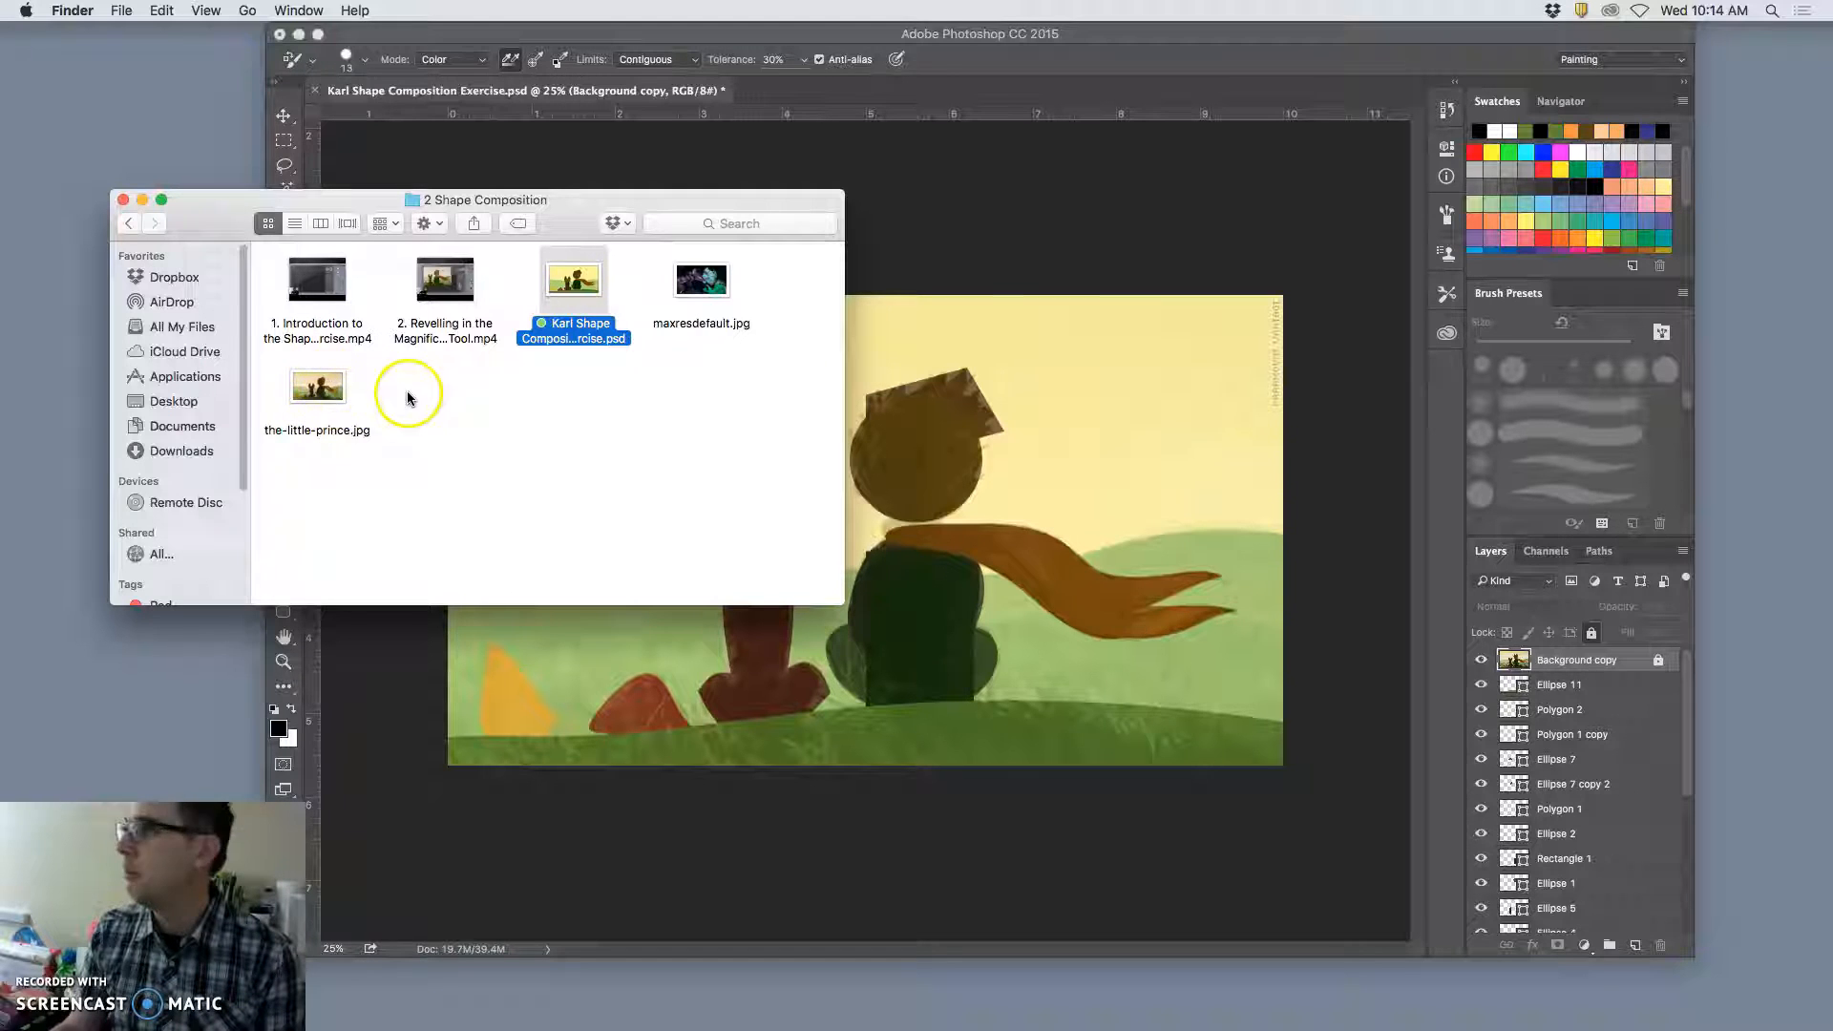
double_click(318, 390)
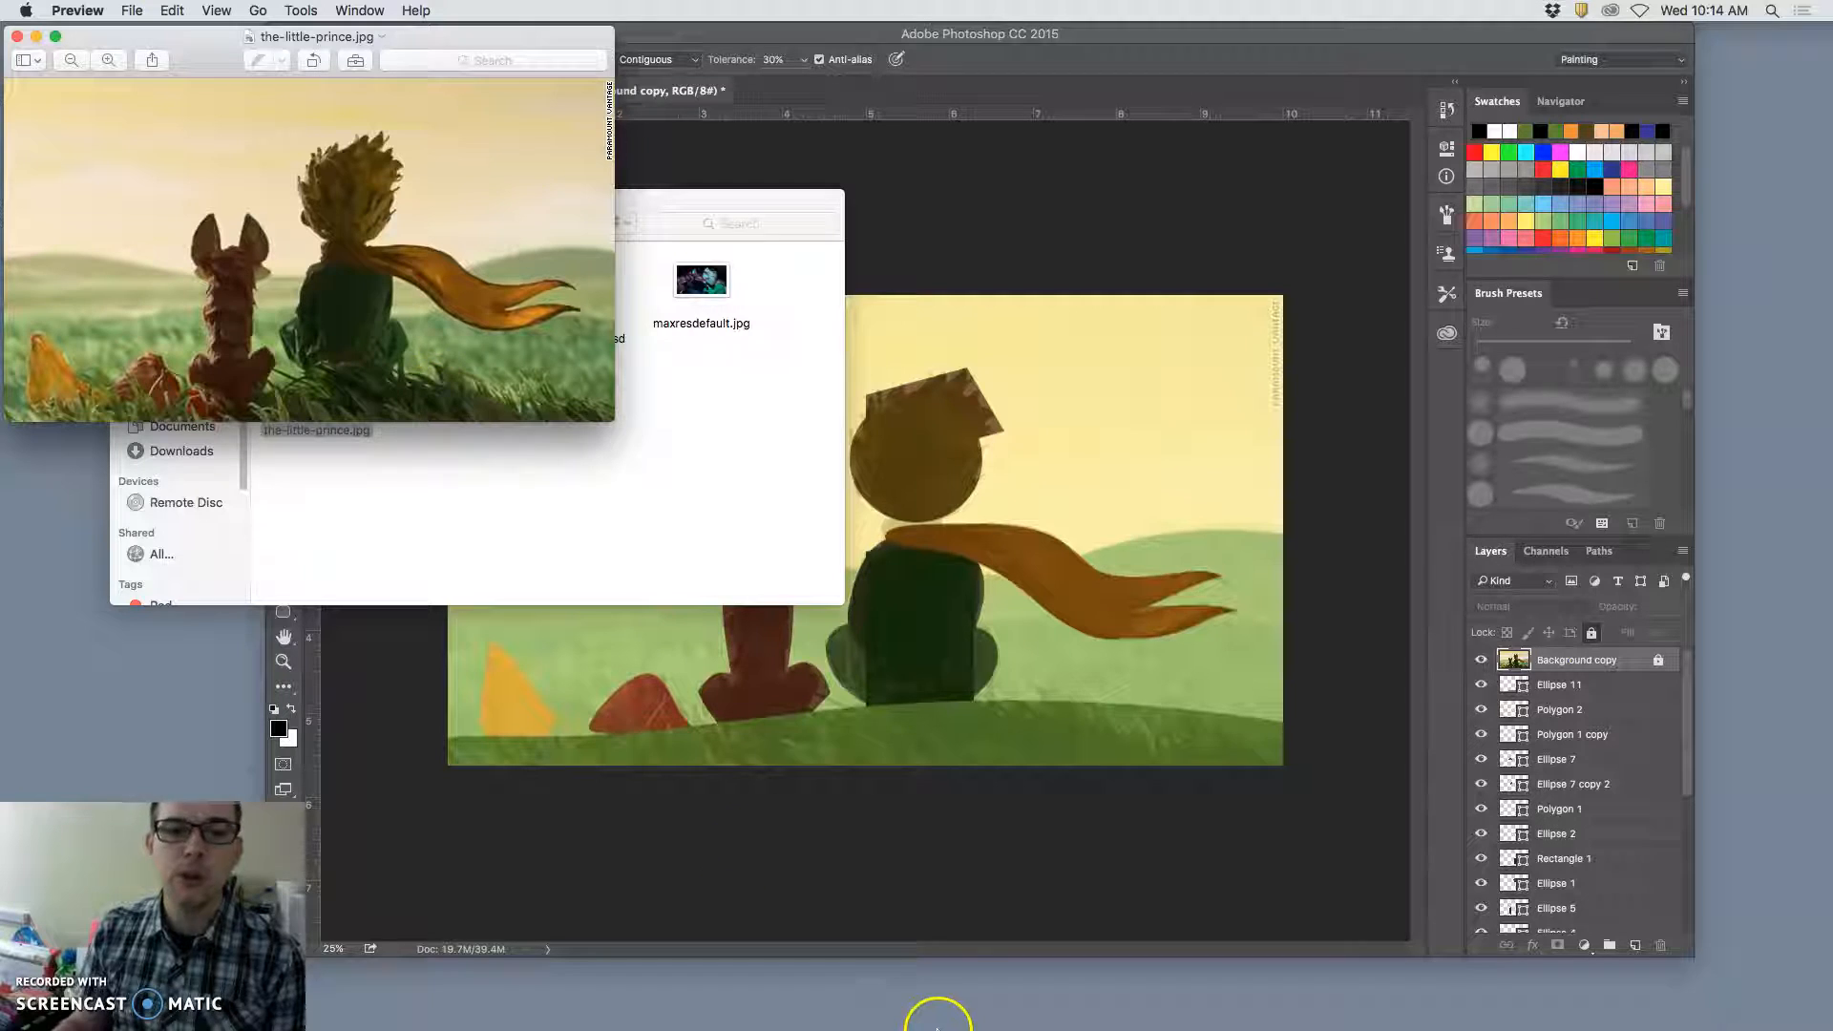
mouse_move(936, 1023)
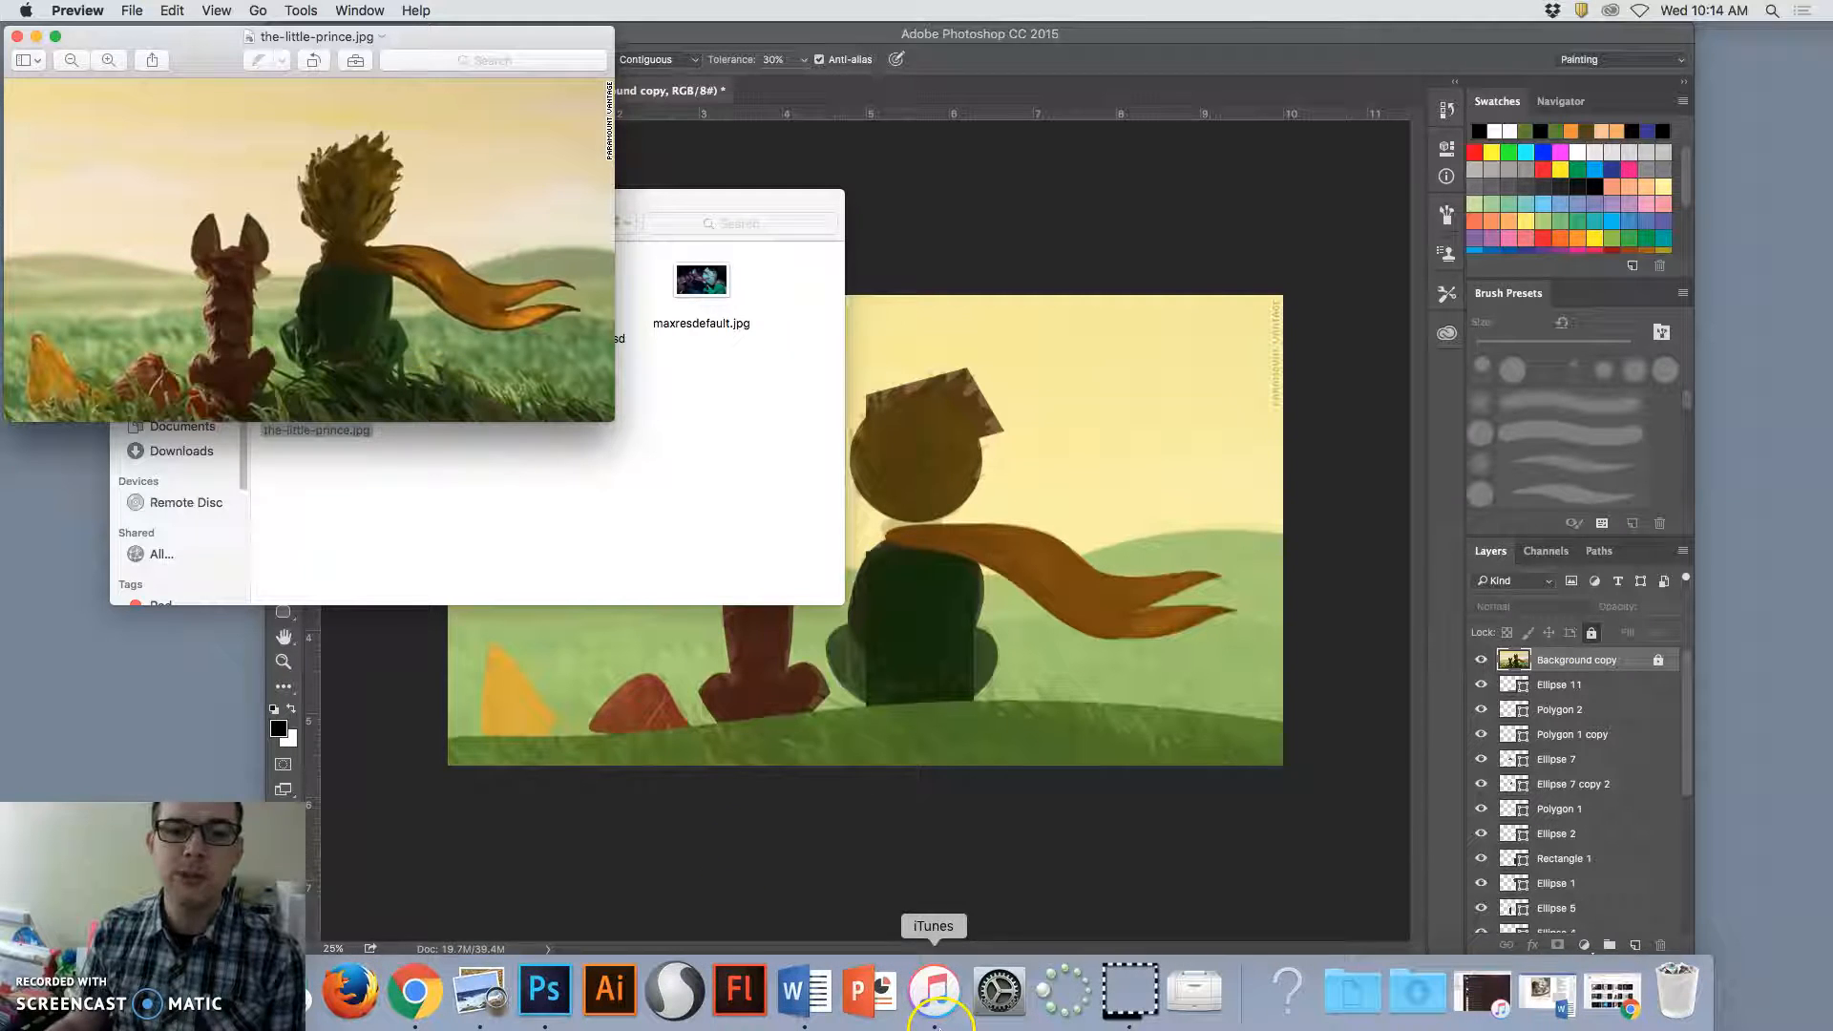
left_click(472, 1002)
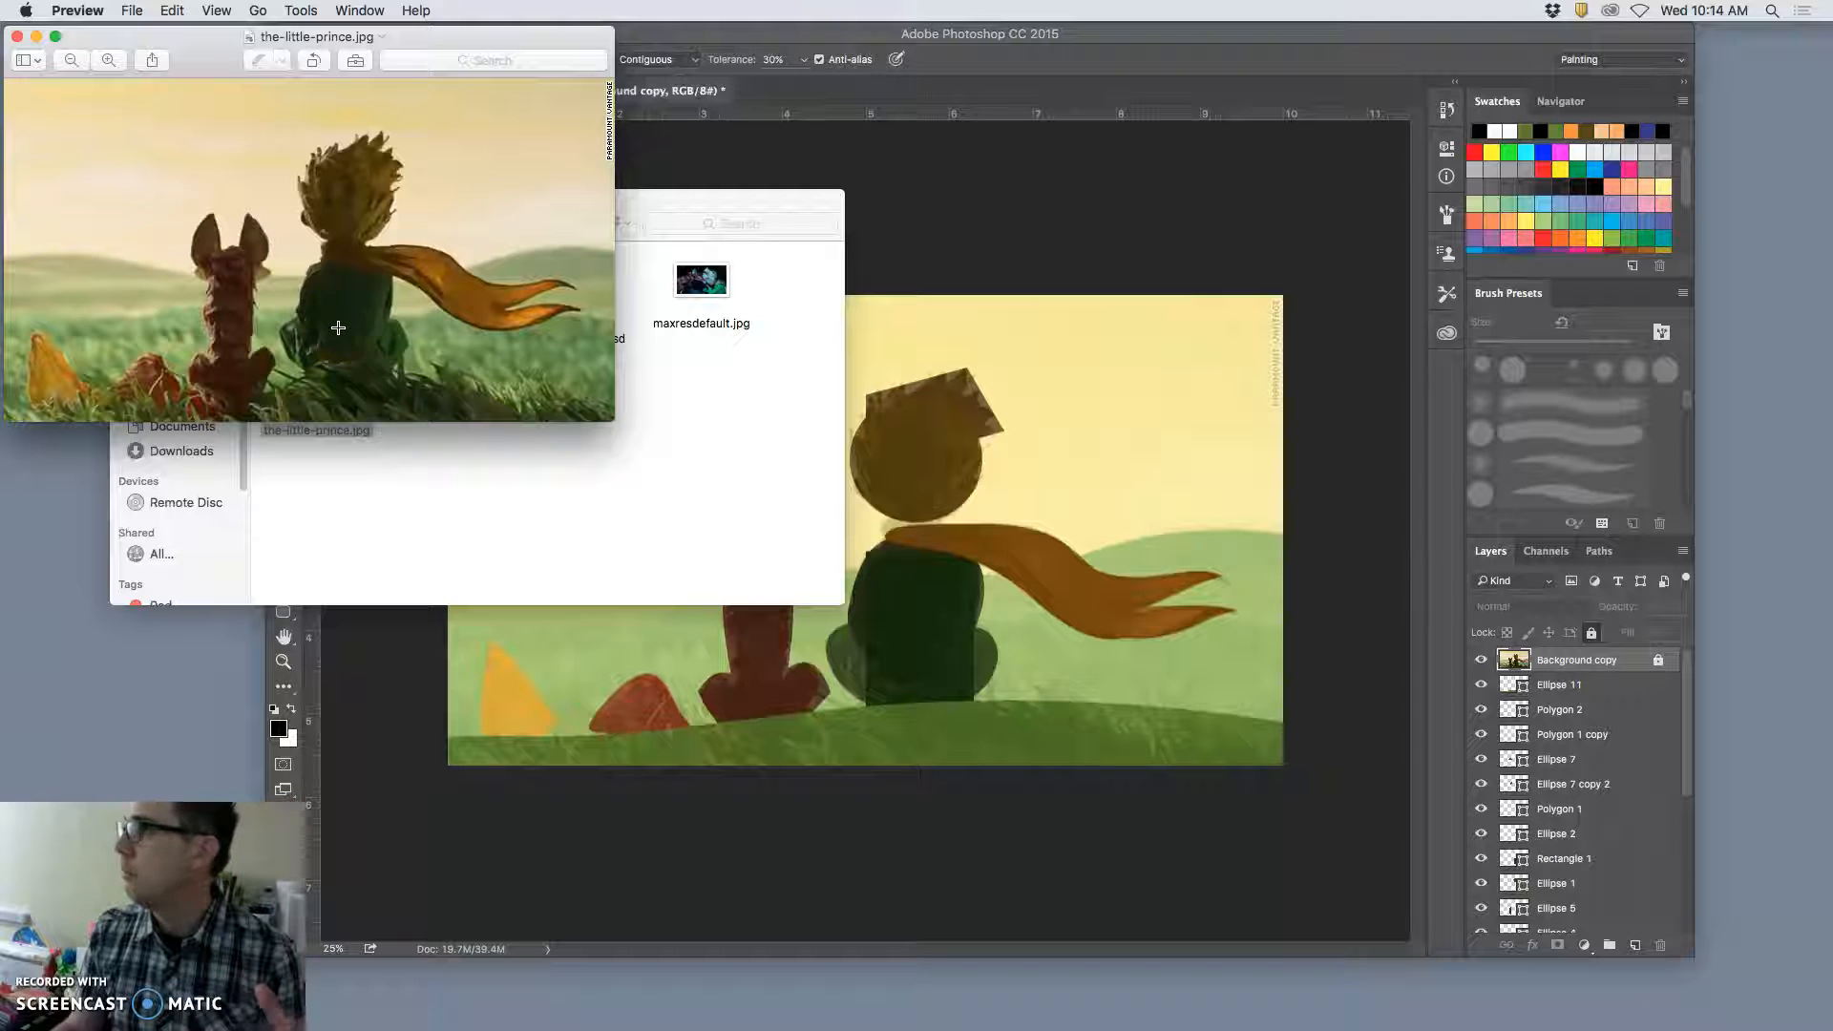
left_click(702, 429)
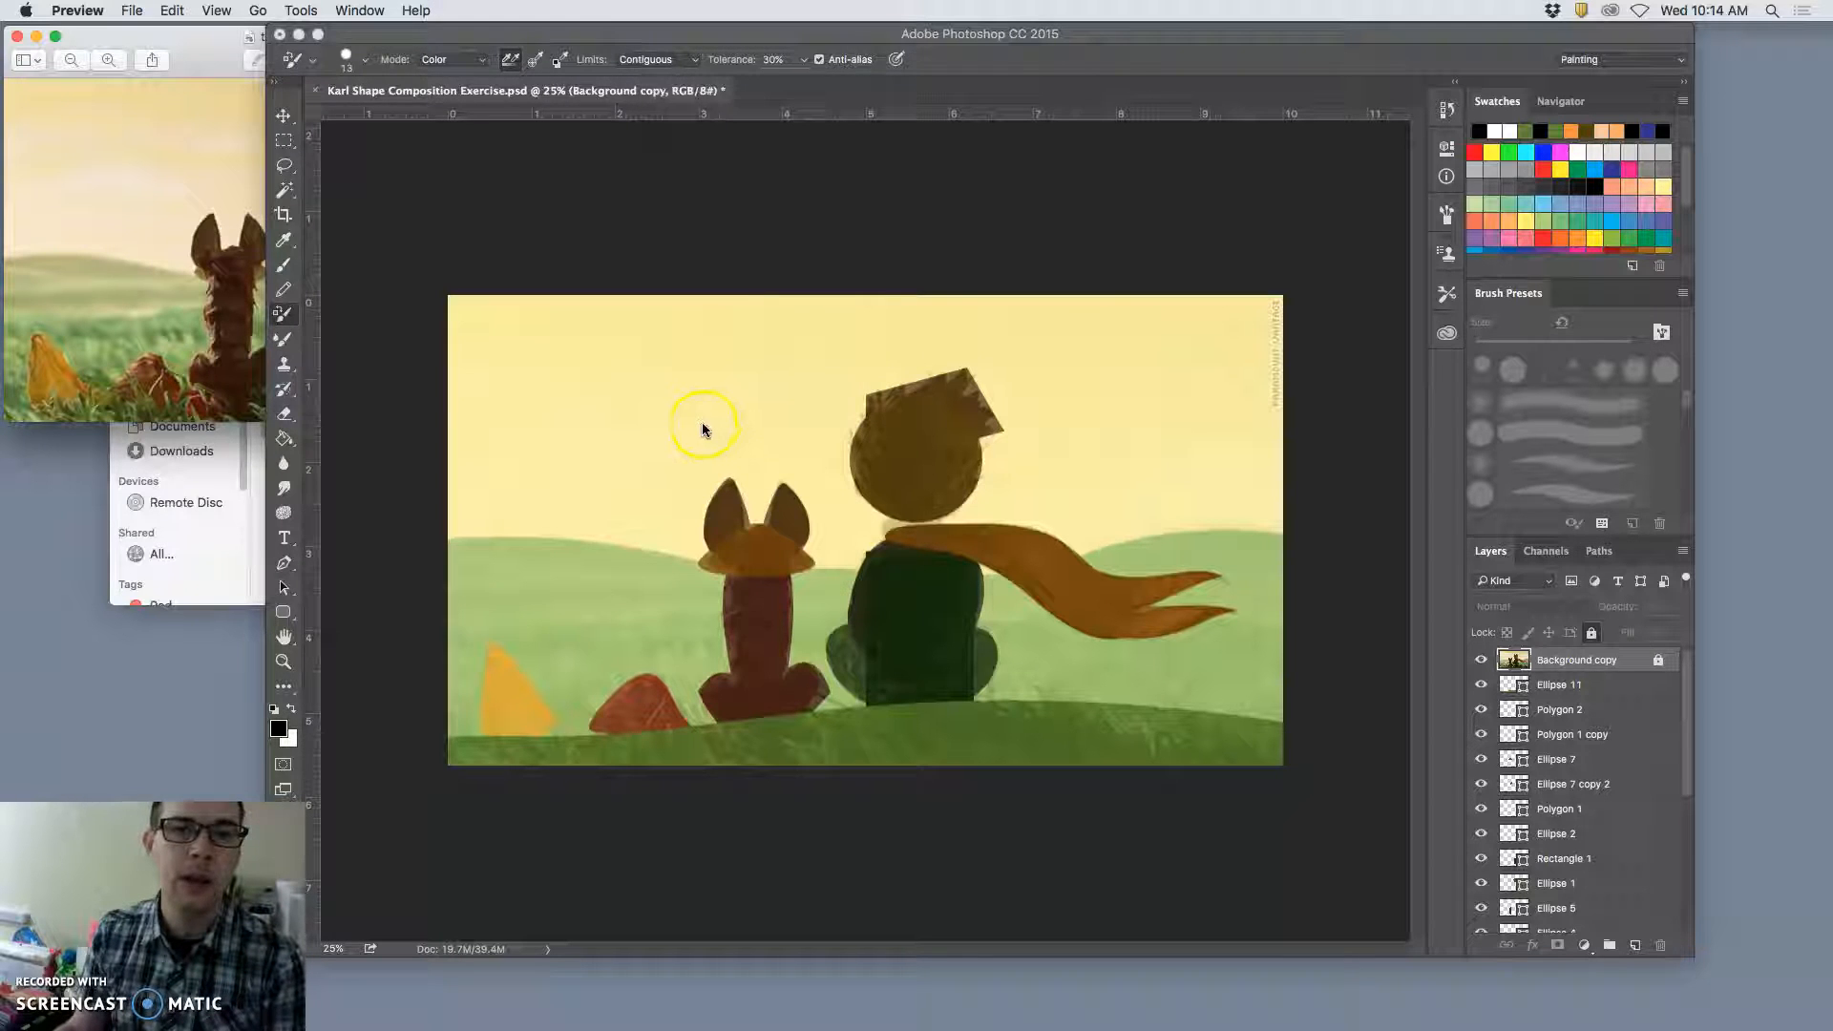
left_click(248, 537)
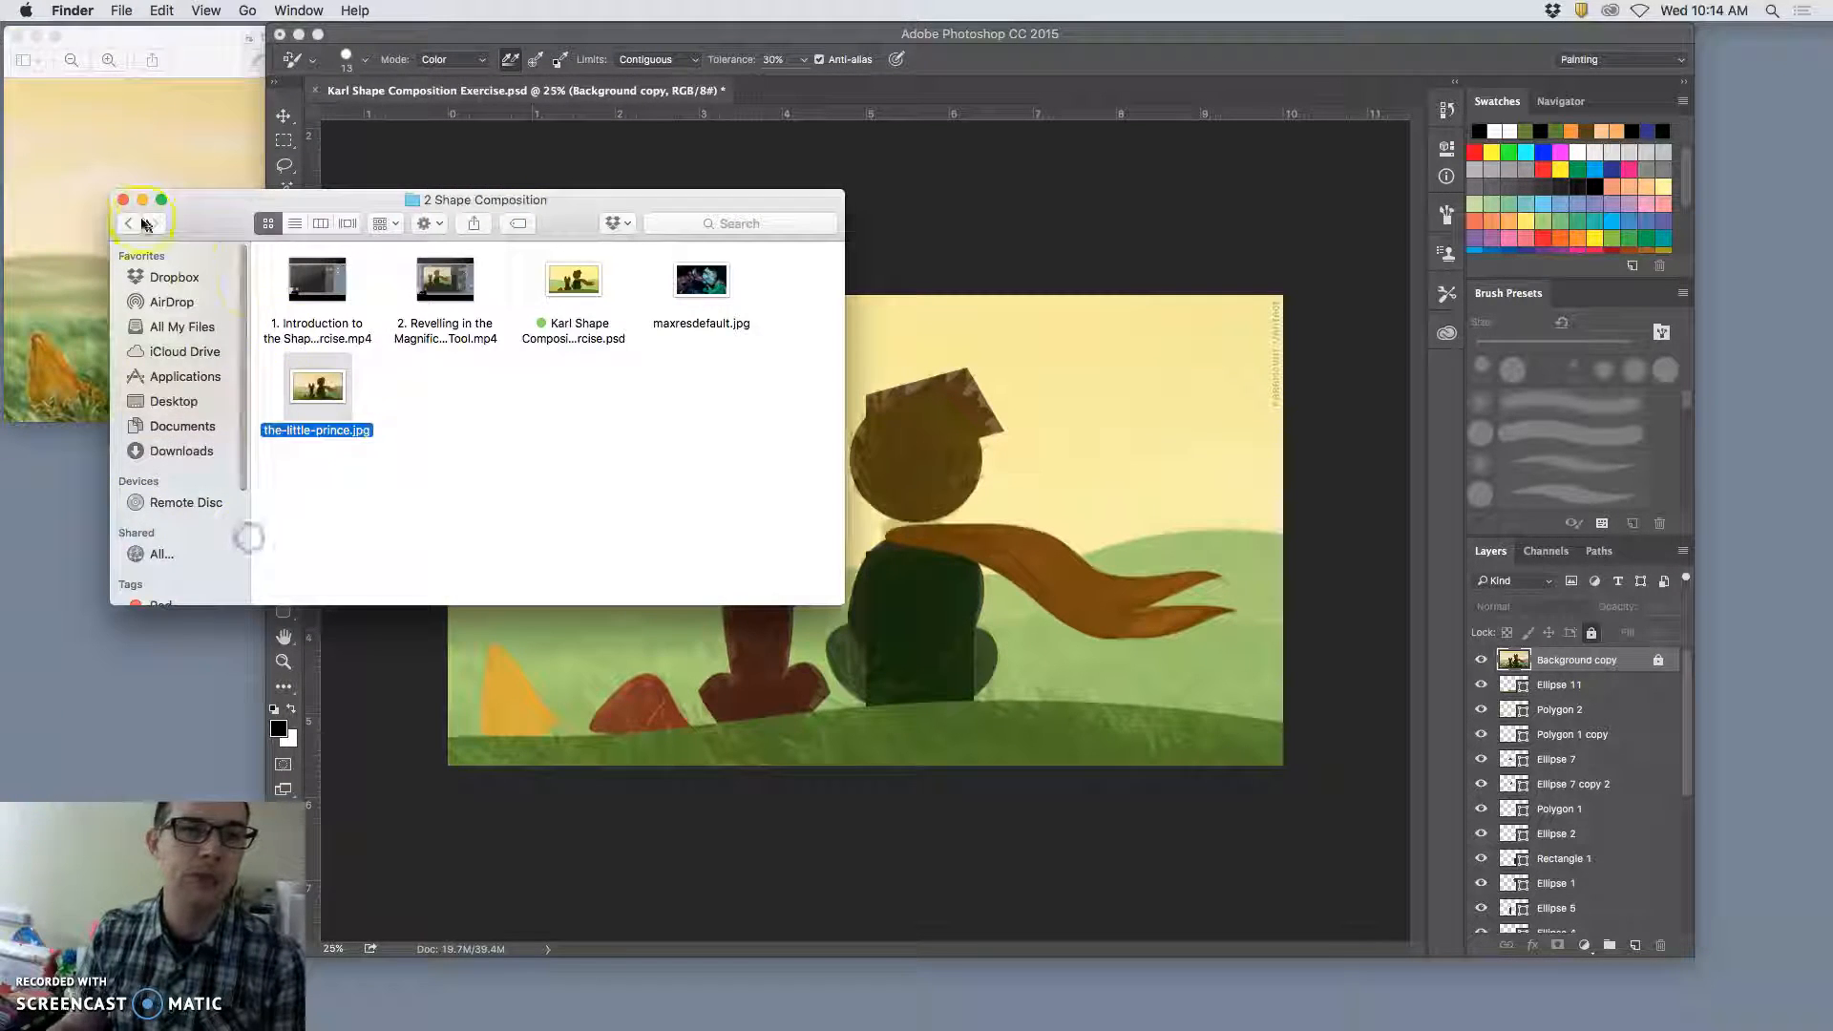
left_click(122, 200)
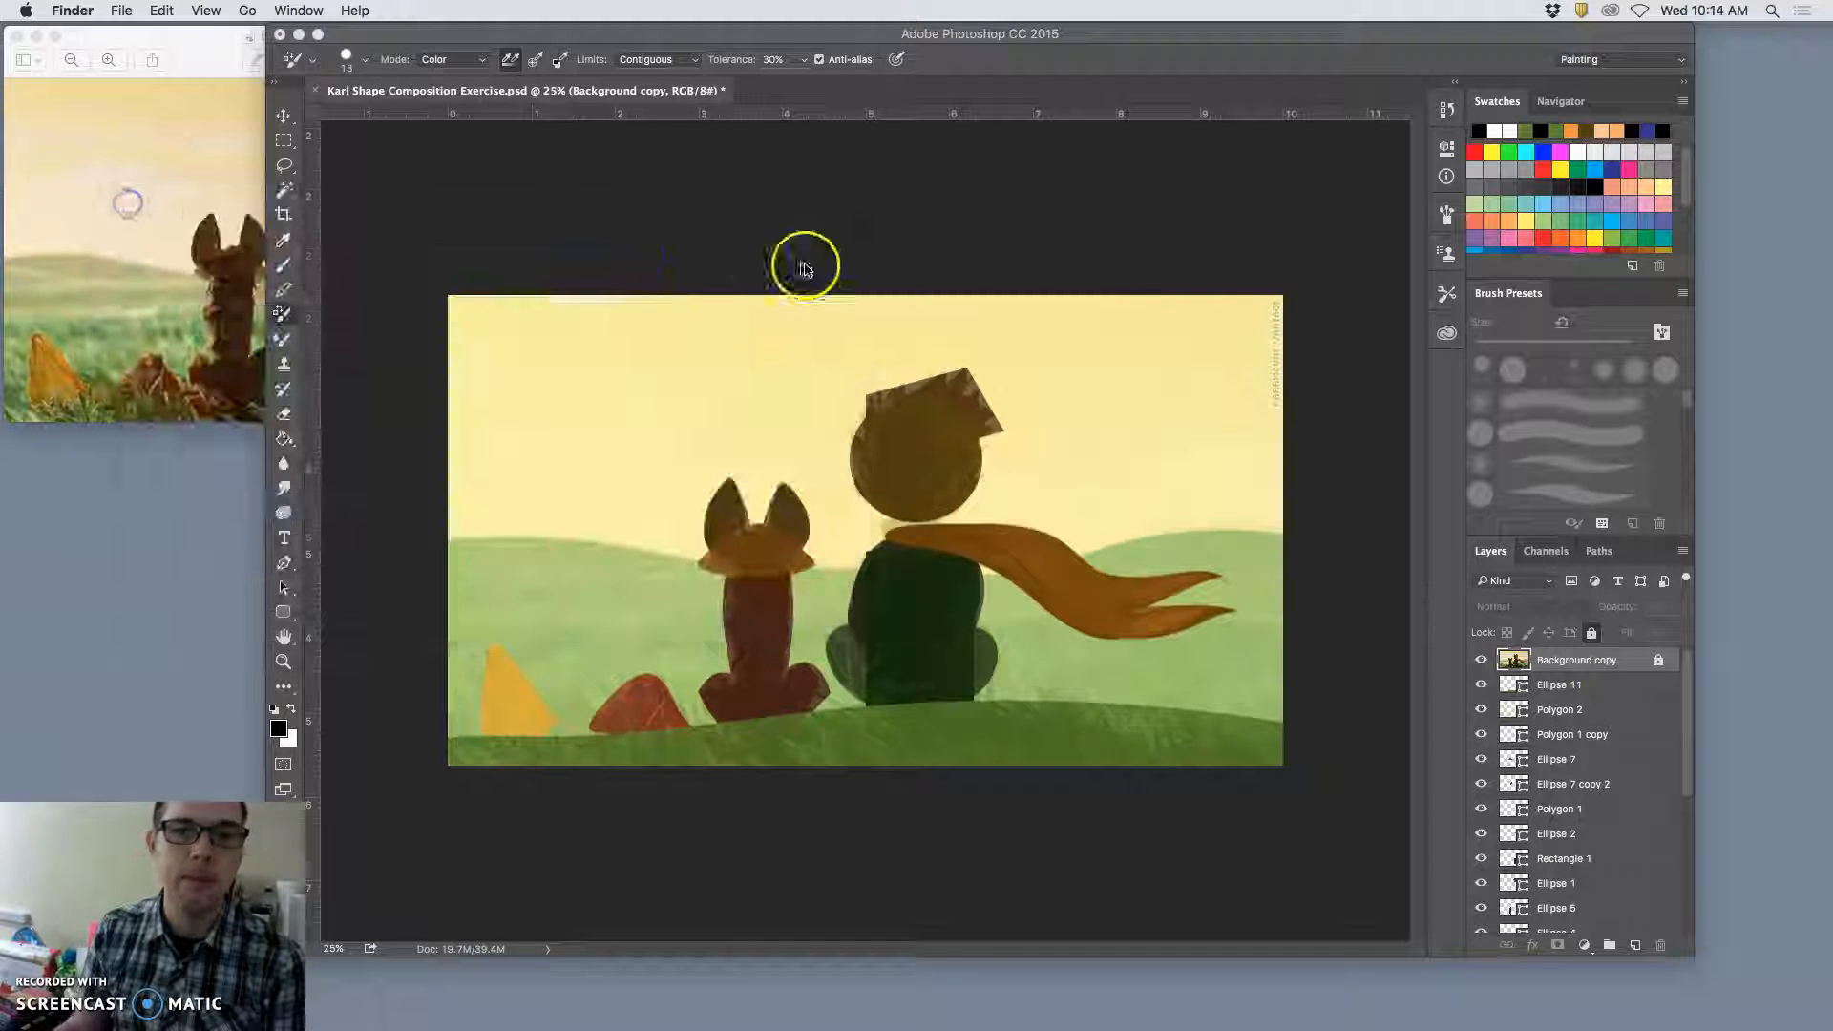
Step: Move and narrow the Photoshop window so the whole the-little-prince.jpg reference shows beside it in Preview
left_click(760, 40)
left_click_drag(778, 43, 915, 37)
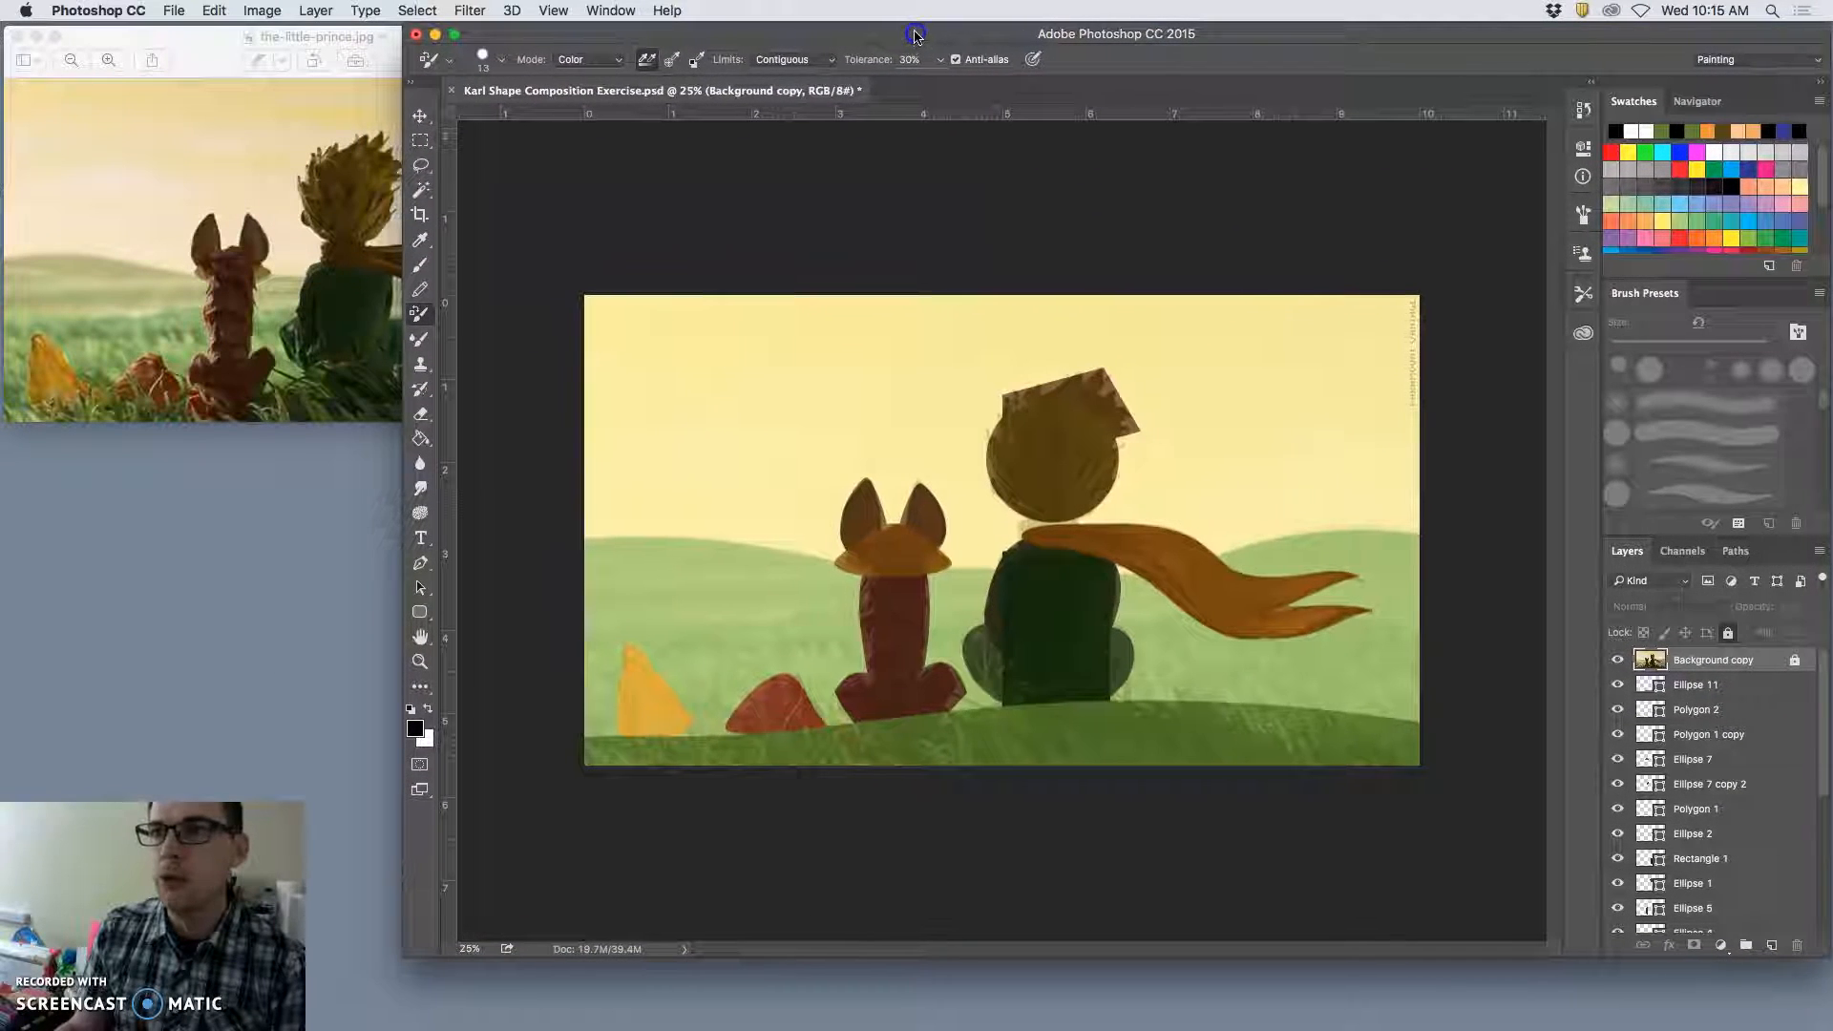
left_click_drag(400, 452, 614, 441)
left_click(859, 367)
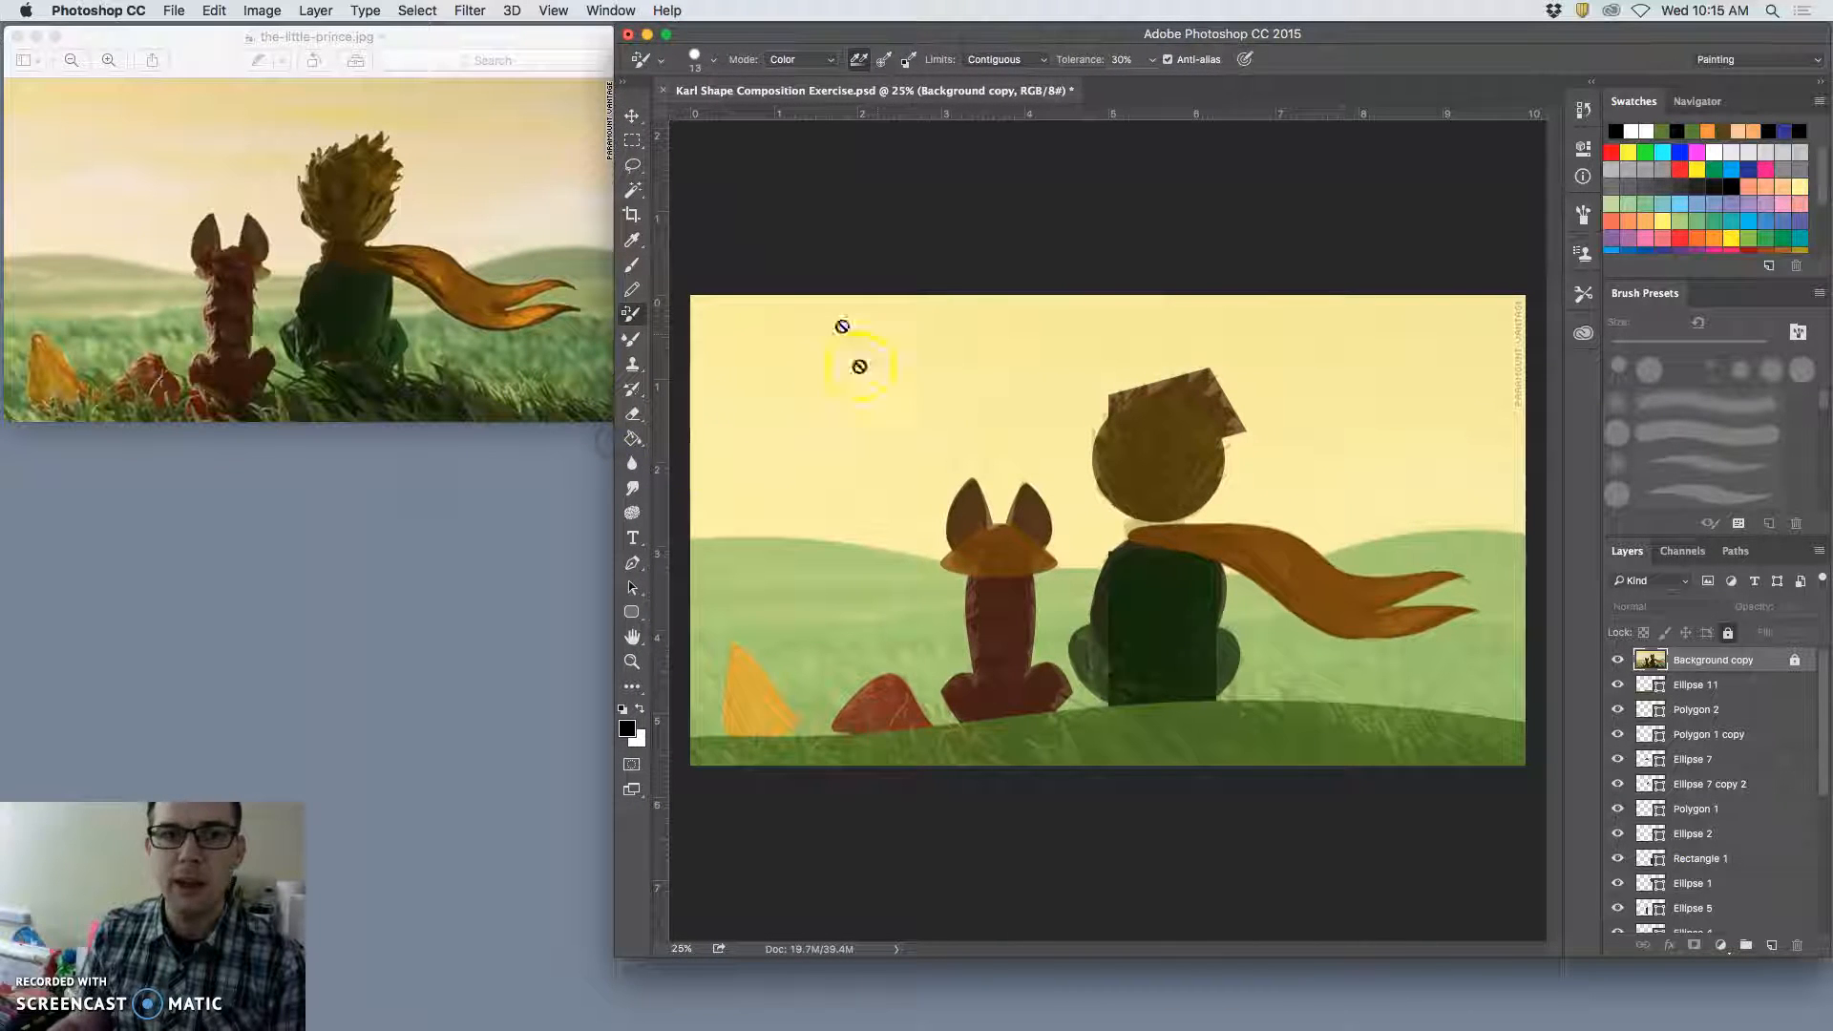
left_click(408, 38)
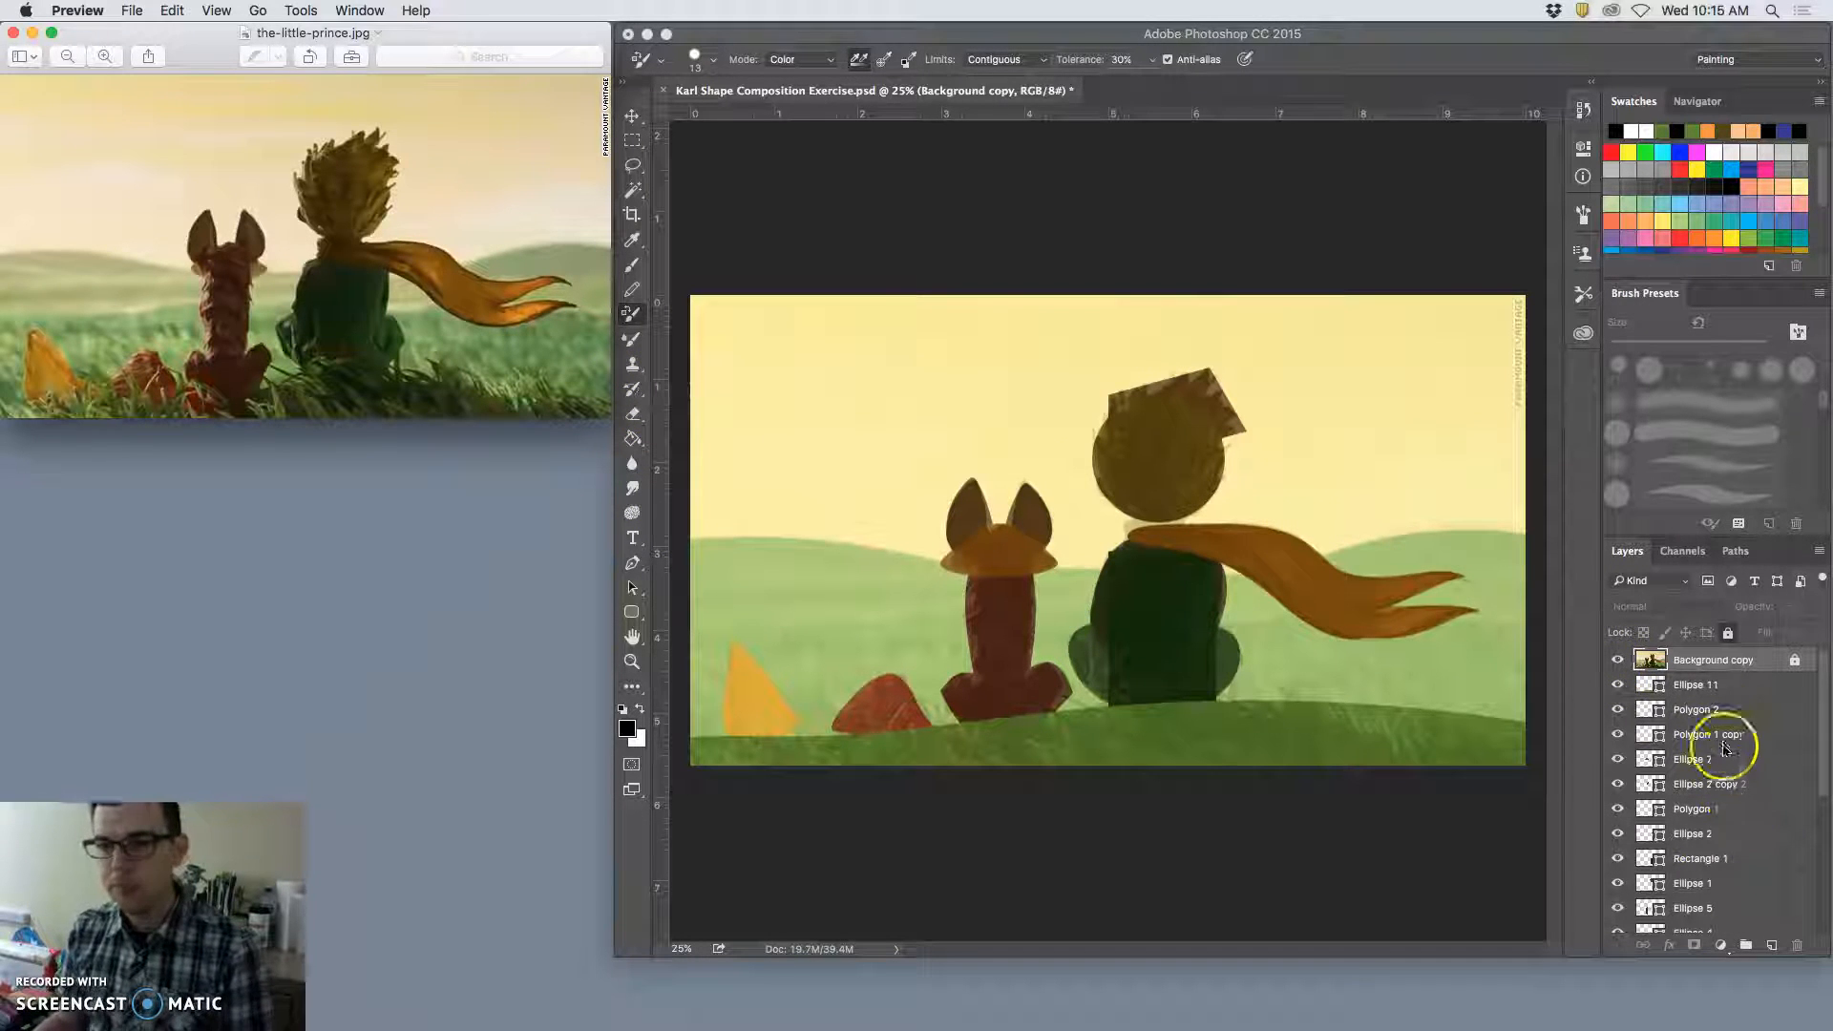
Step: Duplicate the Ellipse 11 foreground hill layer and move the copy straight up over the figures' lower bodies
left_click(1633, 689)
left_click(1618, 684)
left_click(1618, 684)
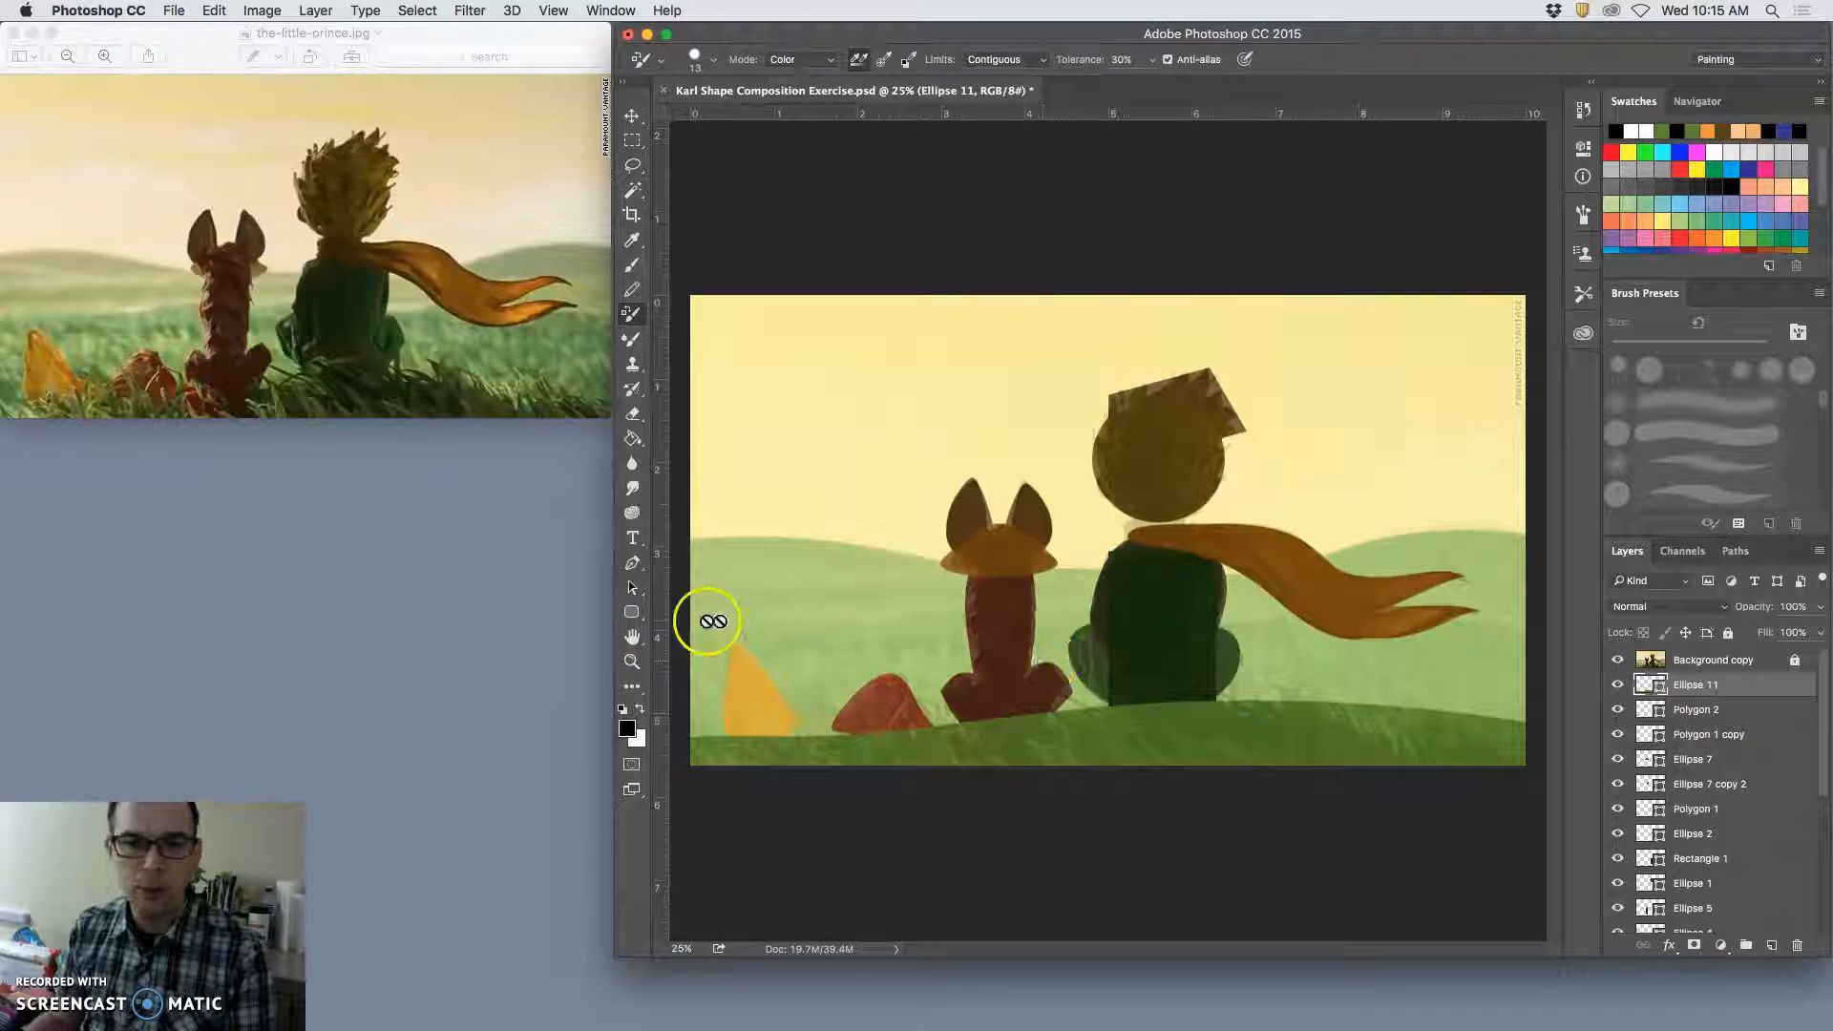
left_click_drag(631, 612, 694, 645)
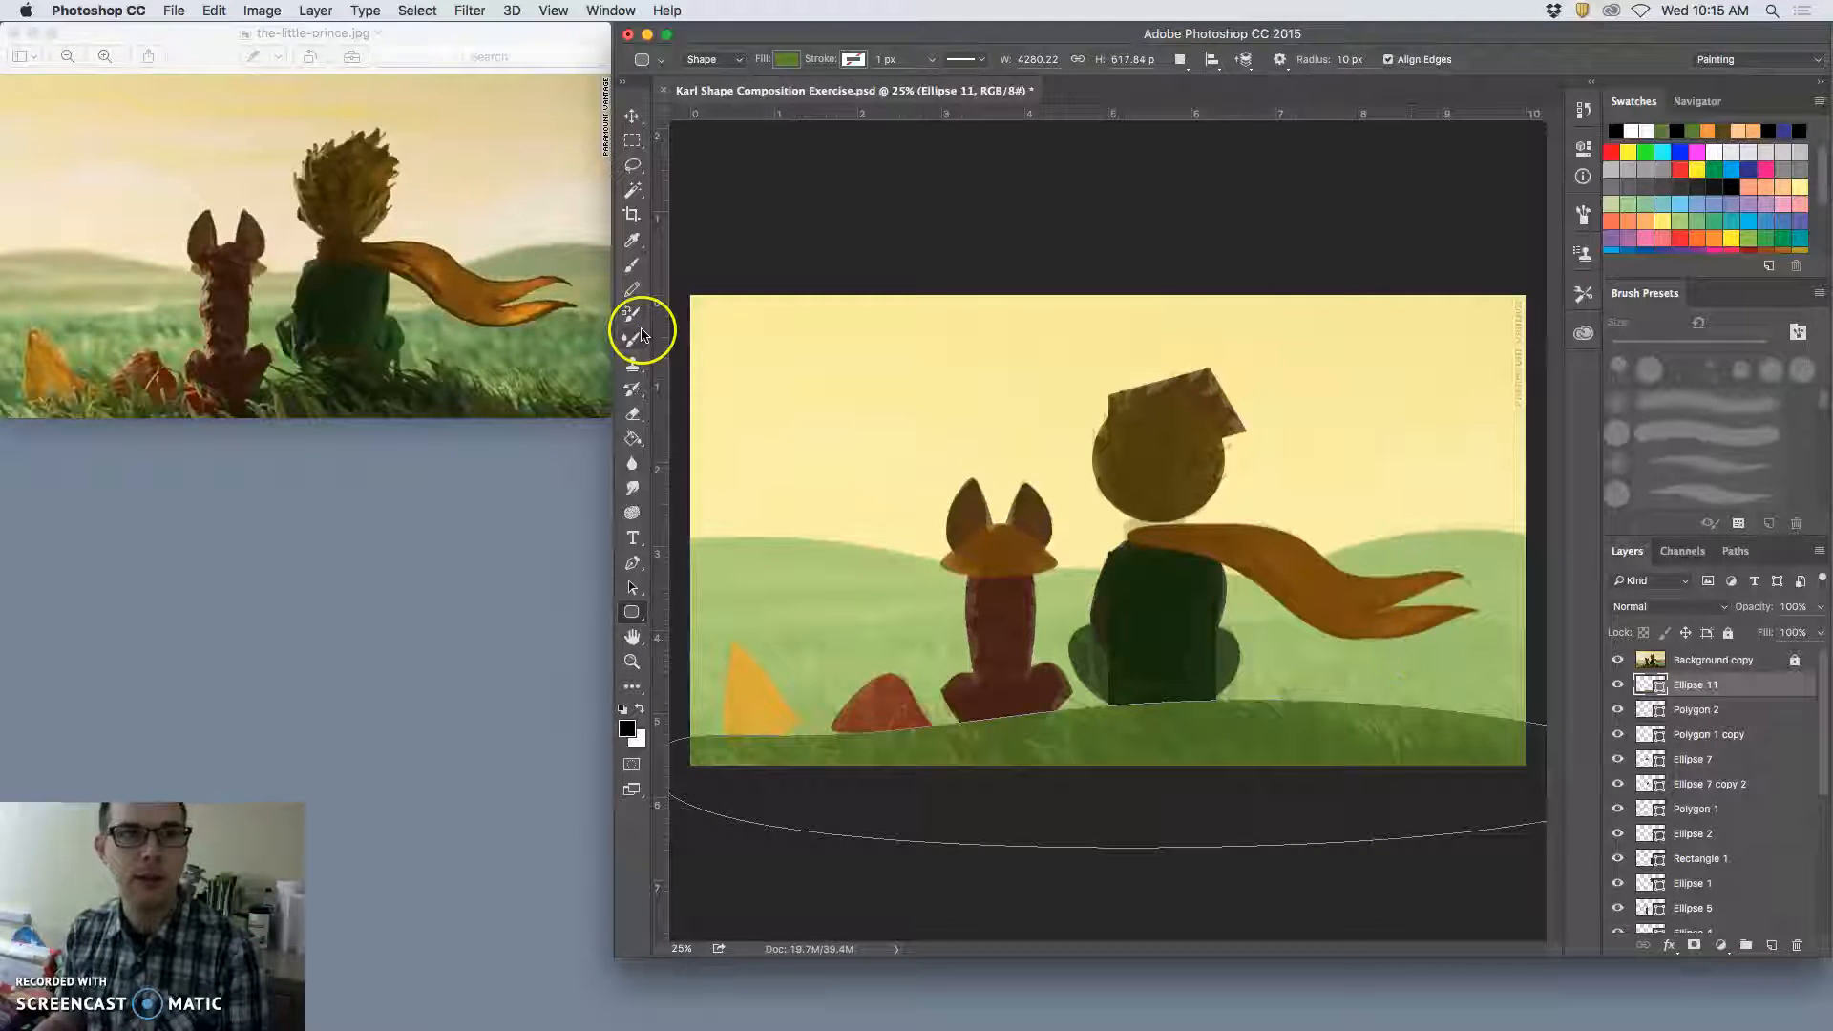
key("ctrl+j")
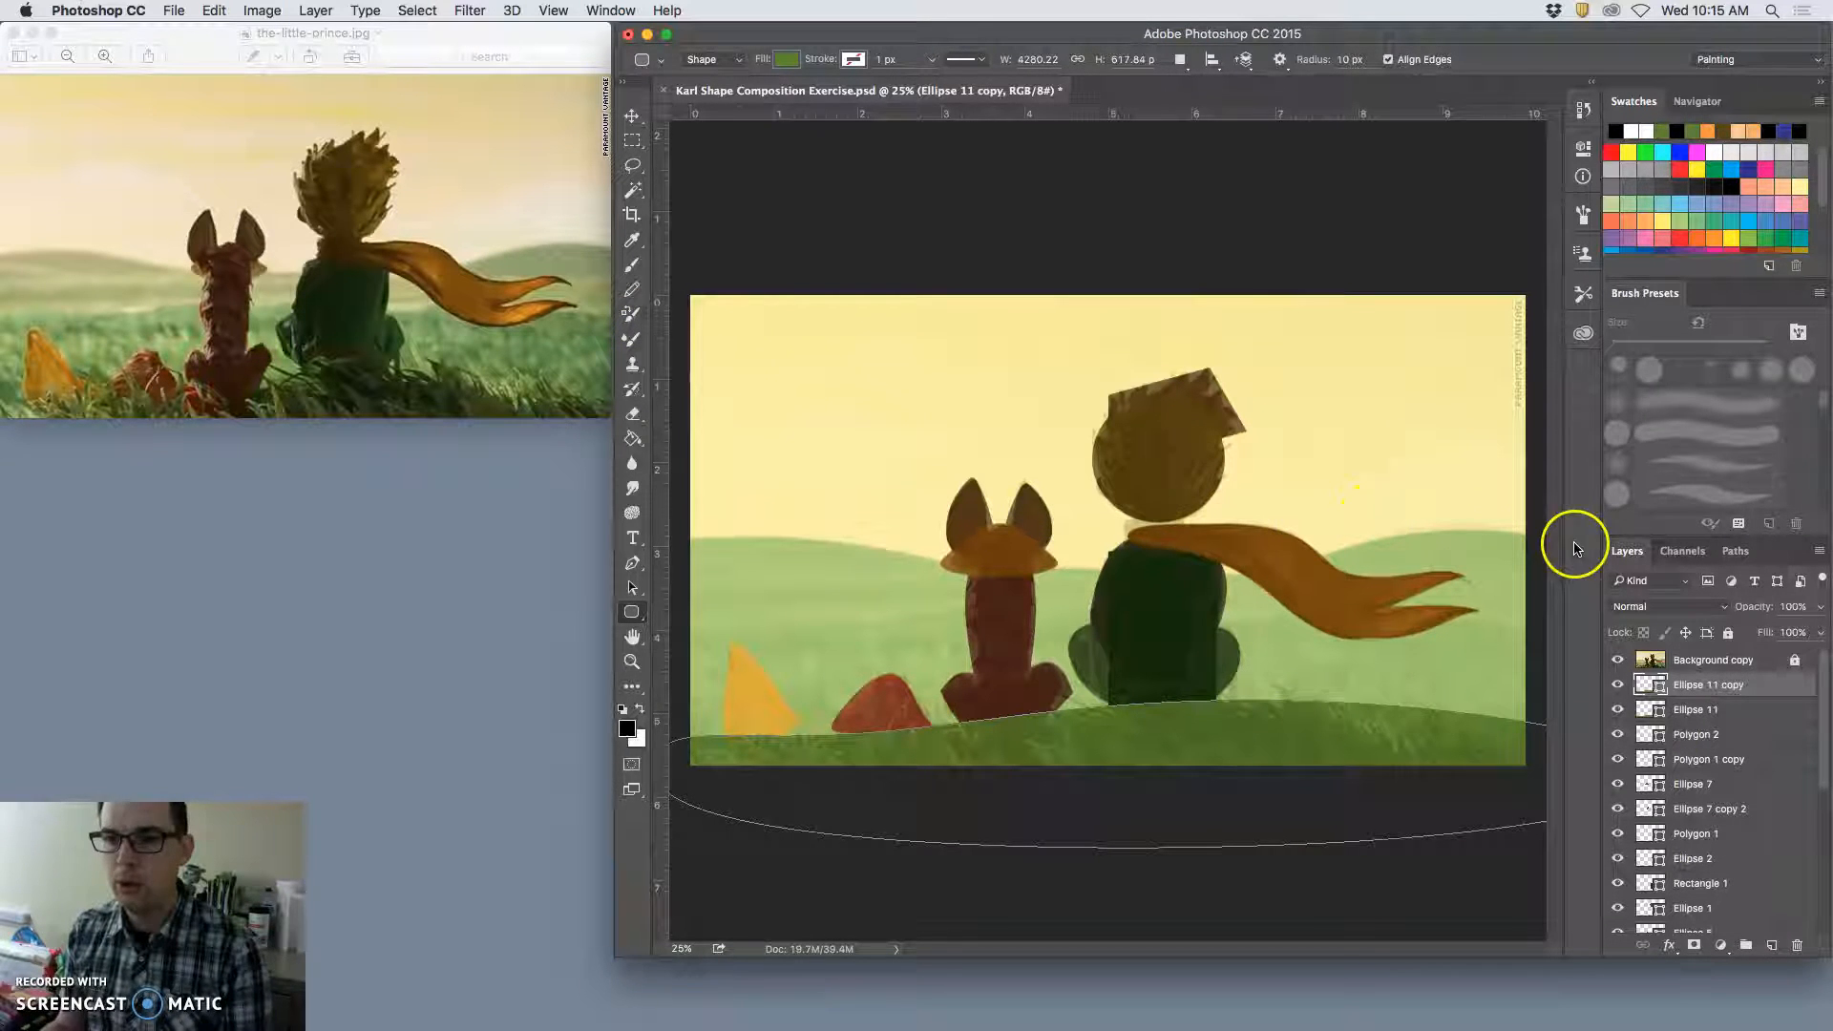
left_click(631, 125)
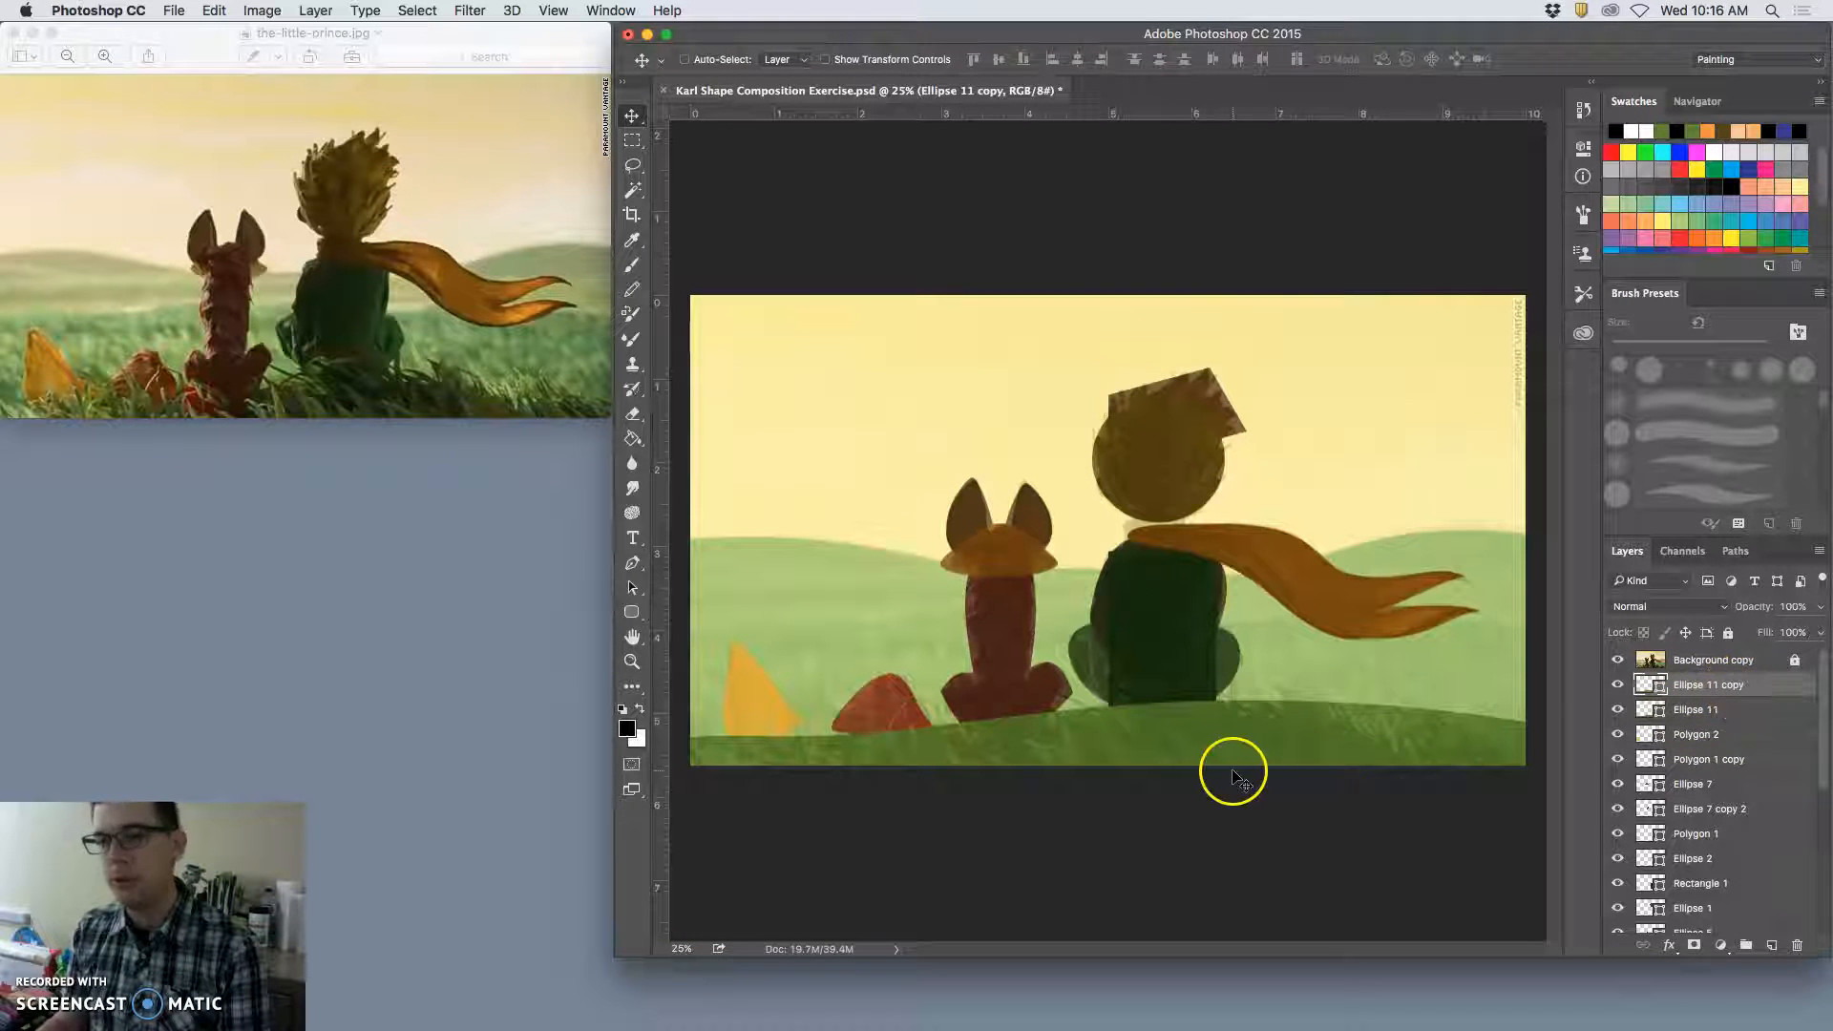
left_click_drag(1238, 738, 1237, 684)
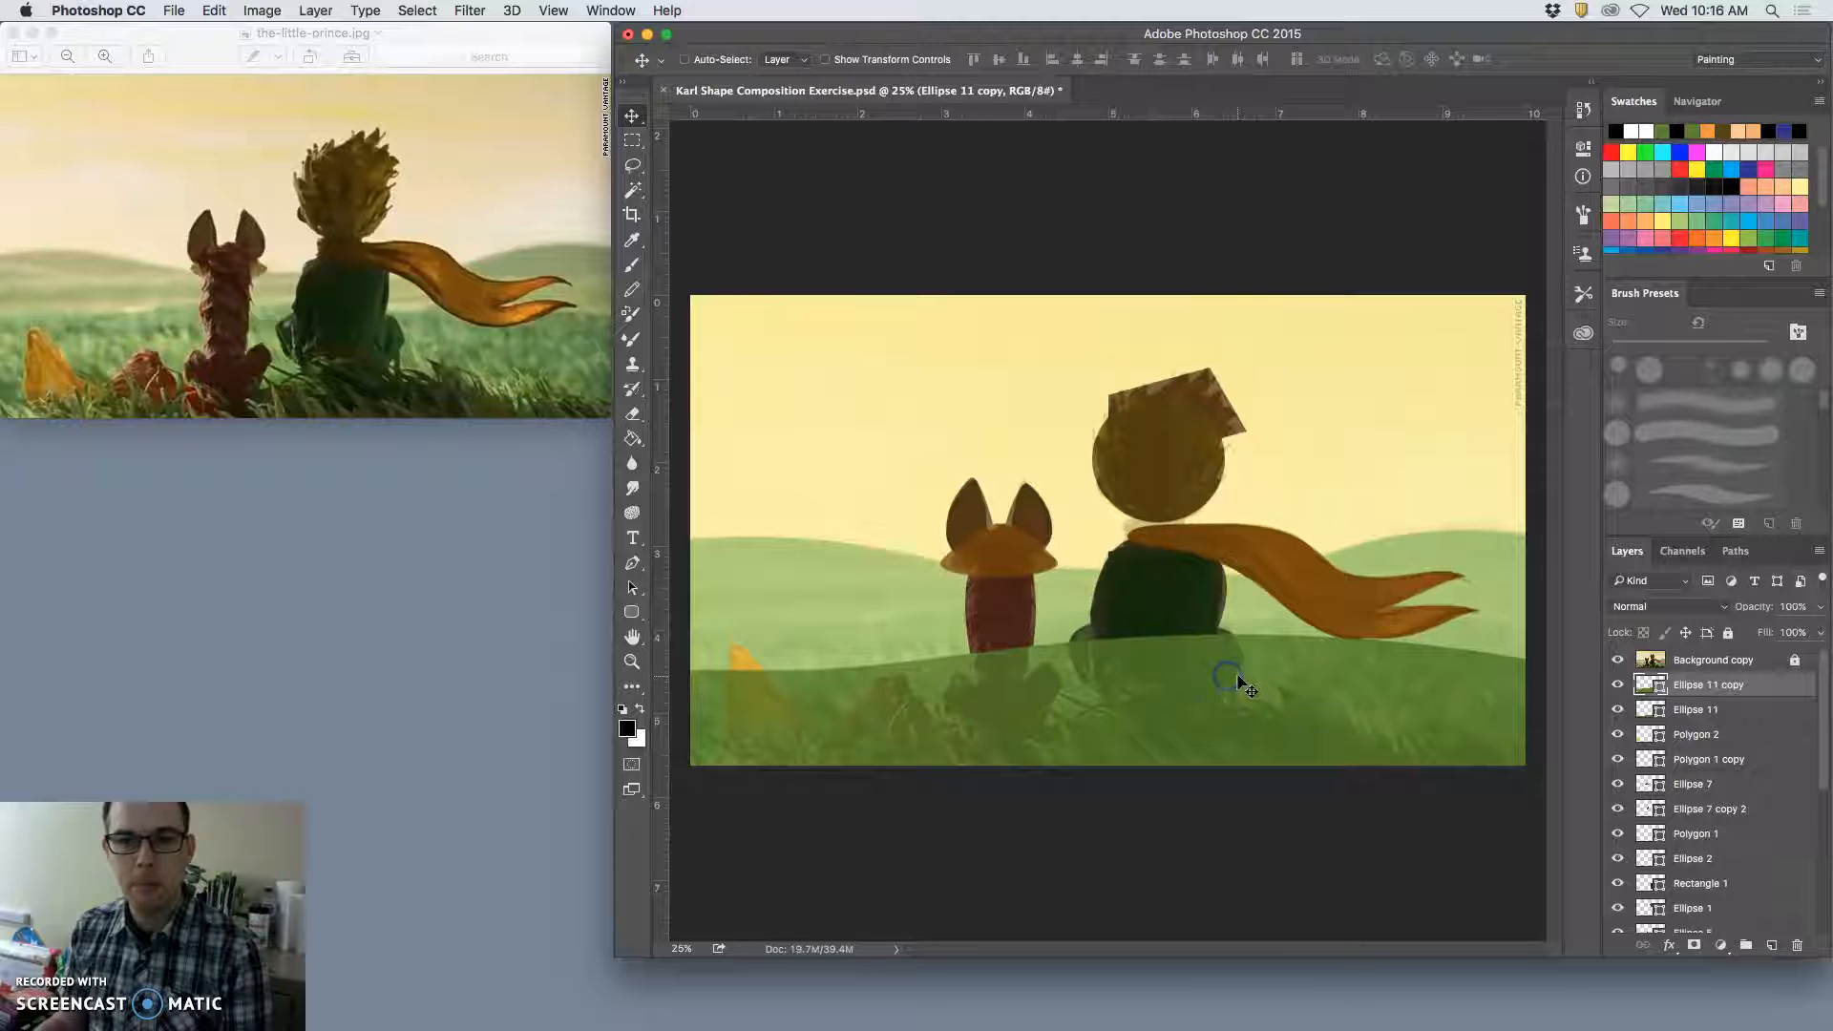
Step: Recolor the Ellipse 11 copy hill to light green #7cc576 and place its layer directly below Ellipse 11
double_click(1664, 689)
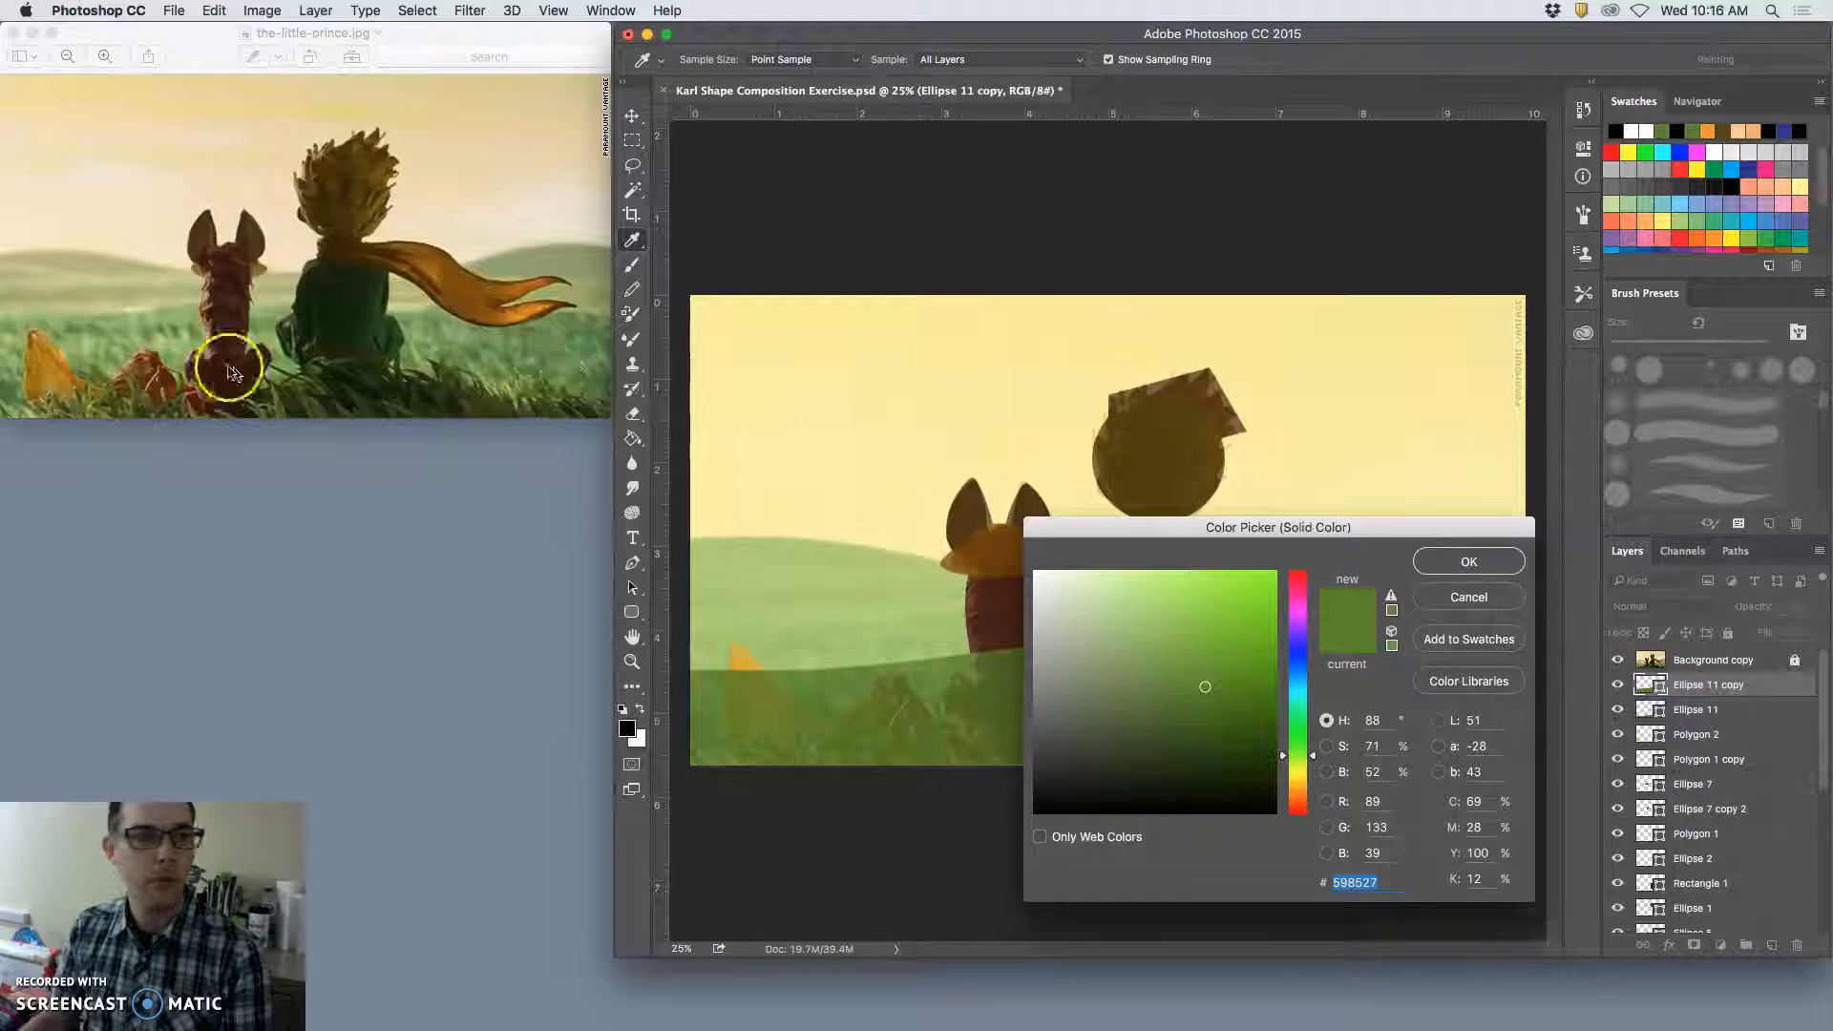
left_click(1682, 224)
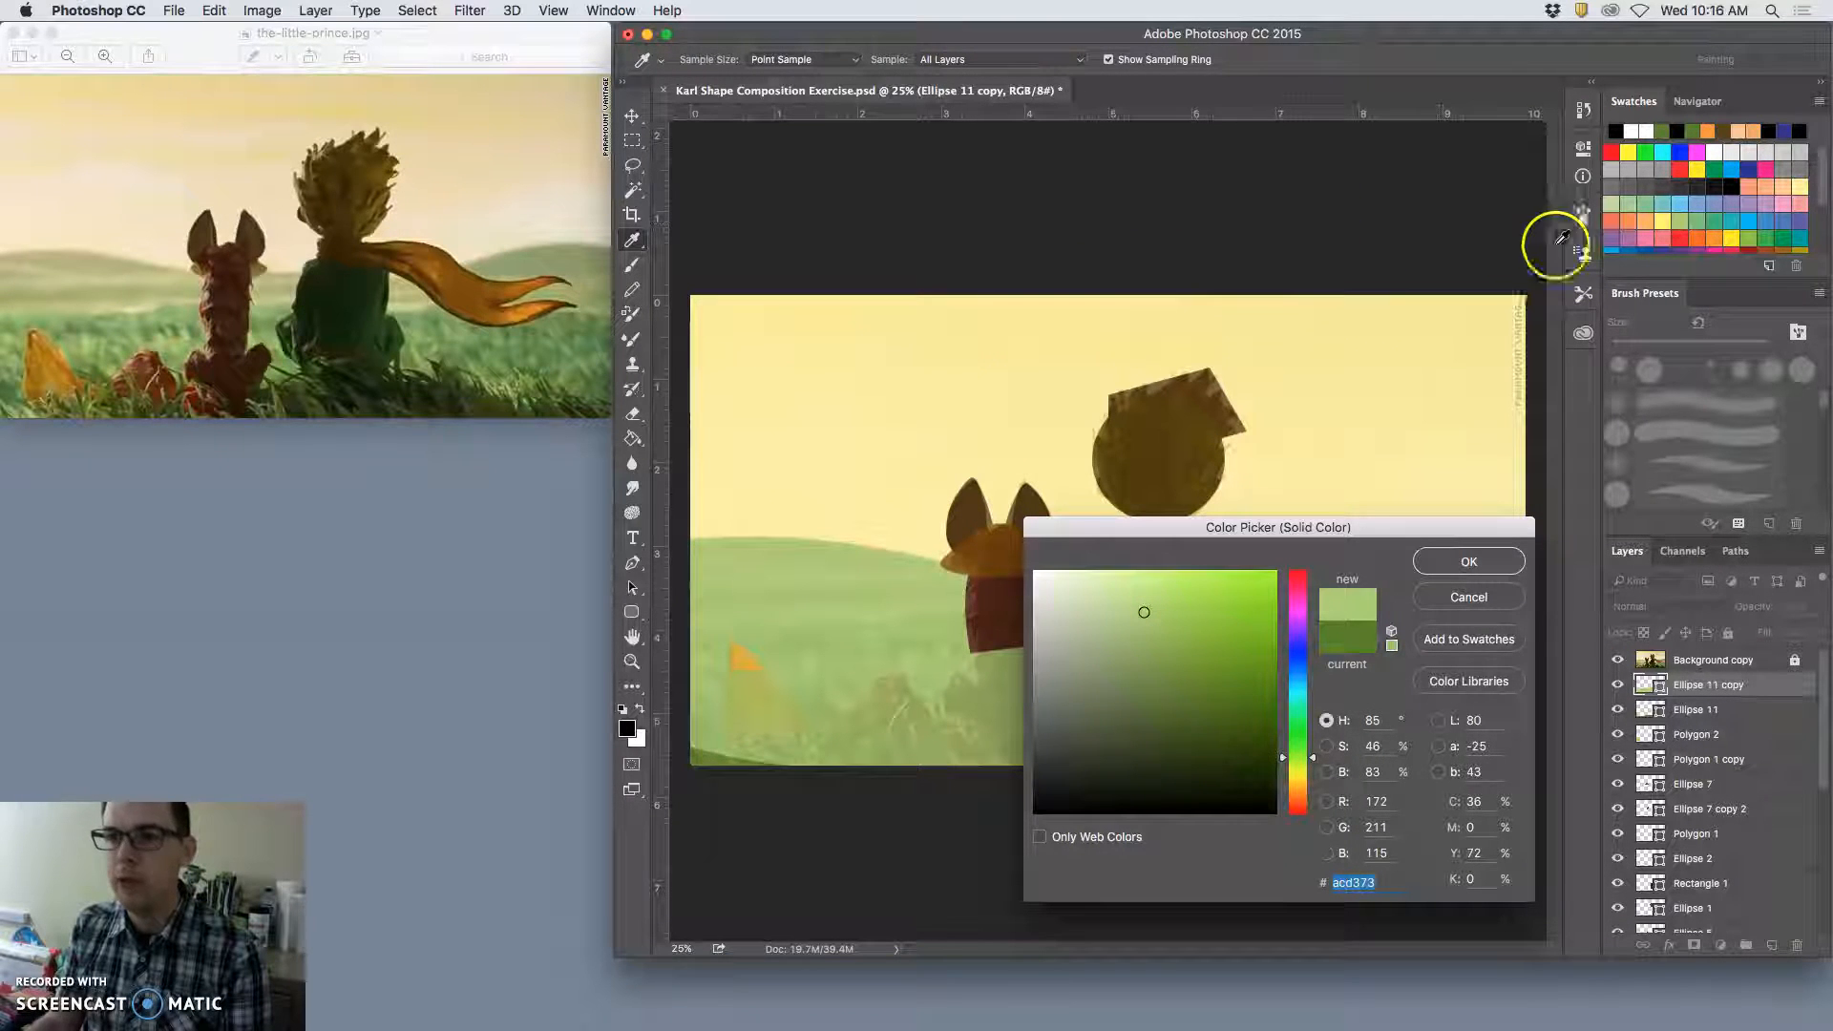
left_click(1700, 225)
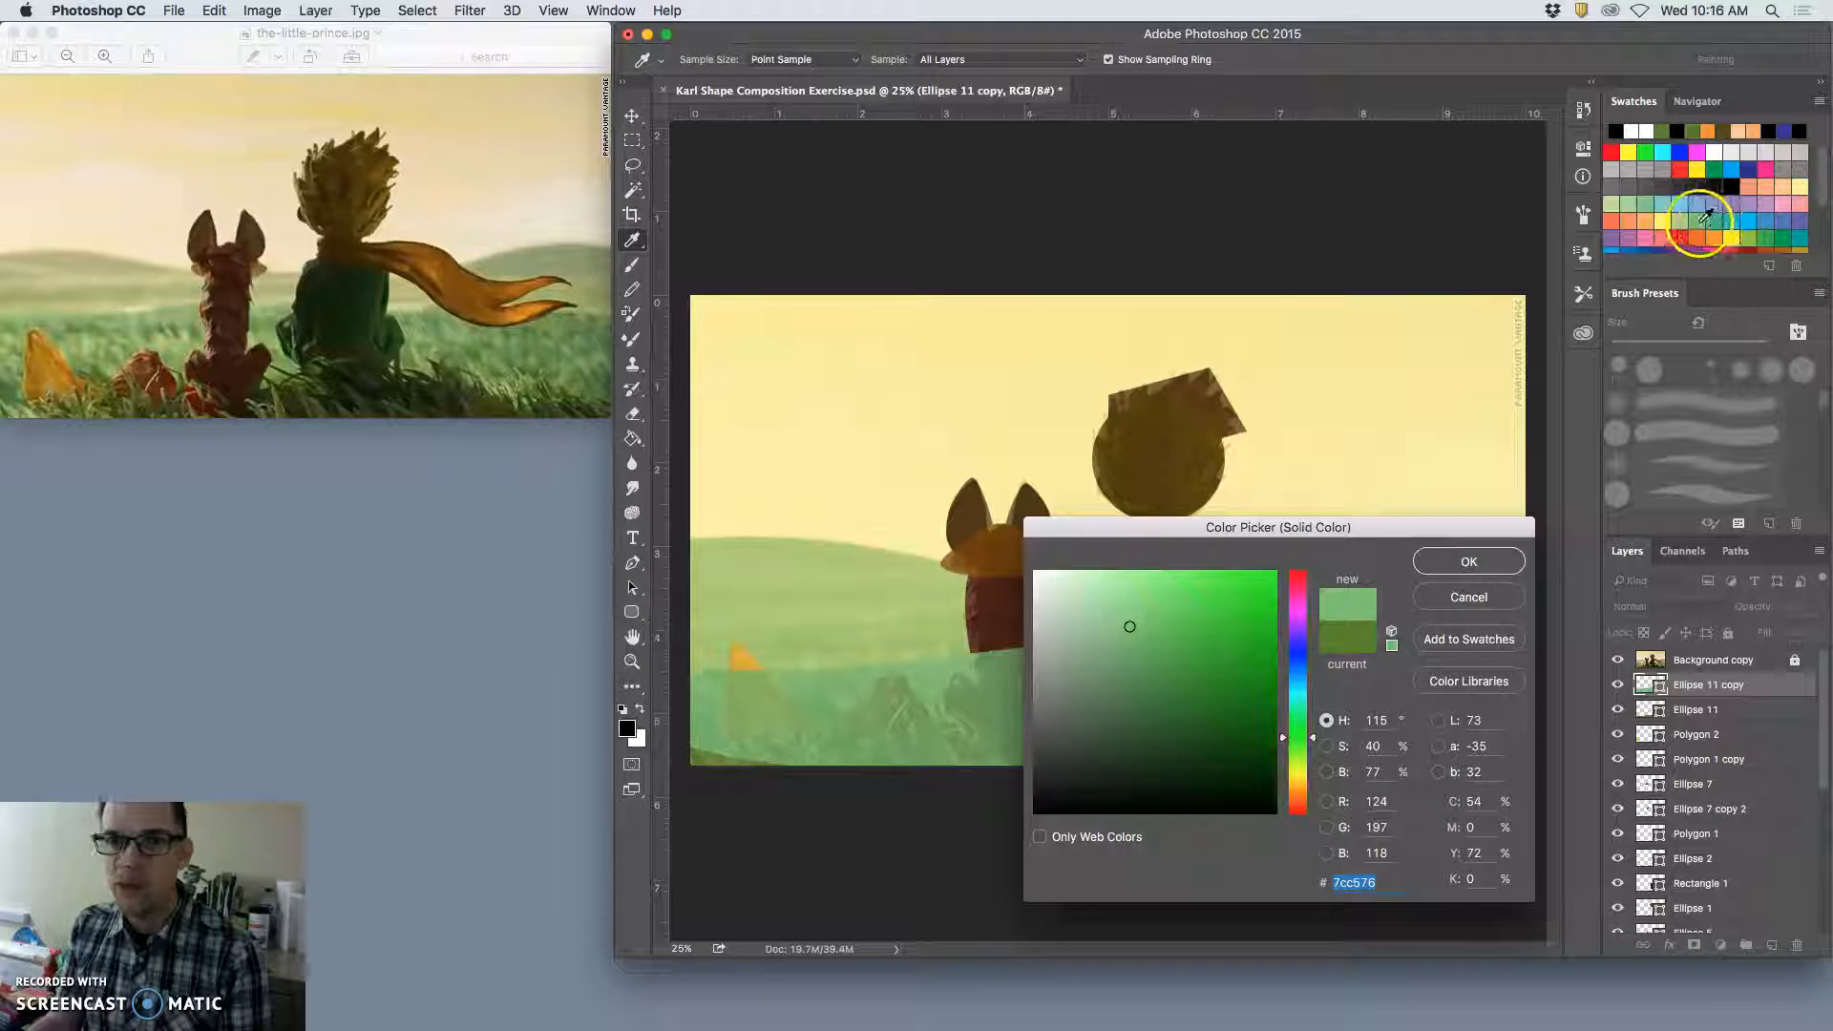
left_click(1752, 241)
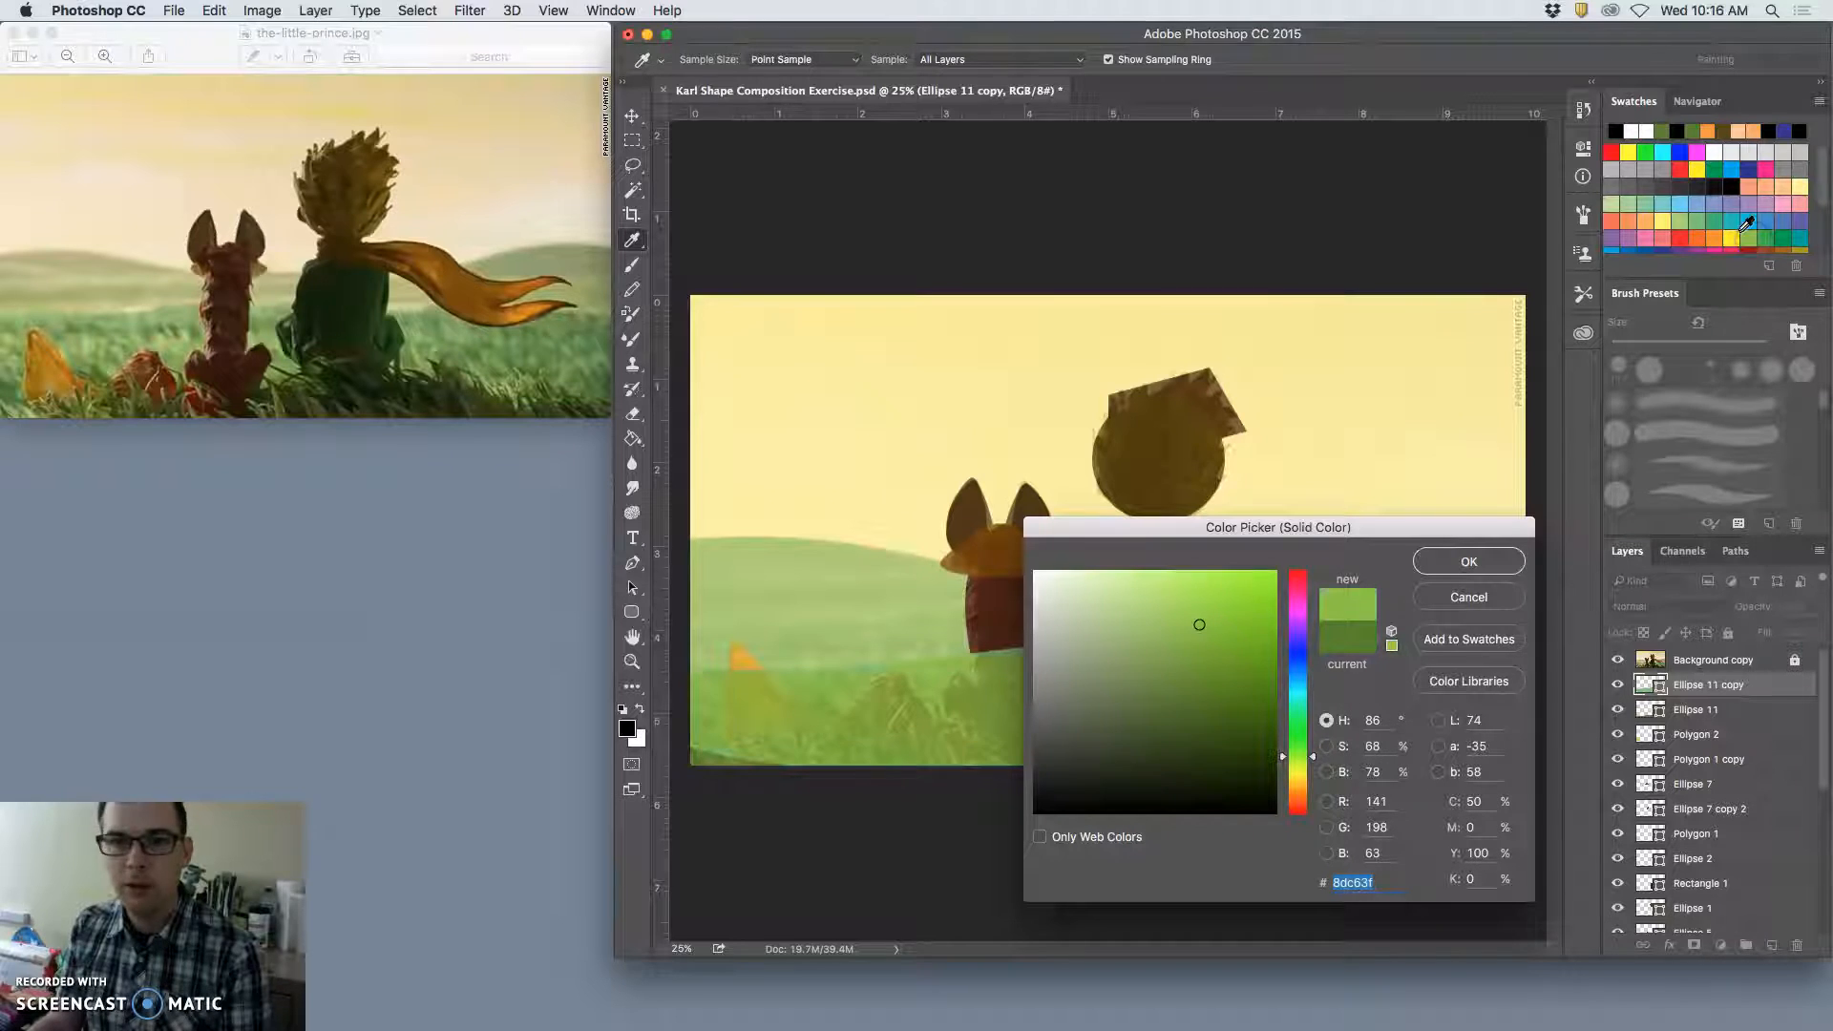
left_click(1700, 225)
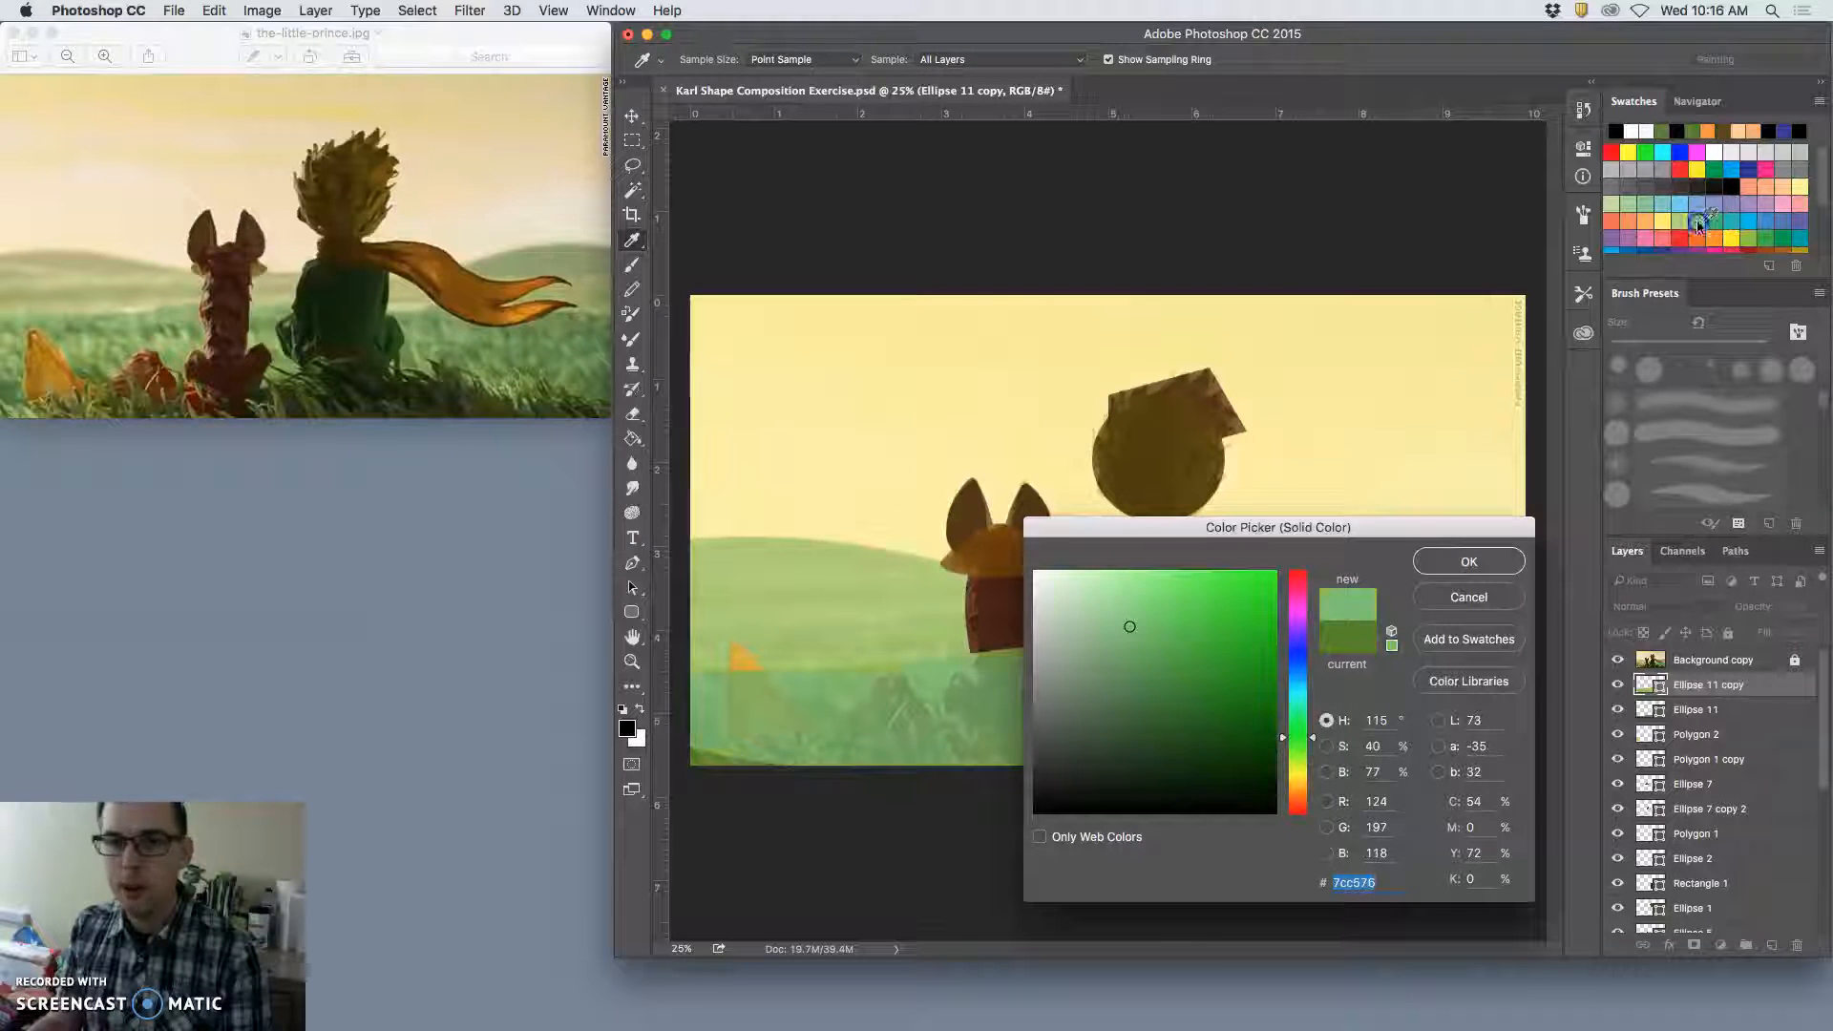
left_click(1493, 571)
left_click_drag(1745, 690, 1728, 720)
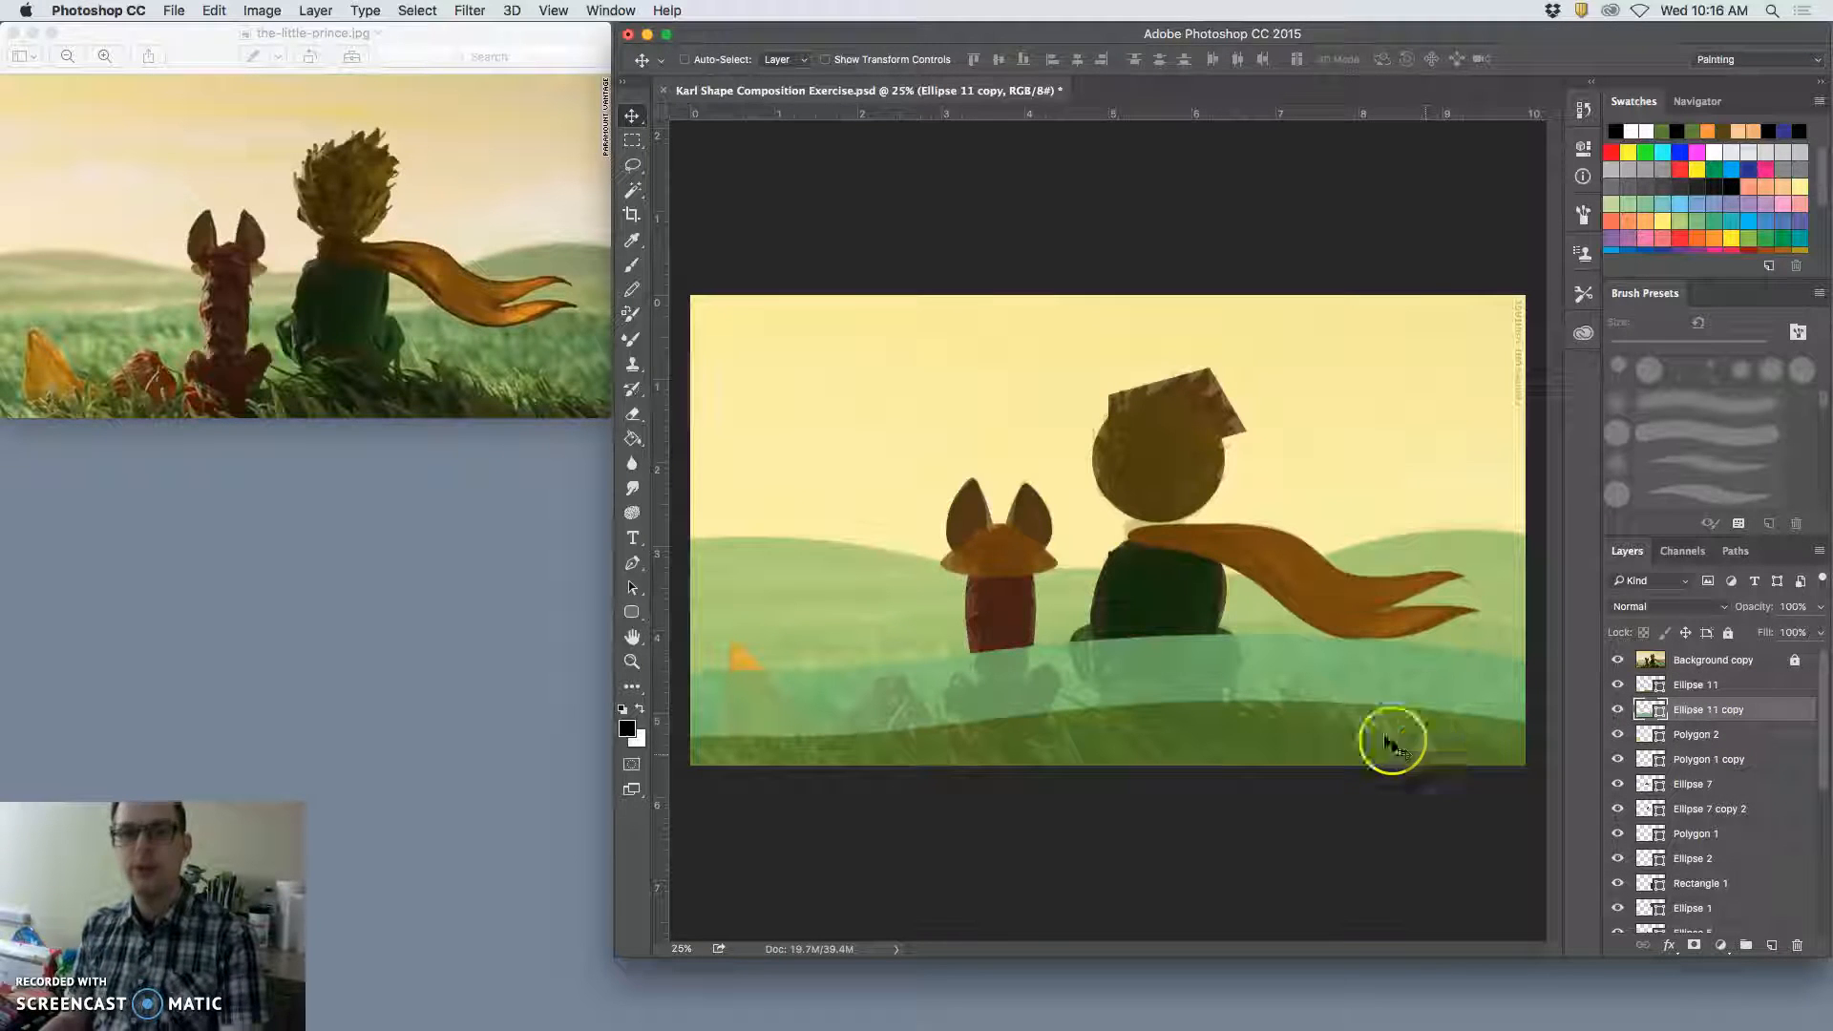
Step: Warp the light green hill copy, raising its upper edge at both ends and in the middle into a flatter horizon
key("ctrl+t")
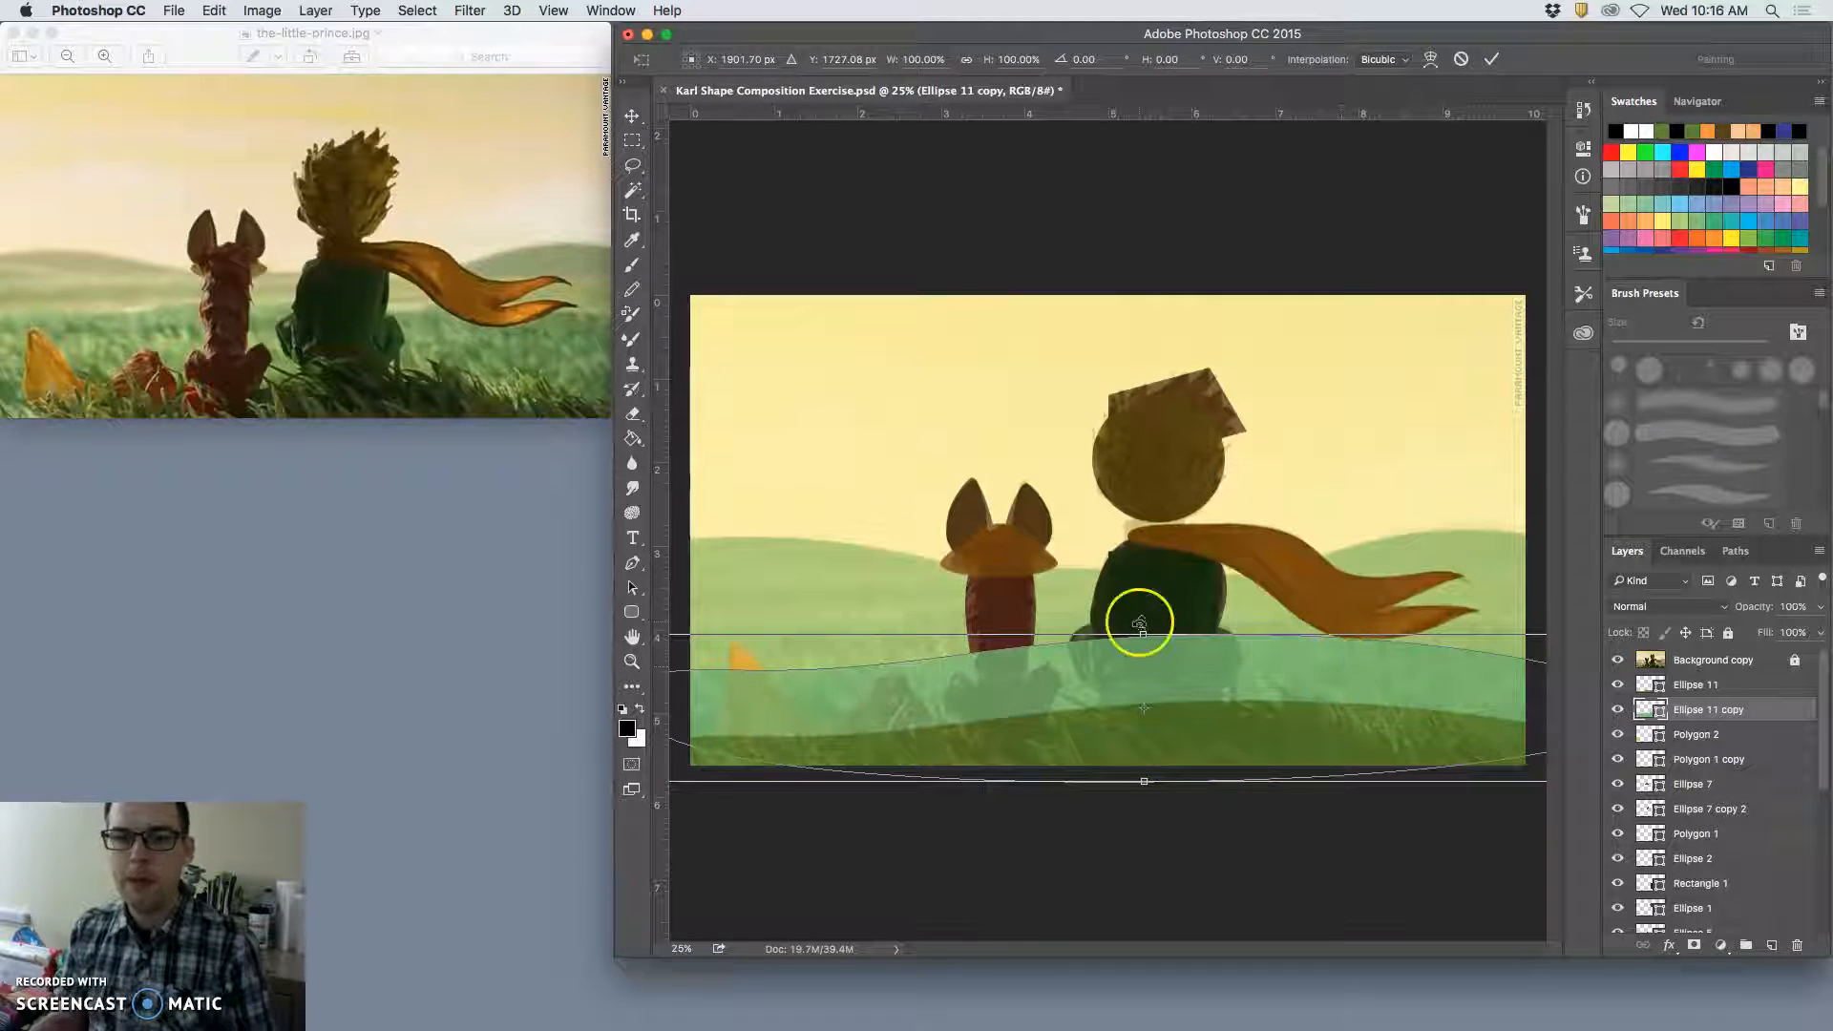
right_click(1056, 667)
left_click(1091, 788)
left_click_drag(874, 684, 868, 643)
left_click_drag(674, 652, 669, 593)
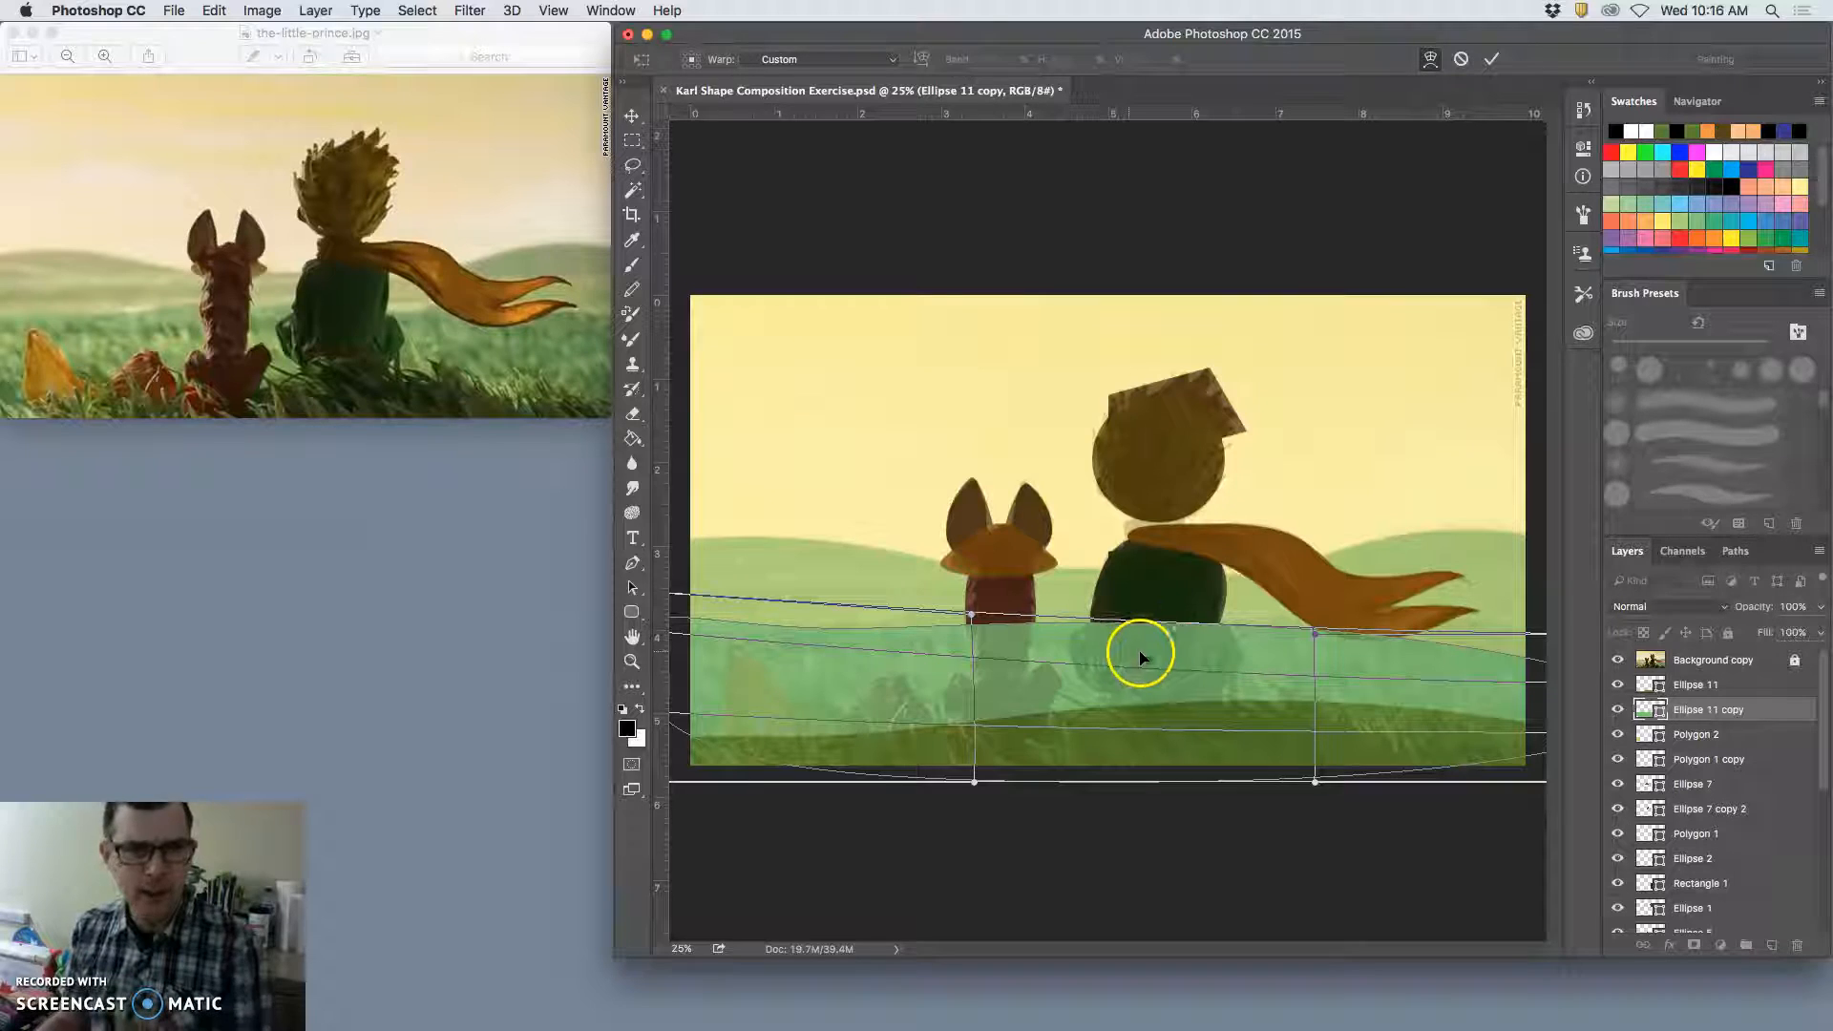
left_click_drag(1200, 630, 1195, 619)
left_click(1466, 632)
left_click_drag(1508, 668, 1525, 644)
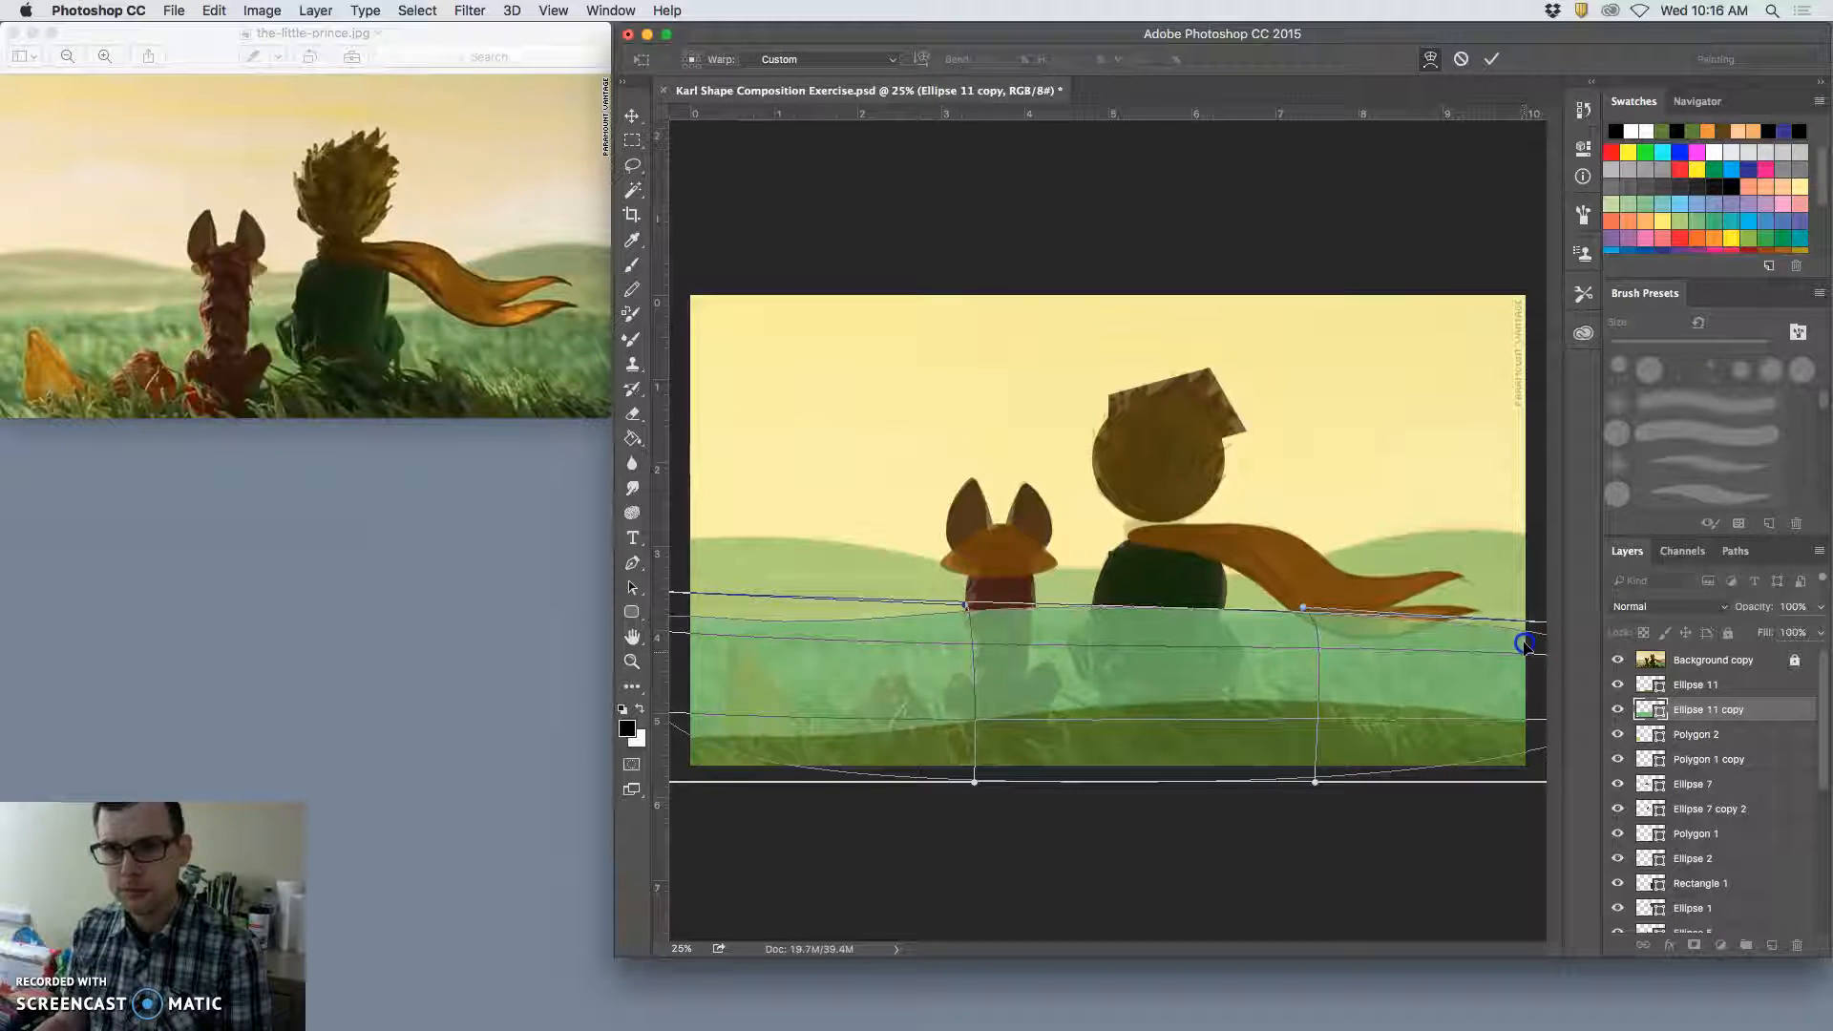
left_click_drag(1348, 648, 933, 632)
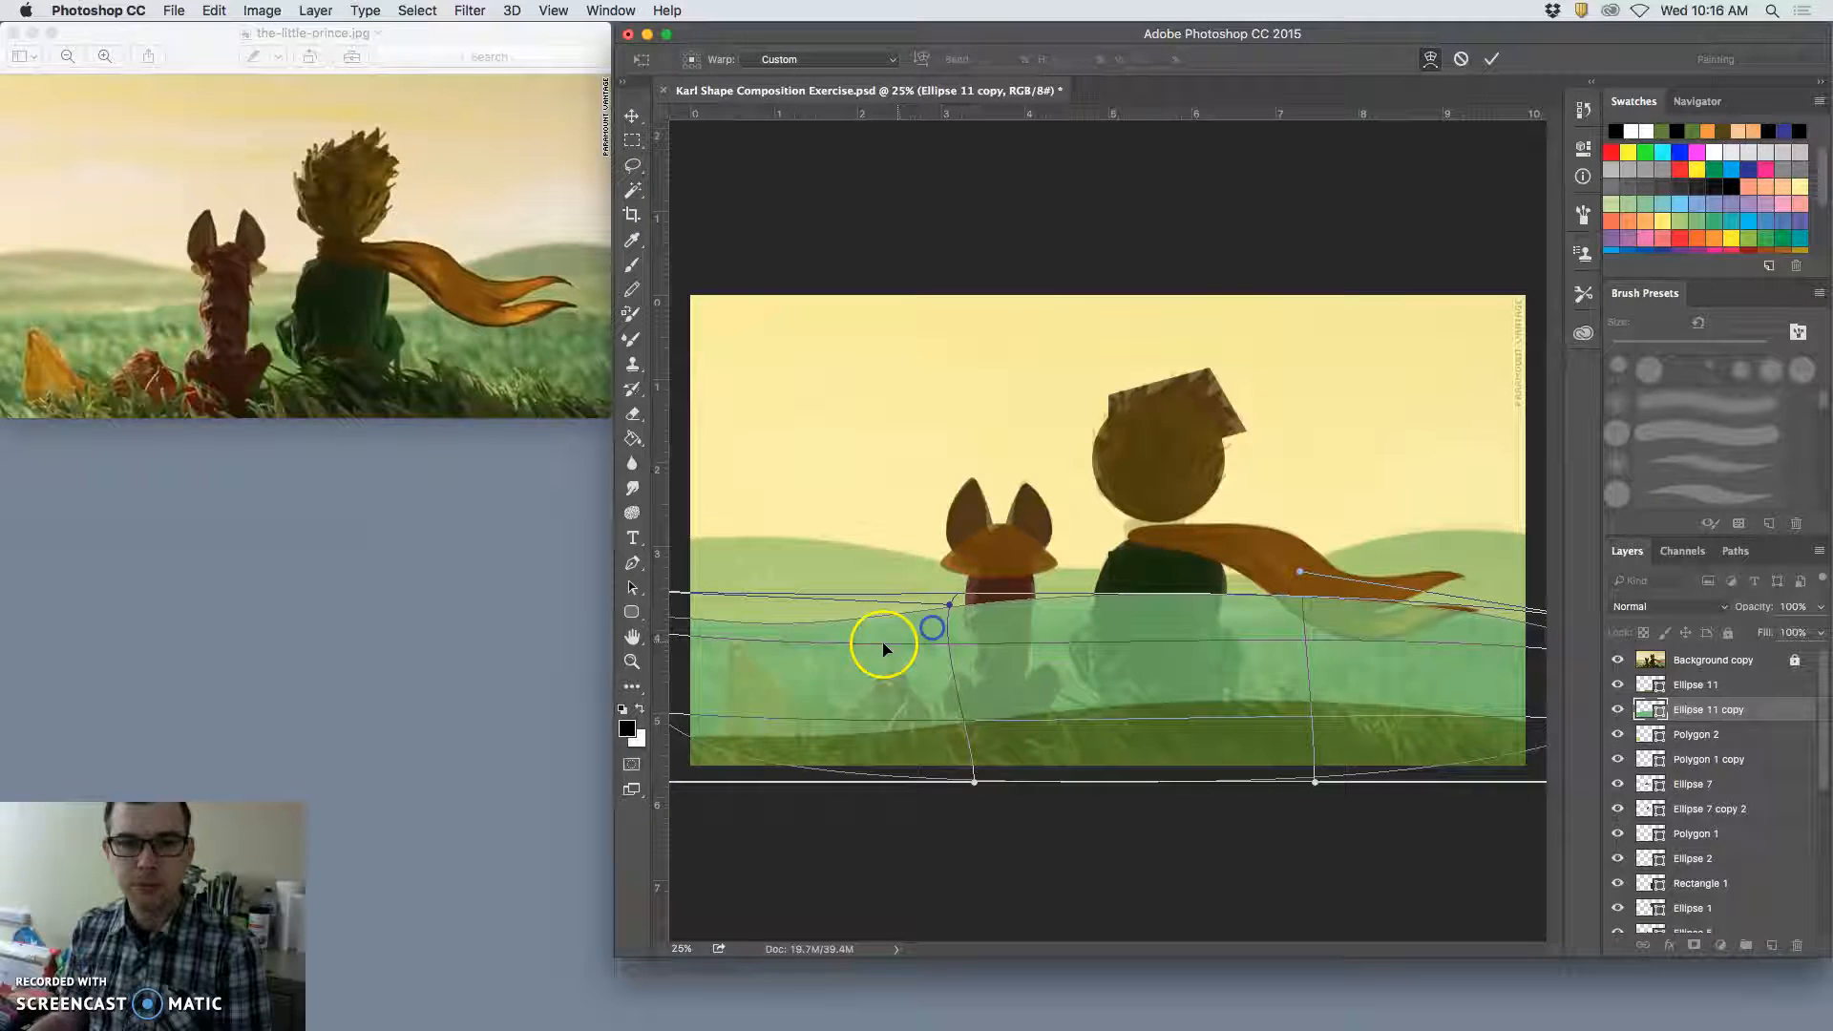
left_click_drag(1428, 621, 1432, 641)
left_click_drag(1434, 644, 1546, 633)
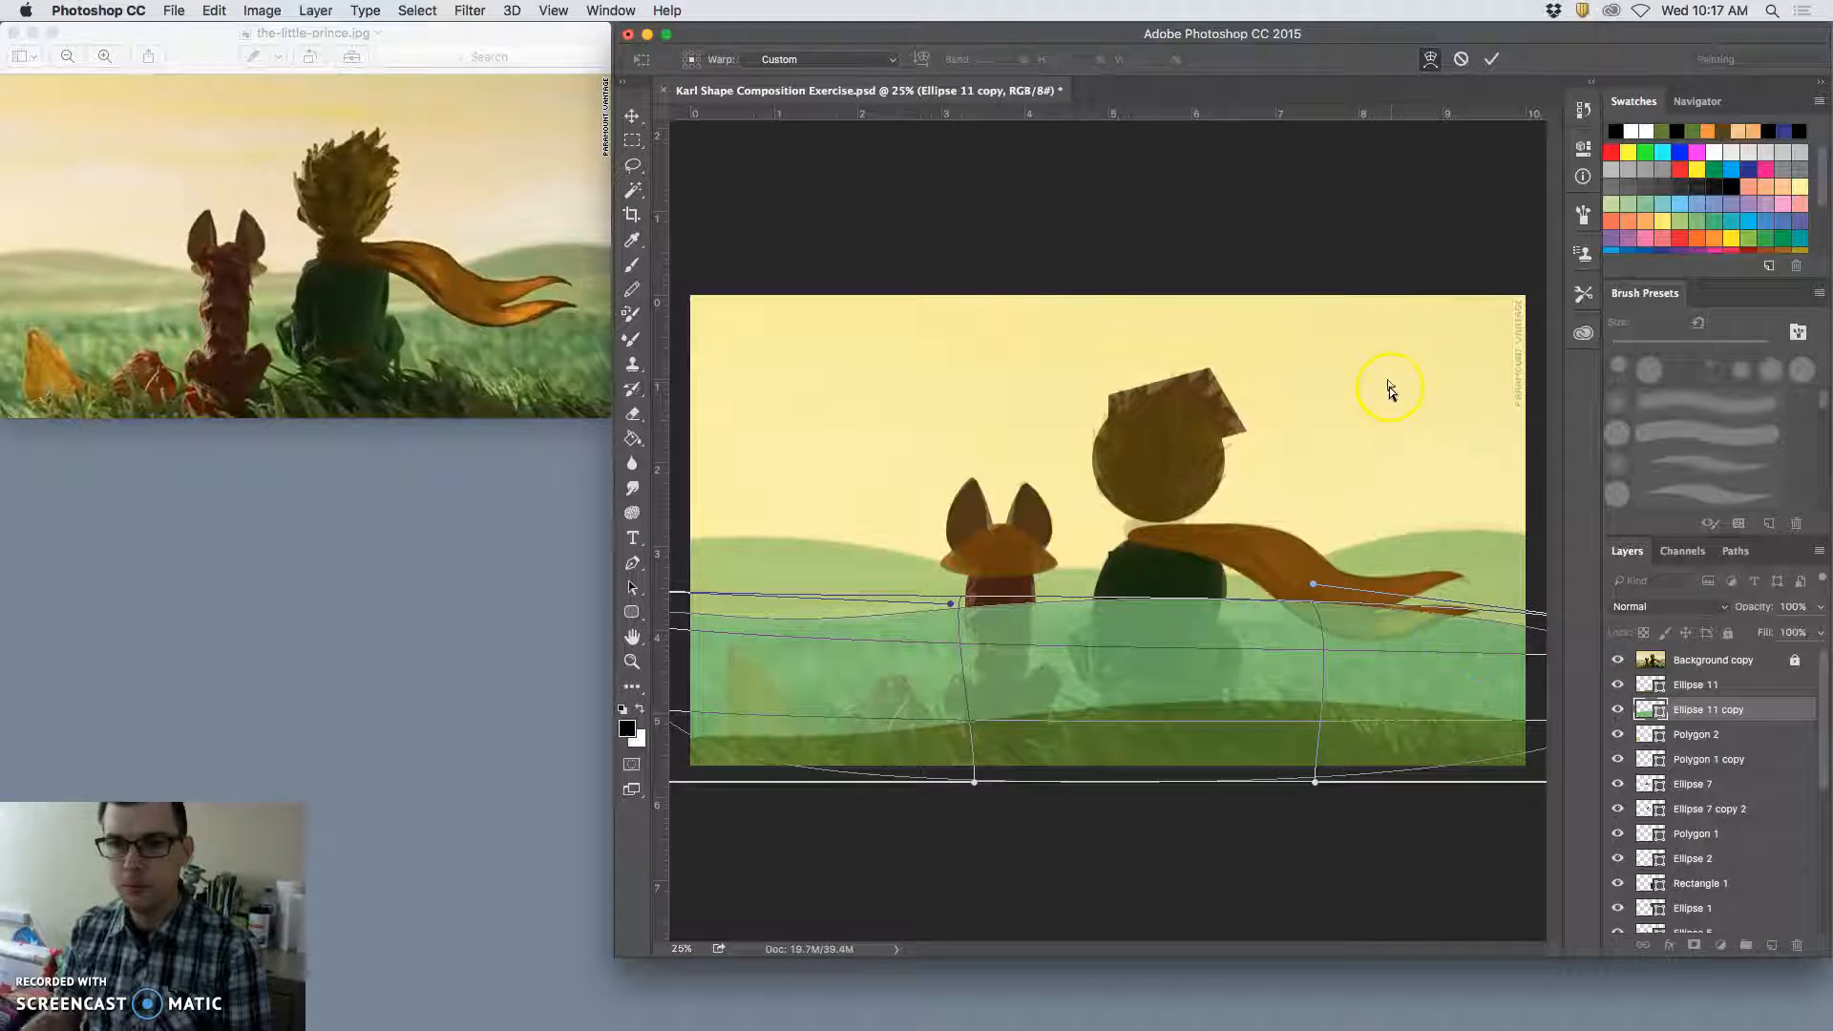
key("Return")
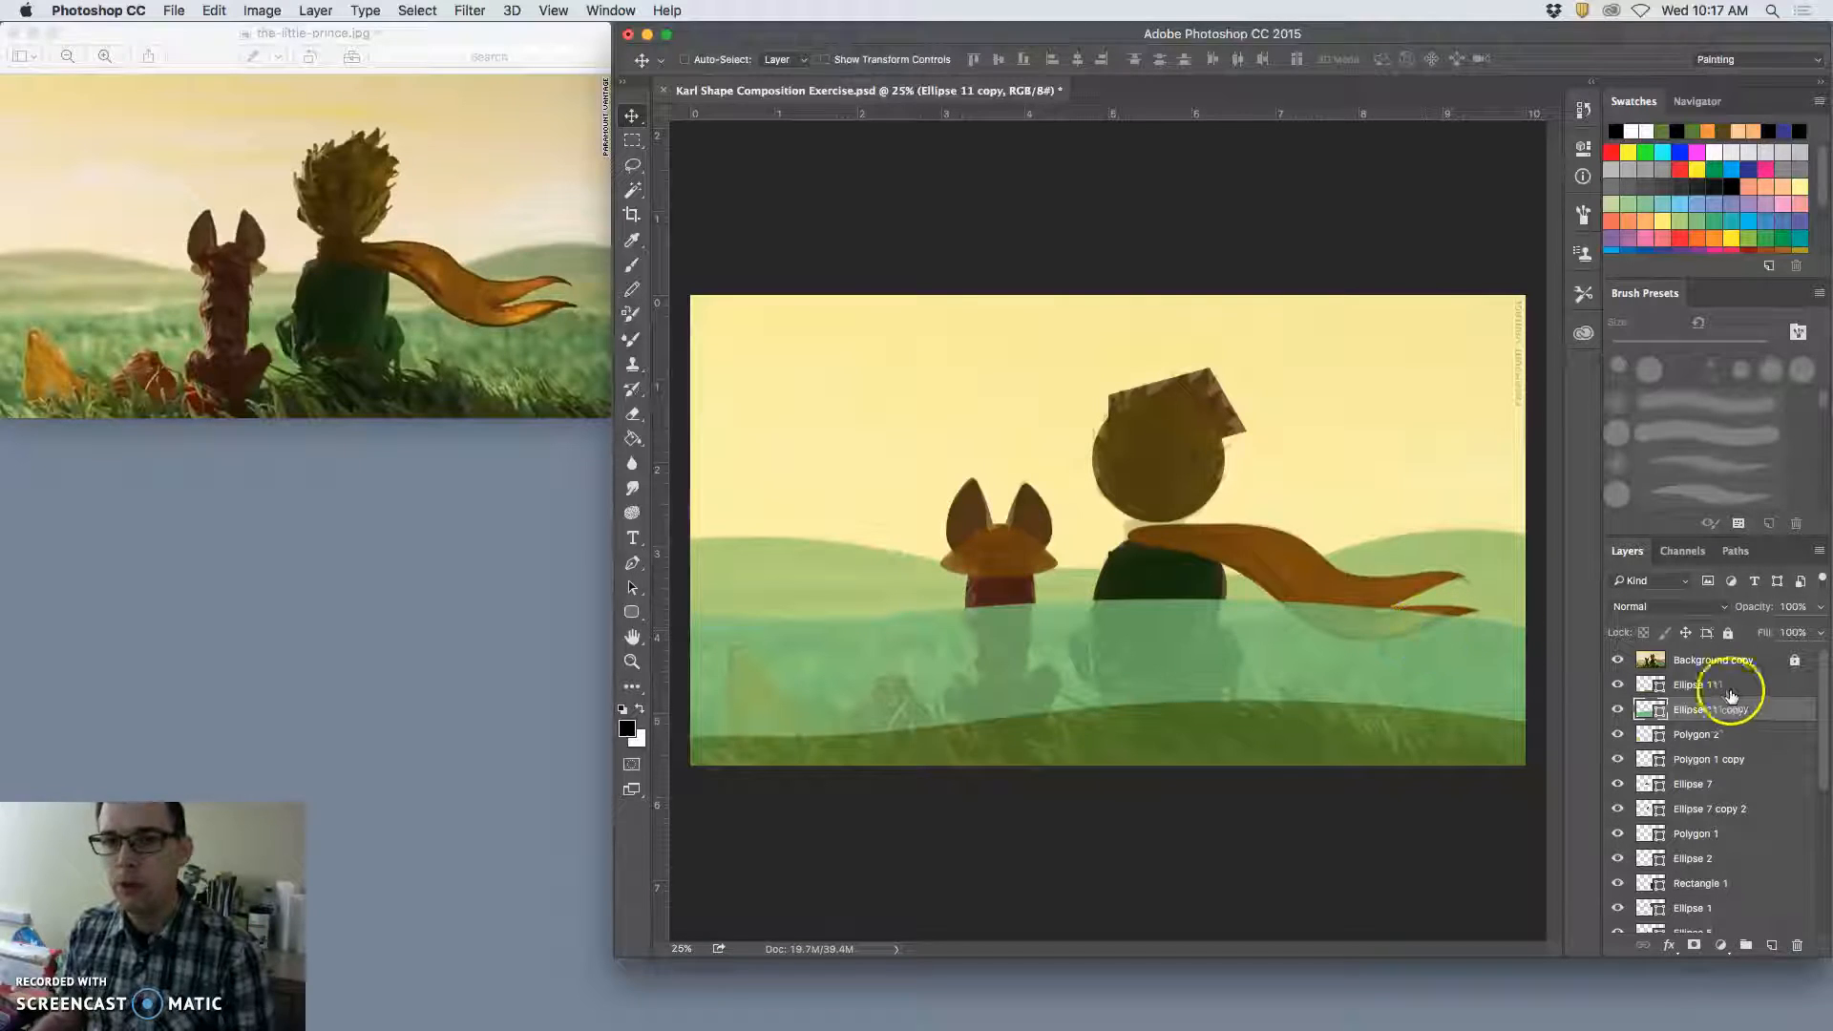
Step: Send the Ellipse 11 copy hill layer down the stack behind the figures, directly above Ellipse 10
left_click_drag(1711, 714, 1707, 817)
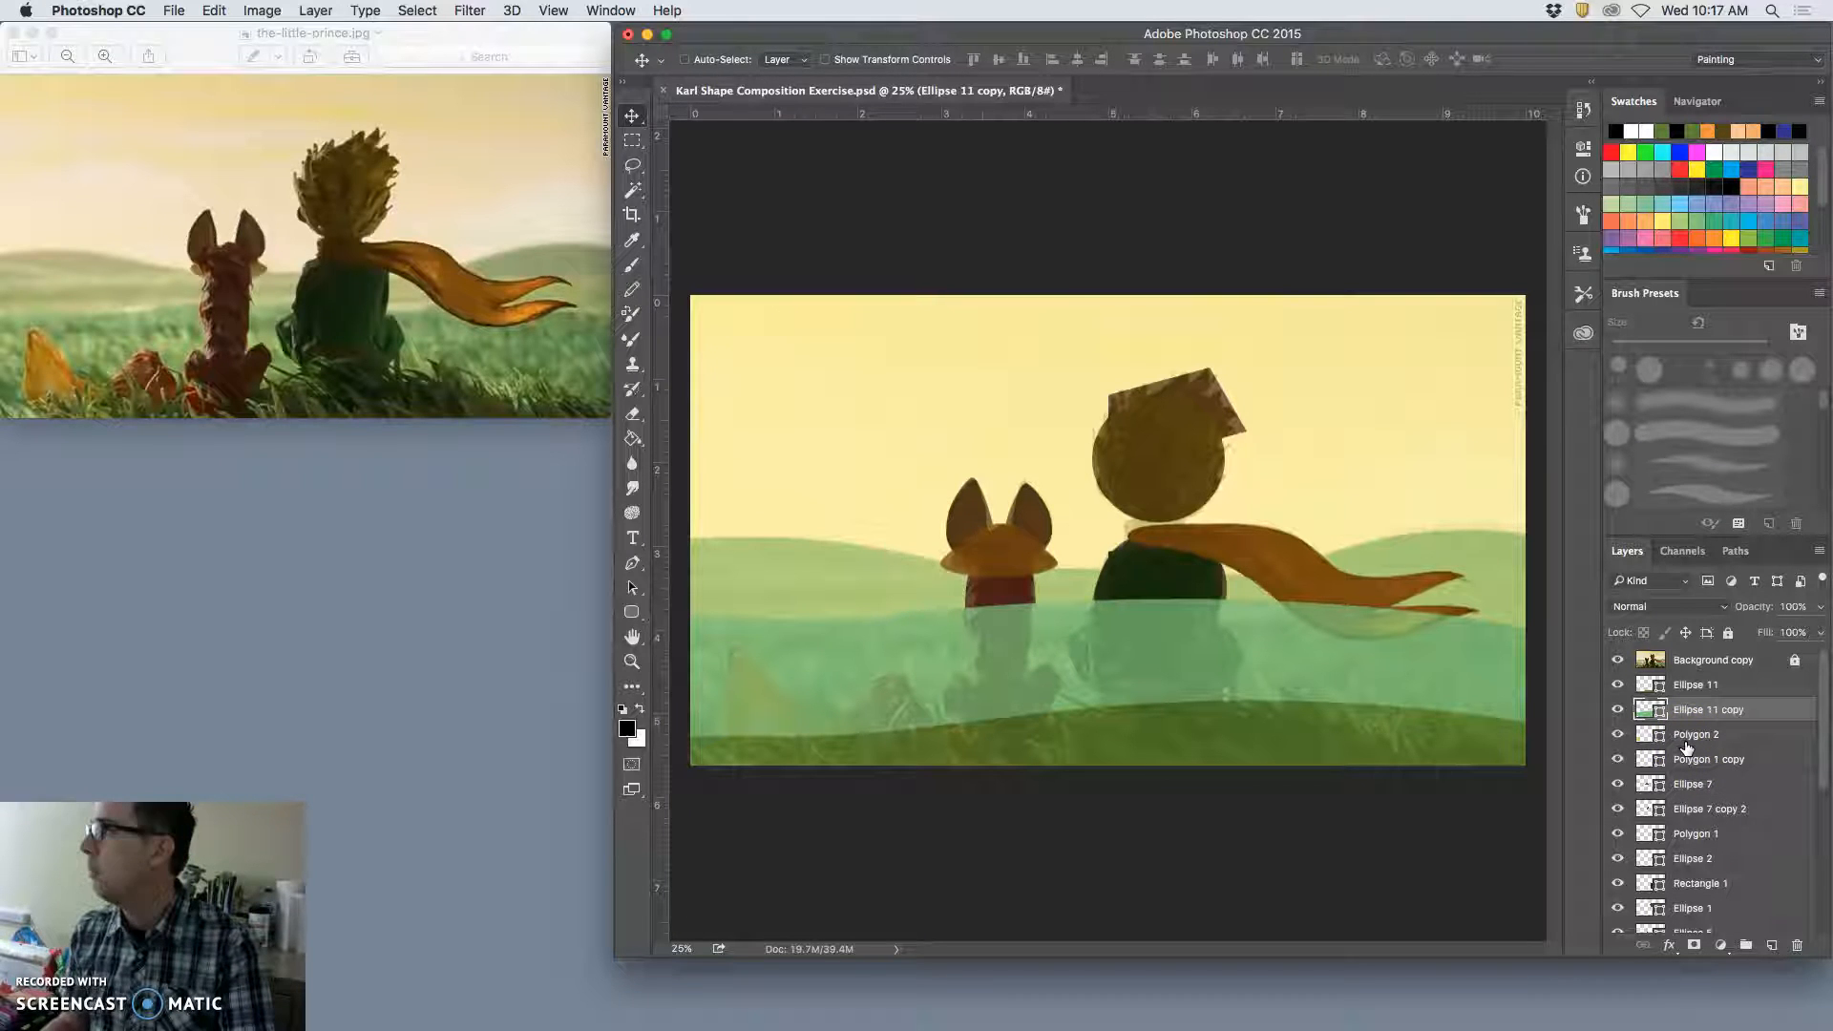
left_click(1634, 704)
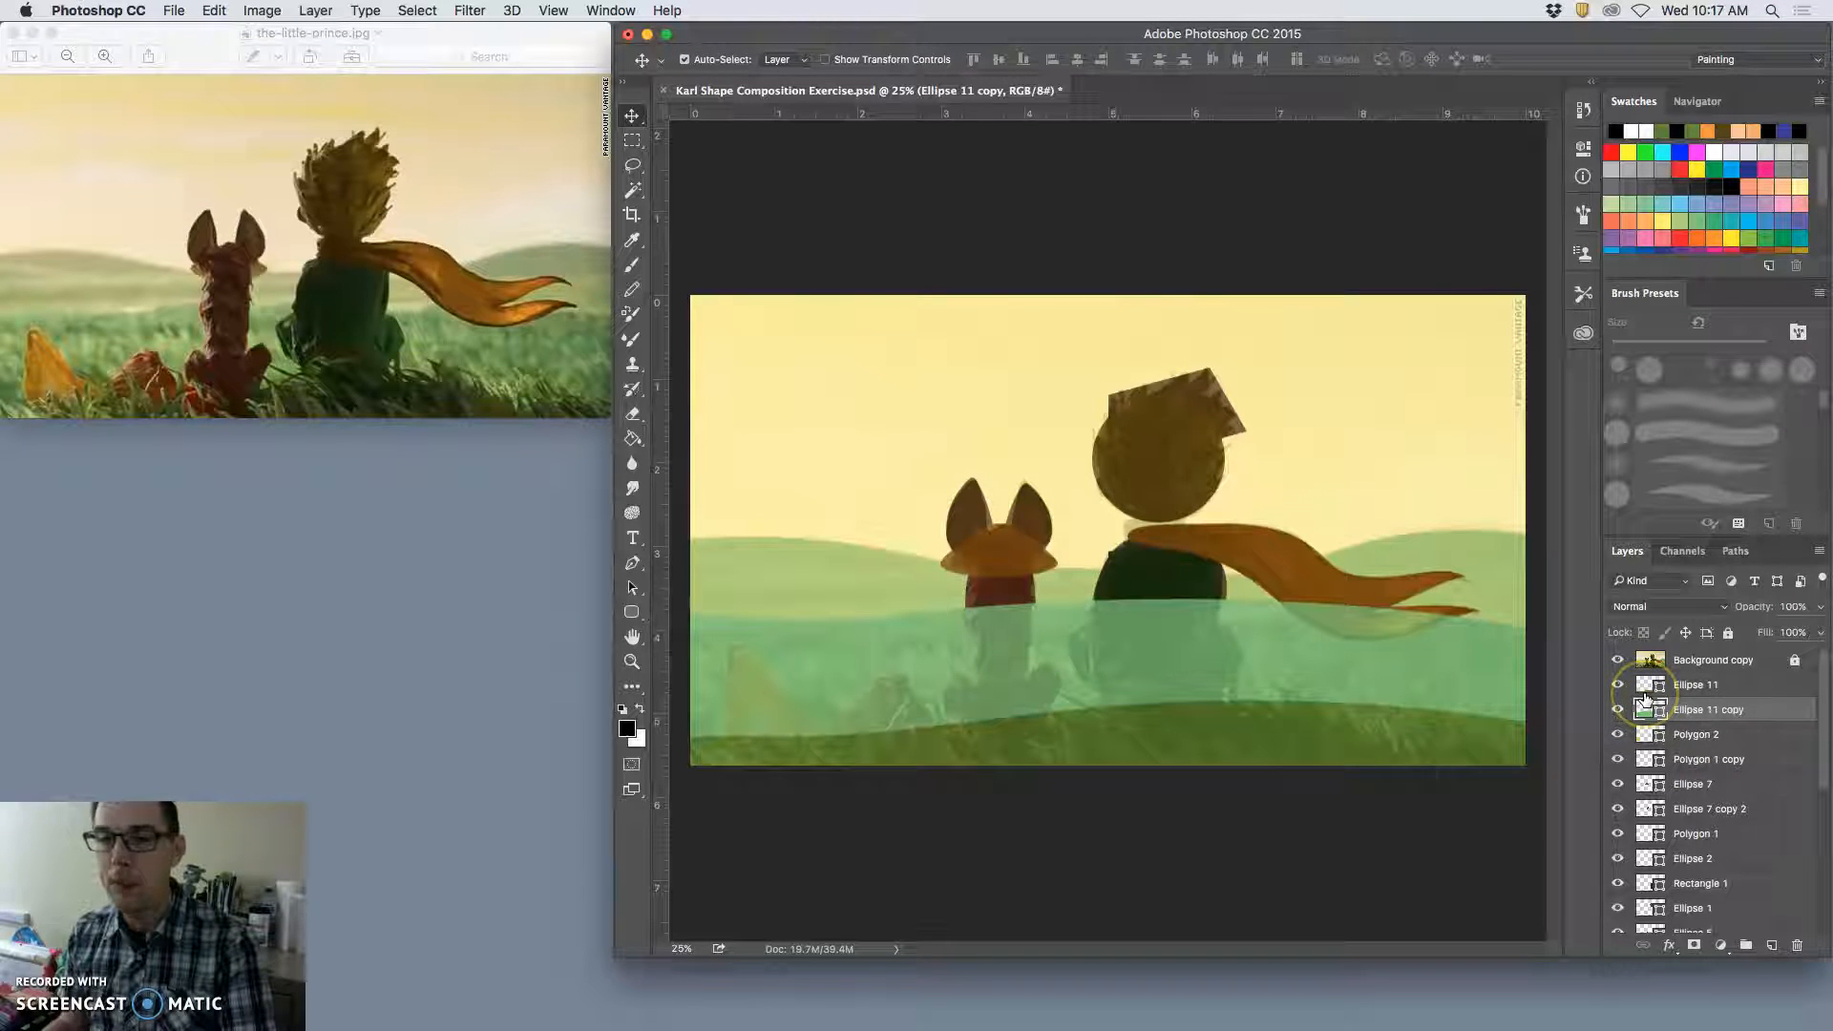
key("super+bracketright")
key("super+bracketright")
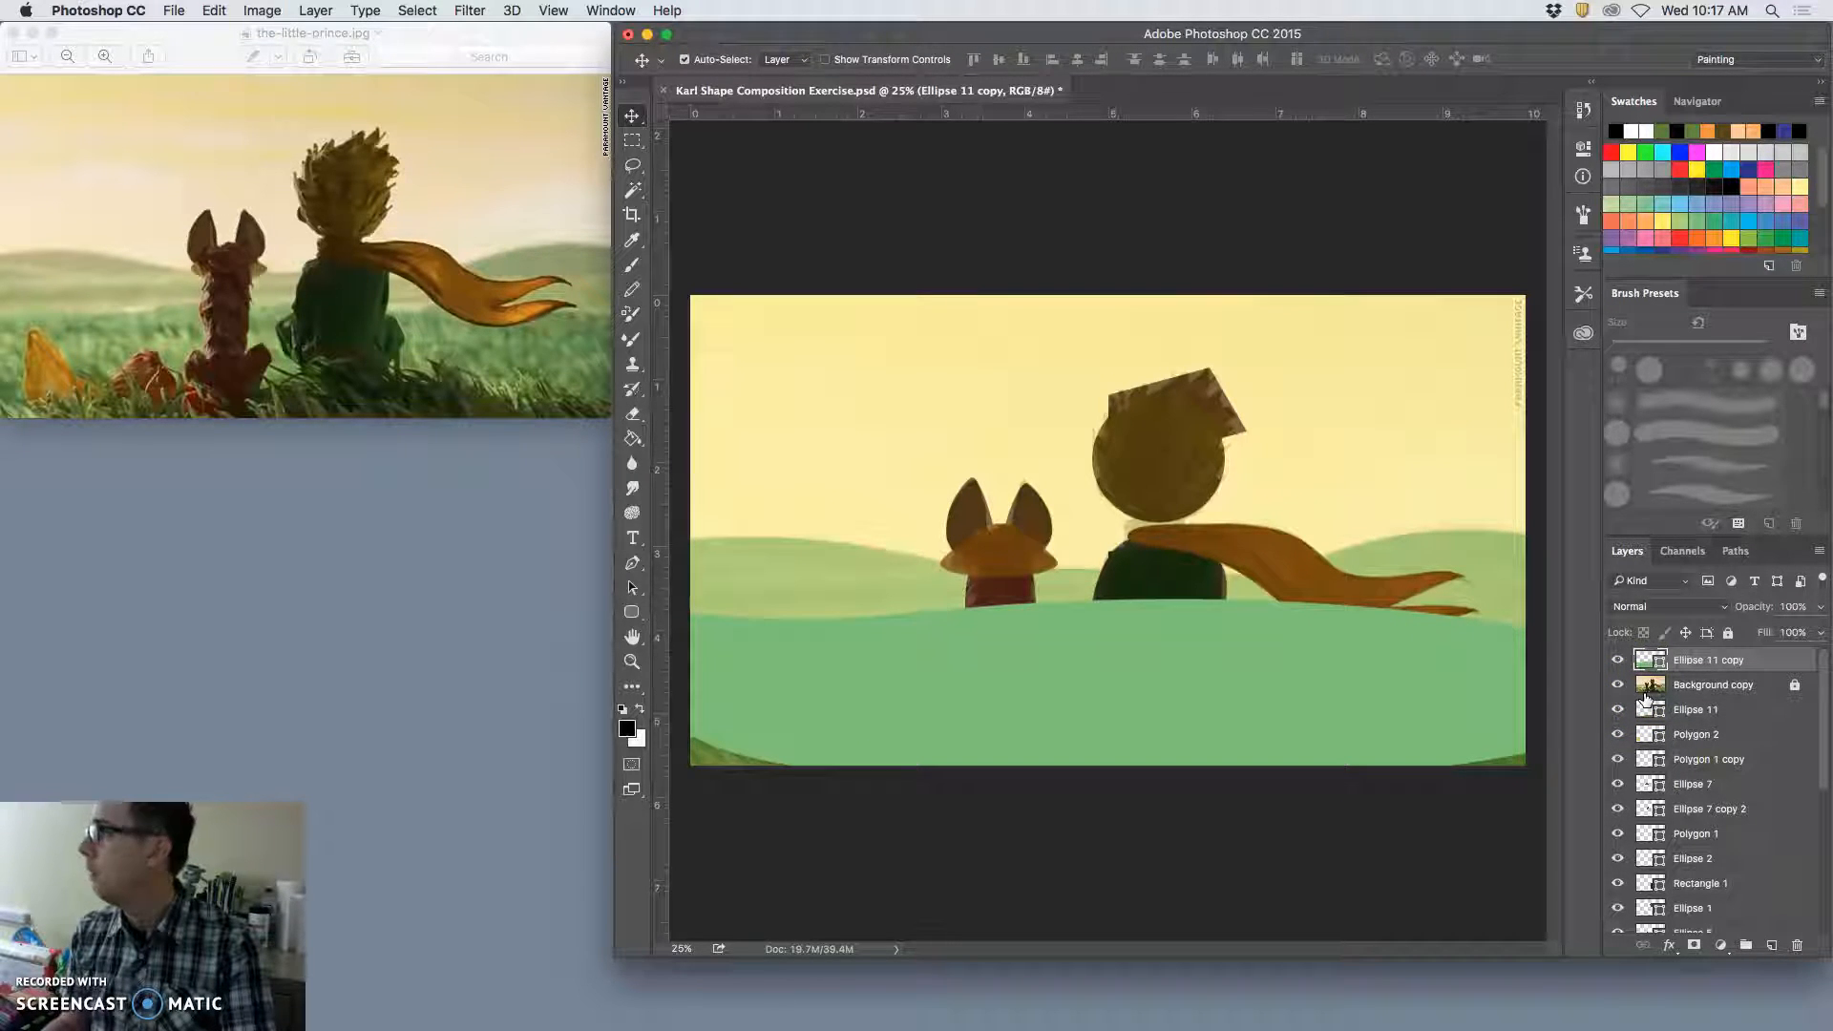
key("super+bracketleft")
key("super+bracketleft")
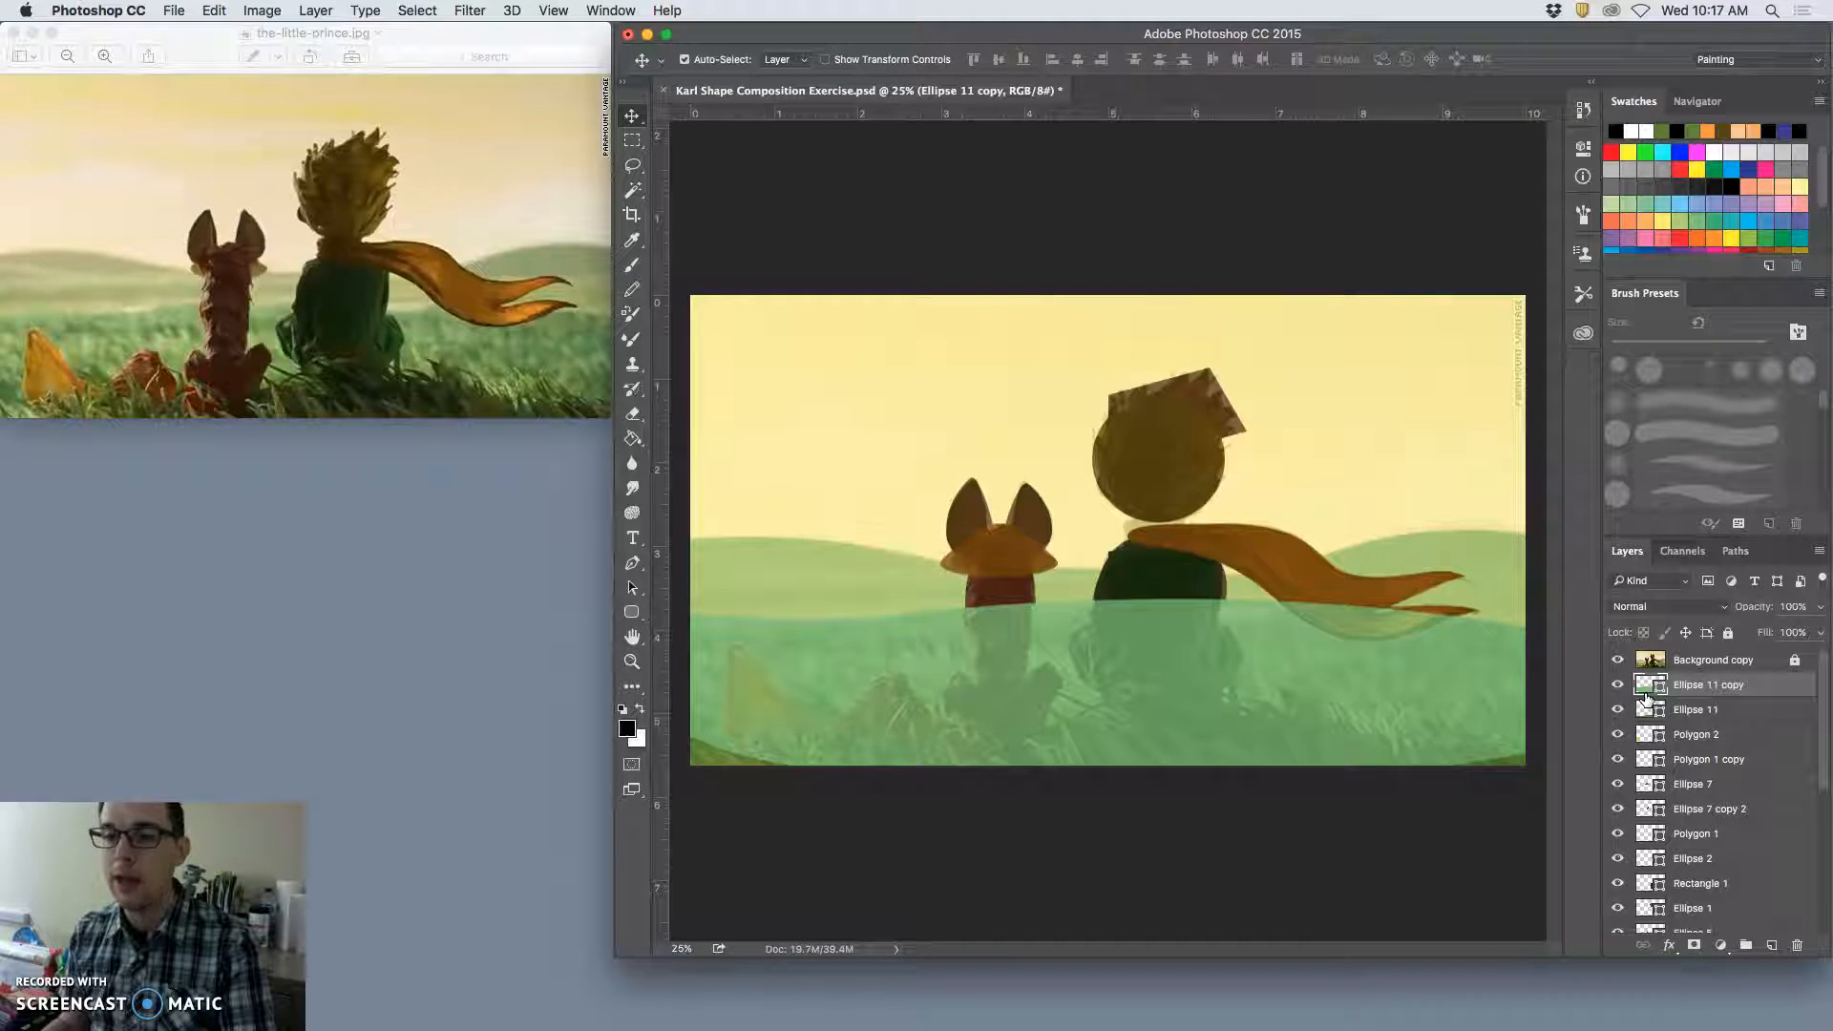
key("super+bracketleft")
key("super+bracketleft")
key("super+bracketleft")
key("super+bracketleft")
key("super+bracketleft")
key("super+bracketleft")
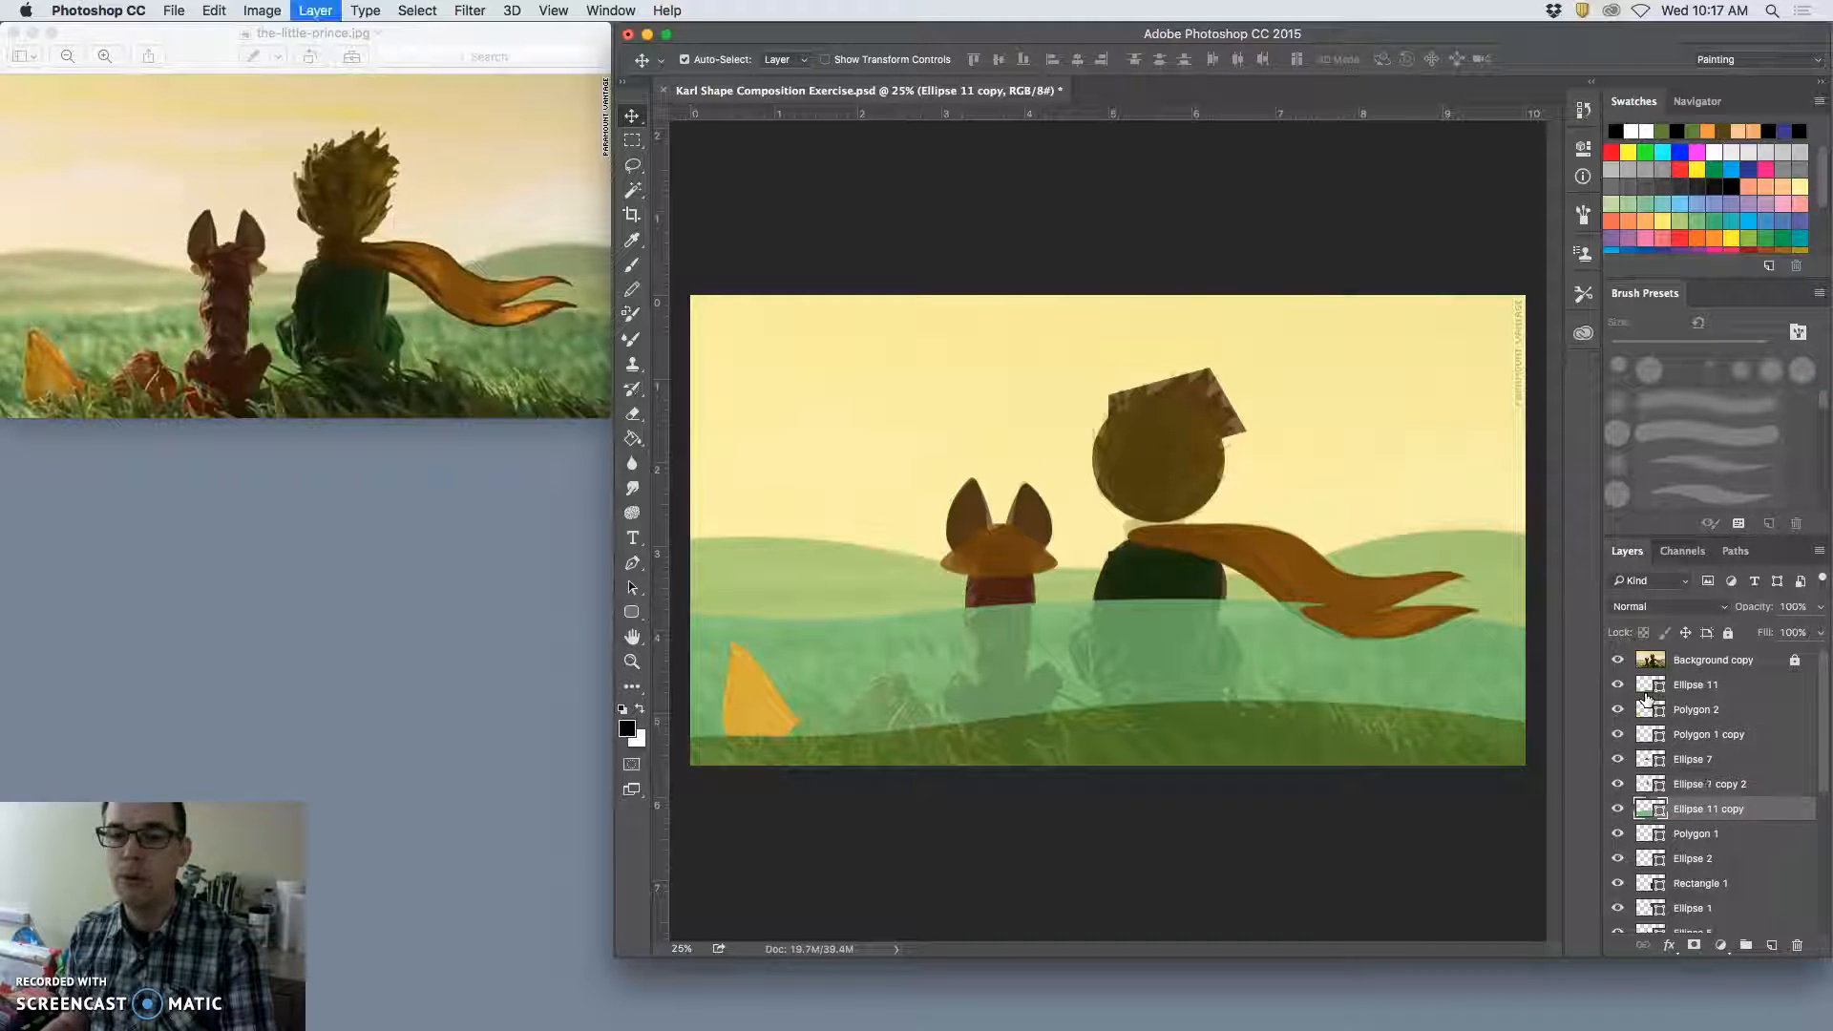
key("super+bracketleft")
key("super+bracketleft")
key("super+bracketleft")
key("super+bracketleft")
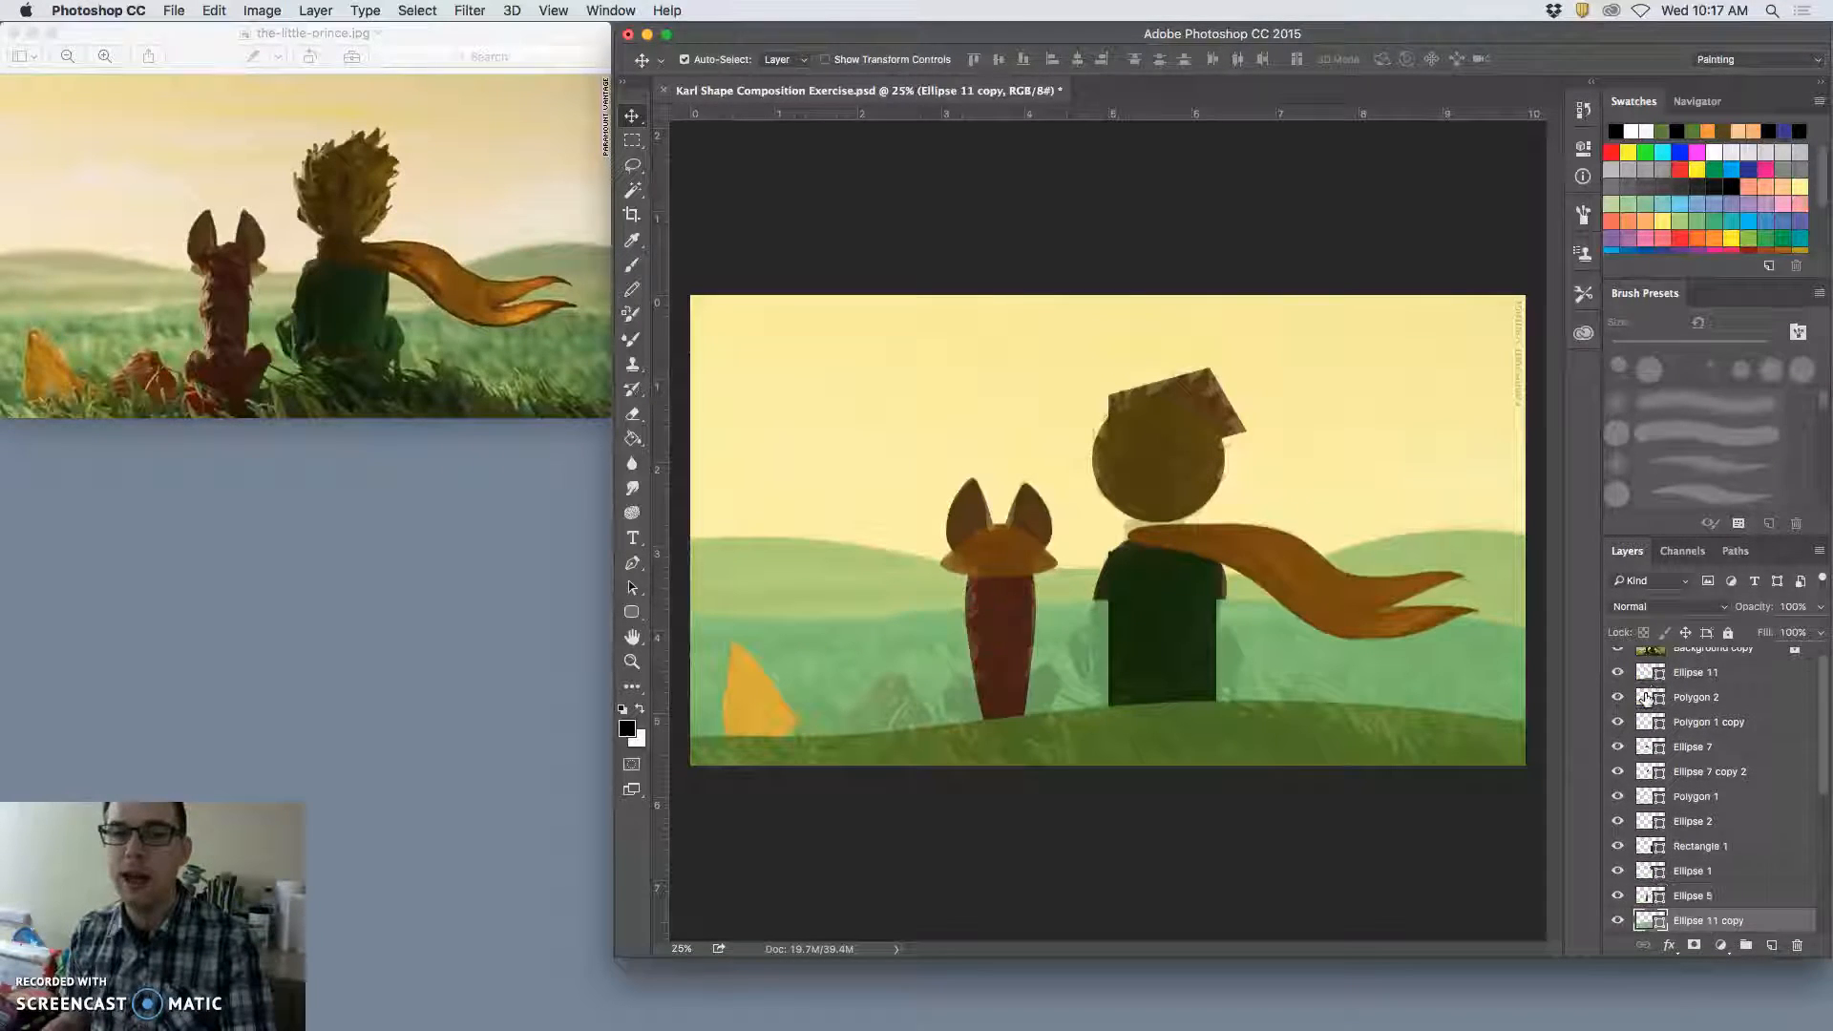
key("super+bracketleft")
key("super+bracketleft")
key("super+bracketleft")
key("super+bracketleft")
key("super+bracketleft")
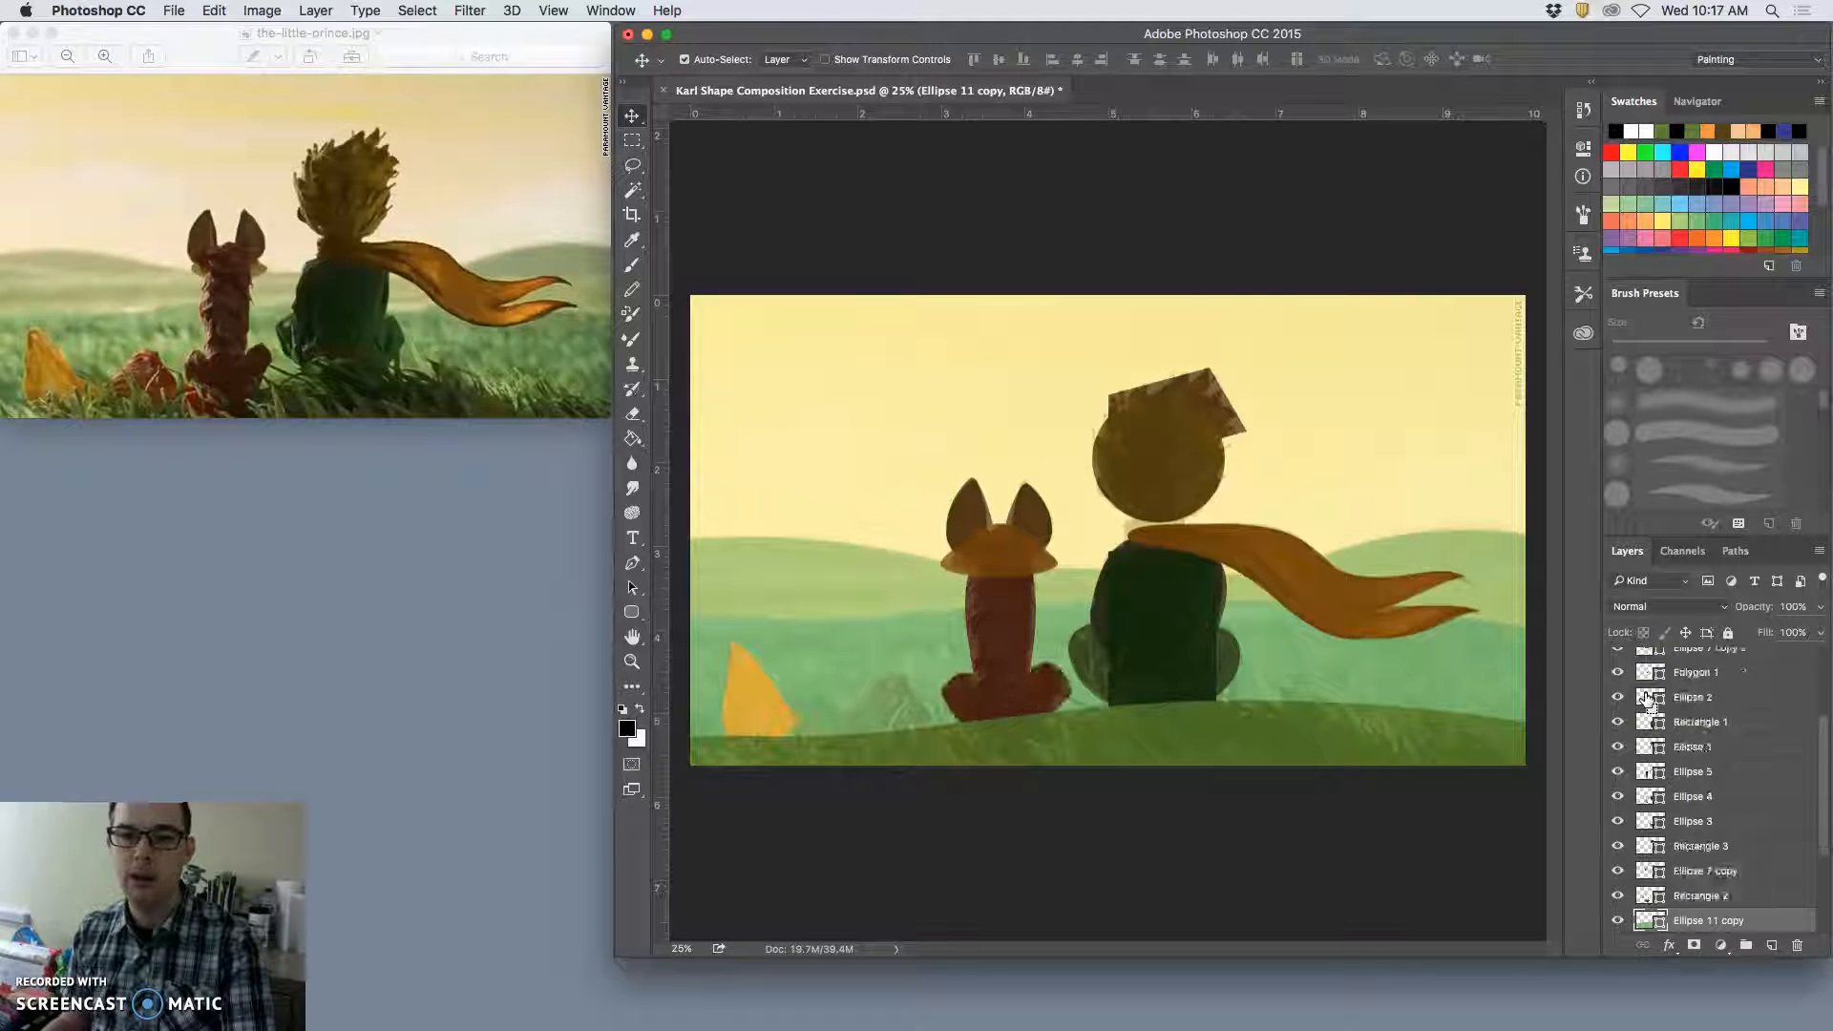
key("super+bracketleft")
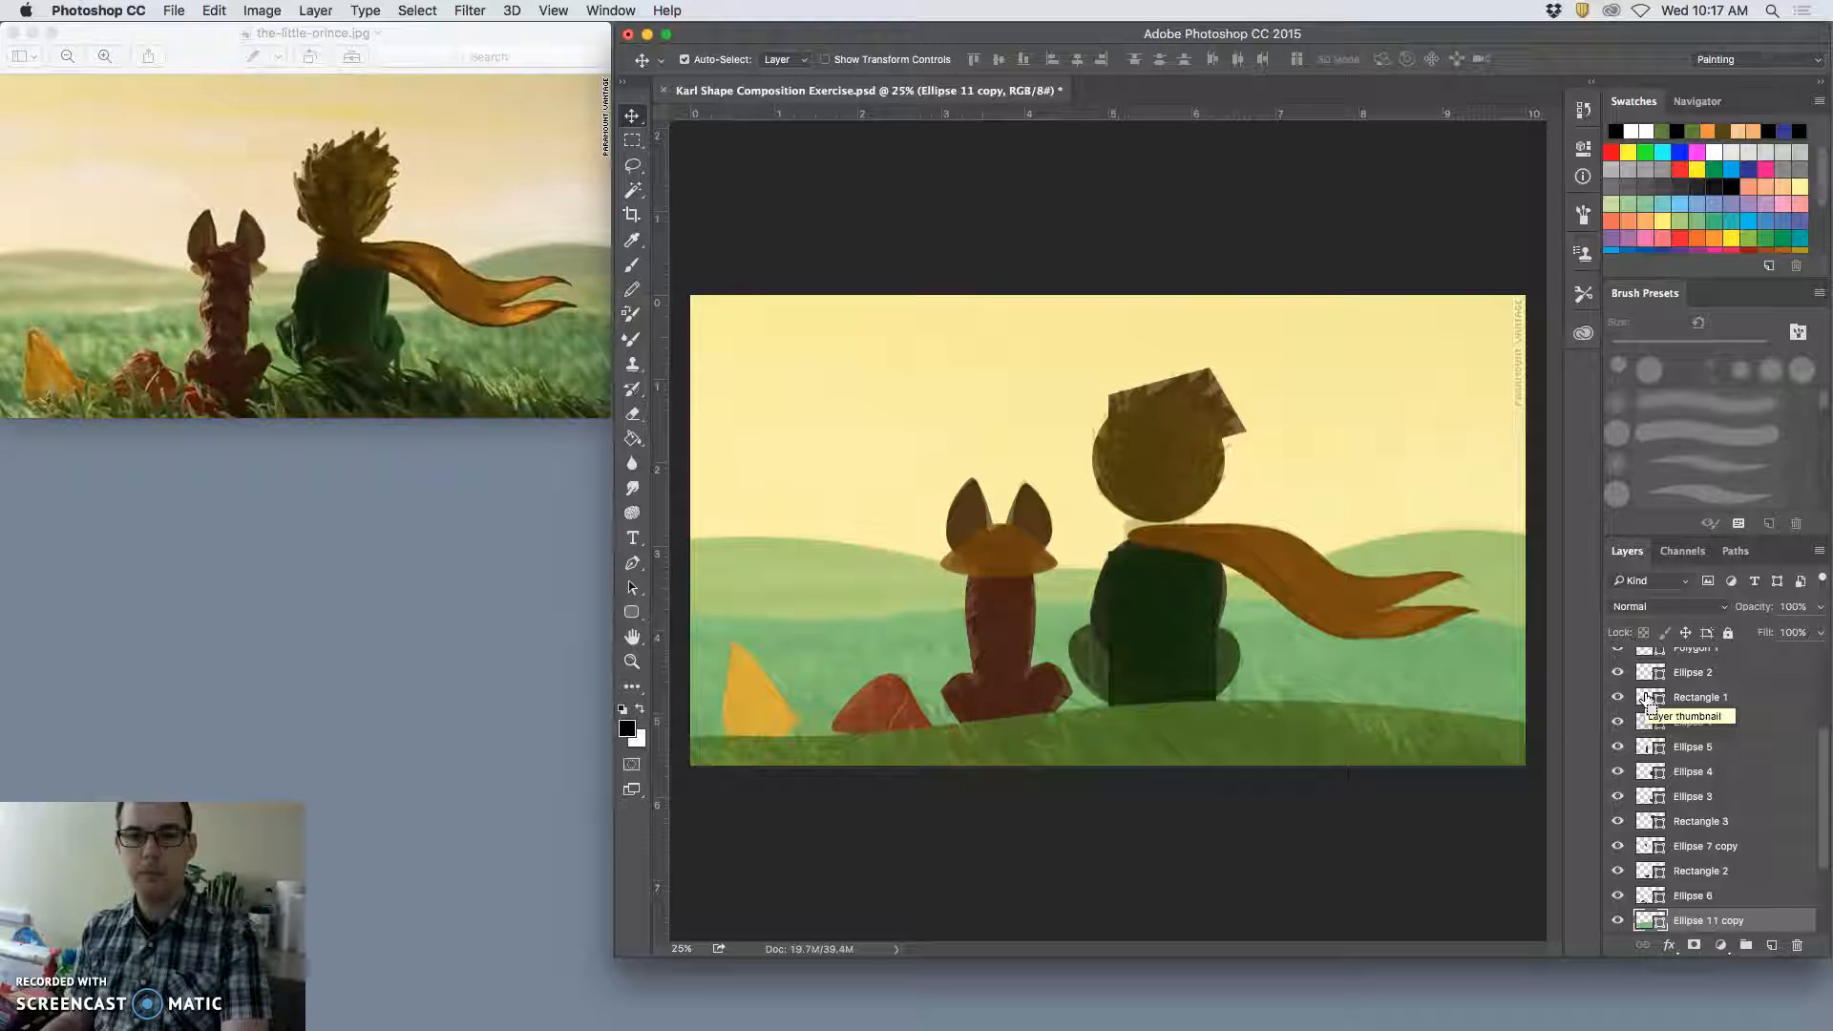
key("super+bracketleft")
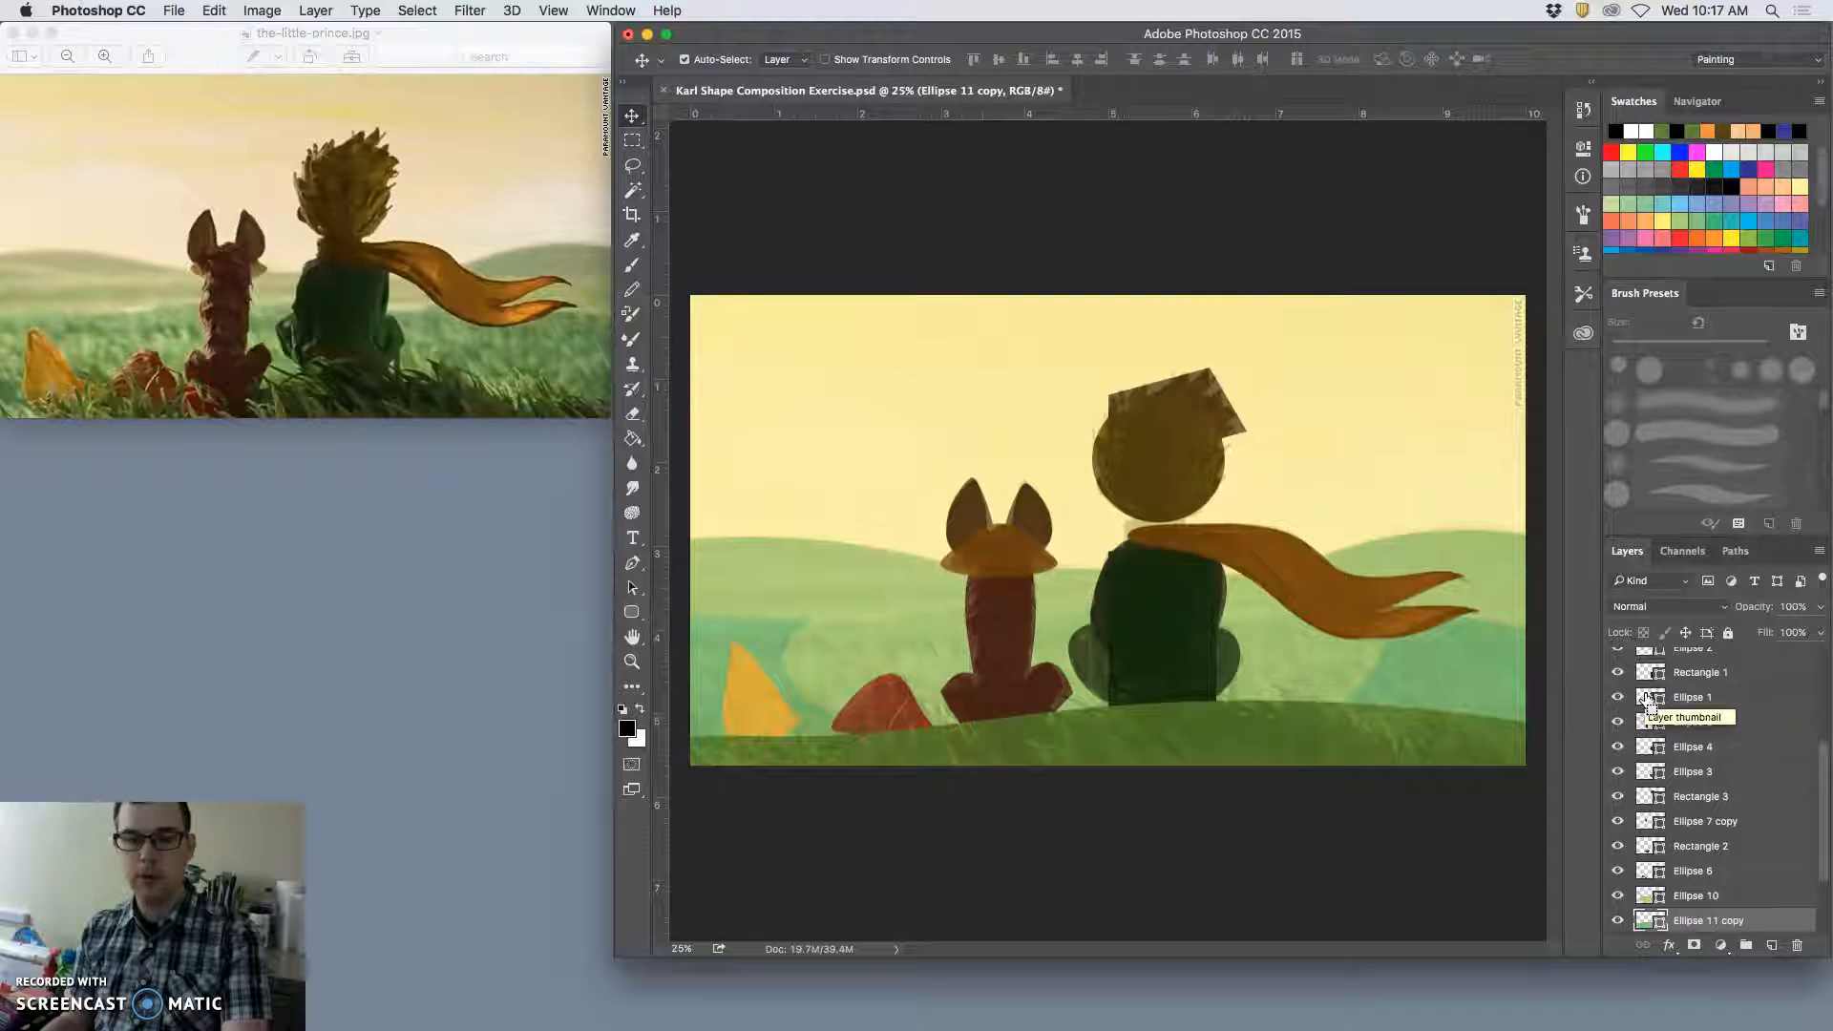
key("super+bracketleft")
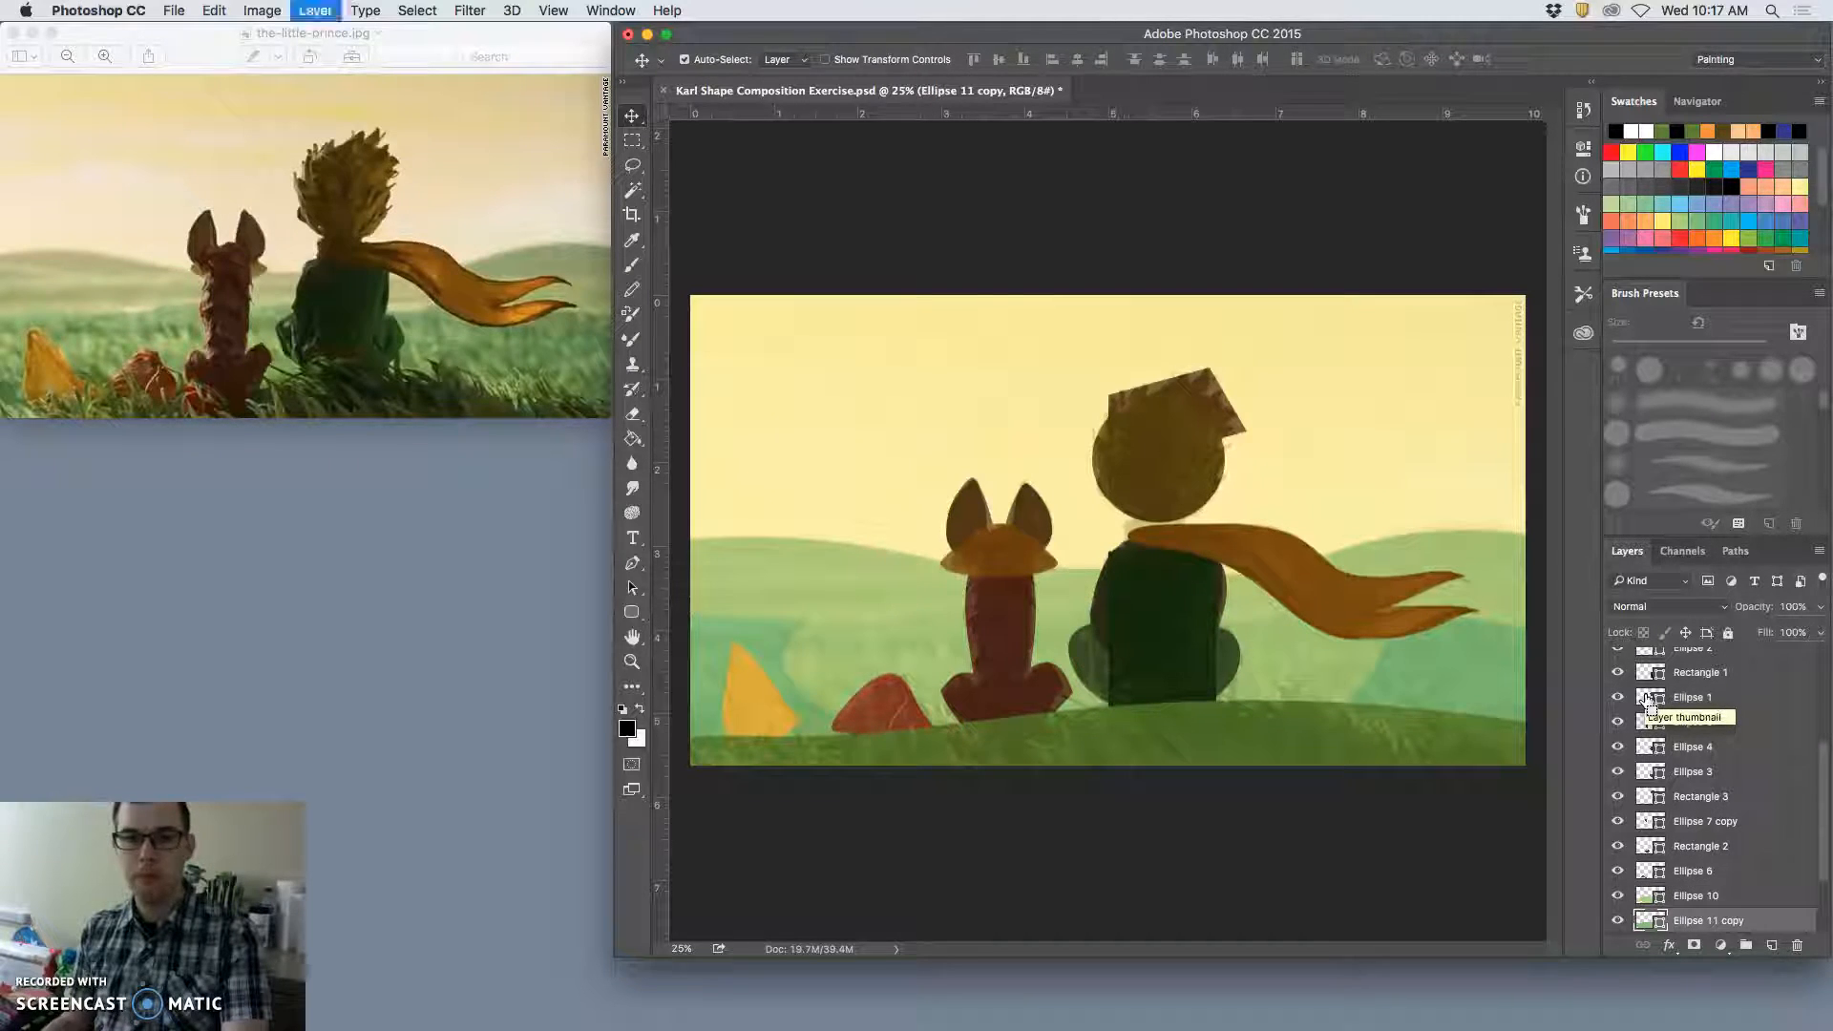
key("super+bracketright")
key("super+bracketright")
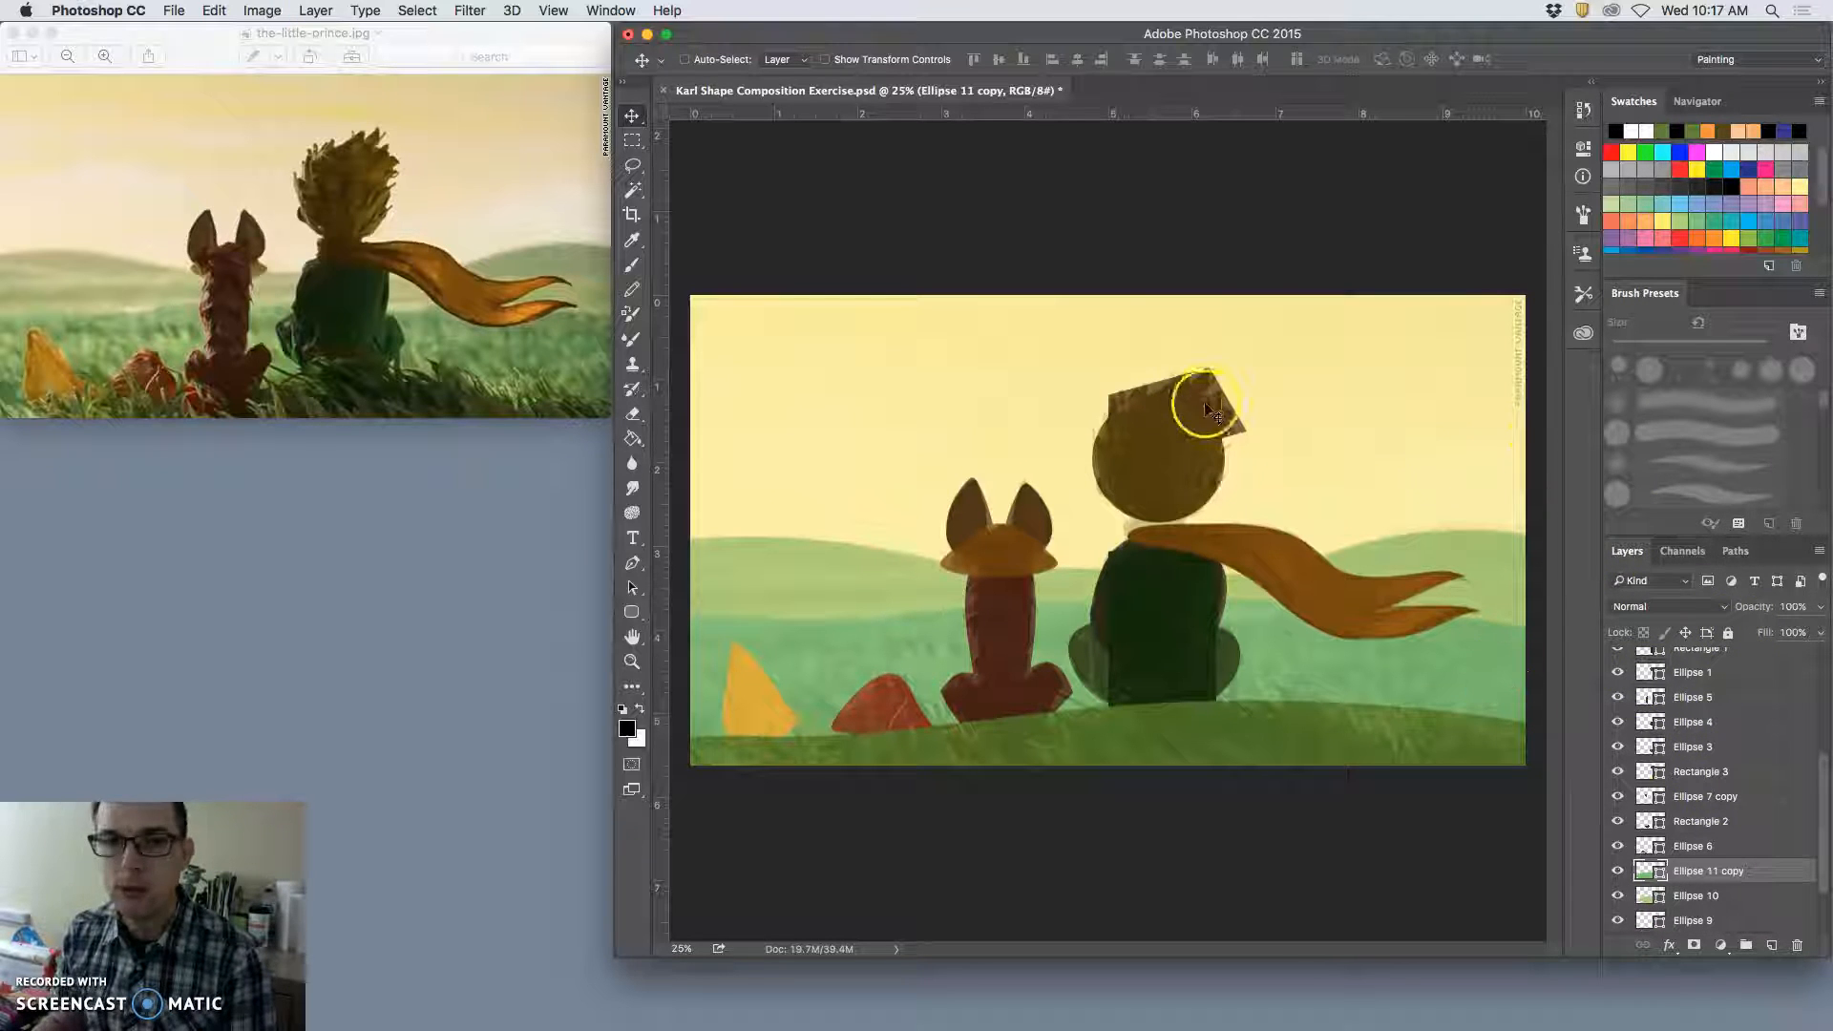
Step: Check the flat shapes without the Background copy overlay, and show the overlay again
scroll(1690, 729, "up", 5)
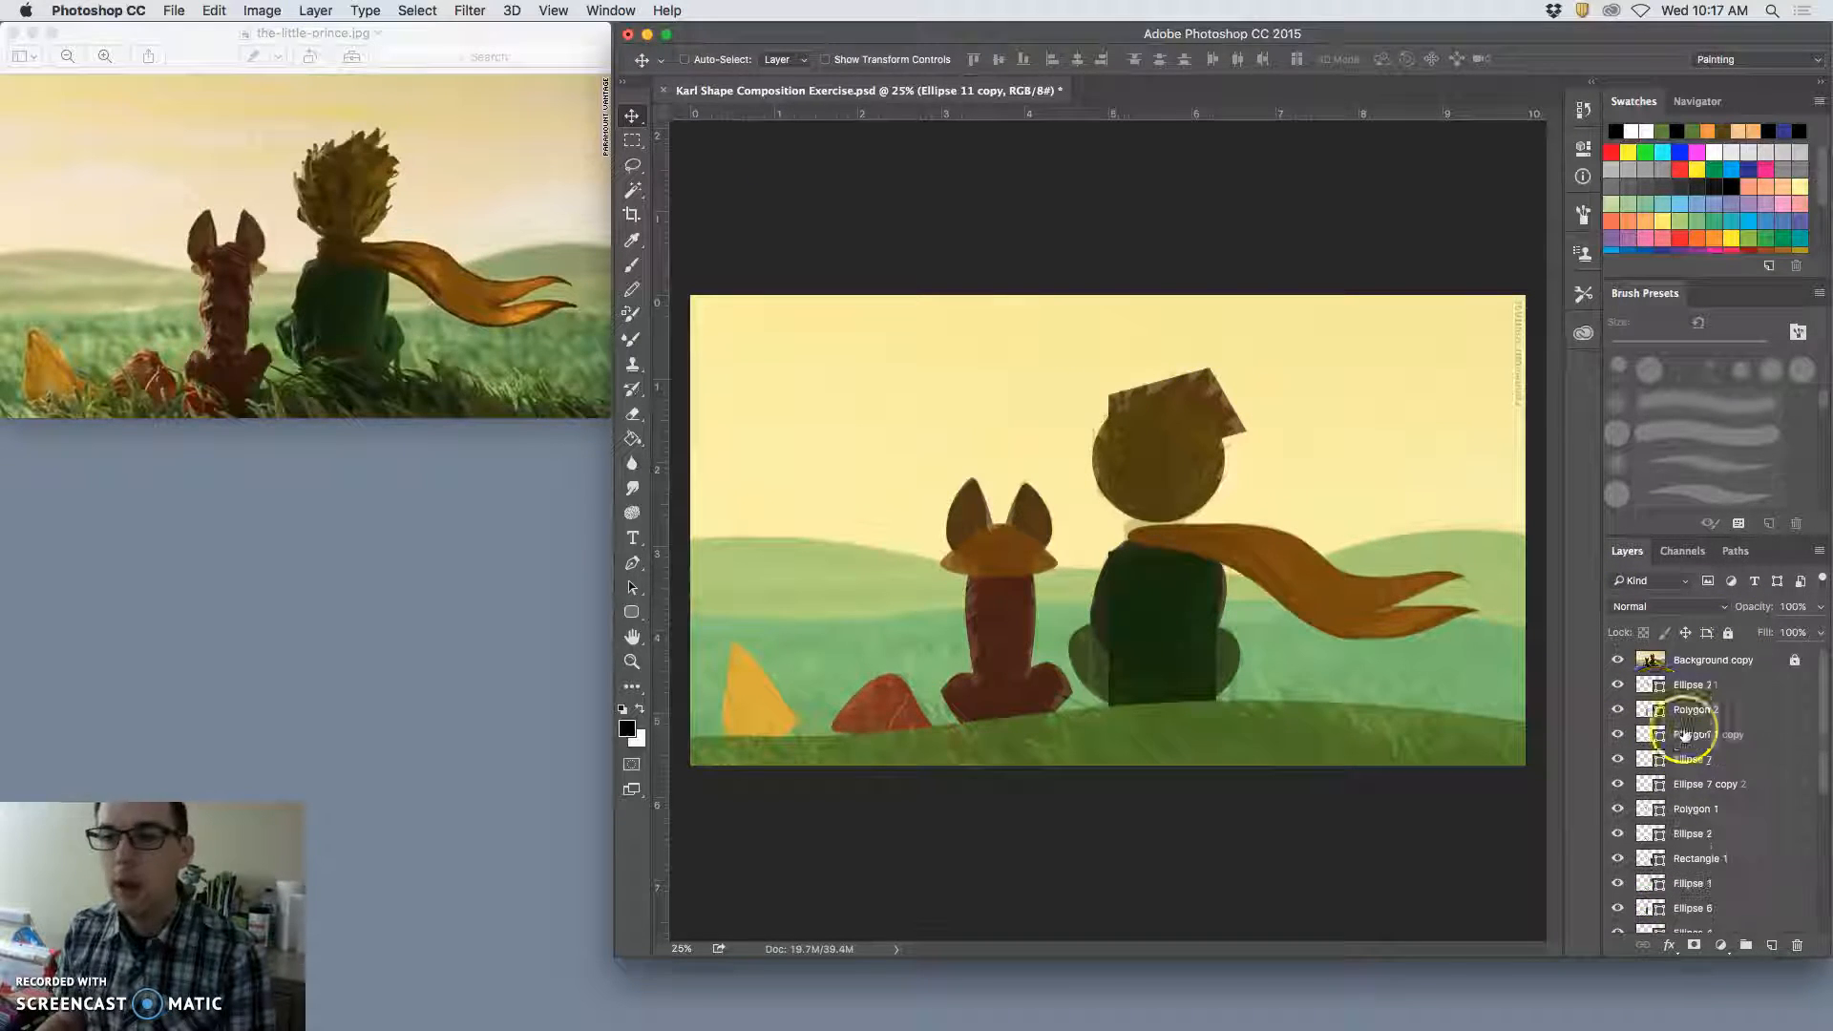
left_click(1618, 660)
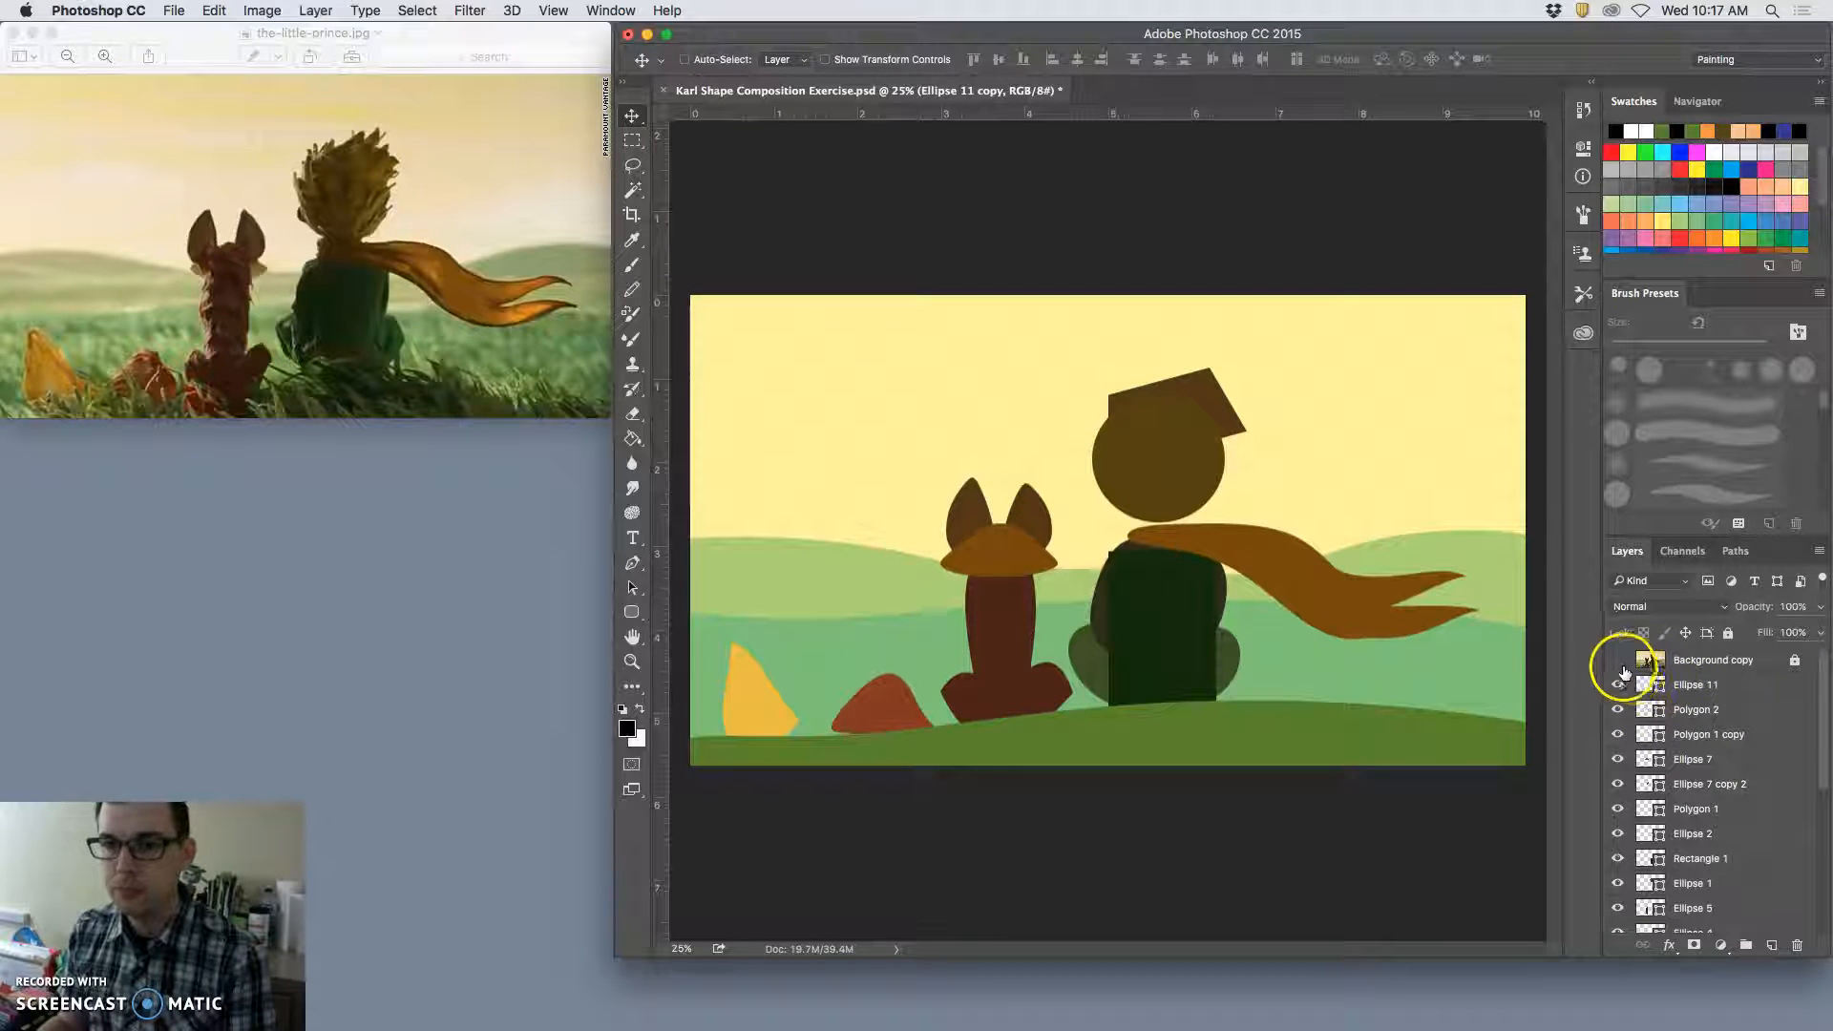
left_click(1618, 659)
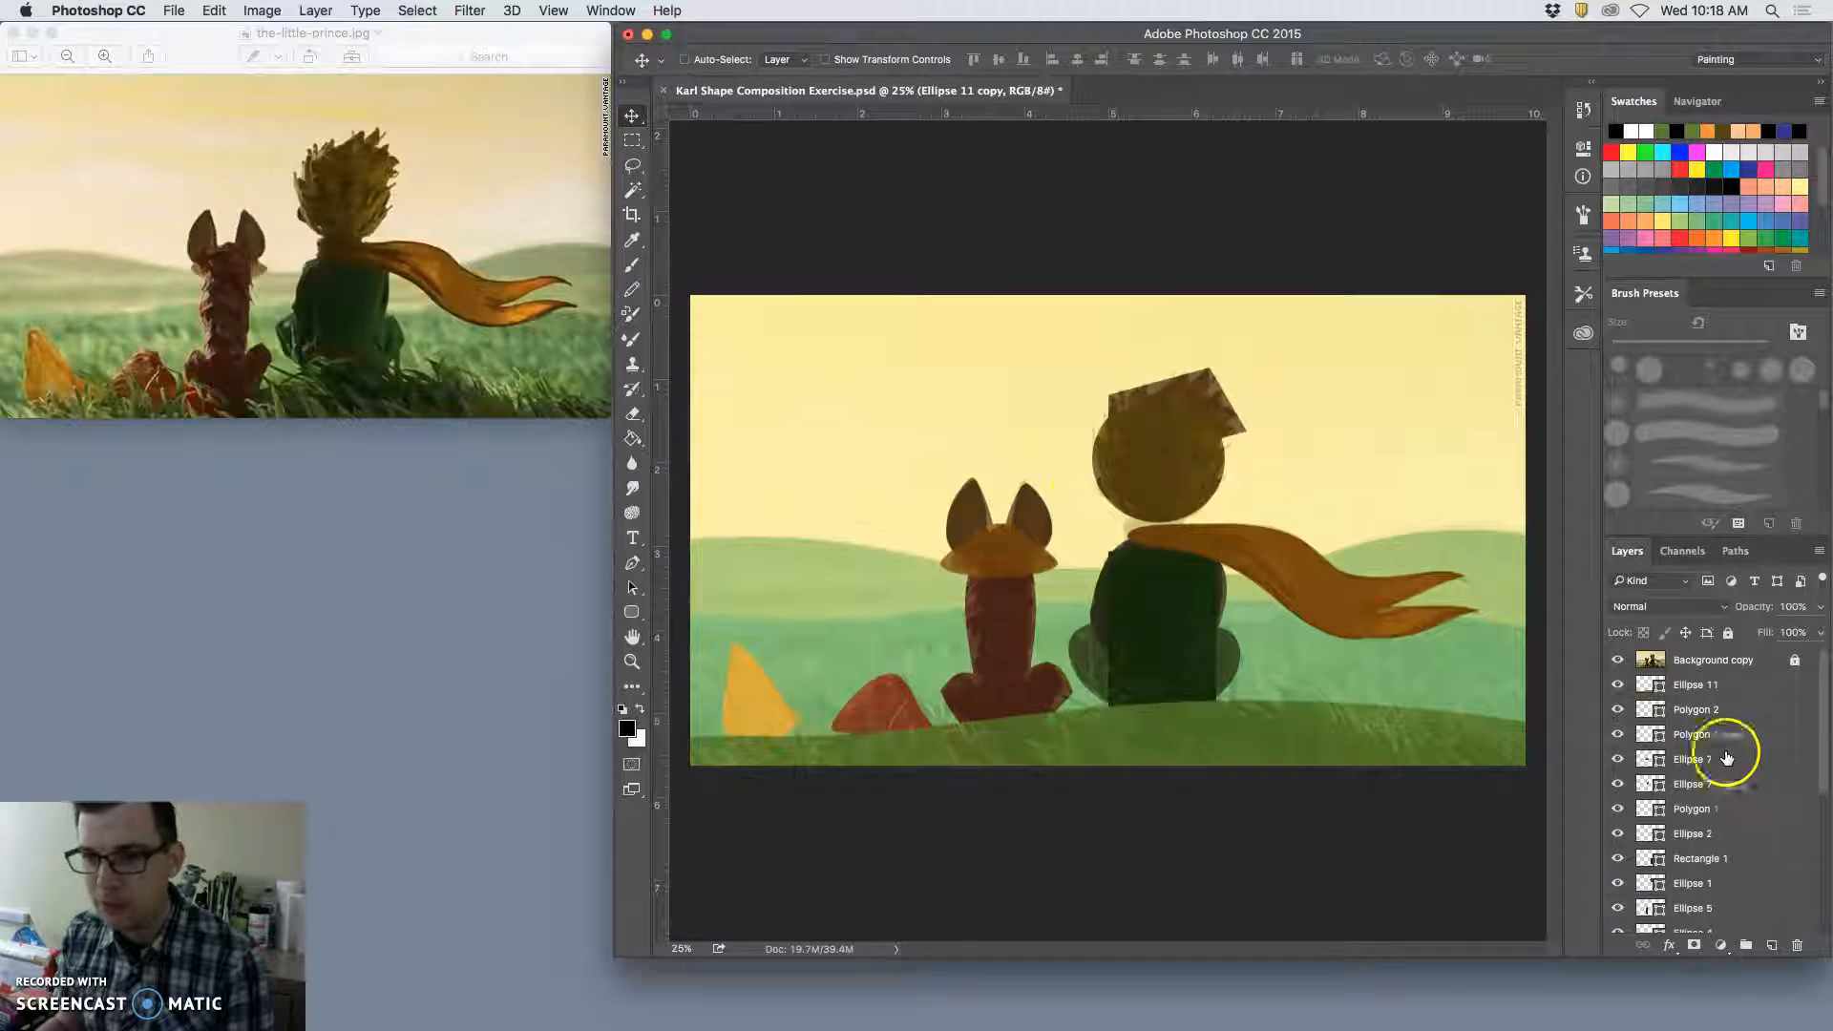
Step: Draw a rounded rectangle about 262 by 110 px at the boy's neck above Ellipse 11 and fill it with scarf brown
left_click(1750, 692)
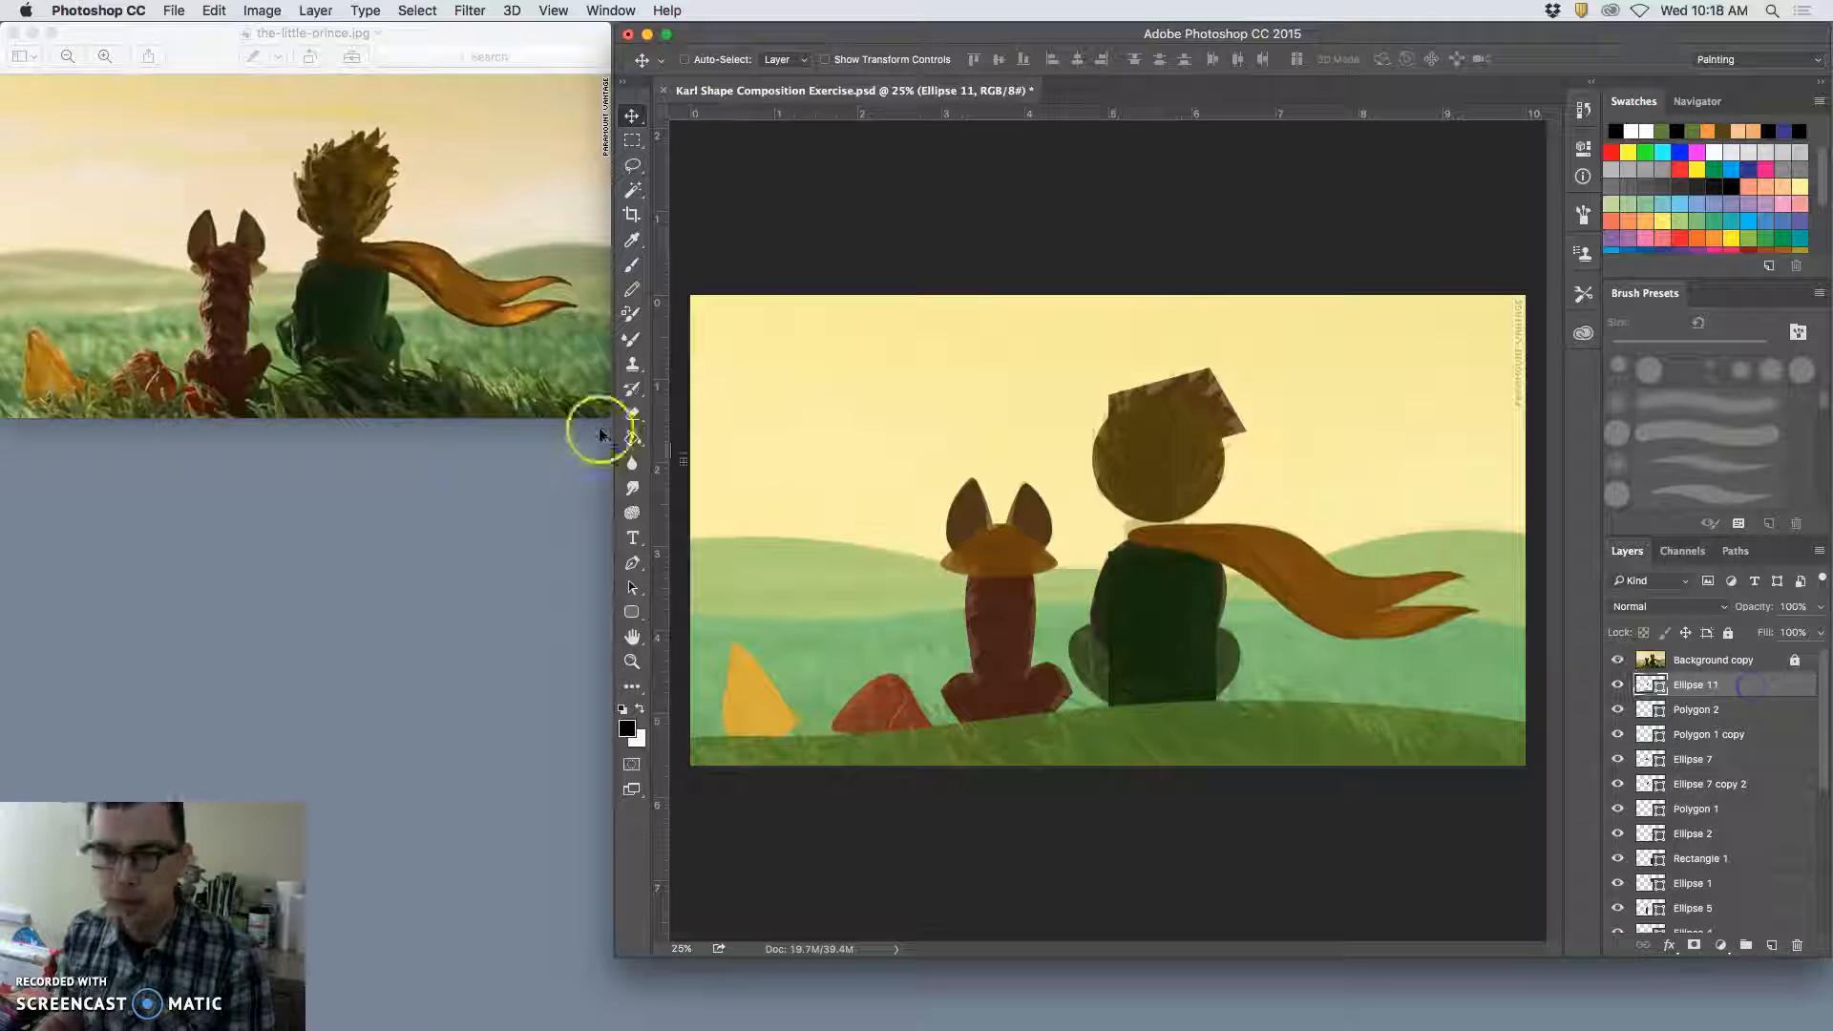
left_click_drag(630, 619, 693, 632)
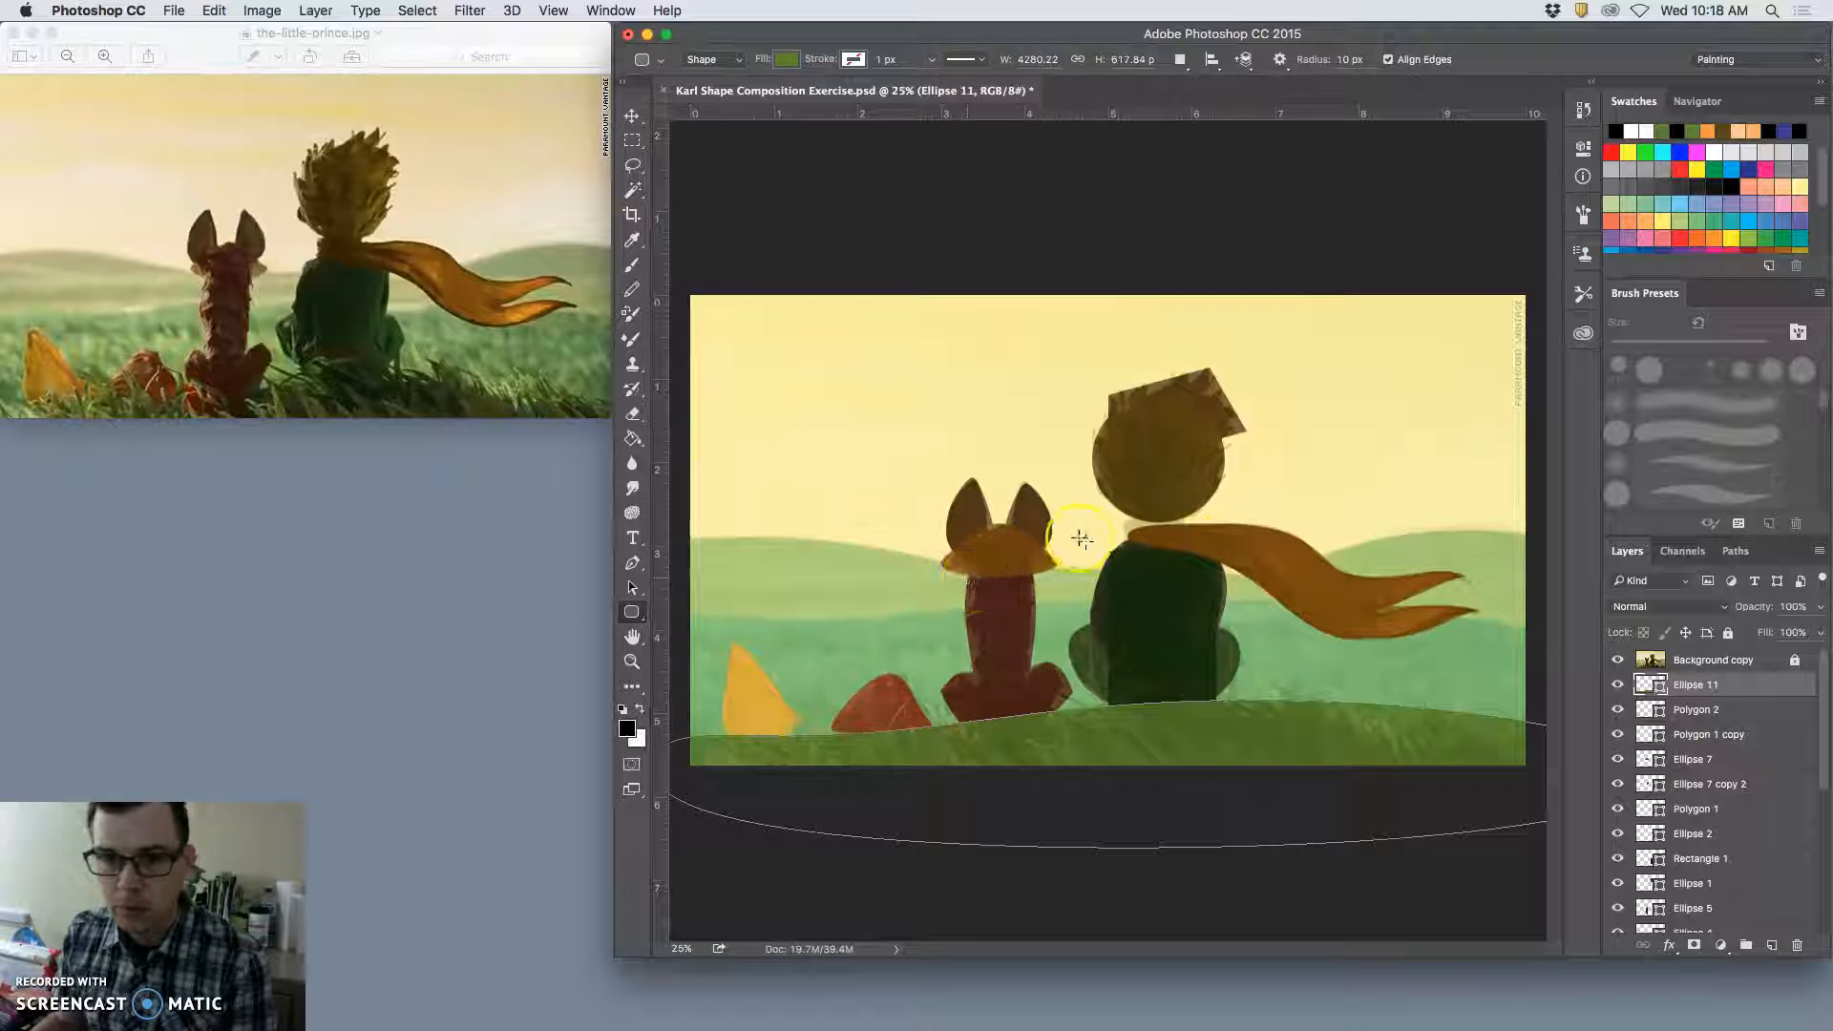
left_click_drag(1126, 524, 1188, 545)
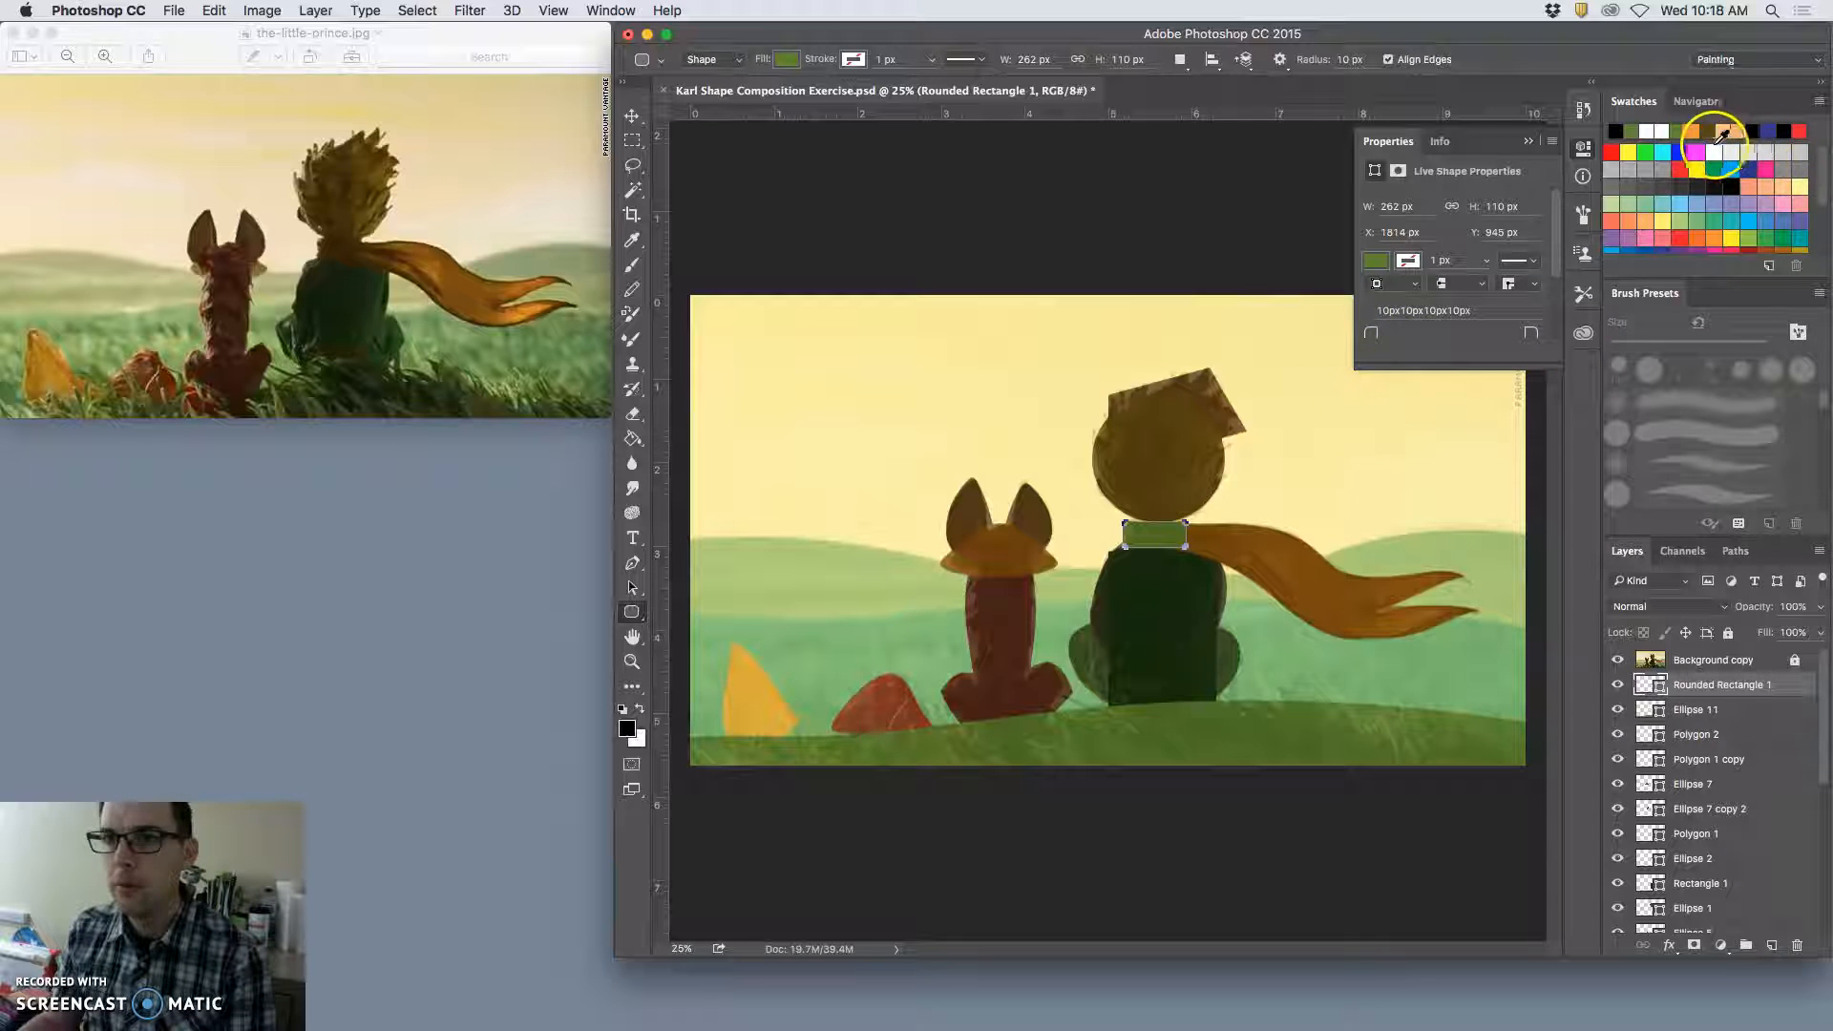
left_click(1375, 260)
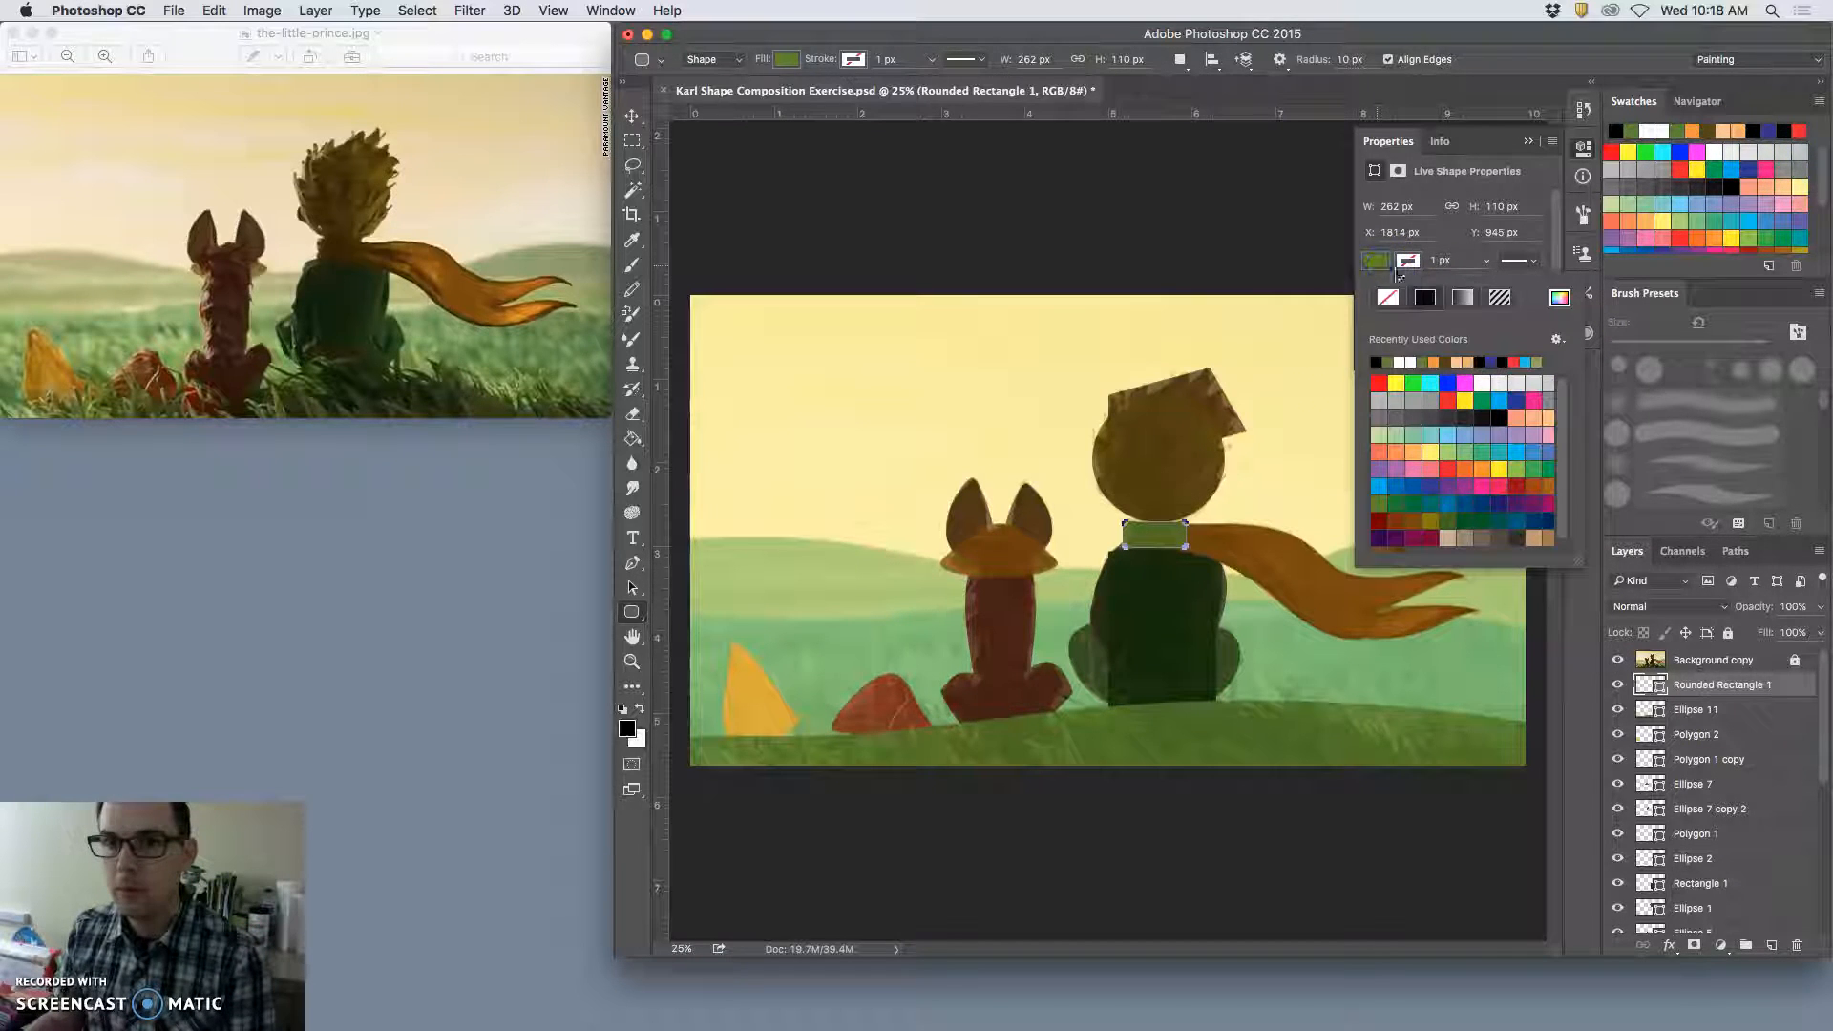
left_click(1500, 473)
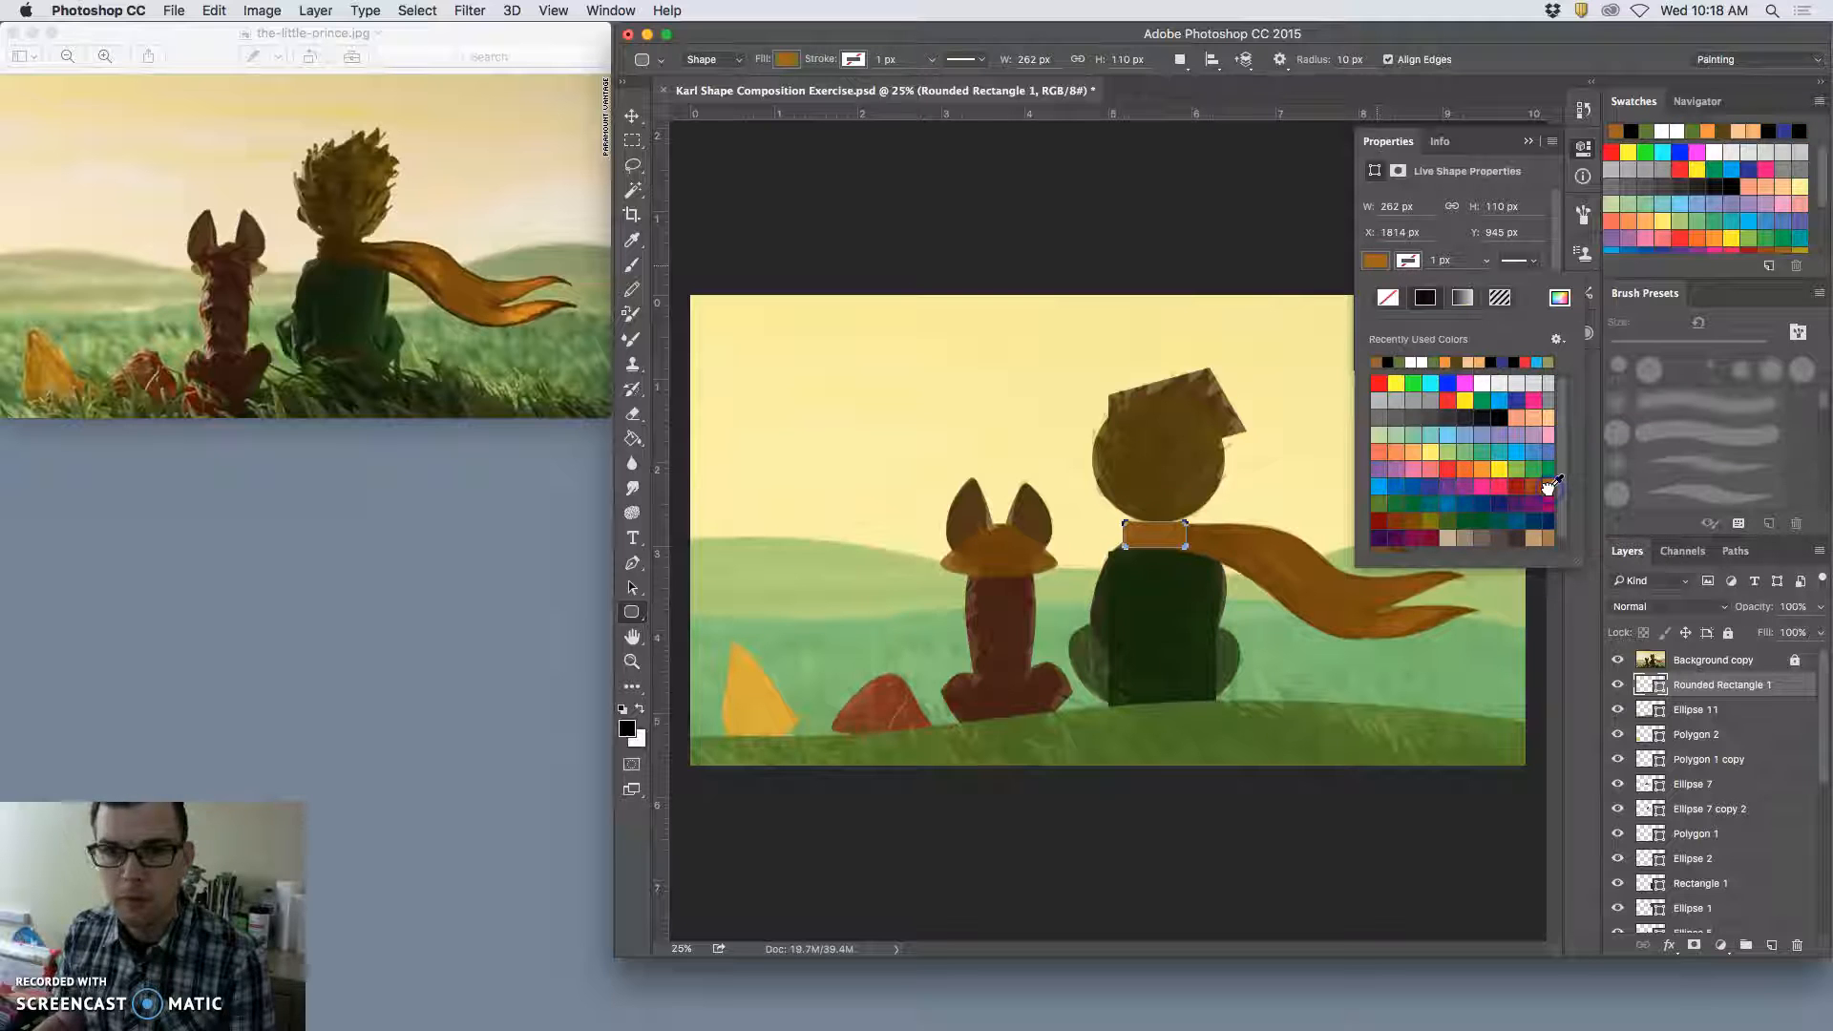
left_click(1414, 519)
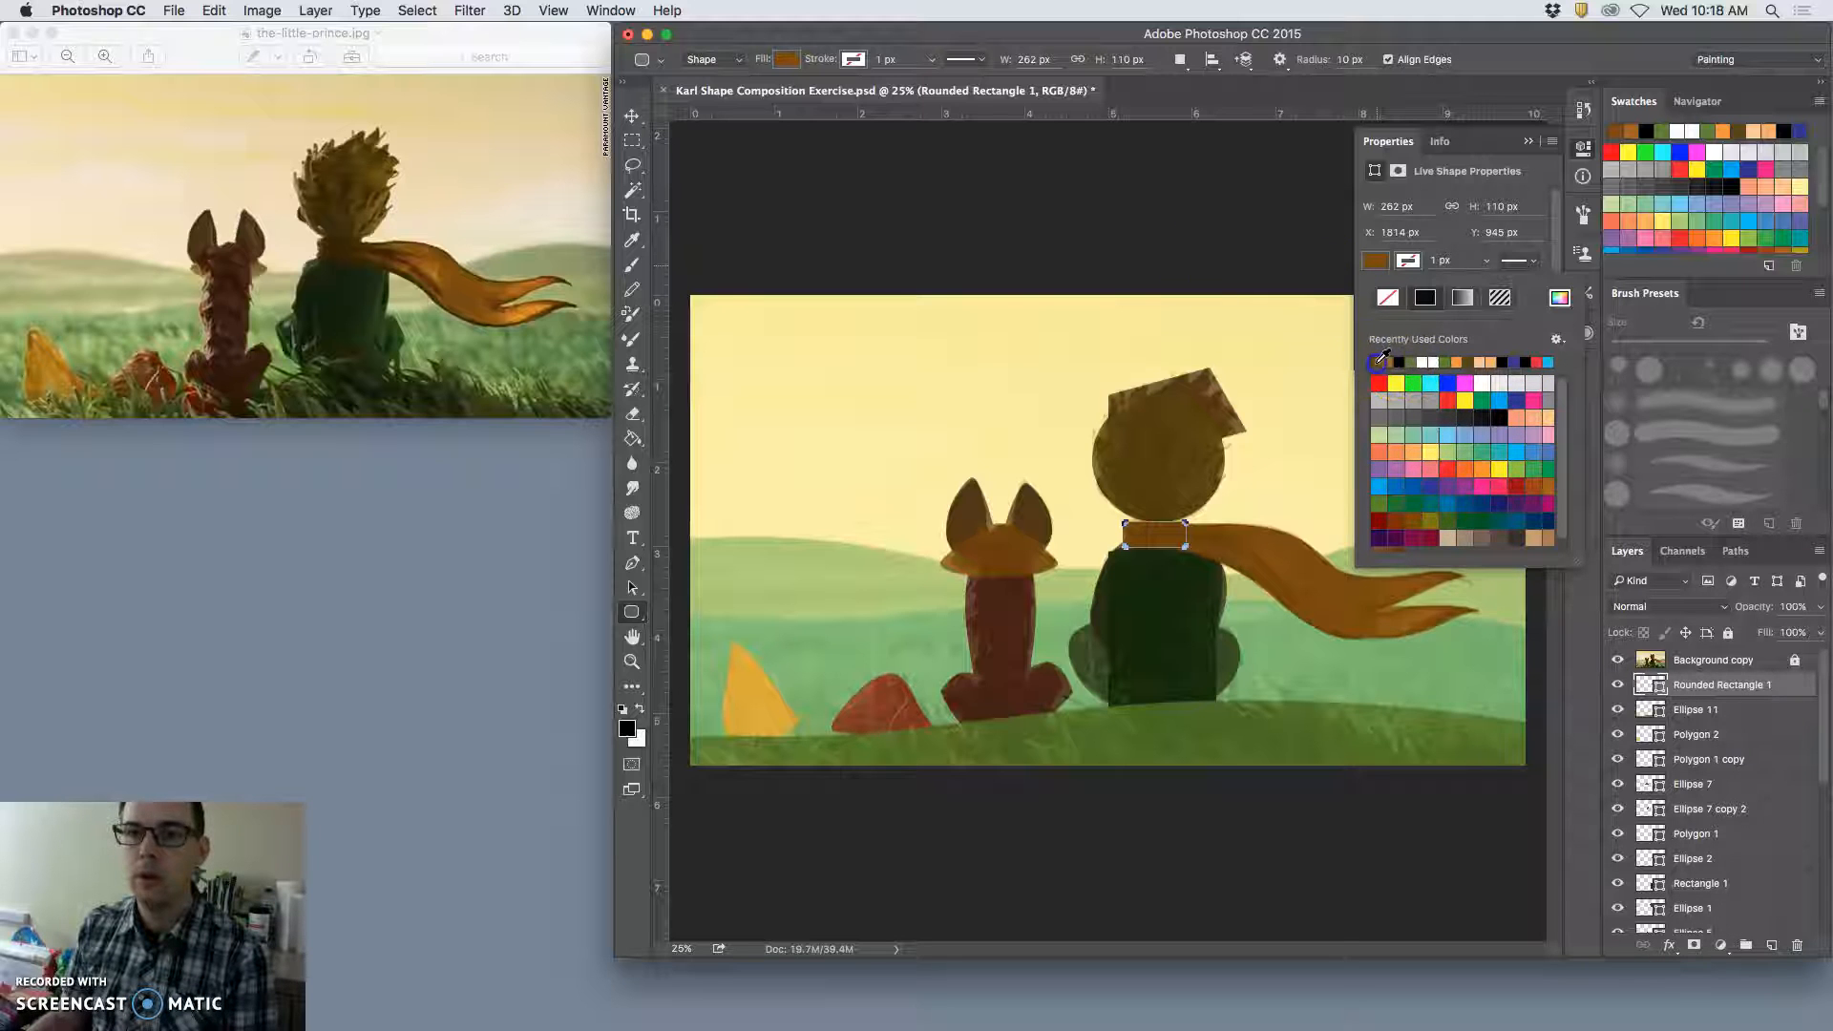
Step: Transform the brown neck rectangle to about 93% width and rotate it about -3° so it joins the scarf
left_click(632, 116)
key("super+t")
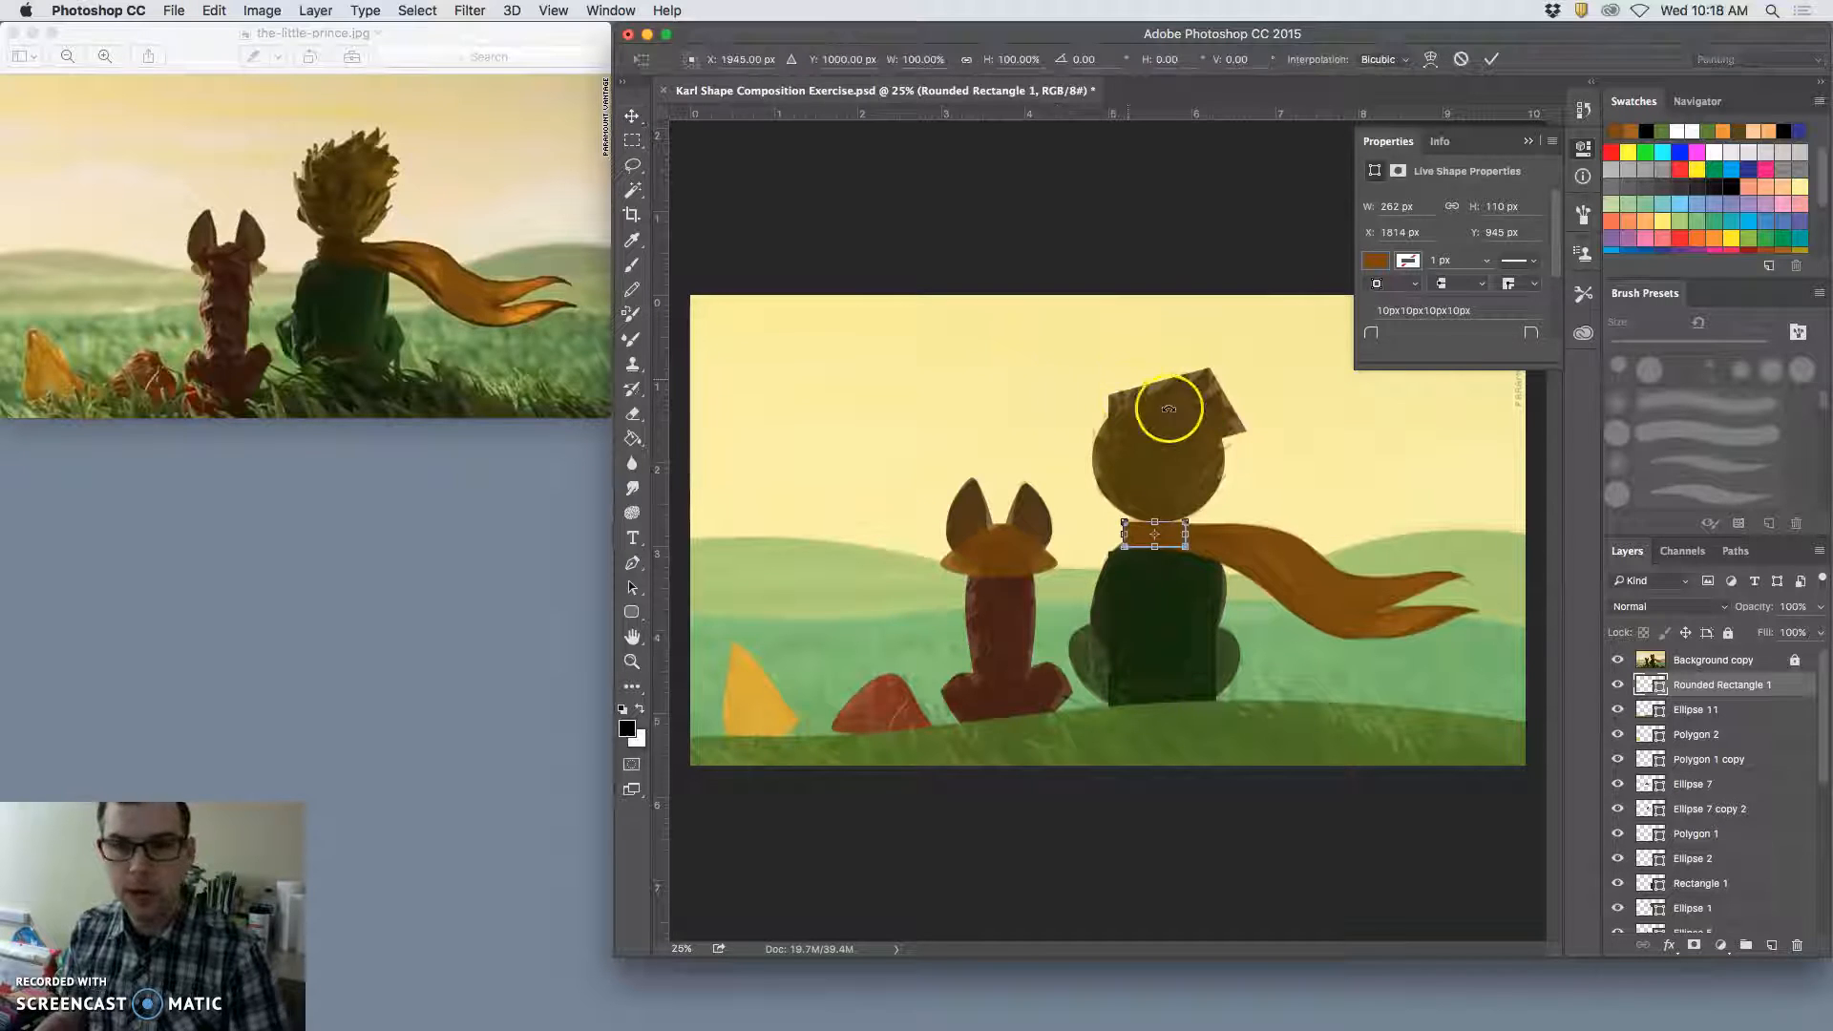
left_click_drag(1197, 517, 1128, 521)
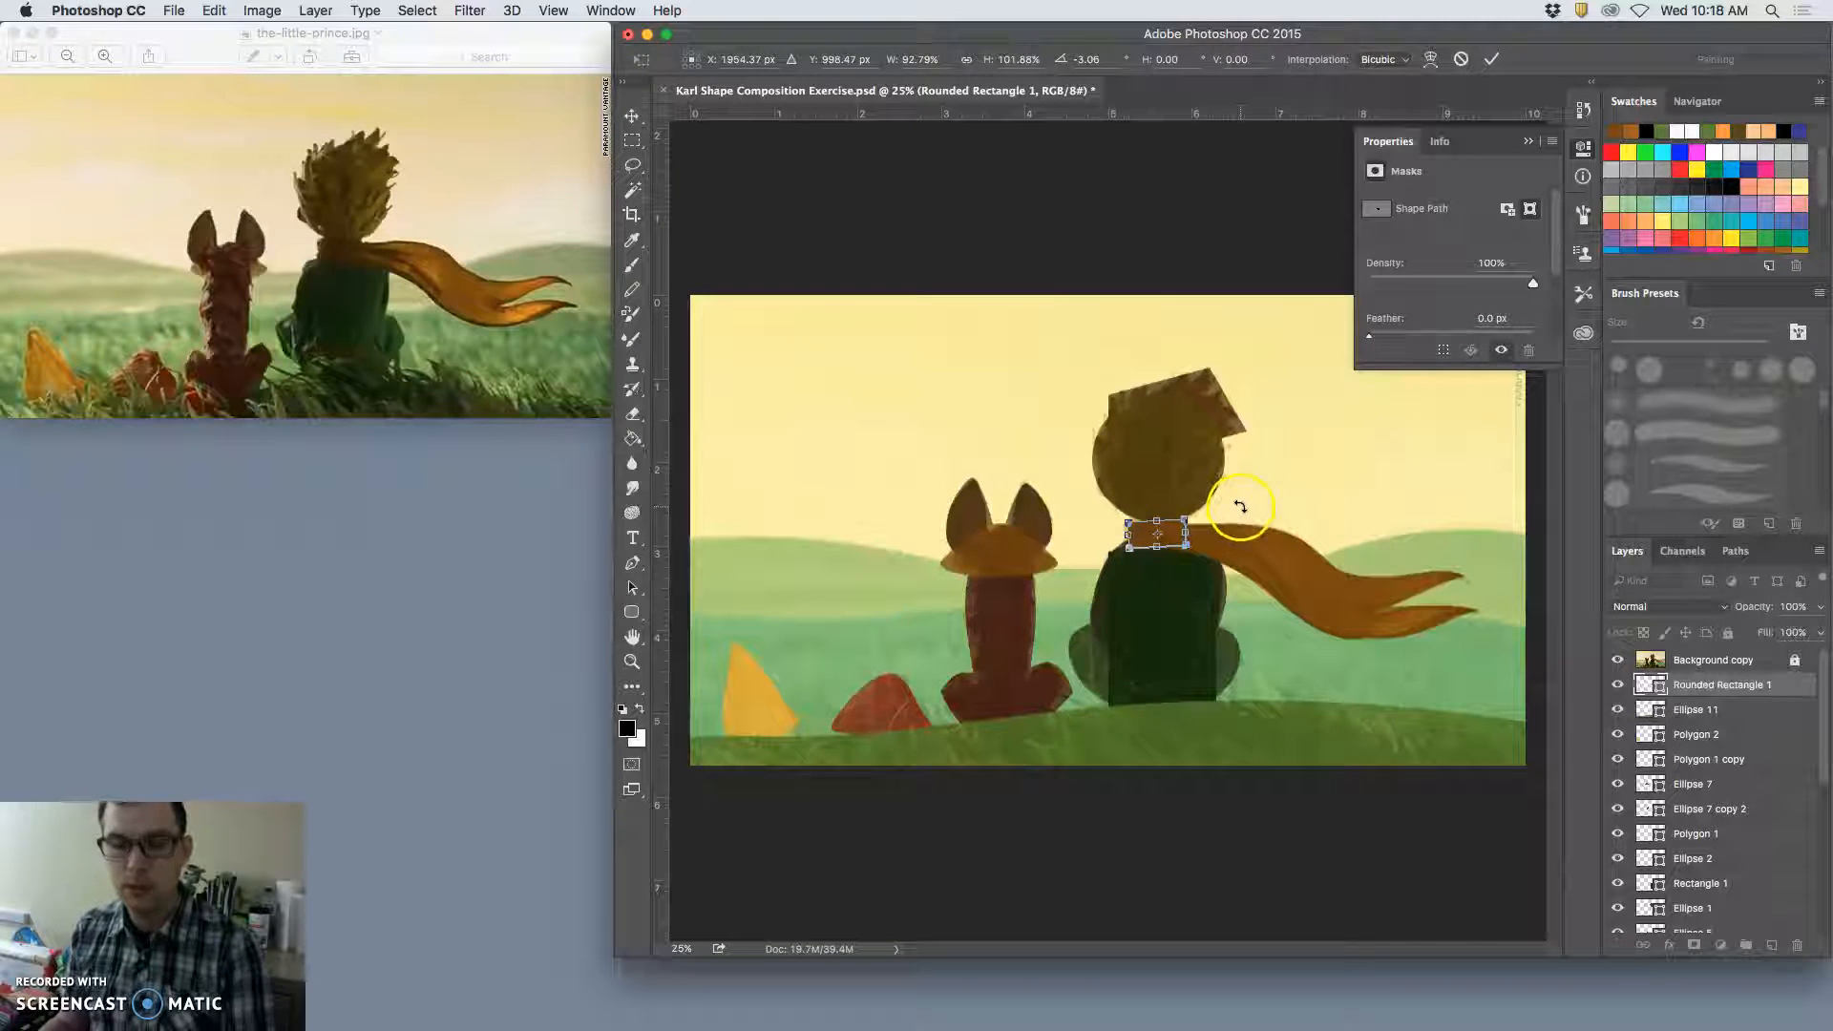
key("Return")
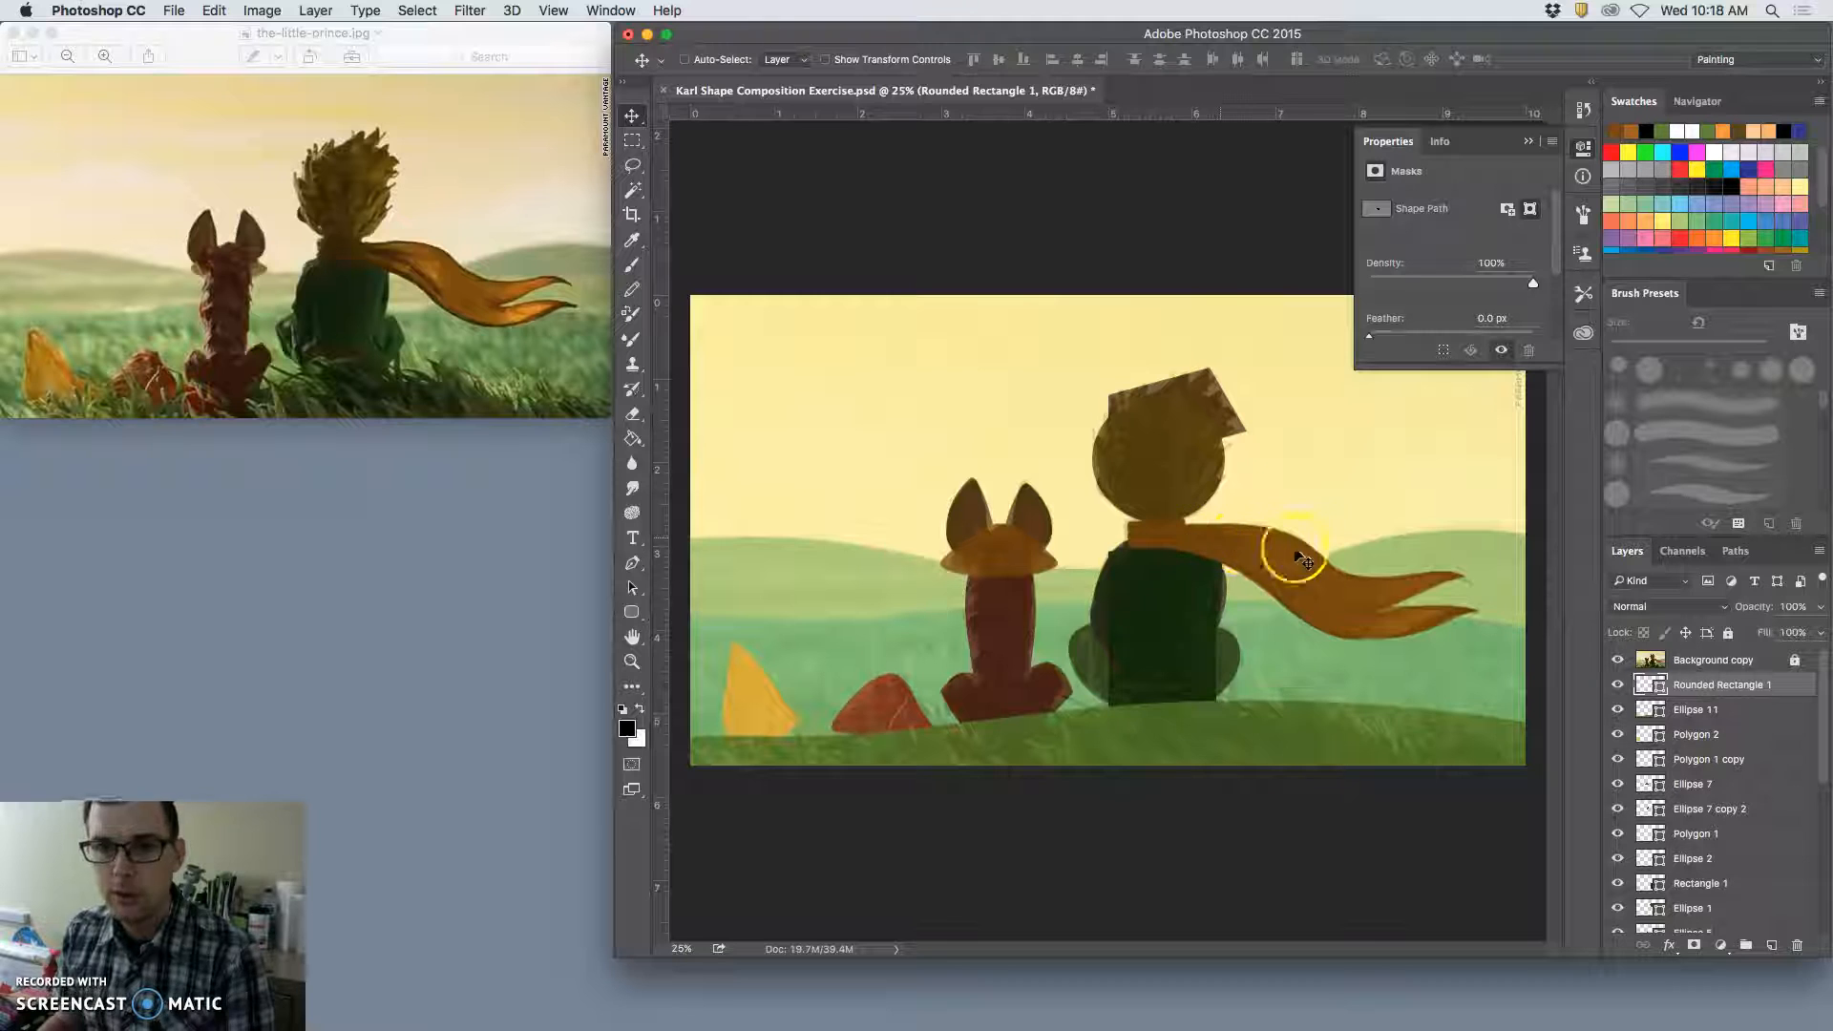
Step: Hide the Background copy overlay, enable layer Auto-Select, and select the boy's angular hair shape, Rectangle 3
left_click(1617, 661)
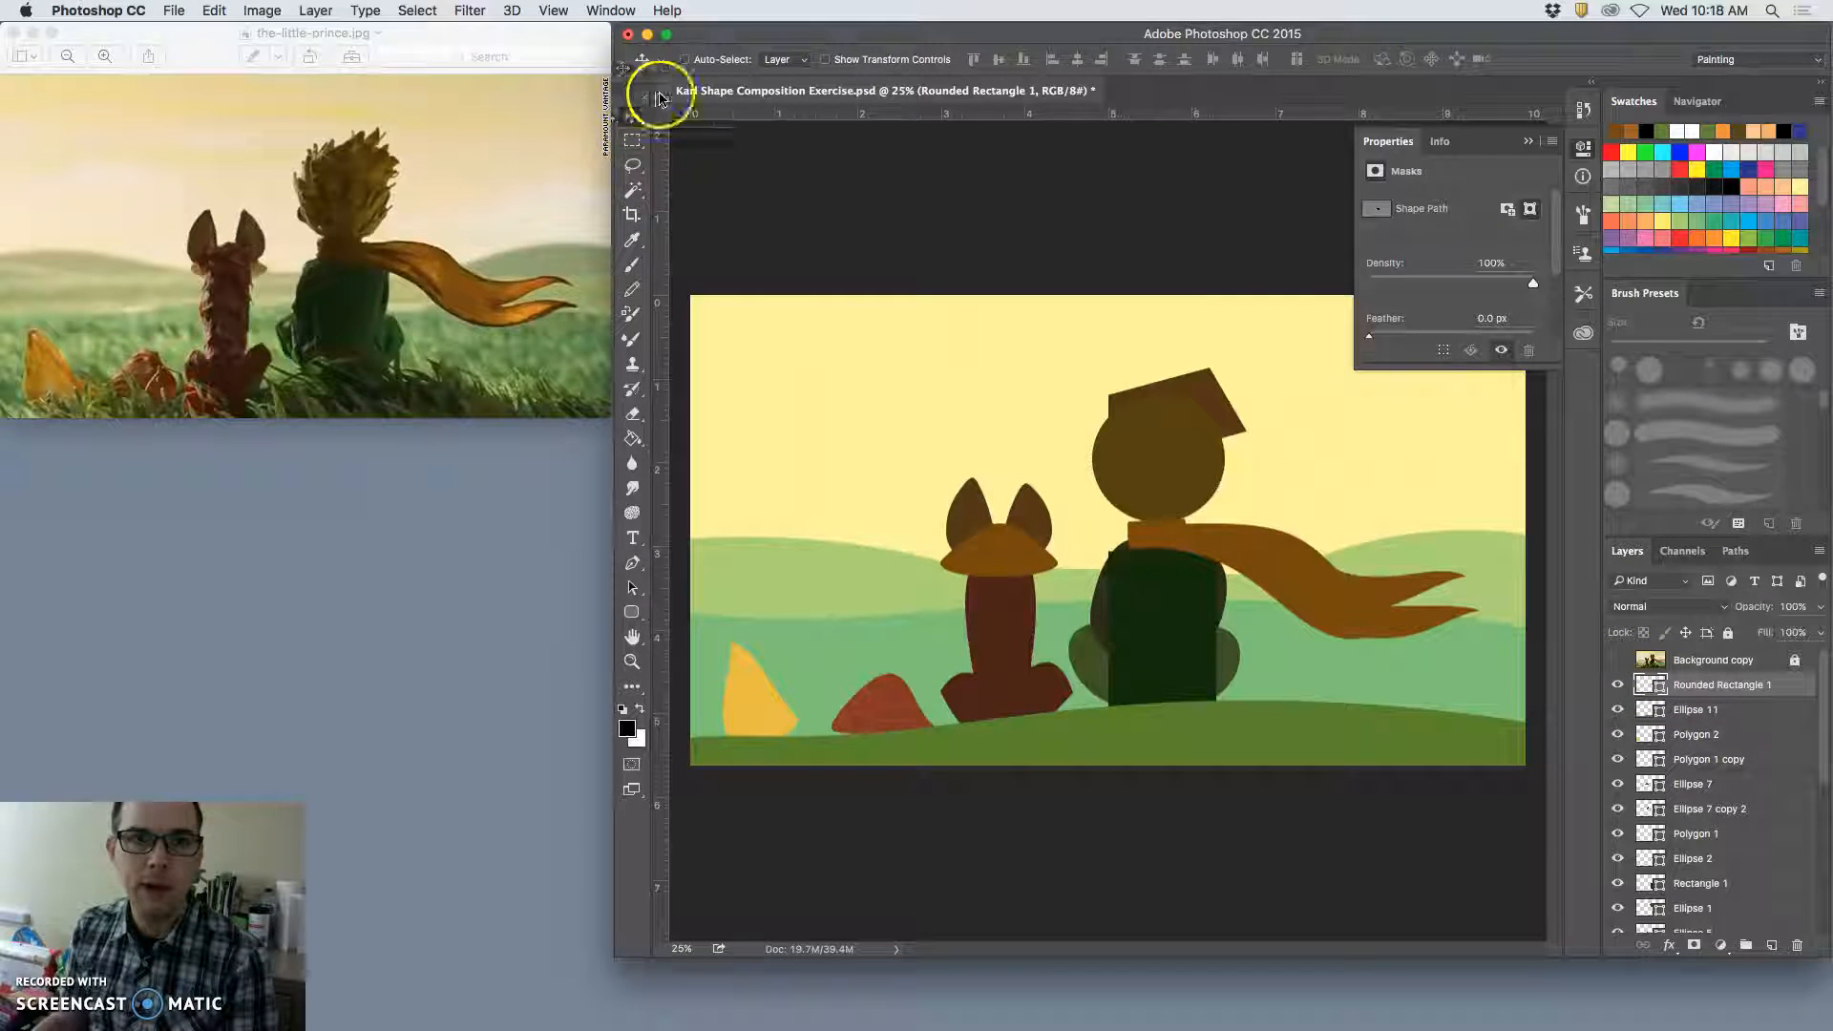
left_click(683, 59)
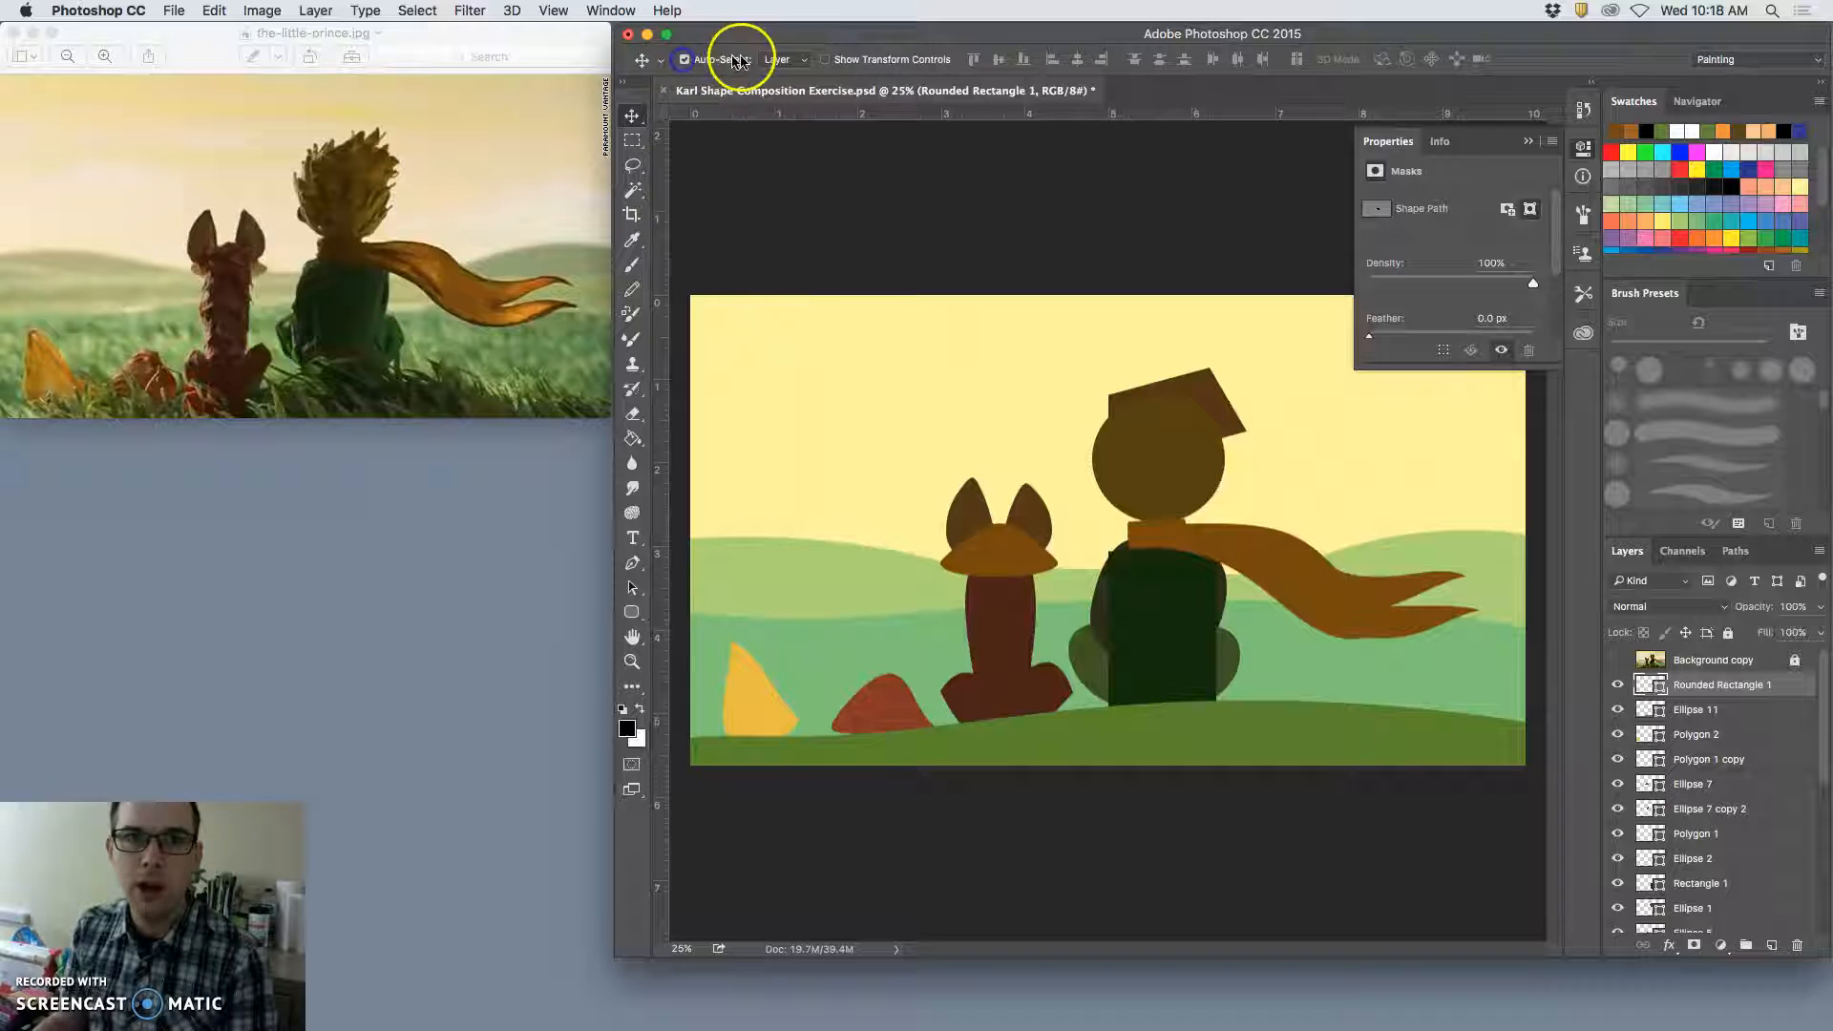
left_click(1213, 392)
left_click(1618, 921)
left_click(1618, 920)
left_click(1690, 922)
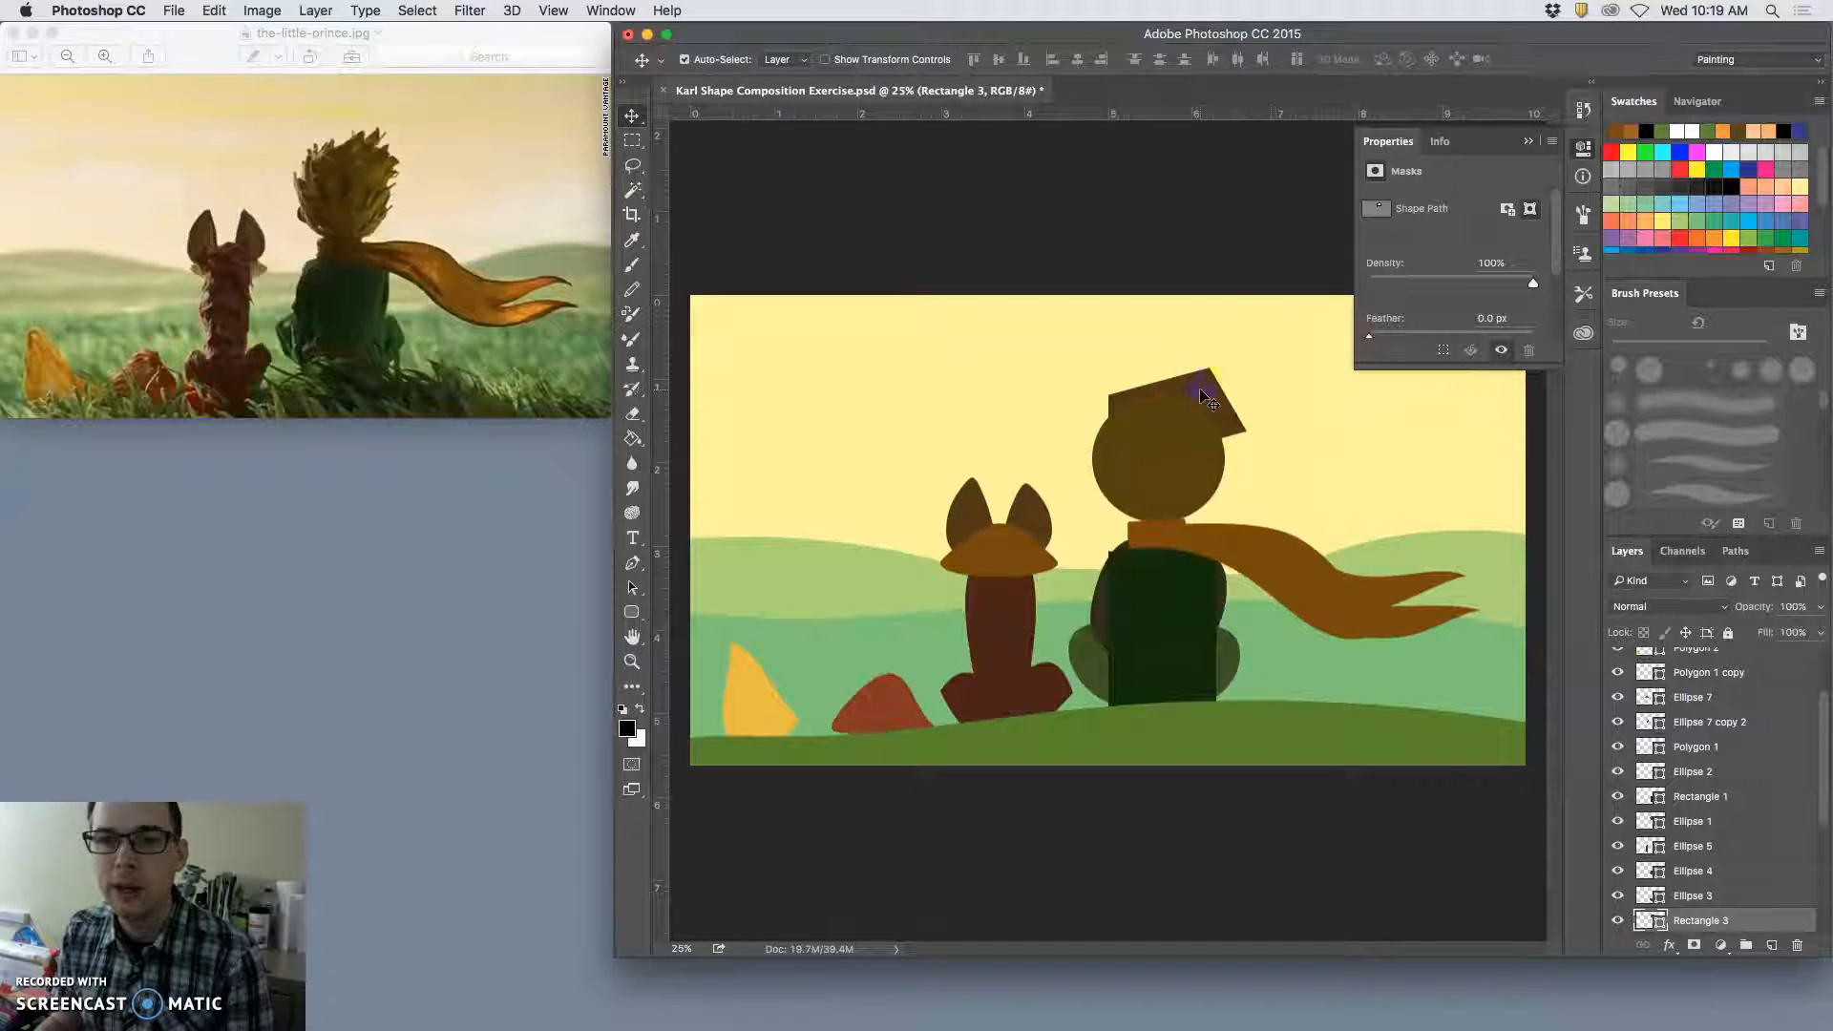
Step: Check the fill color of the Rectangle 3 hair shape
double_click(1648, 922)
left_click(1459, 567)
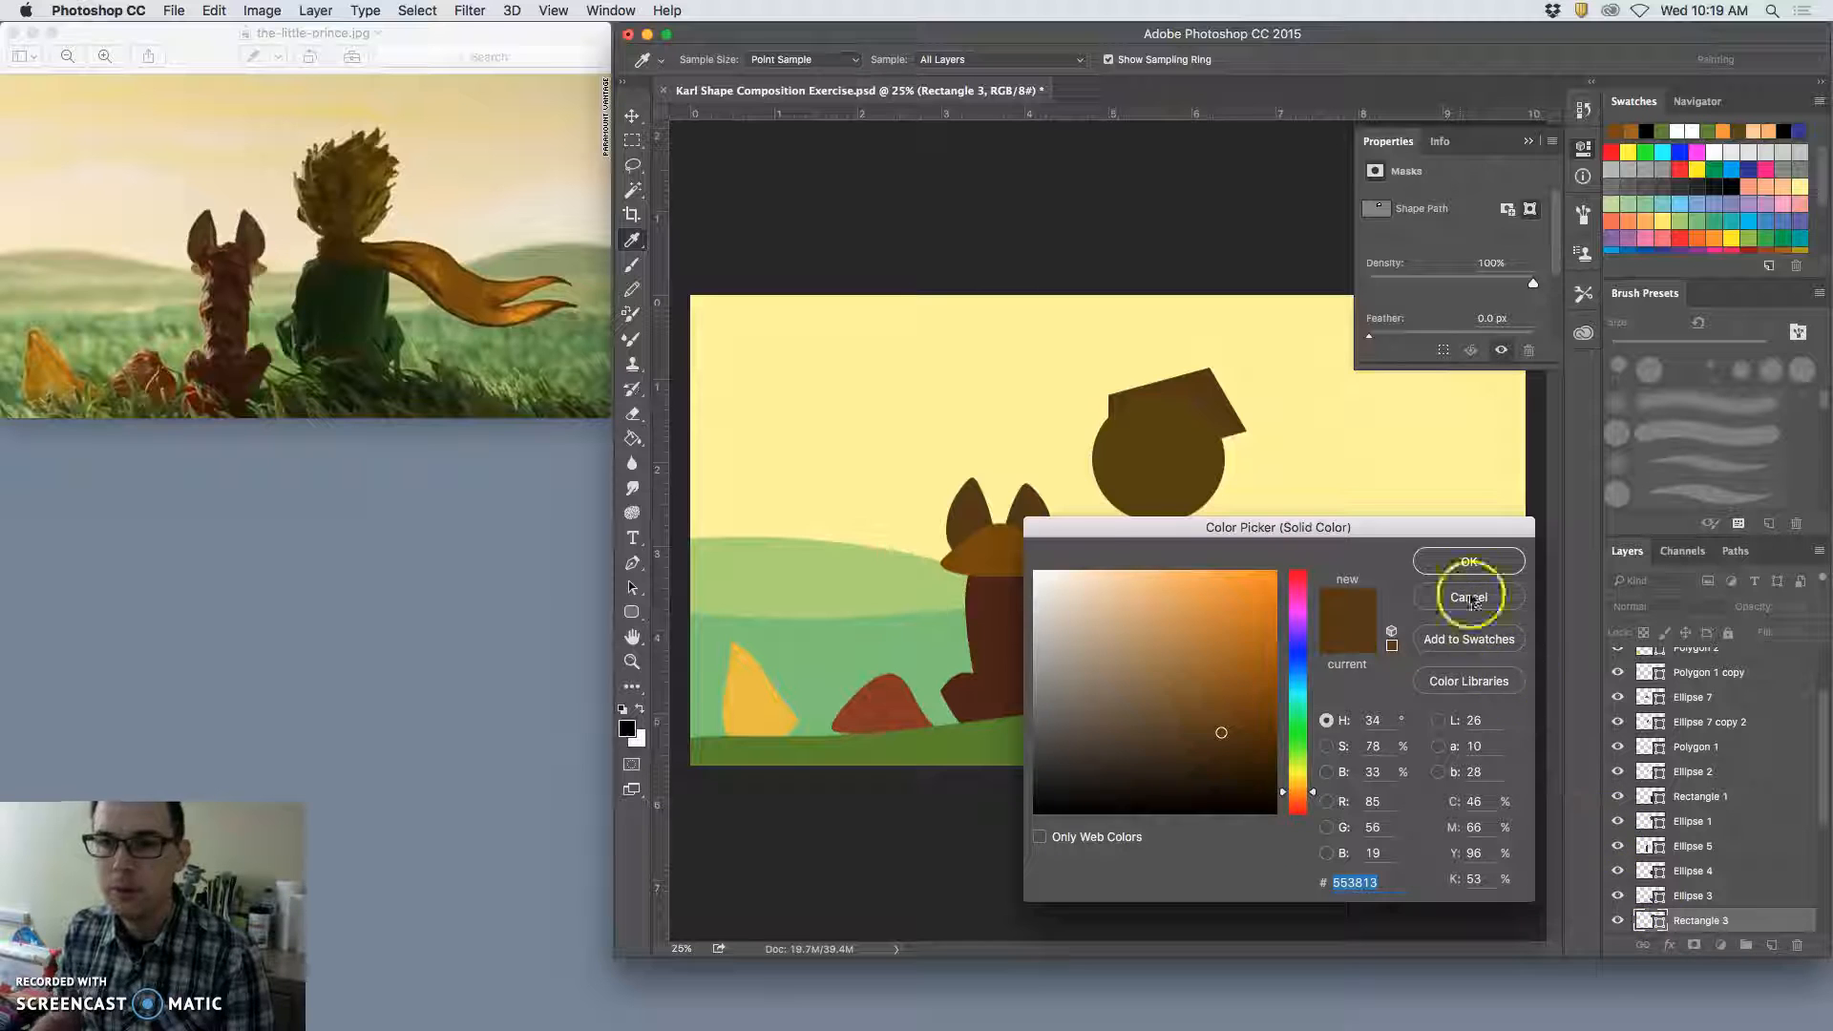
left_click(1729, 924)
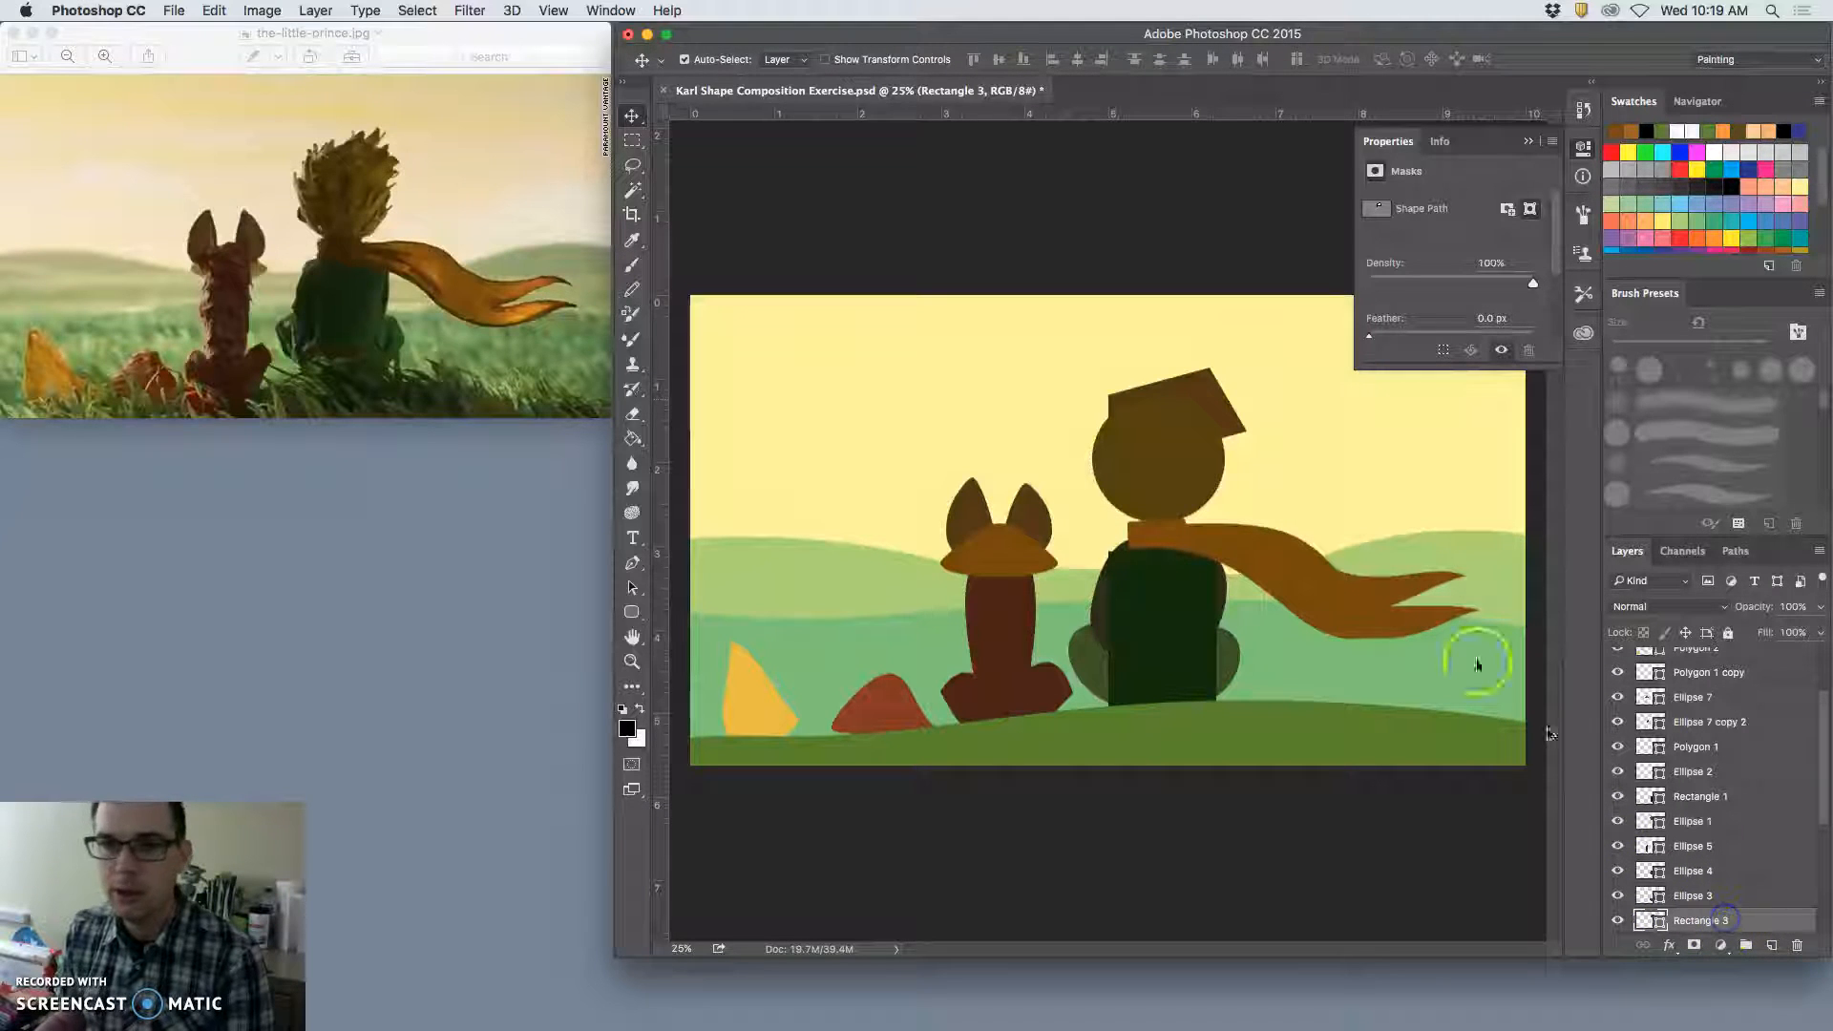
Step: Switch to the Add Anchor Point tool and show the Background copy reference overlay for reshaping Rectangle 3
left_click(632, 563)
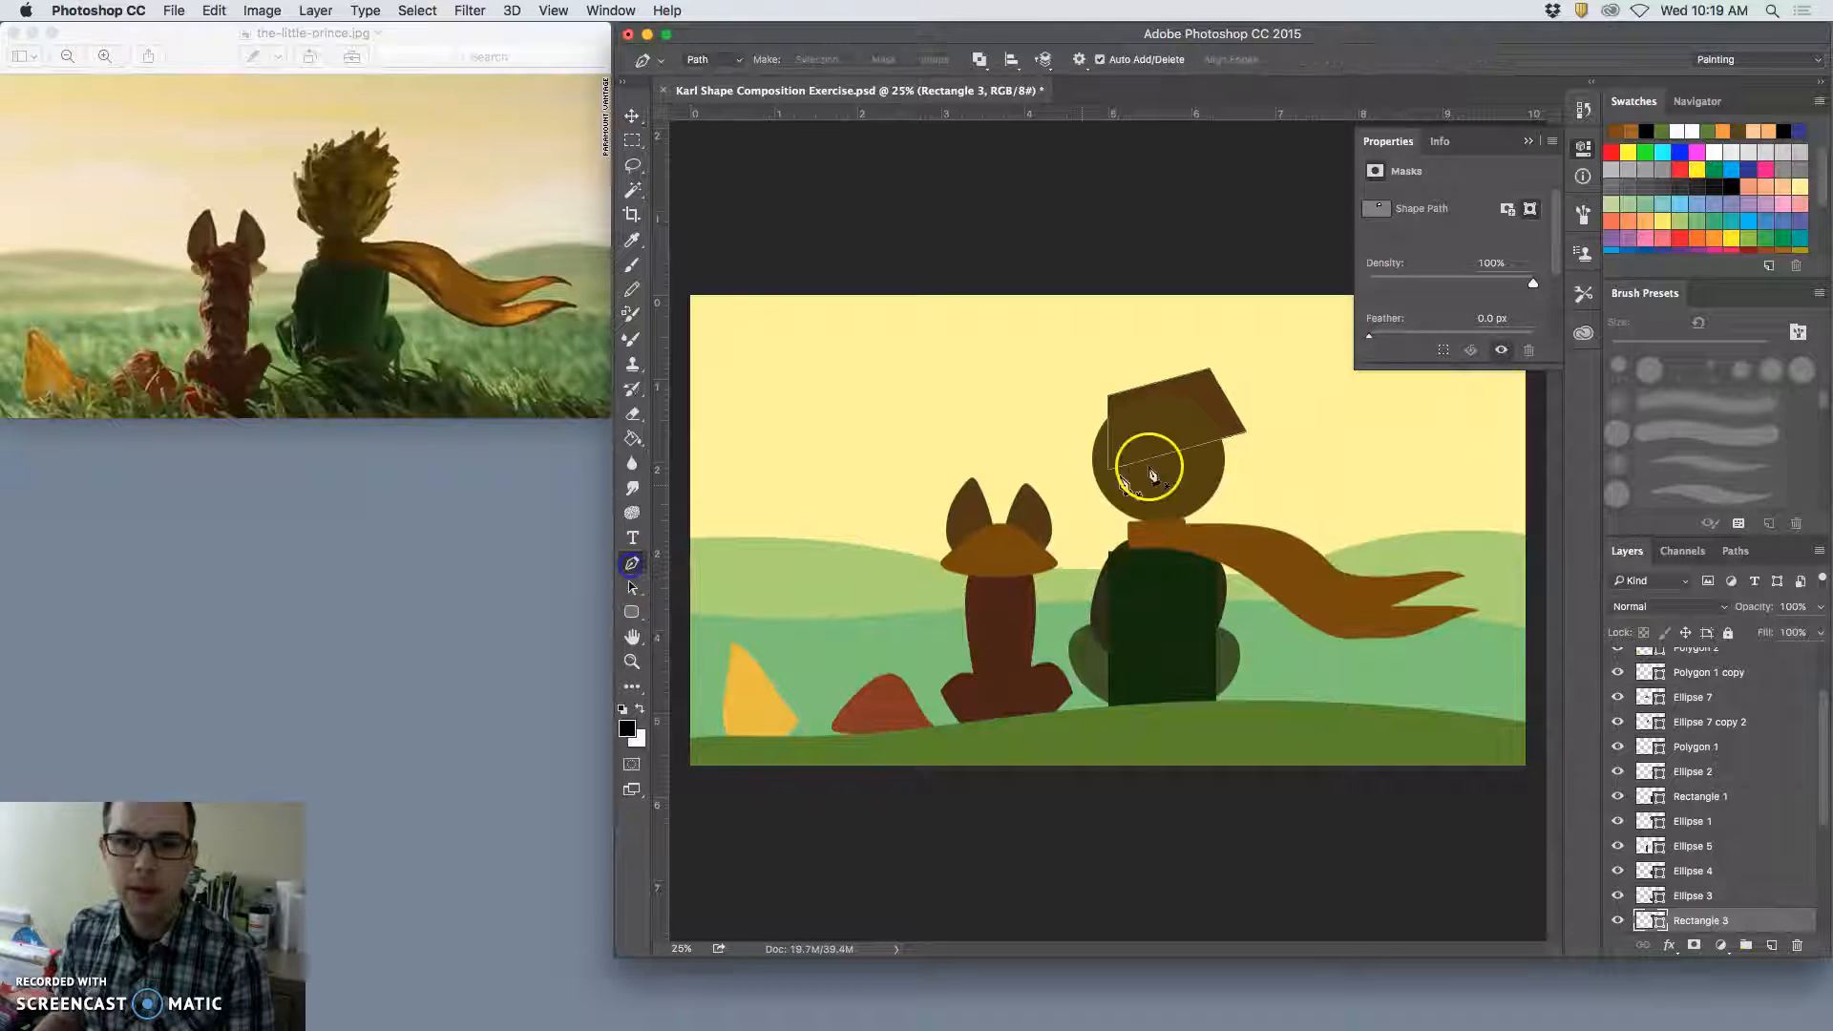
left_click(634, 565)
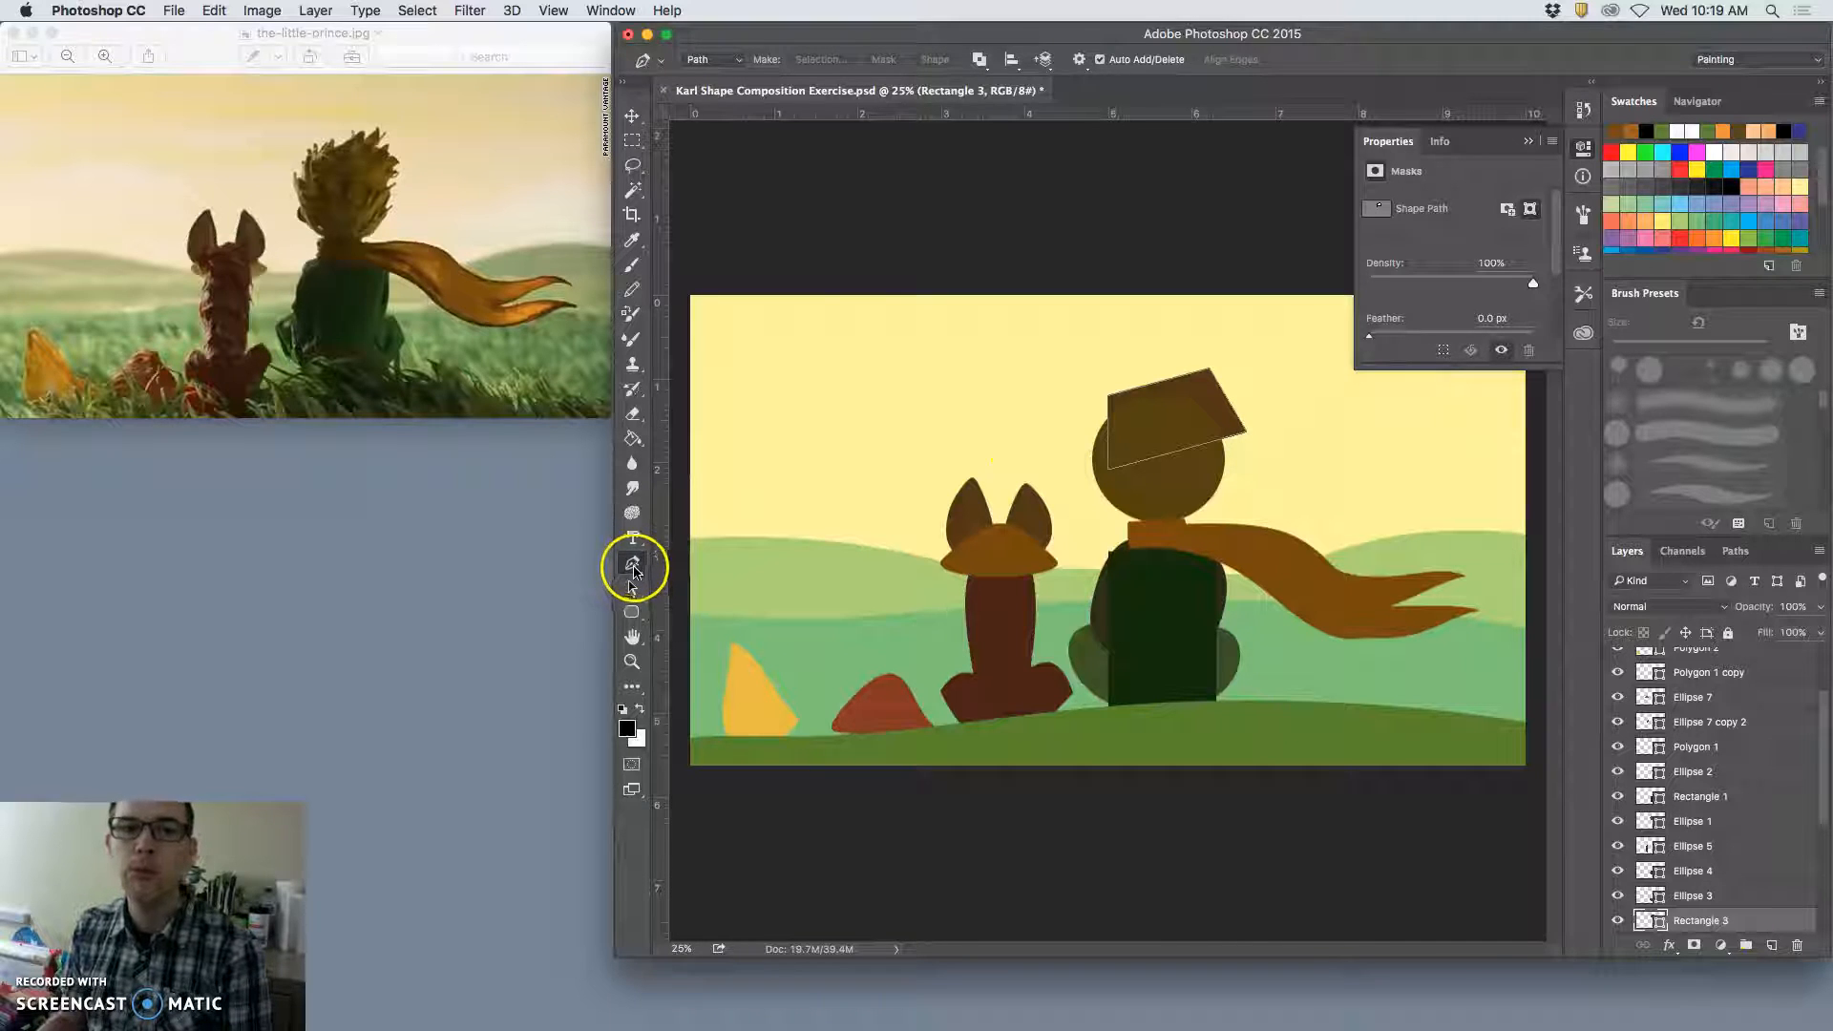
left_click_drag(635, 570, 714, 599)
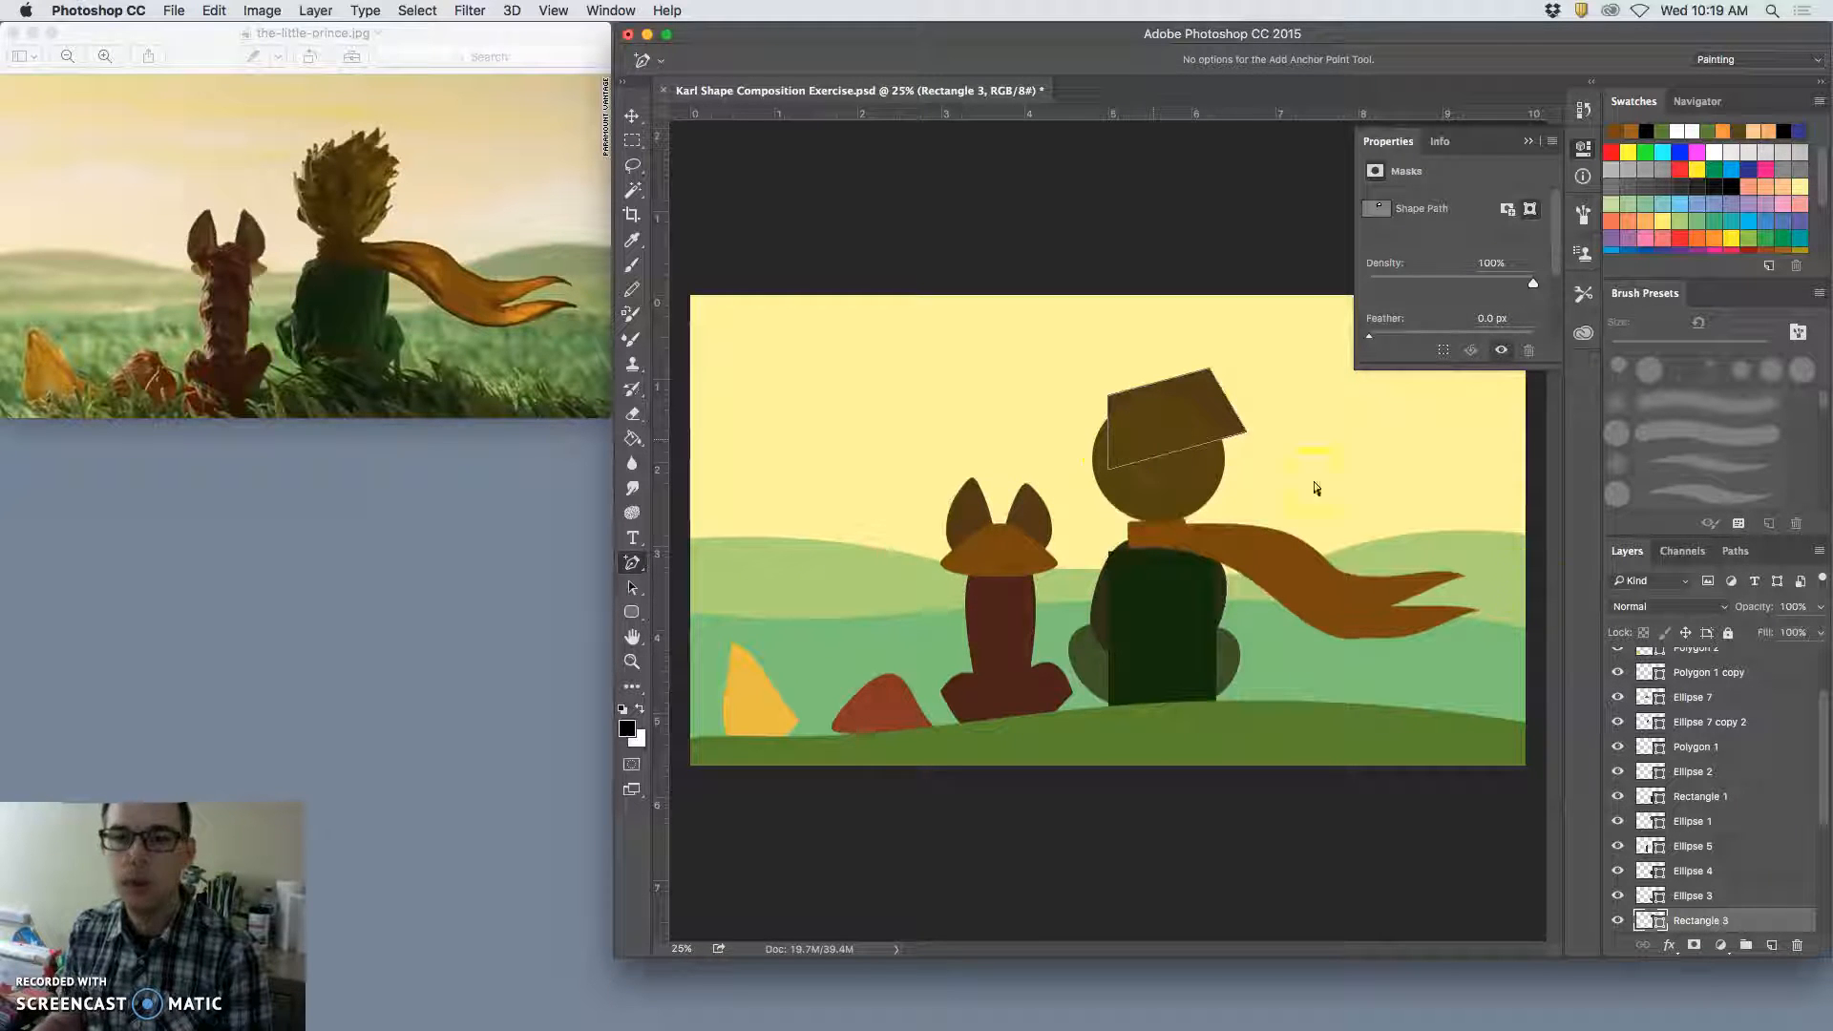
scroll(1808, 748, "up", 5)
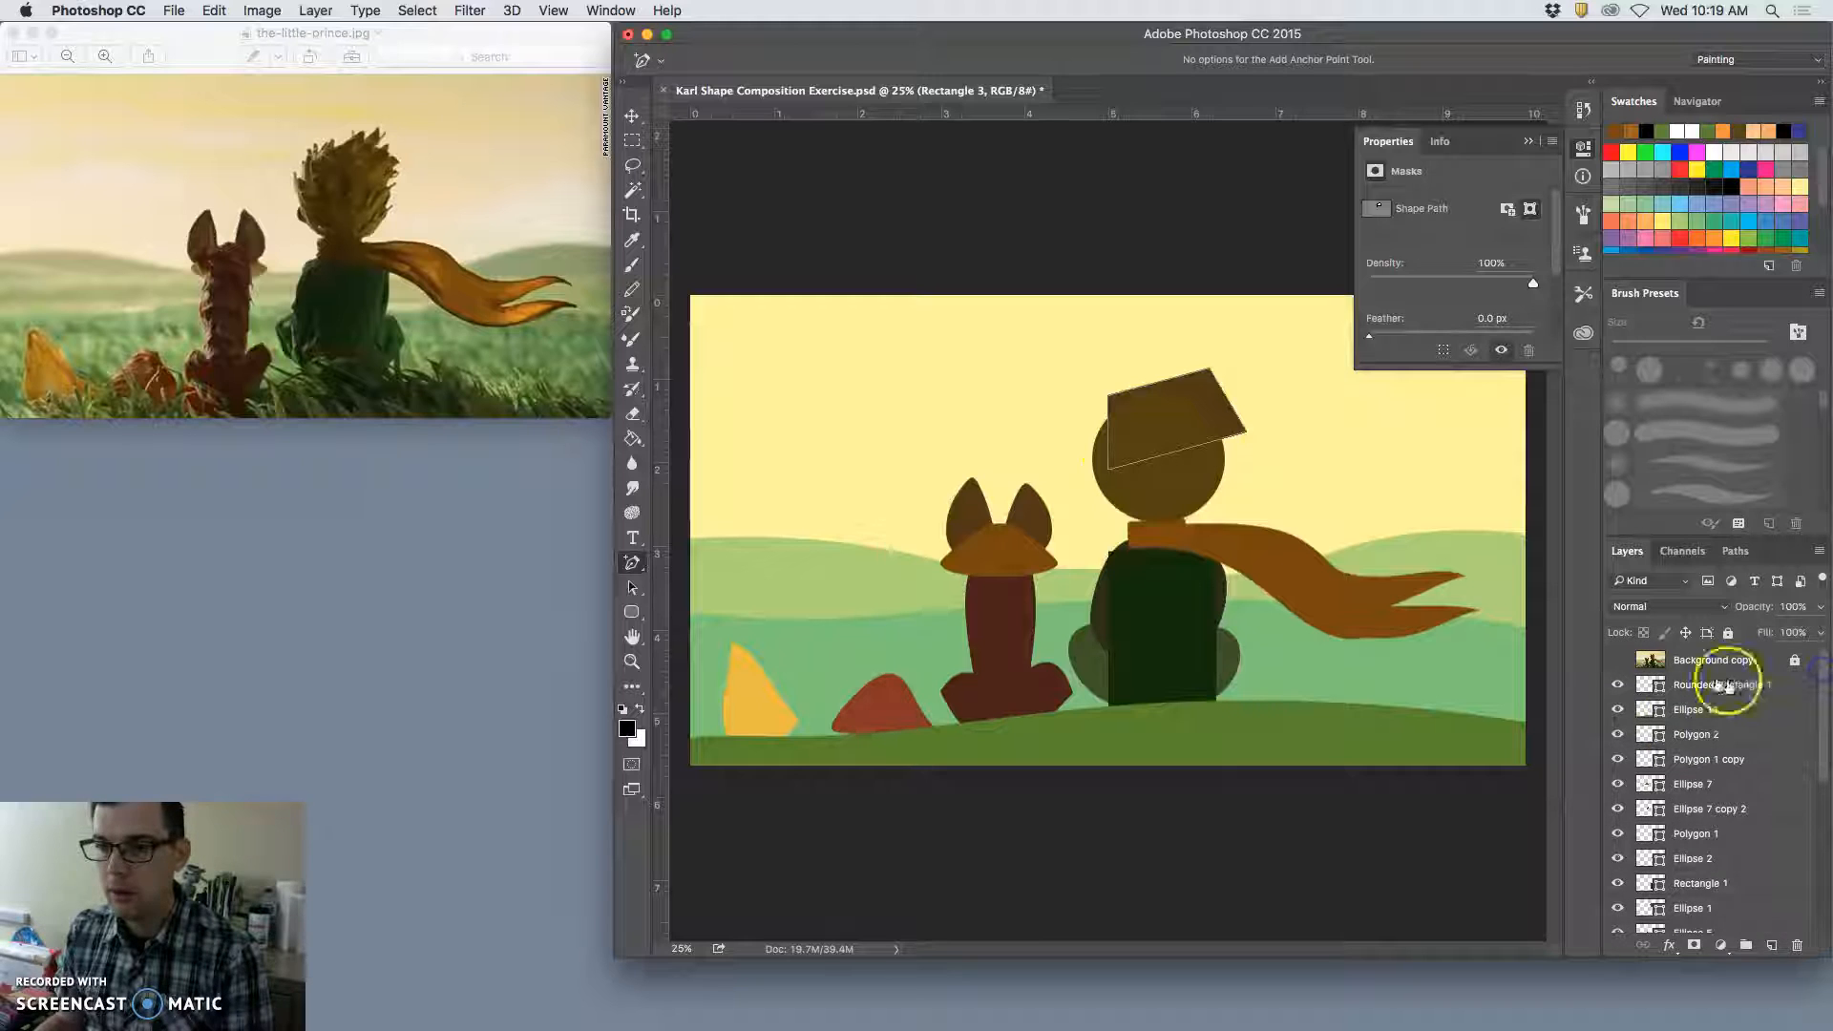
left_click(1620, 665)
scroll(1743, 769, "down", 3)
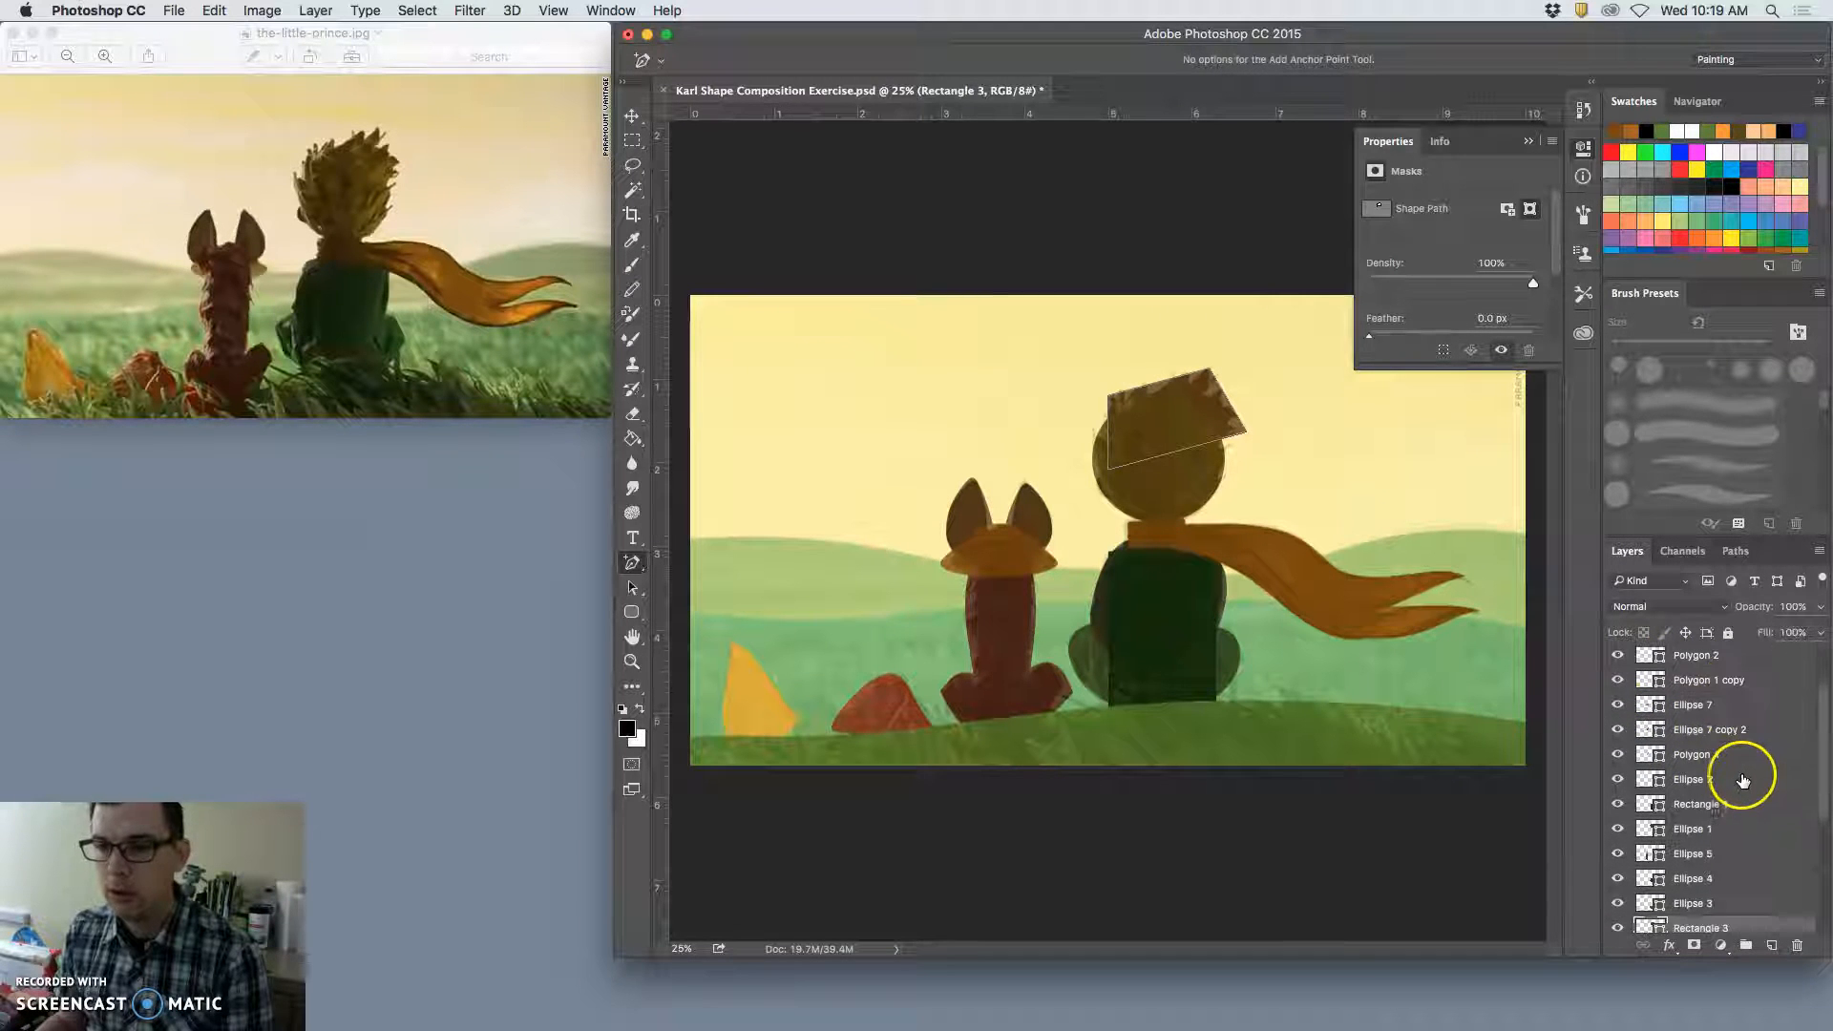
scroll(1616, 718, "down", 6)
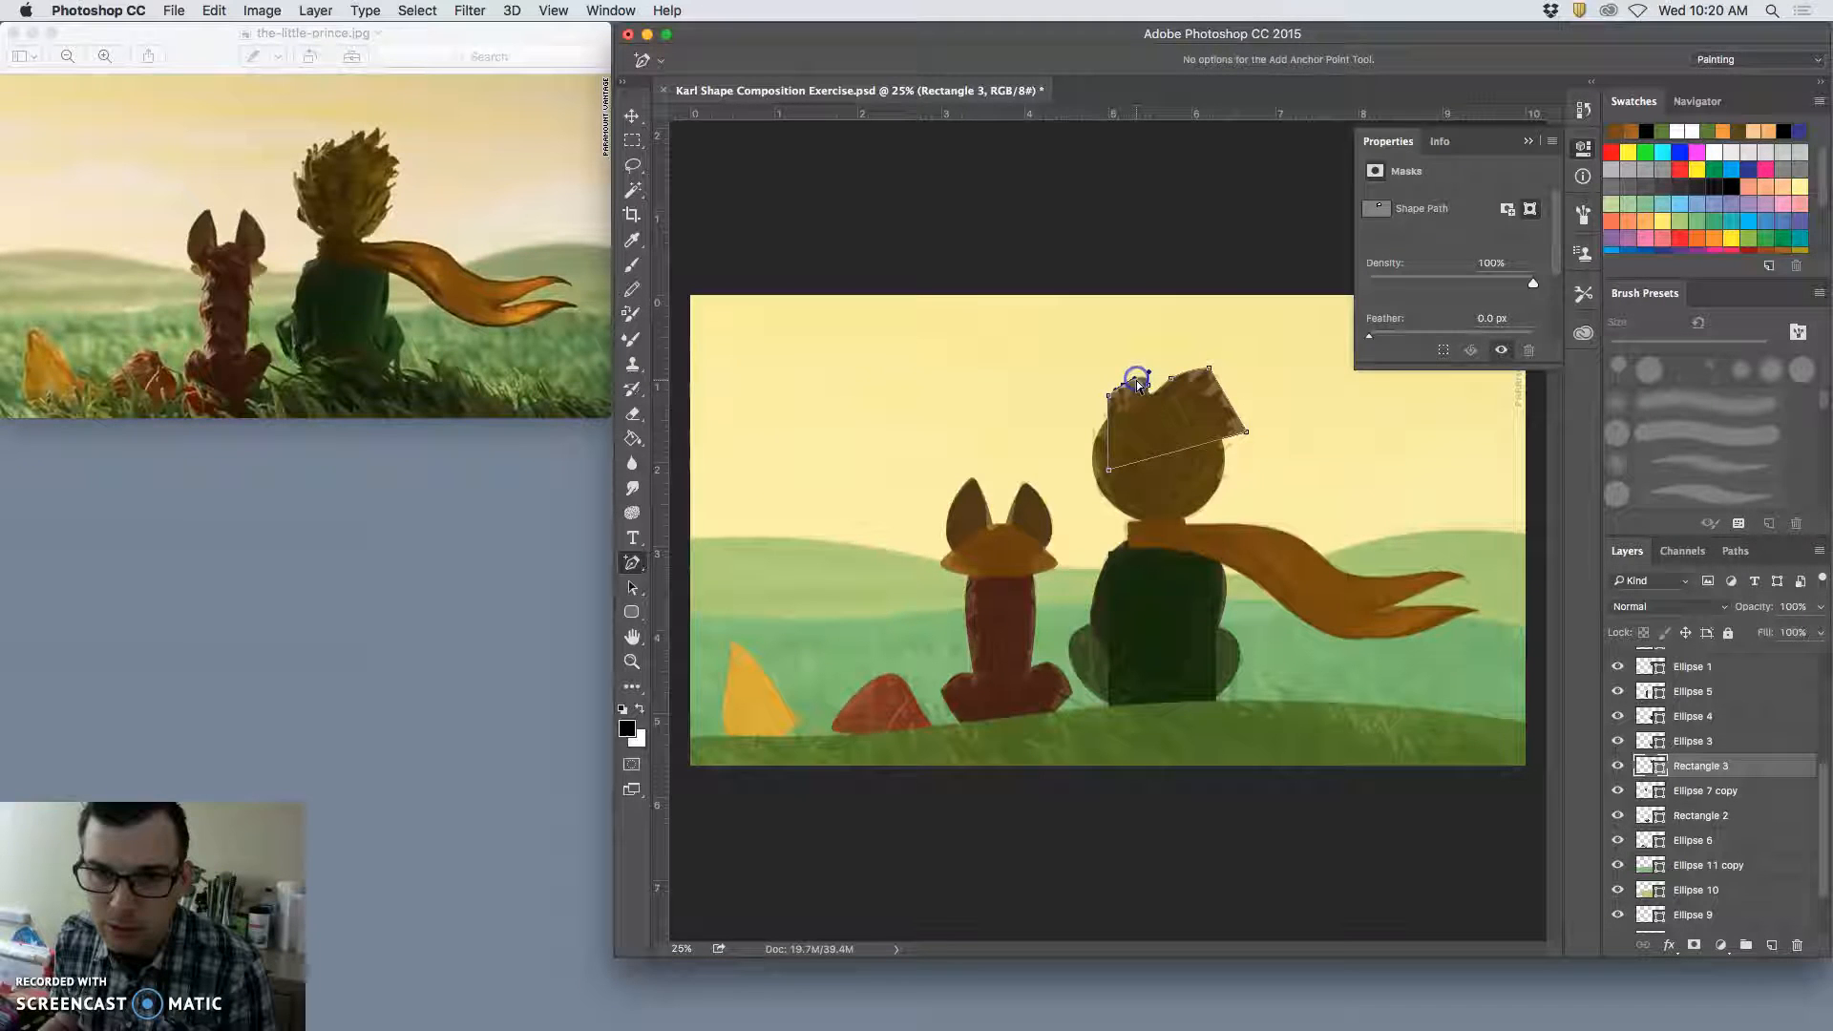
Step: Add anchor points along the upper edge of Rectangle 3 and move them to form jagged hair tufts following the reference
left_click_drag(1143, 382, 1127, 401)
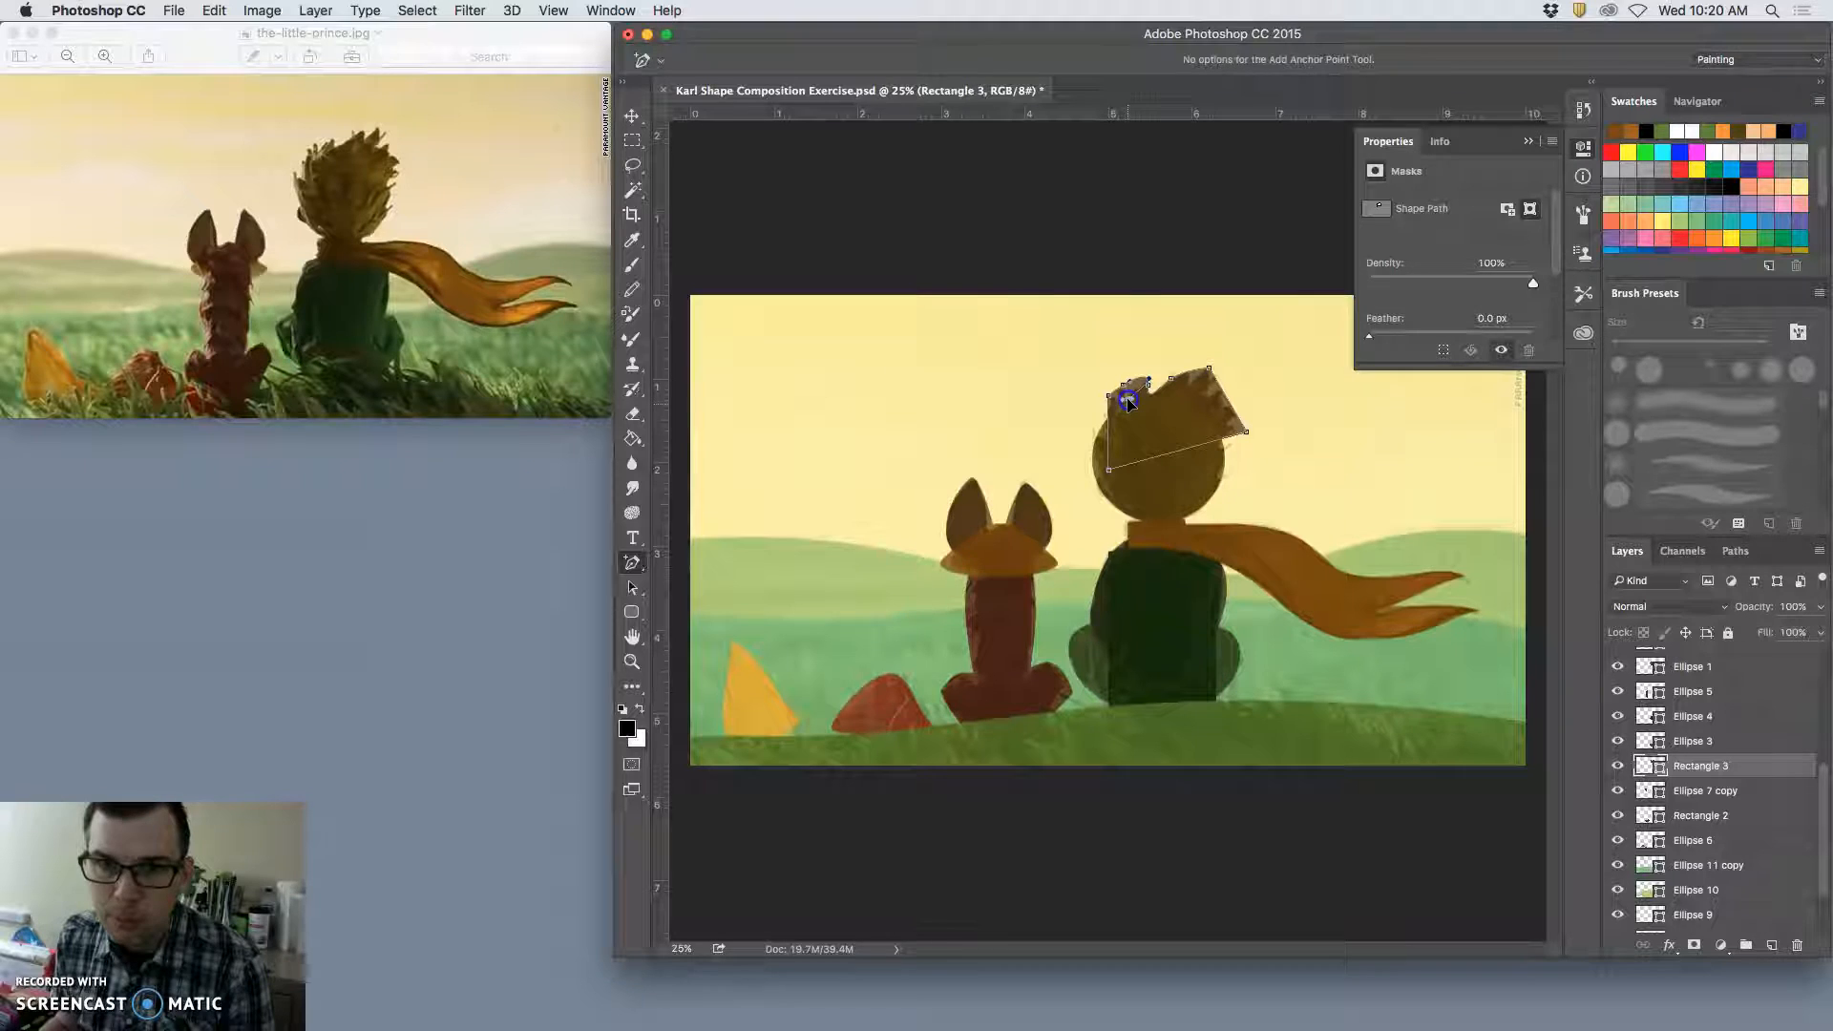
left_click(1191, 385)
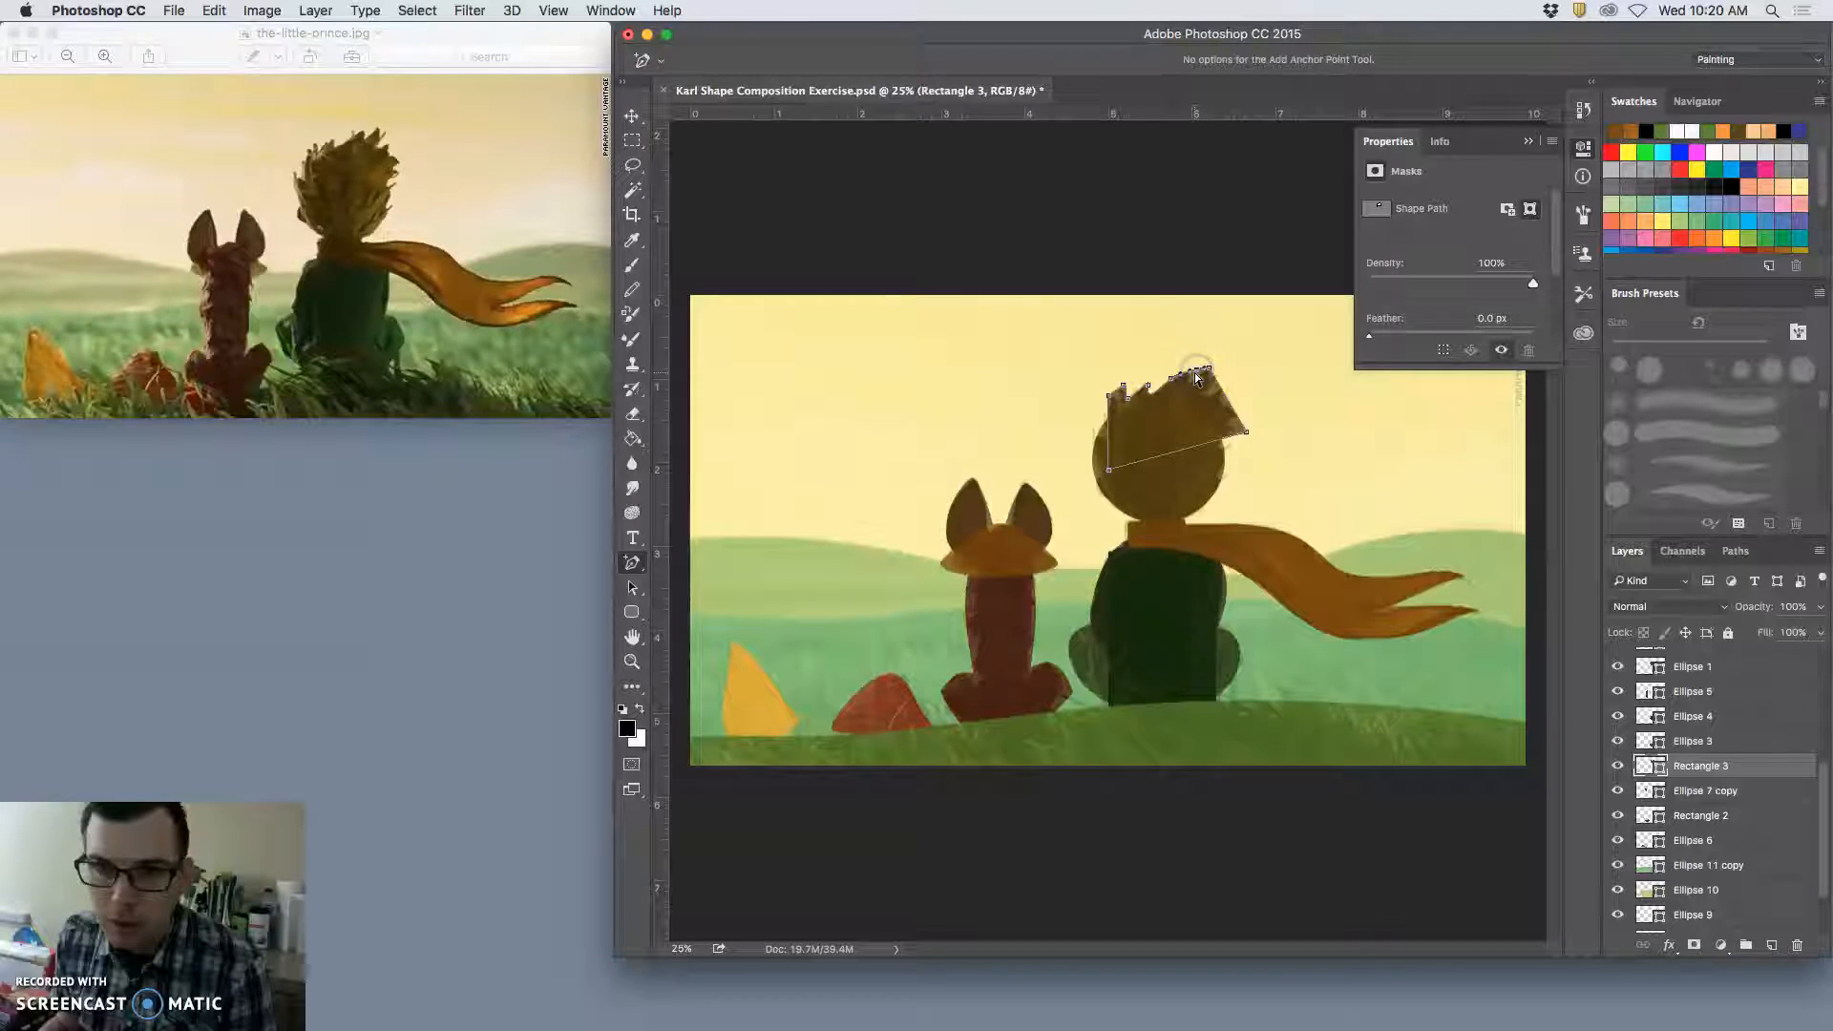
left_click(1186, 378)
left_click_drag(1180, 382, 1184, 376)
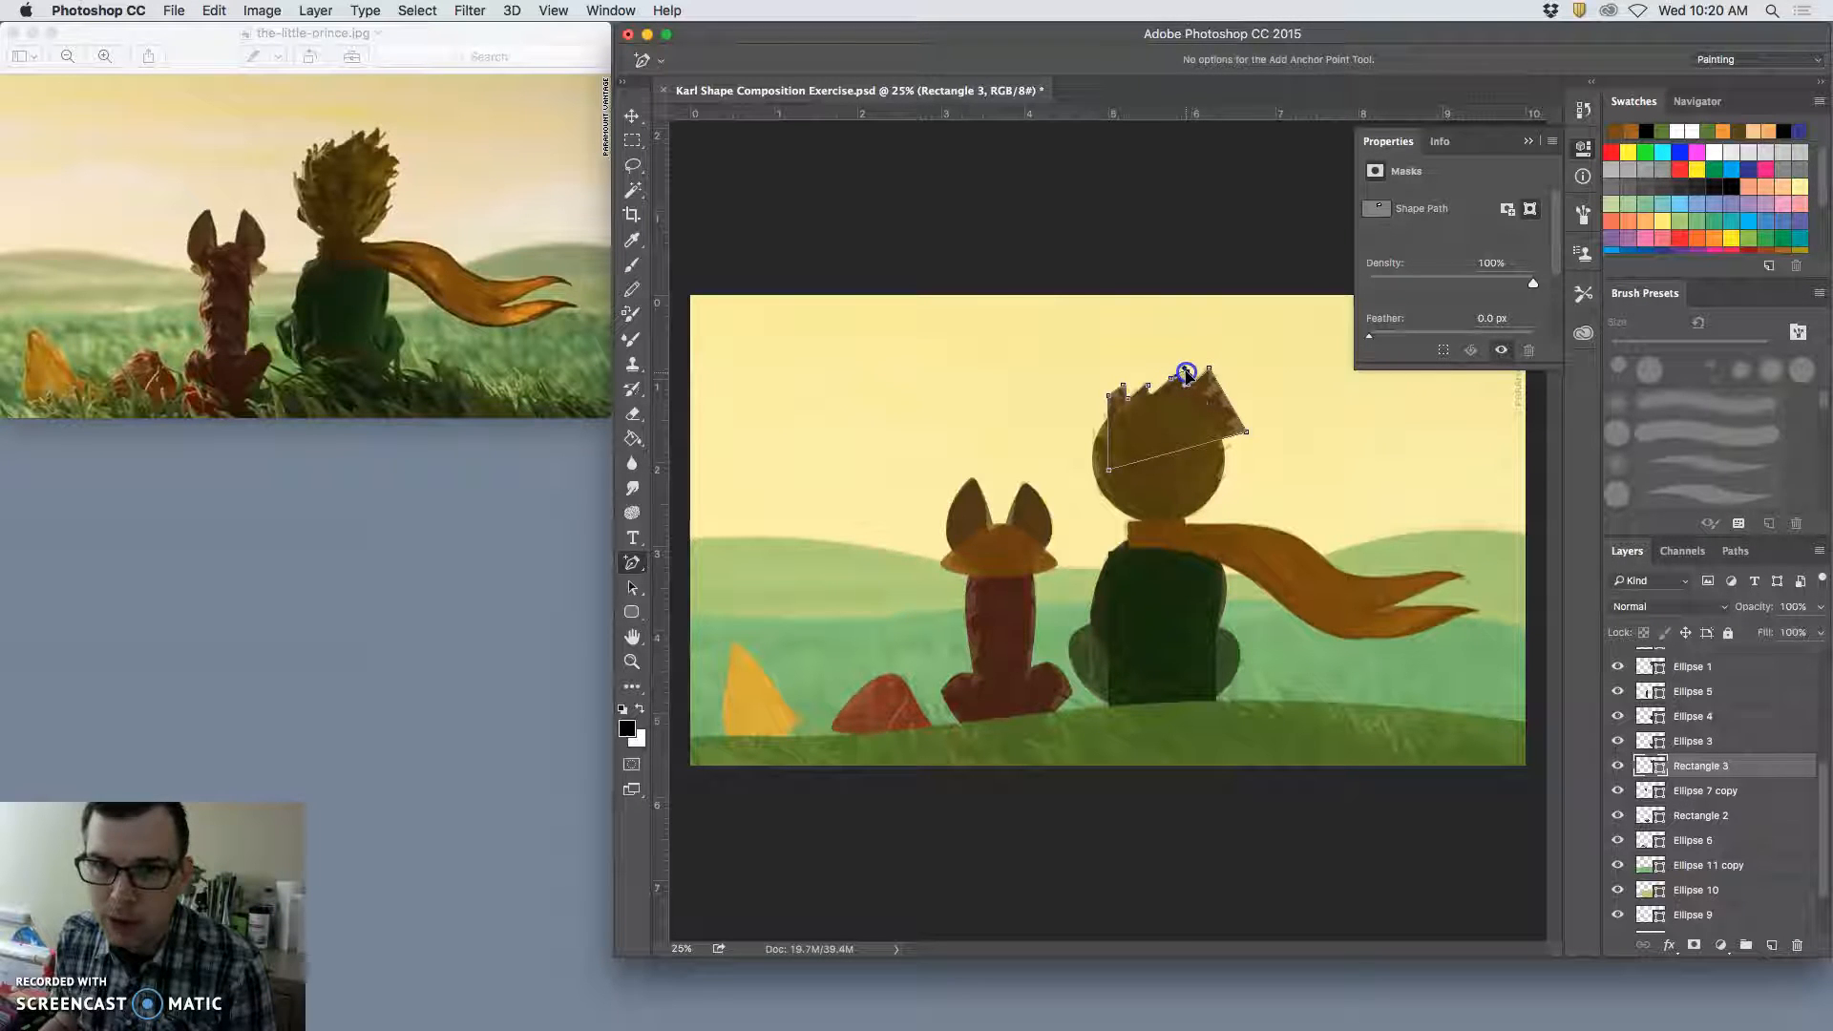
left_click(1114, 391)
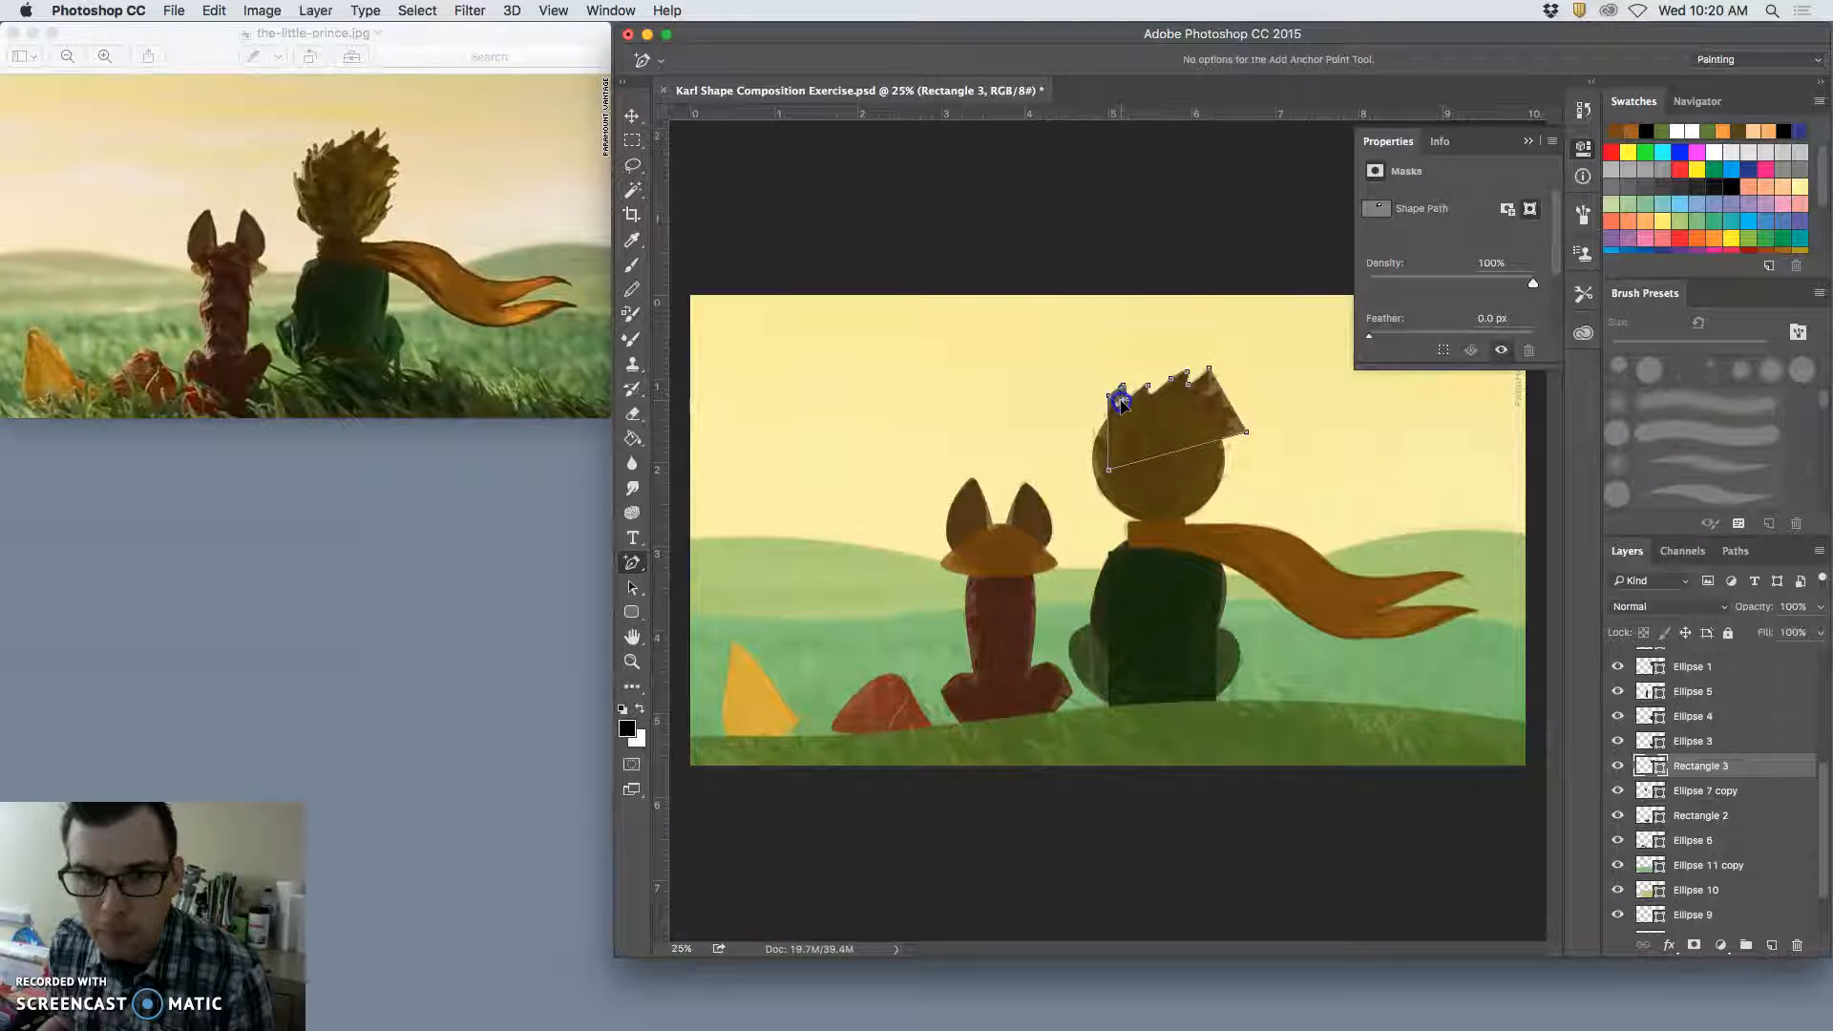
Step: Refine the narrow tuft near the hair's upper-left corner, deepen the notch beside it and move the corner point slightly inward
key("super+plus")
key("super+plus")
key("super+plus")
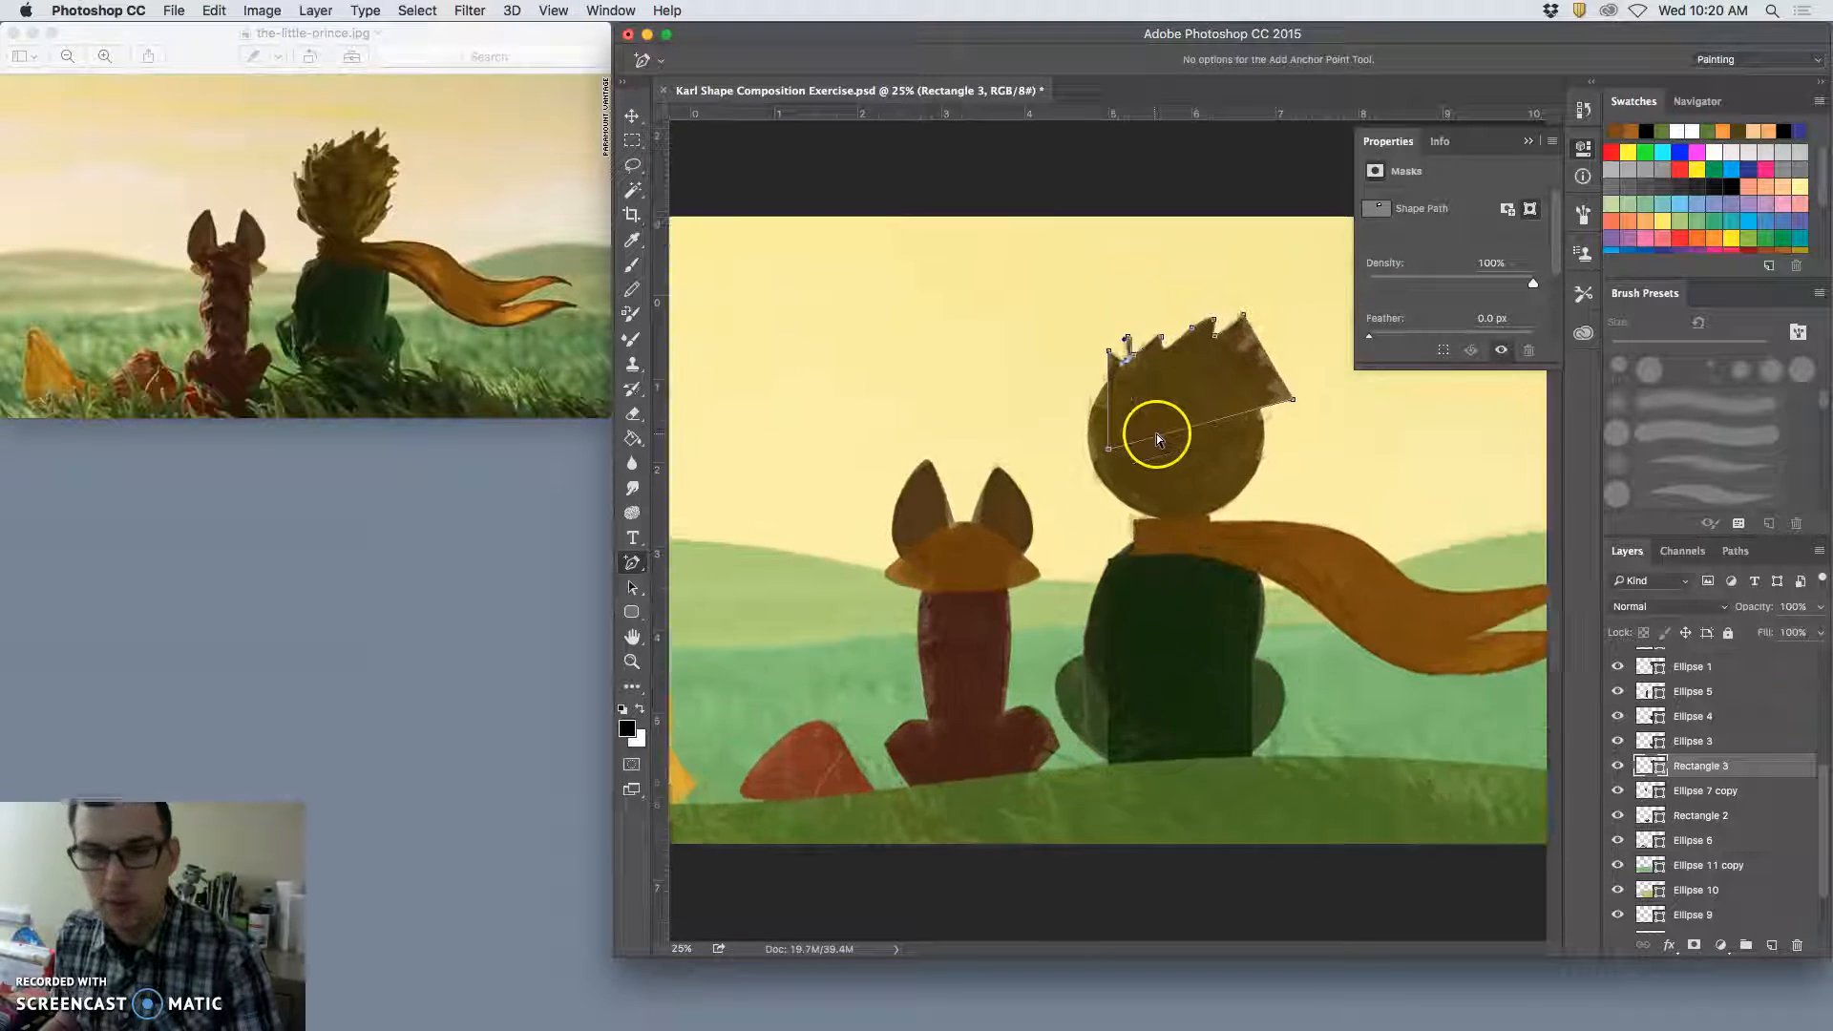
left_click_drag(1169, 383, 1063, 409)
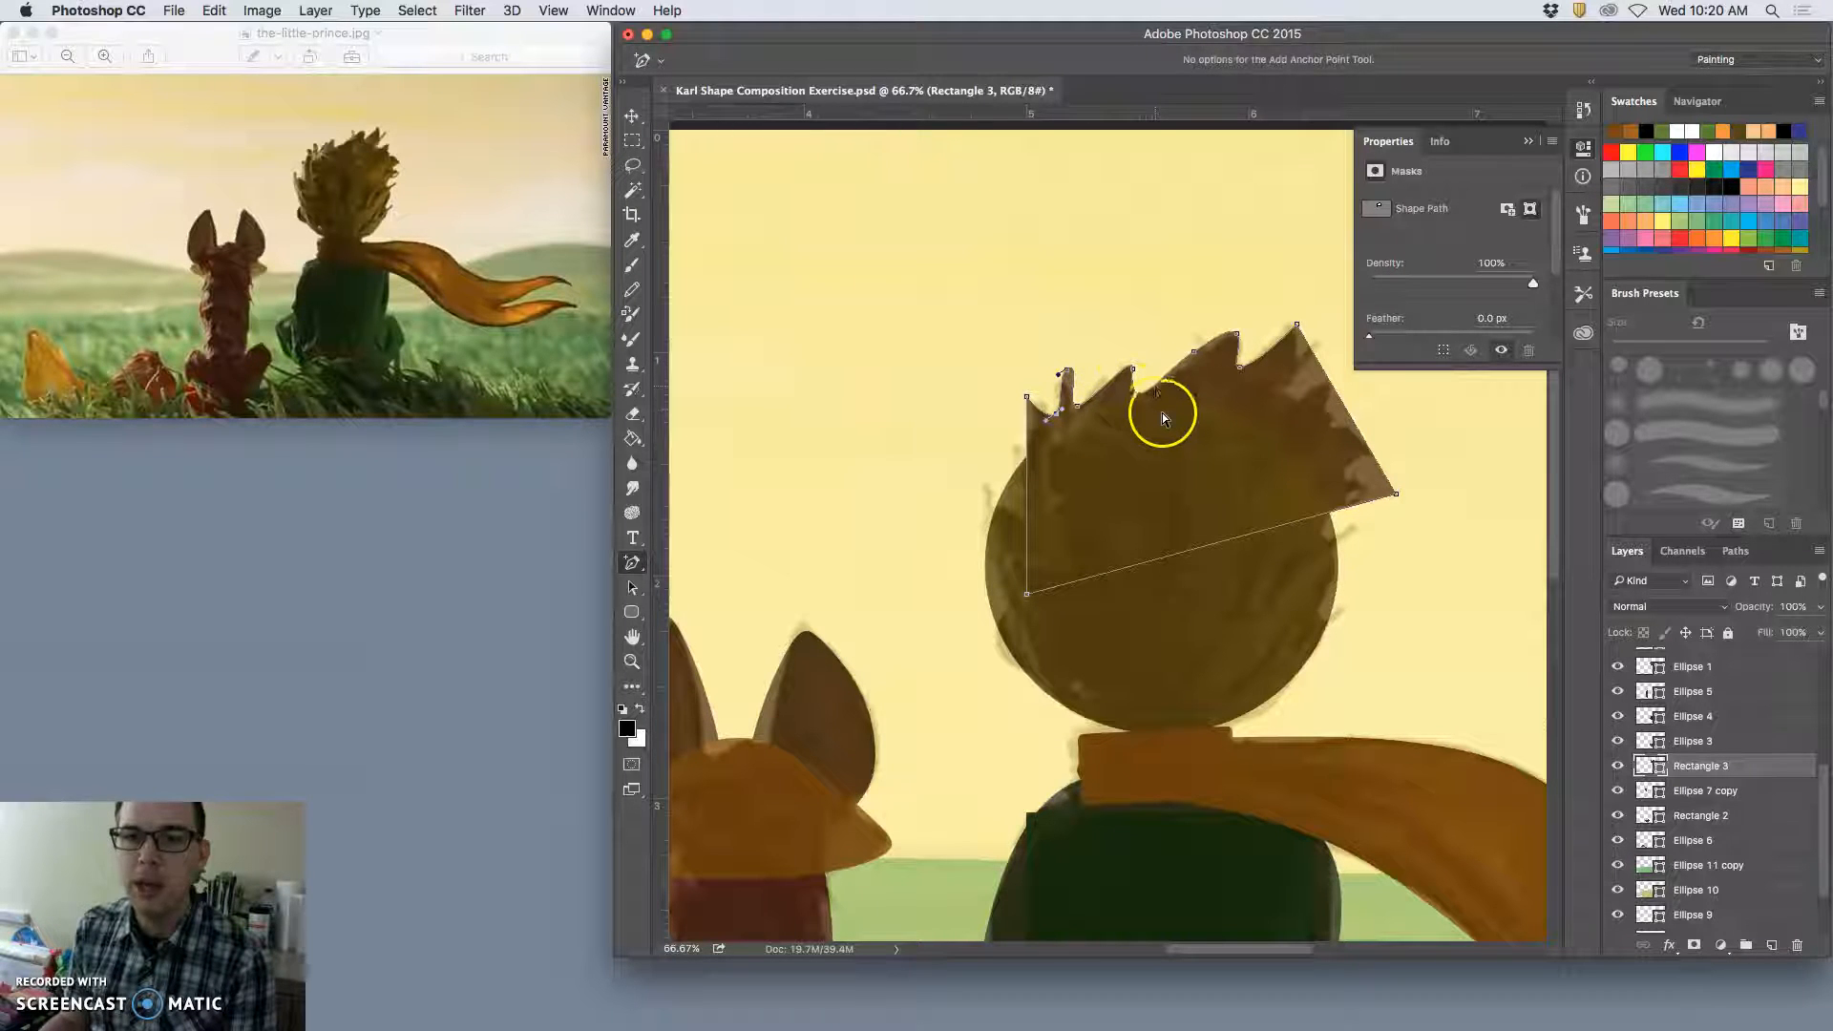
left_click(1193, 350)
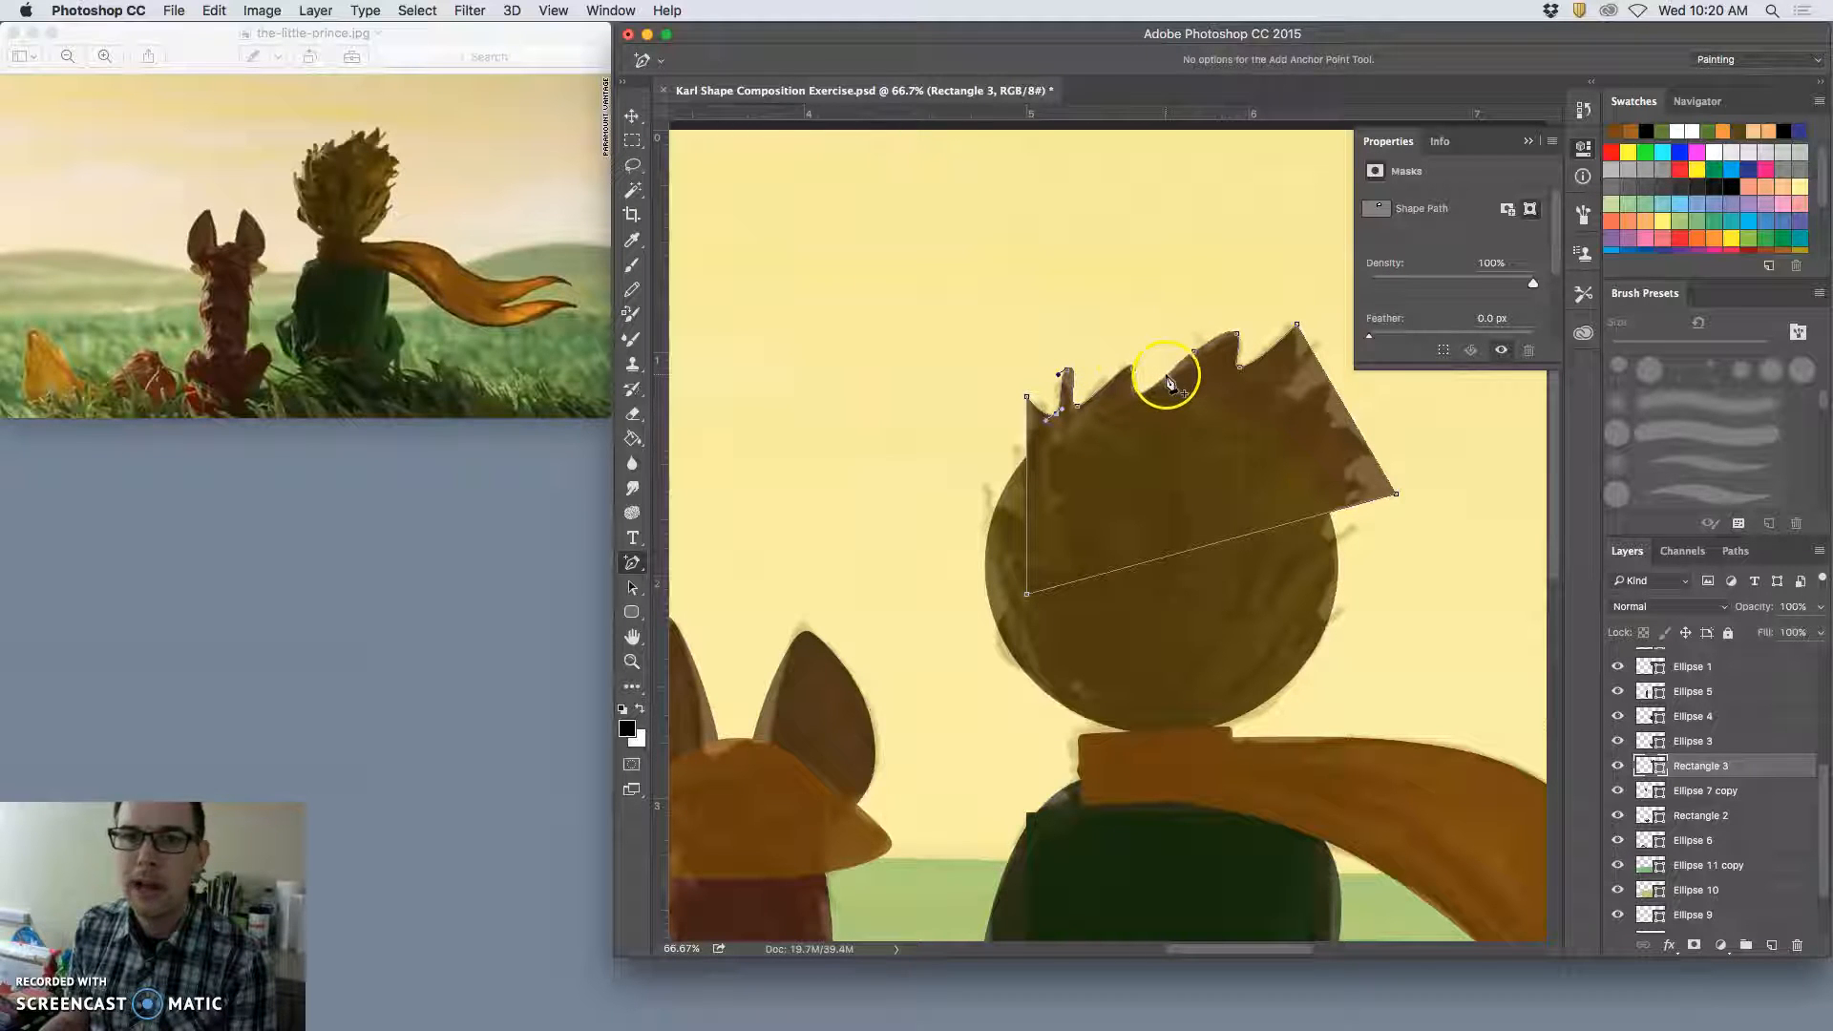
left_click_drag(1091, 409, 1085, 391)
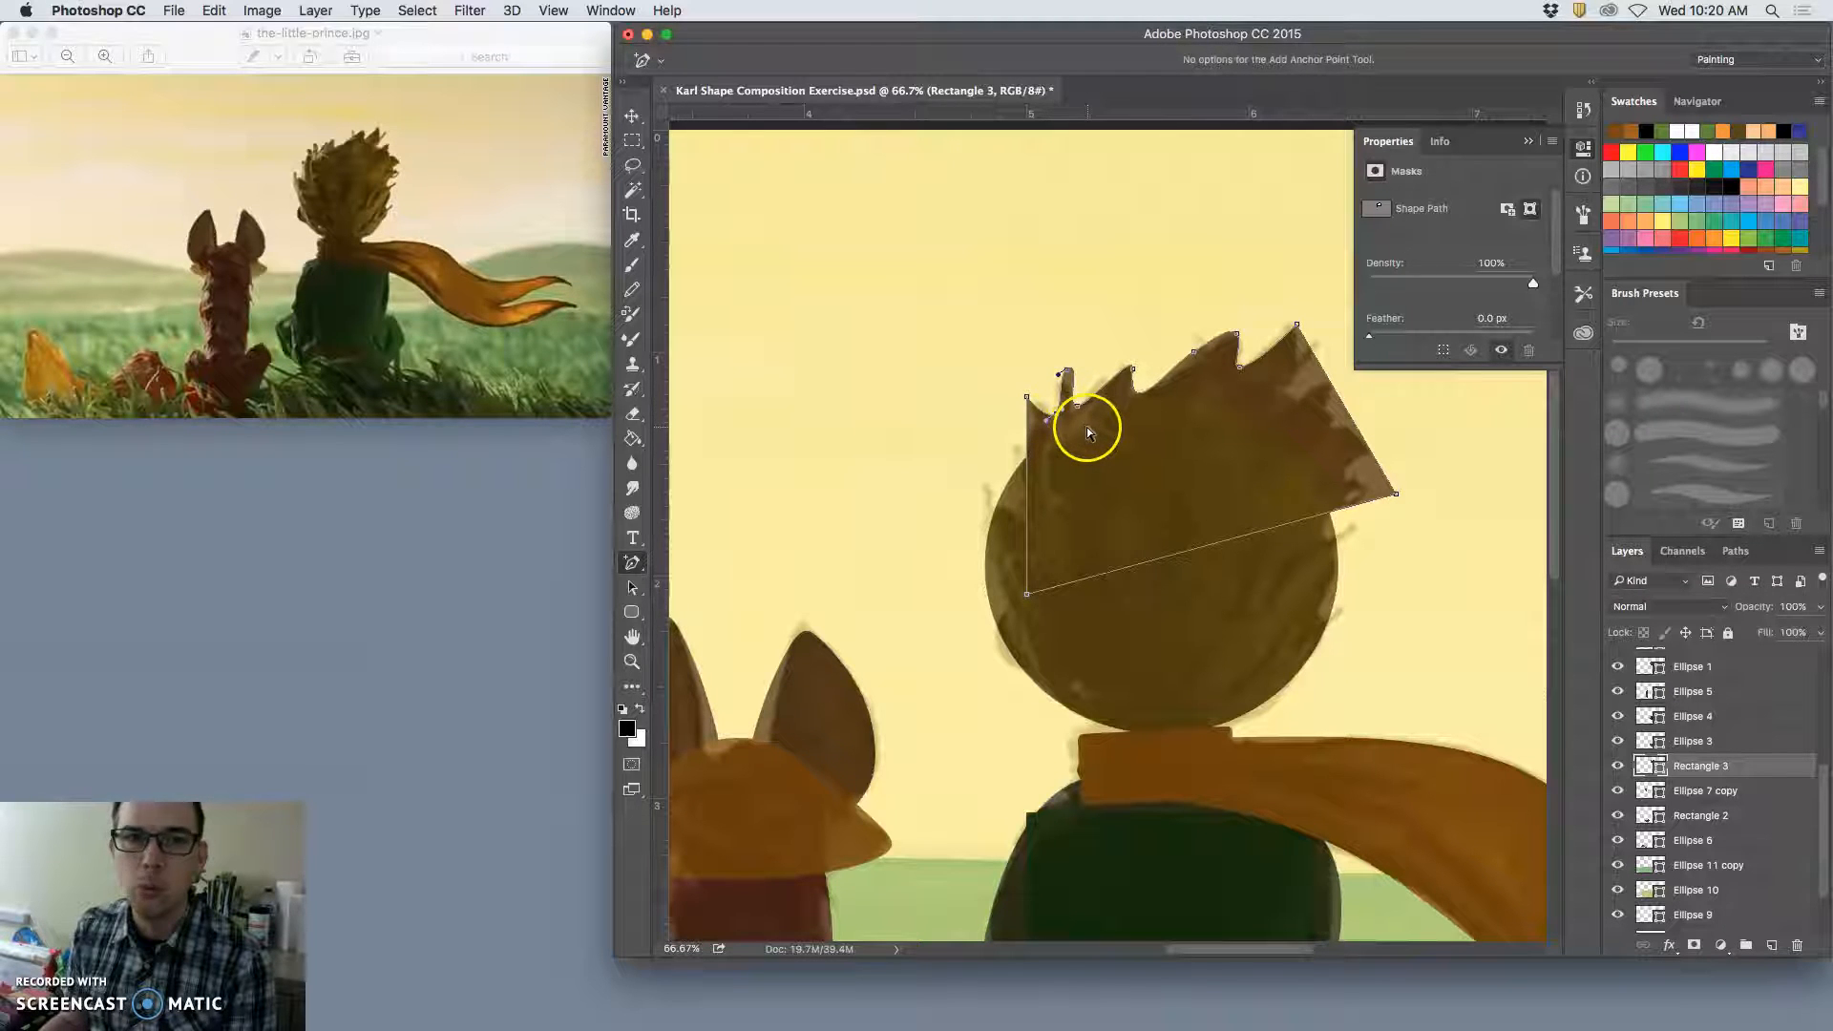
left_click_drag(1063, 420, 1061, 380)
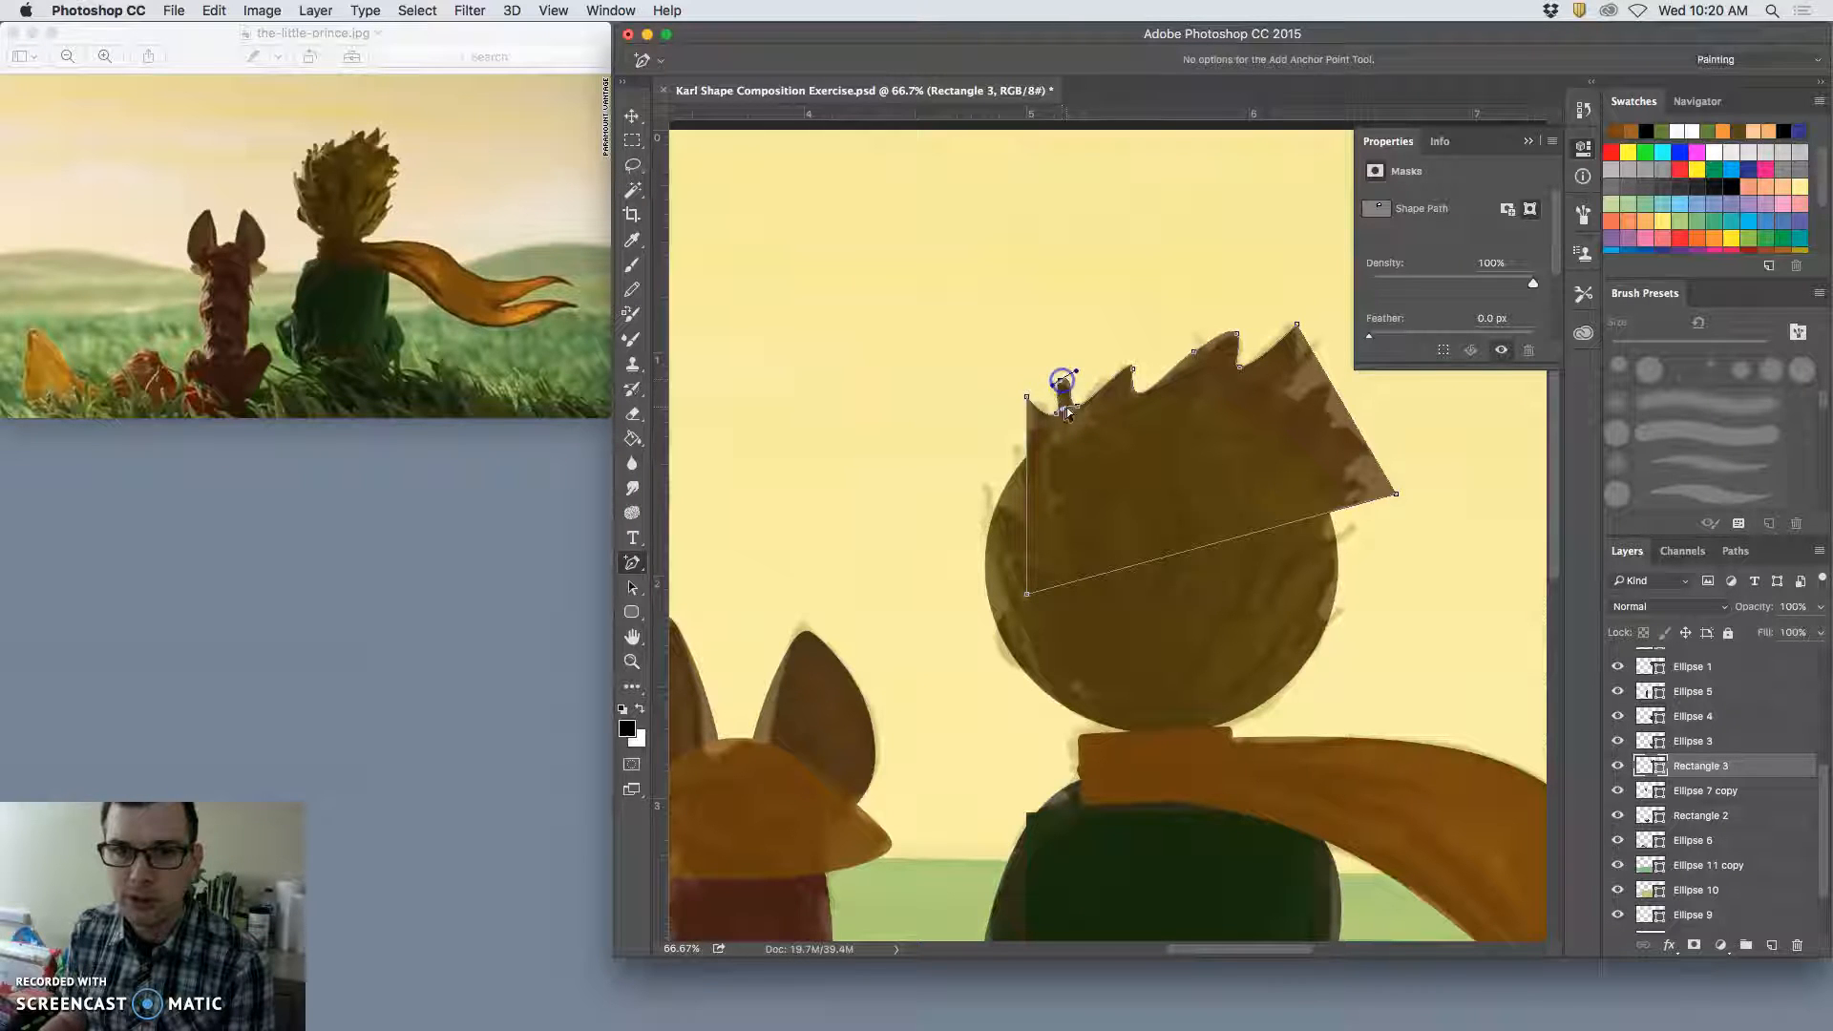
left_click(1055, 420)
left_click_drag(1055, 426, 1039, 396)
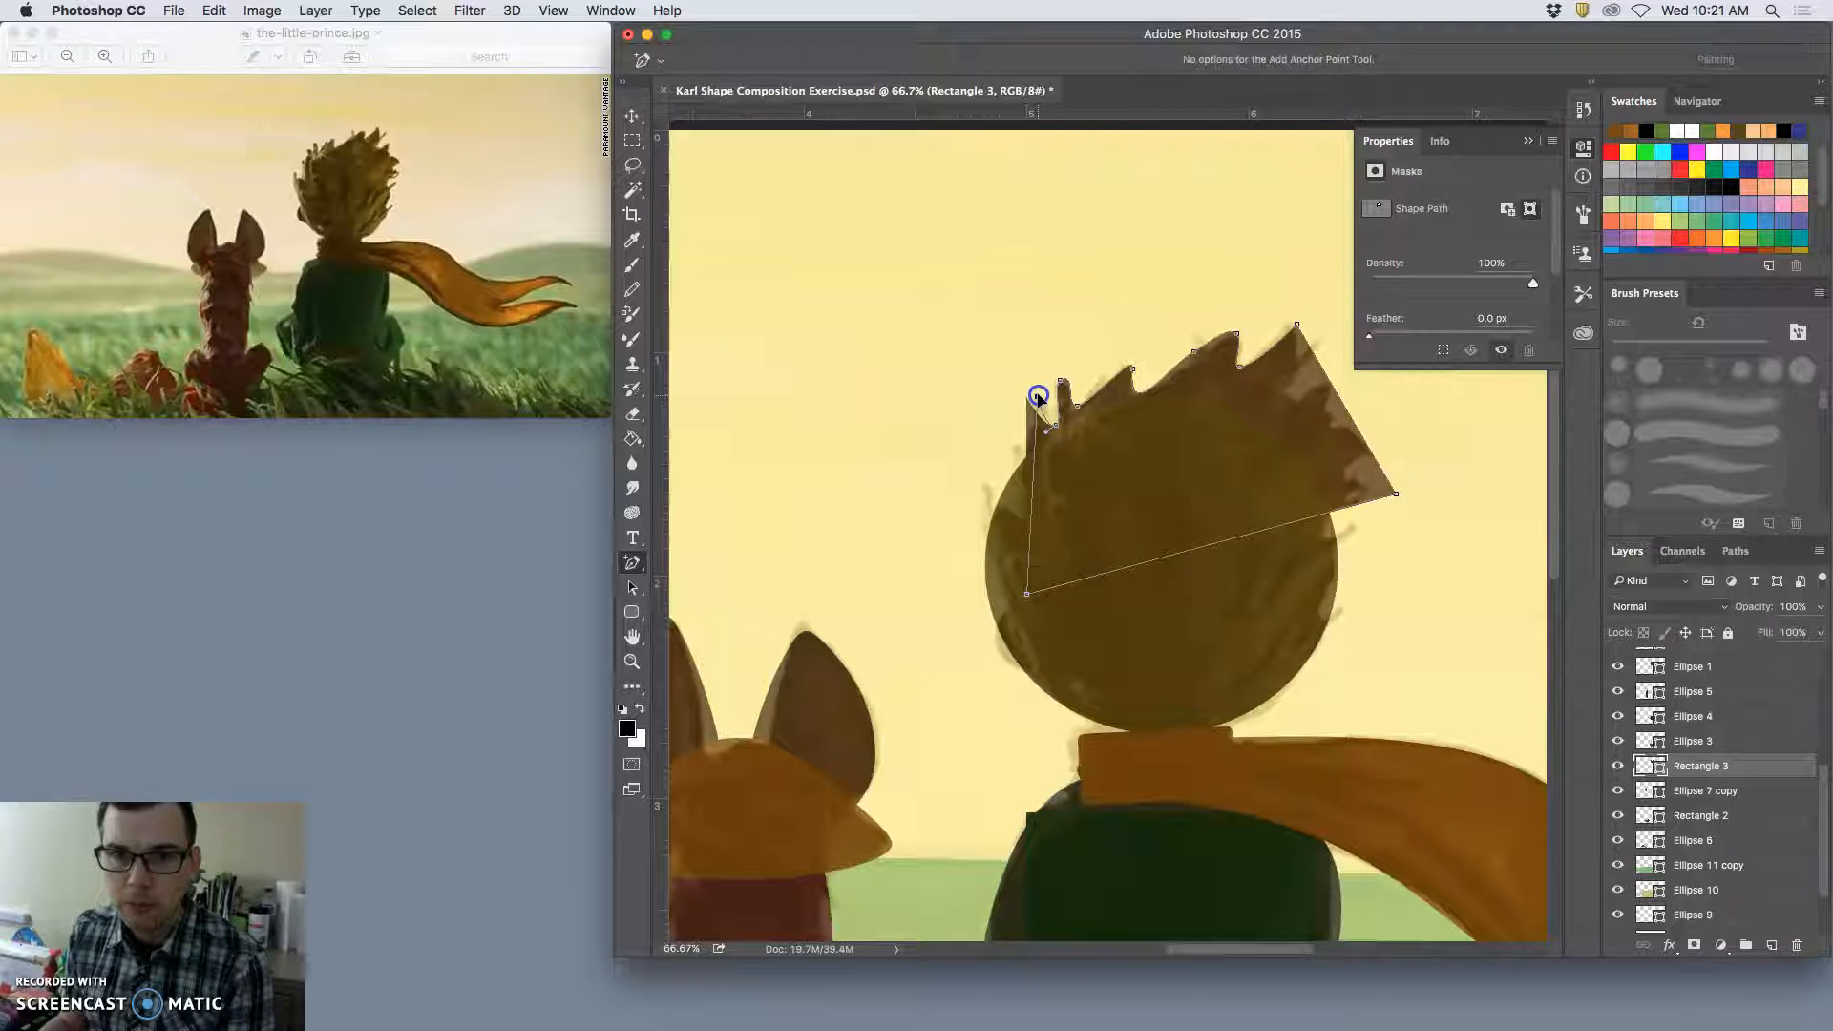
Step: Add an anchor point on the hair's left edge, bow it outward toward the head's outline and adjust the notch beside the narrow tuft
left_click(1030, 530)
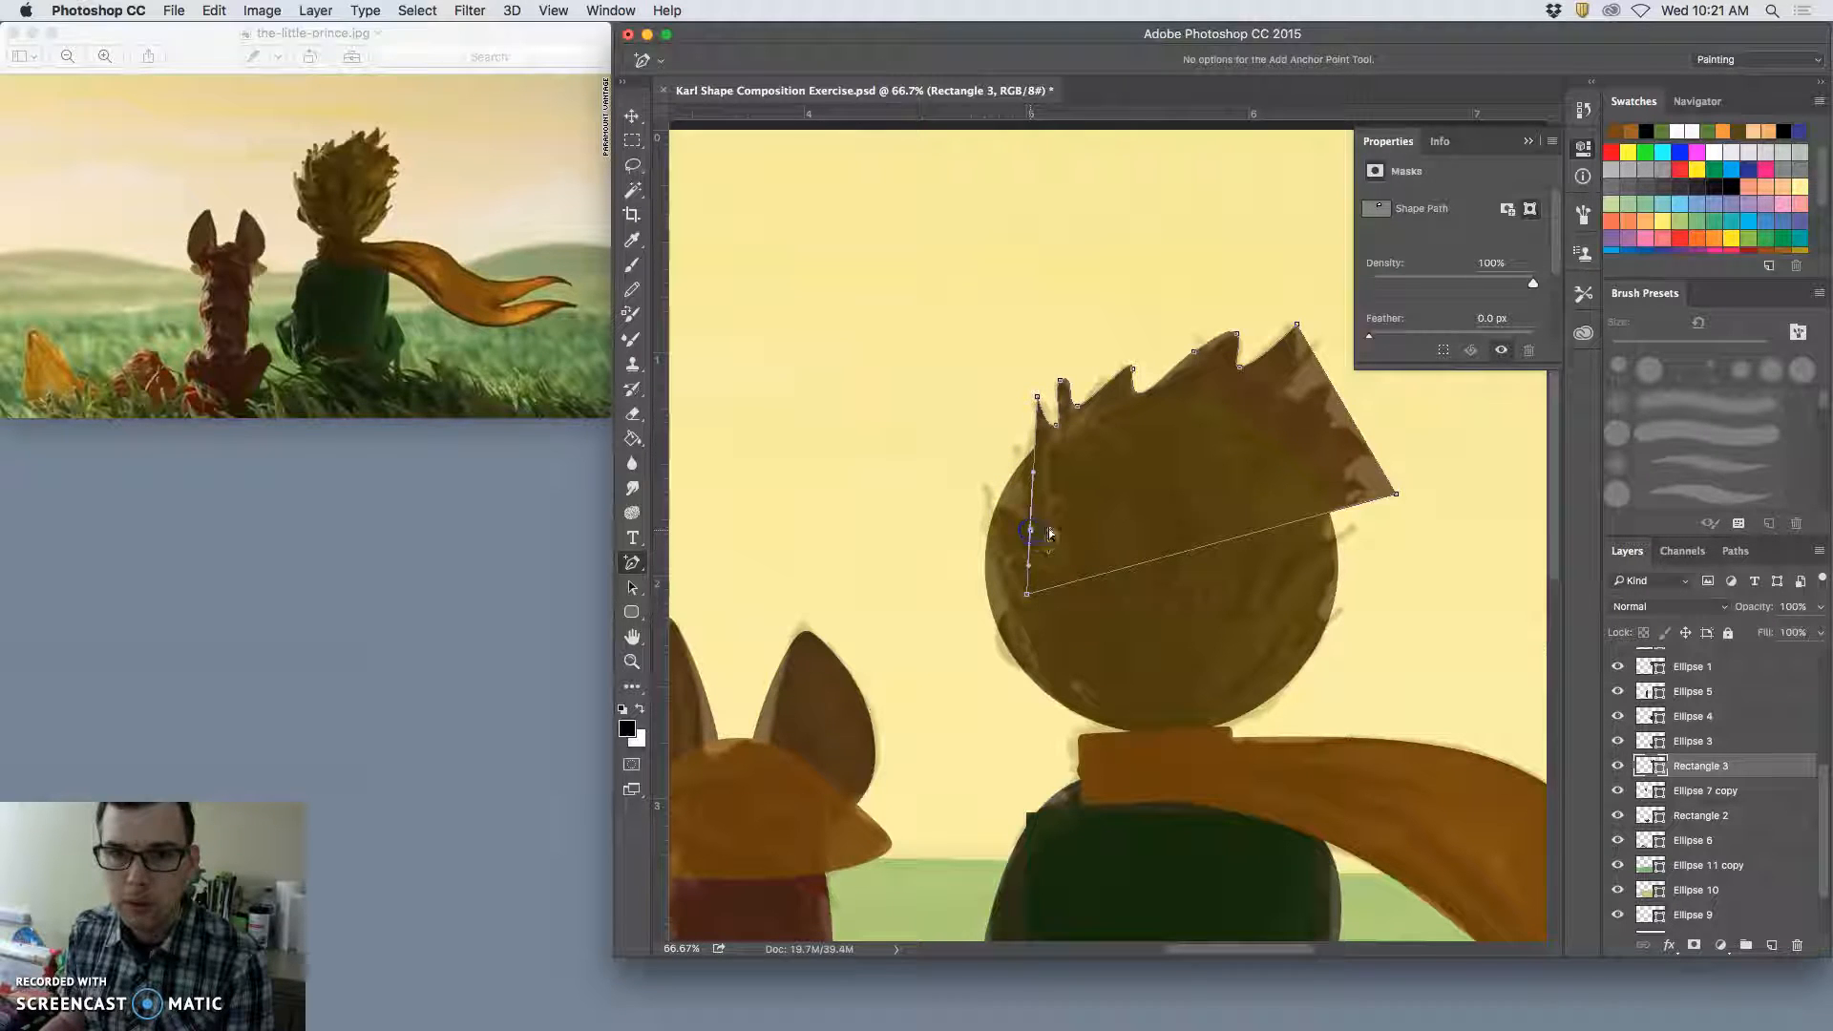
left_click_drag(1031, 531, 1010, 534)
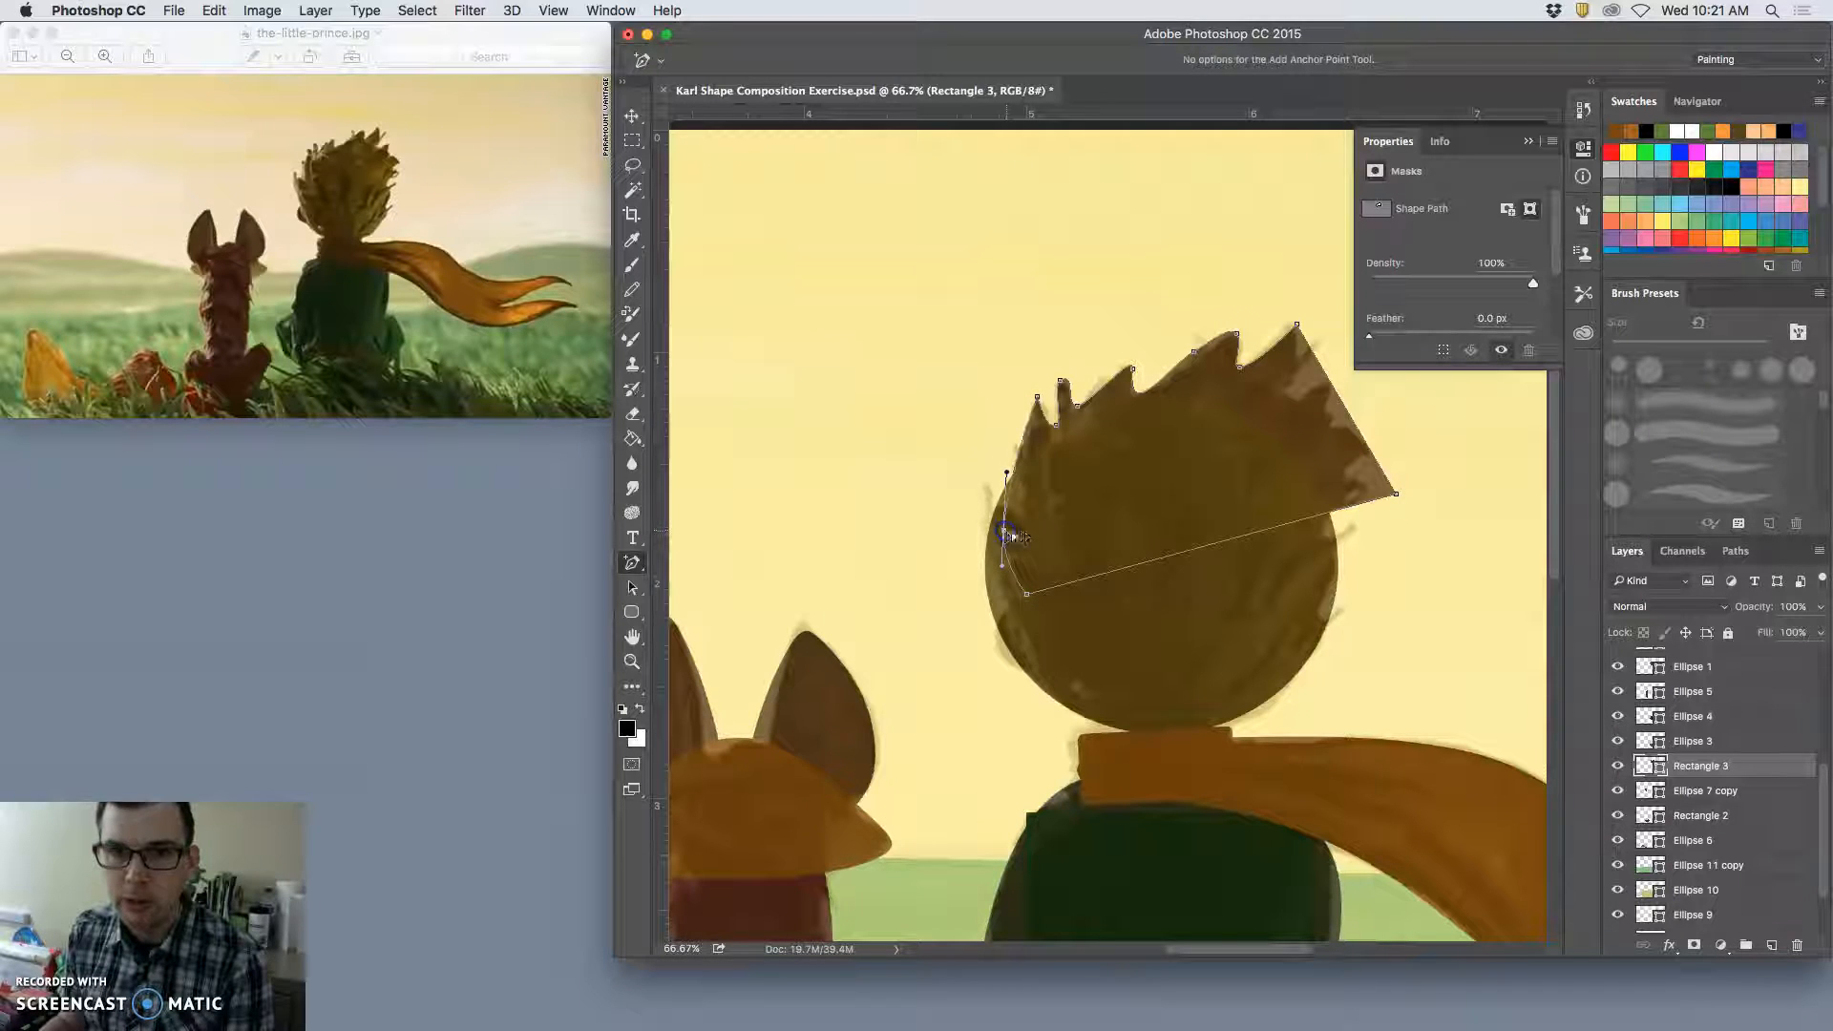
left_click(1066, 459)
left_click_drag(1058, 426, 1060, 420)
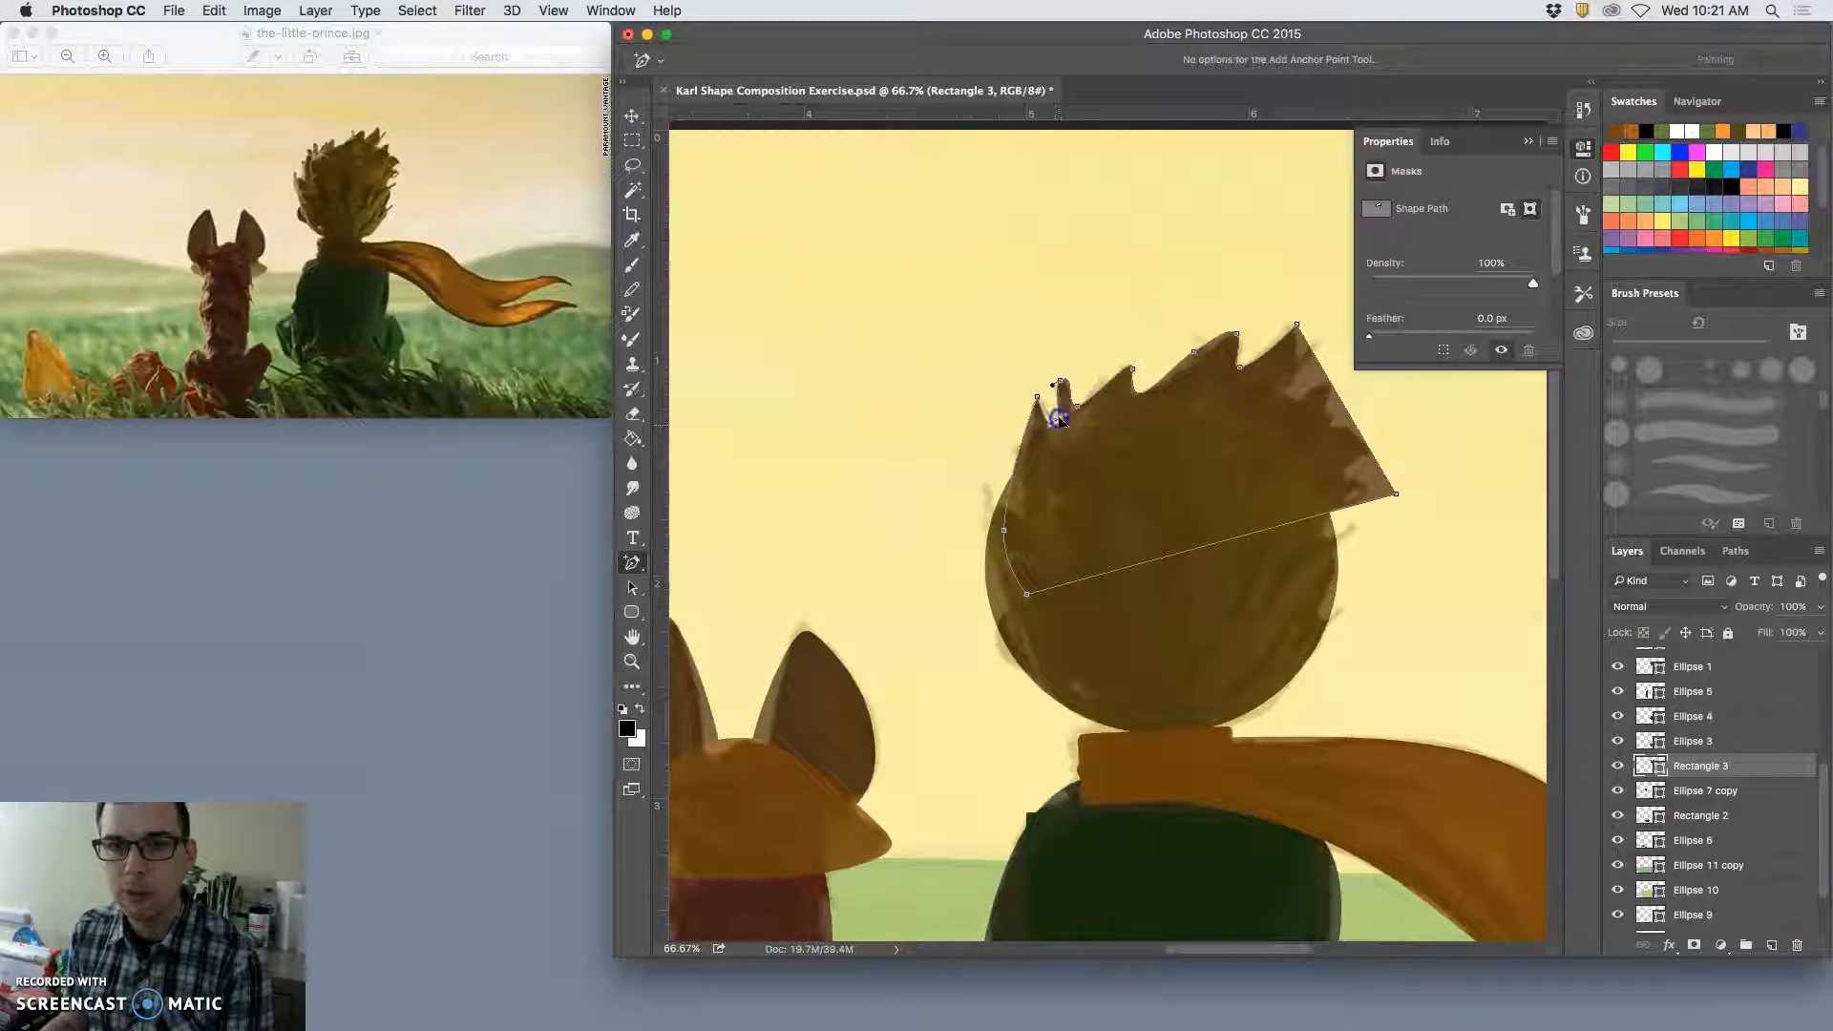
Step: Adjust the tip and curve of the middle tuft on the hair's upper edge to match the reference
left_click(1133, 371)
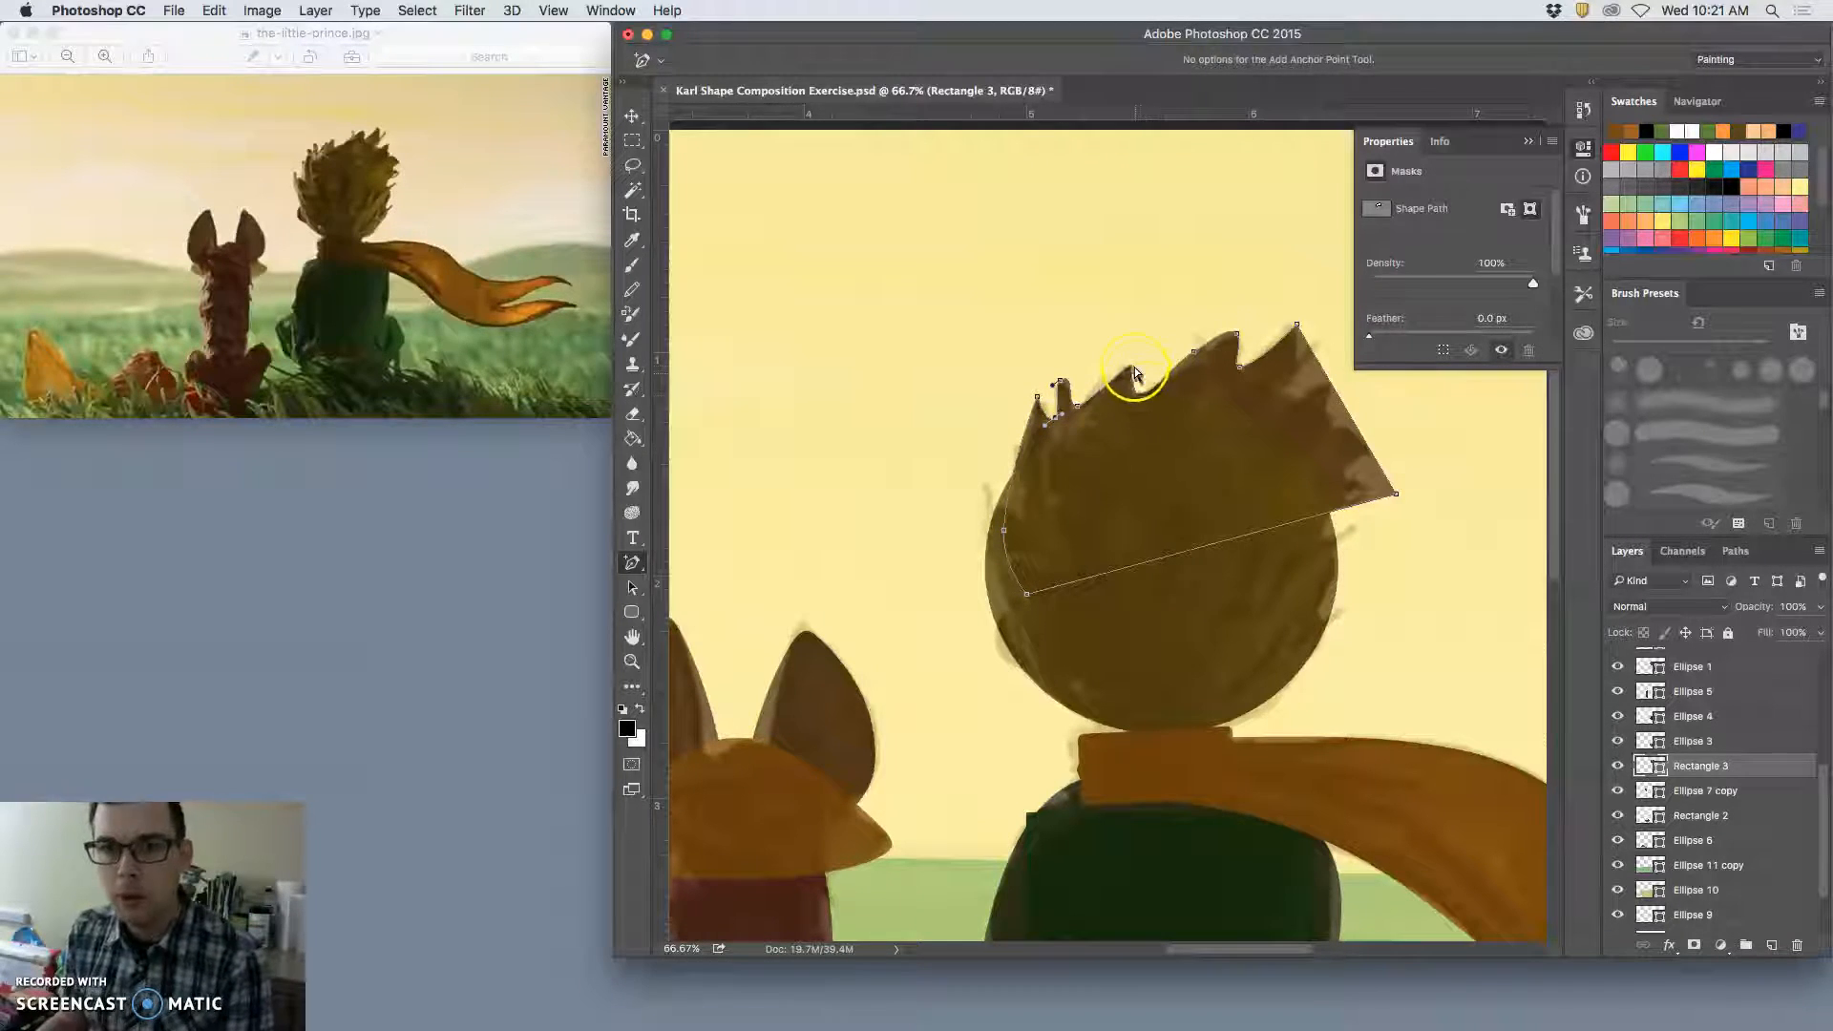
left_click_drag(1133, 371, 1128, 368)
left_click(1200, 379)
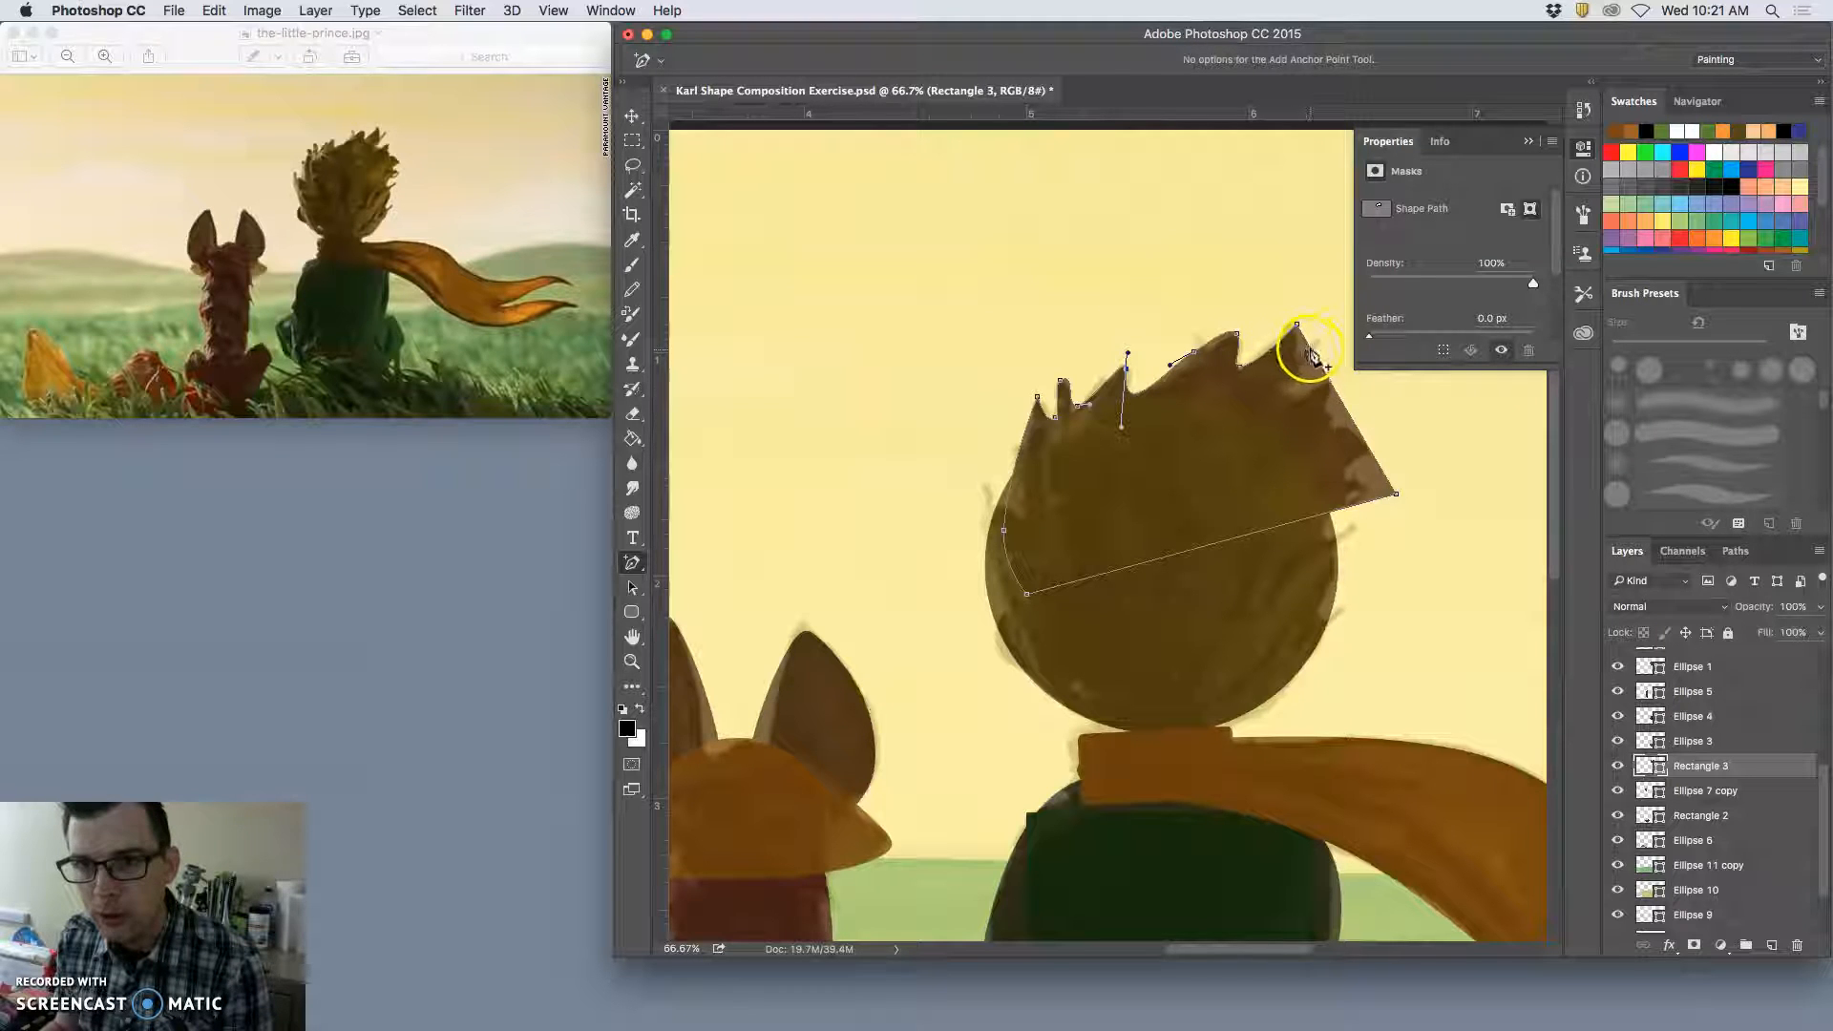
Step: Add anchor points beside the hair's highest tip and shape a thin spike with a deep notch below it
left_click_drag(1313, 354, 1304, 346)
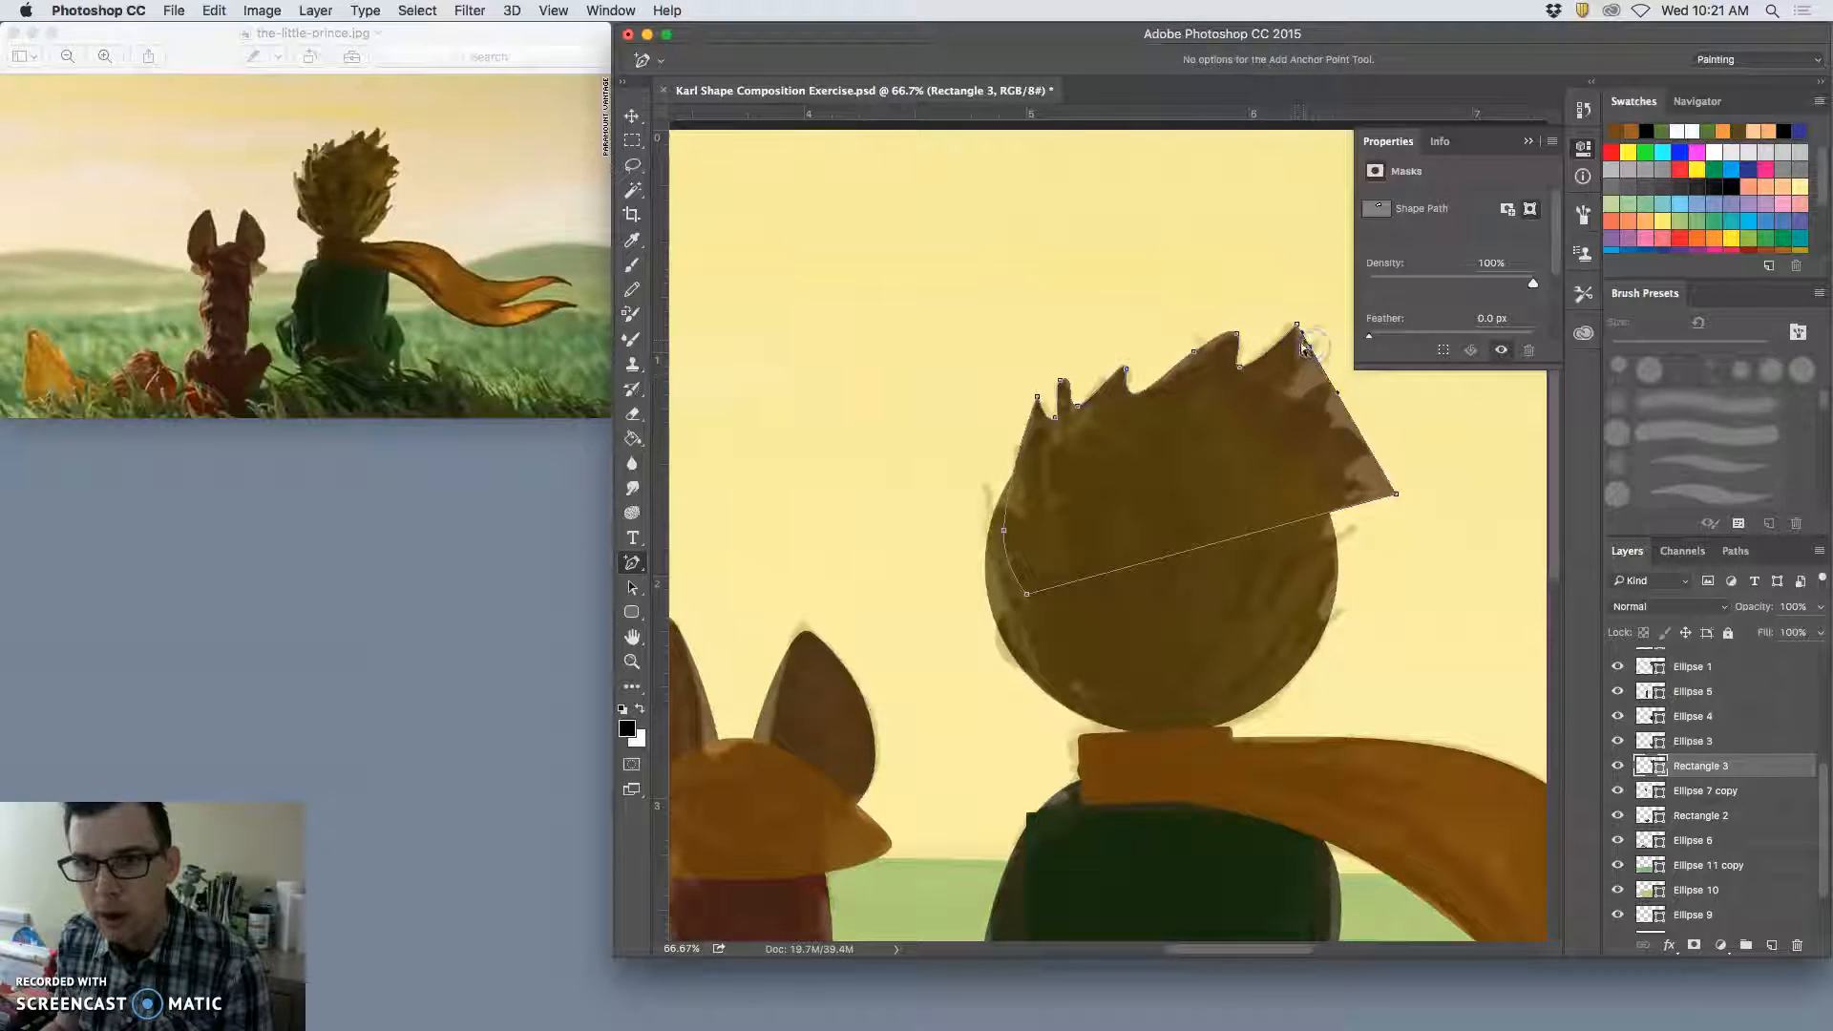
left_click(1299, 349)
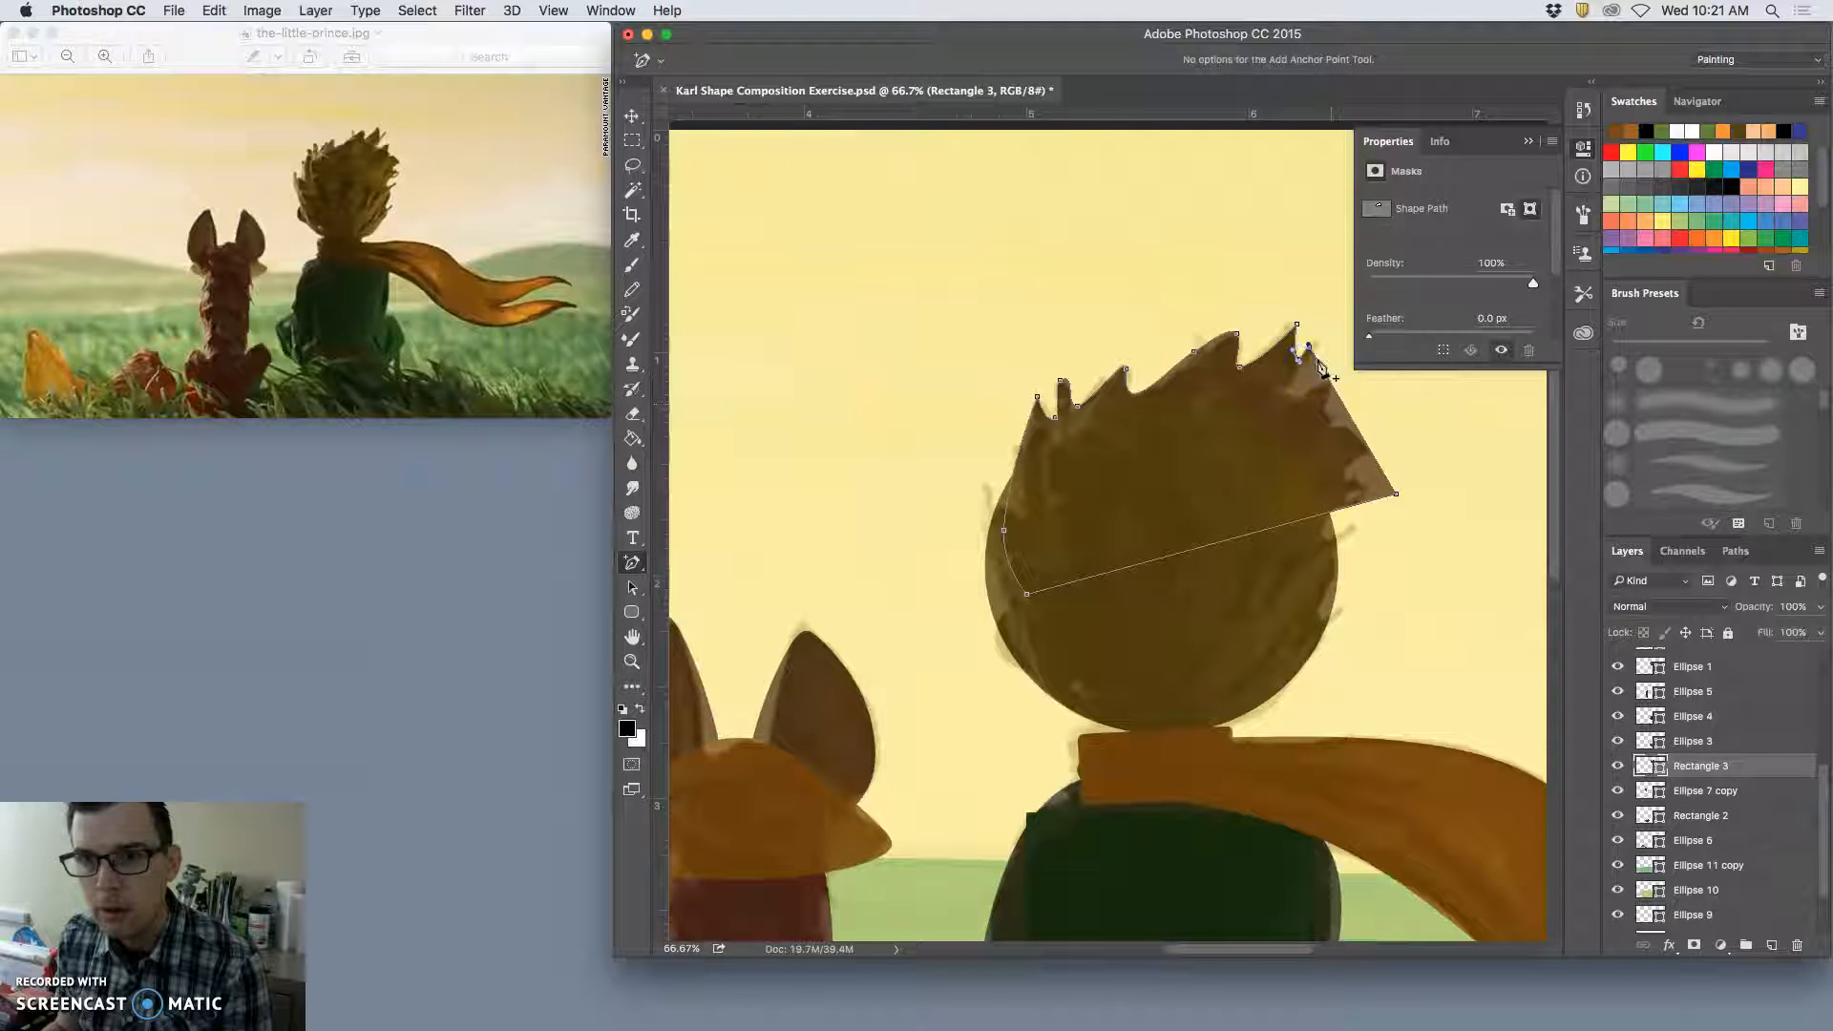
left_click_drag(1314, 341, 1327, 382)
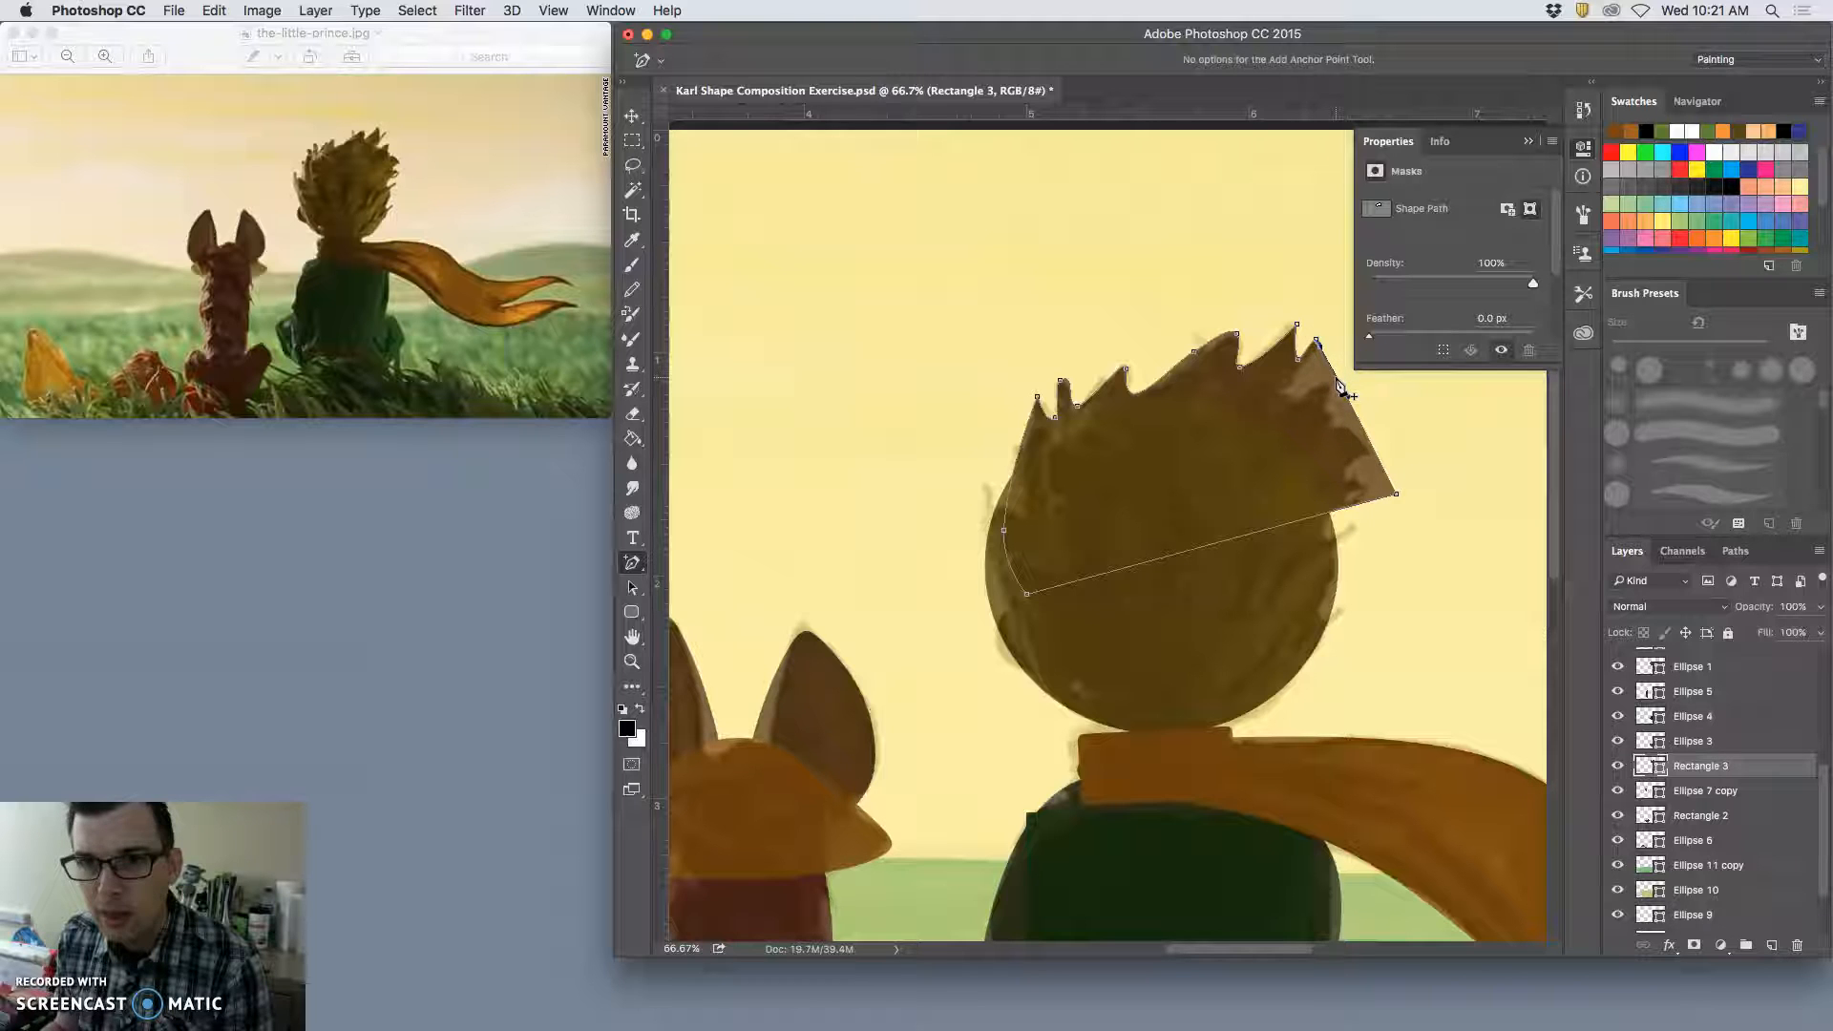
left_click(1330, 362)
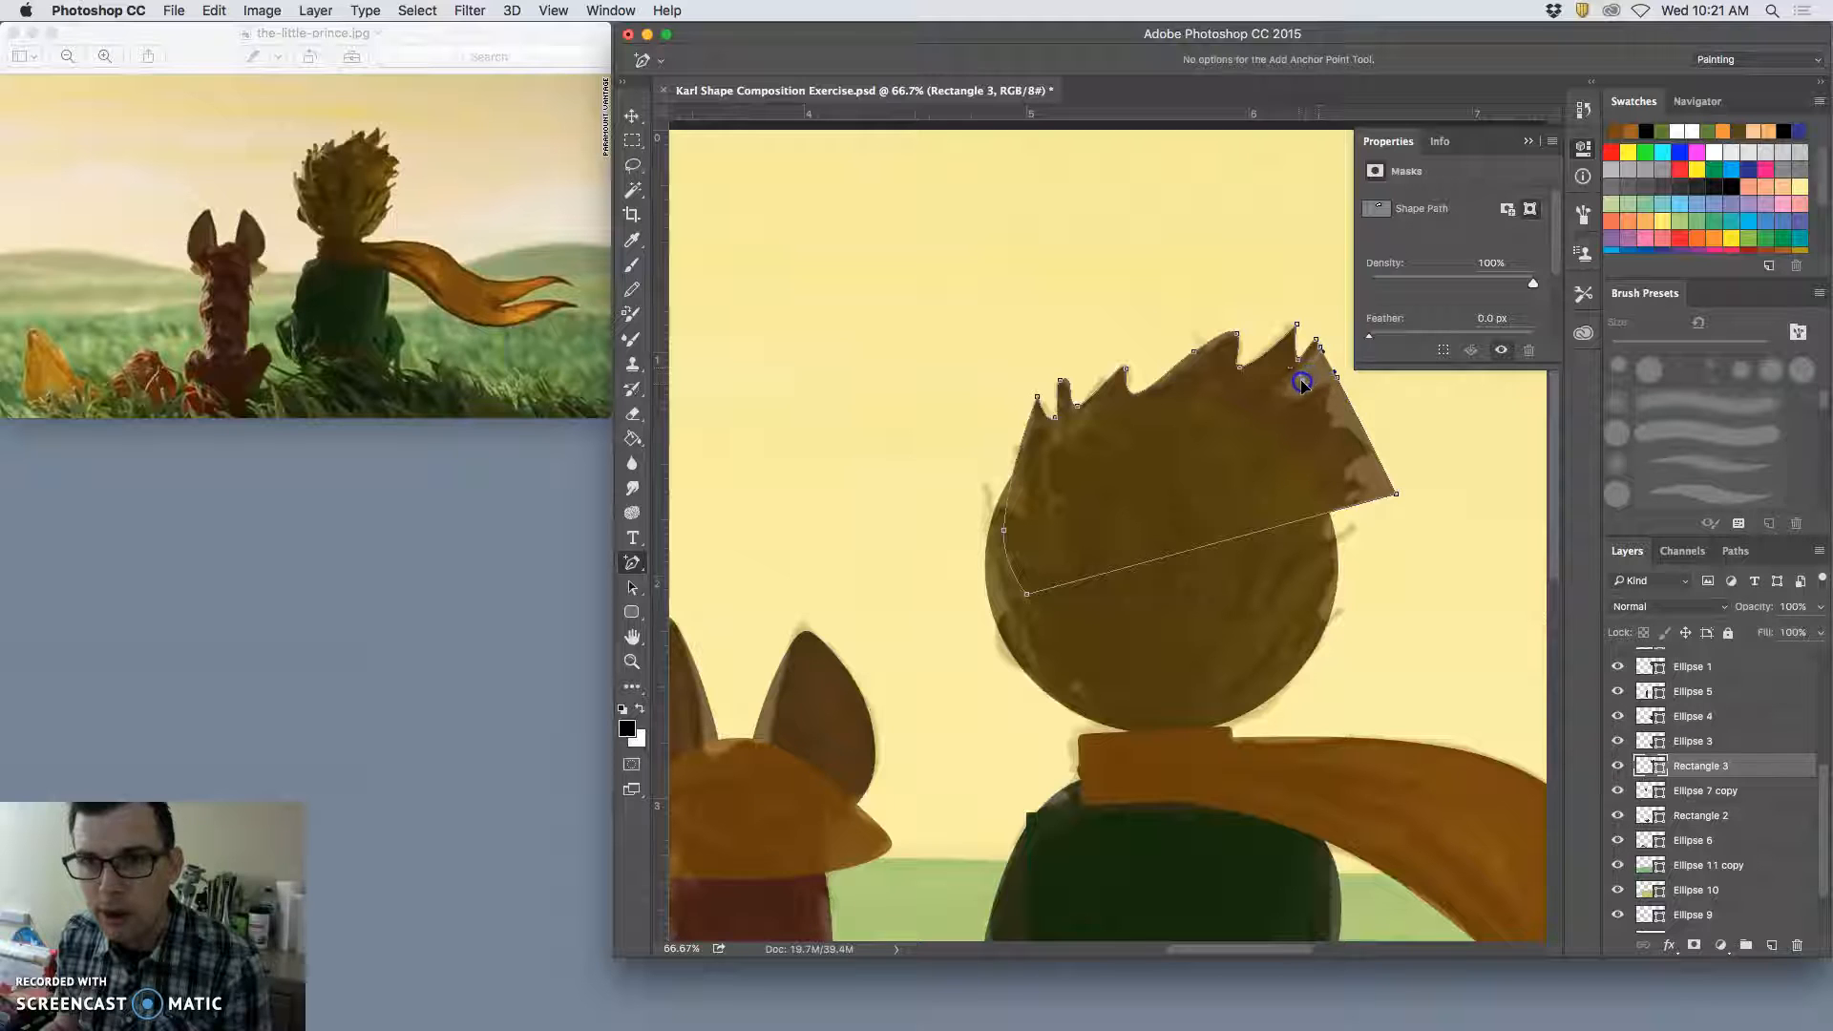
left_click_drag(1286, 398, 1287, 397)
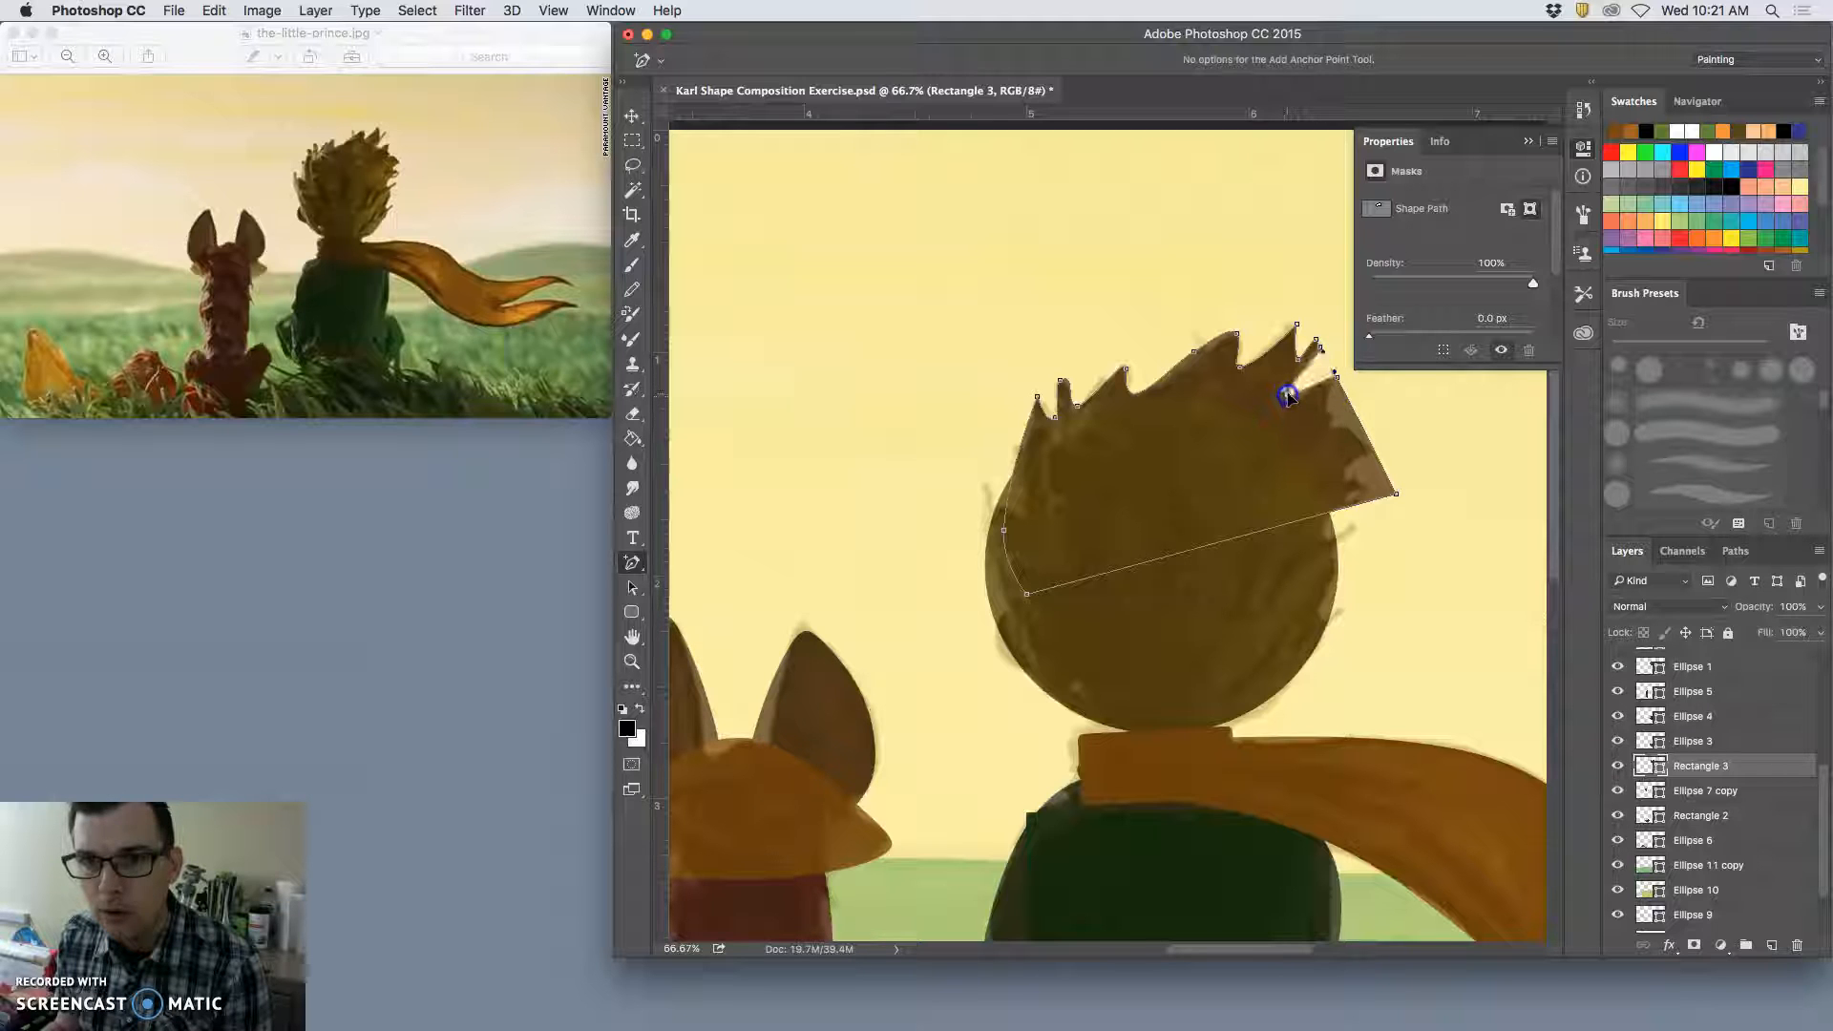
Step: Add anchor points down the hair's right edge and pull them inward to form the next spike and notch
left_click(1347, 399)
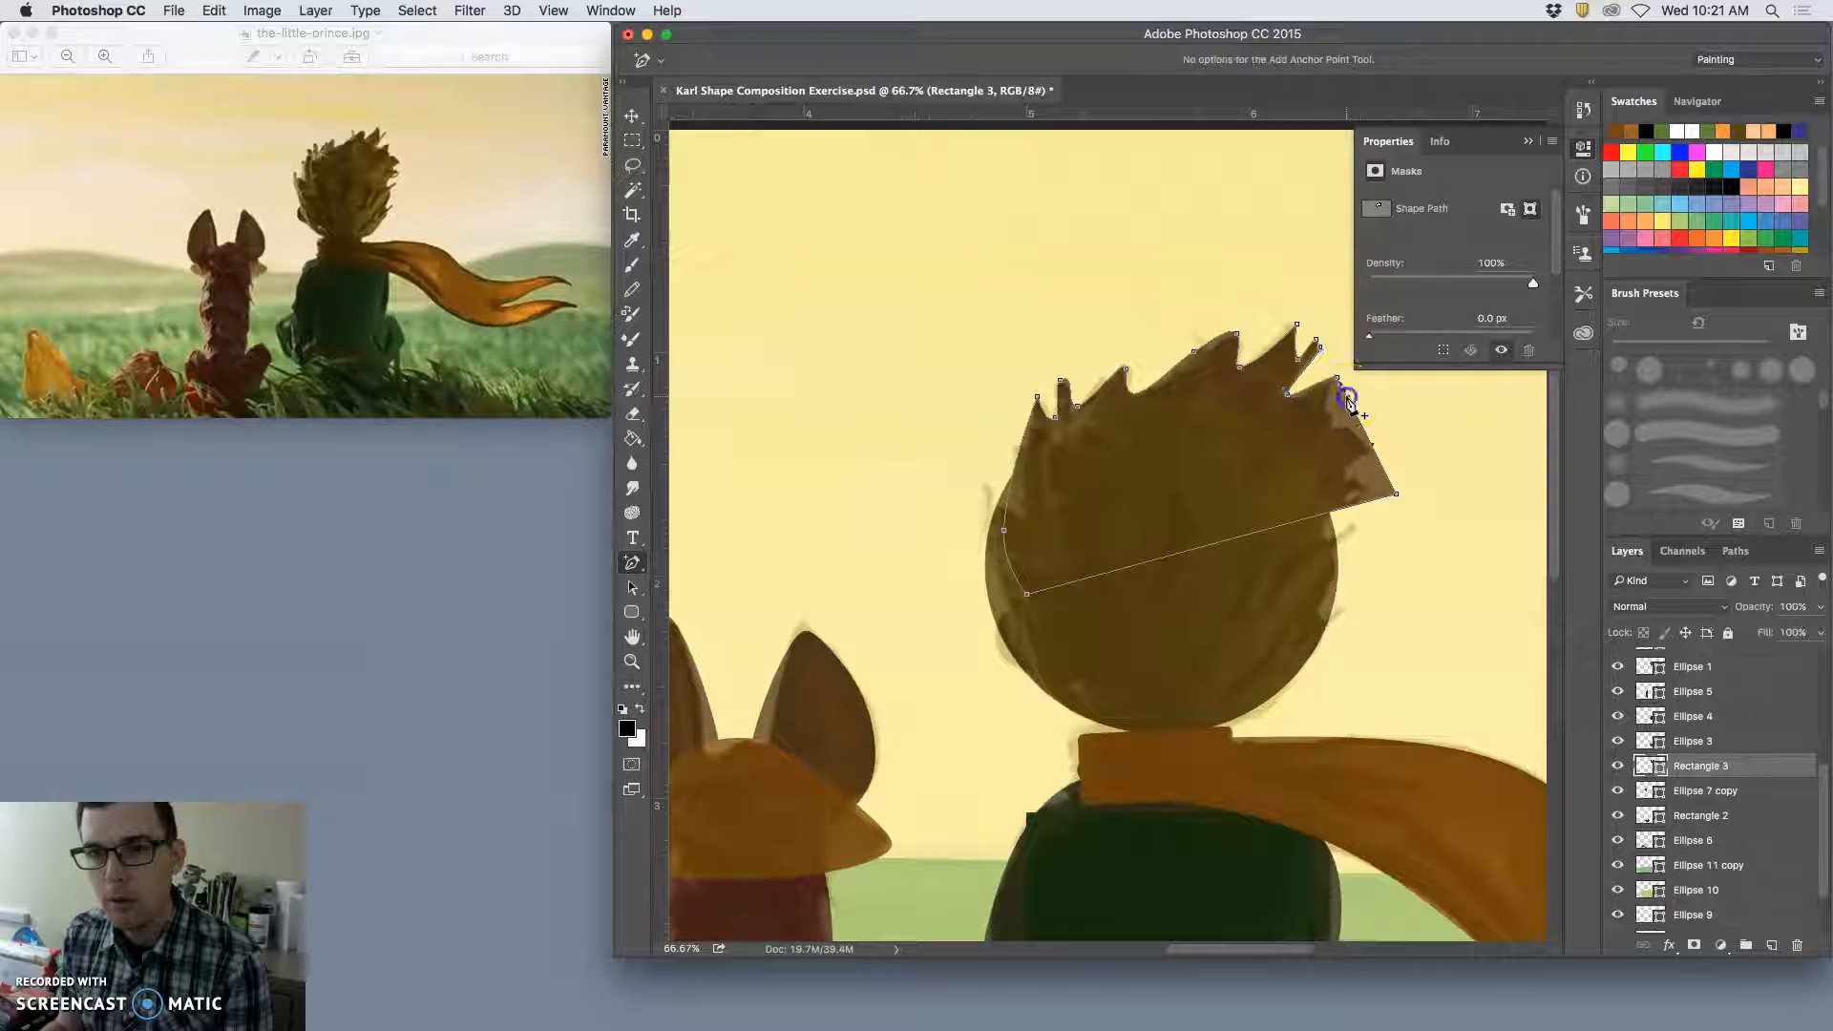
mouse_move(1338, 397)
left_mouse_down()
mouse_move(1346, 465)
mouse_move(1352, 421)
mouse_move(1379, 405)
mouse_move(1367, 432)
mouse_move(1342, 434)
left_mouse_up()
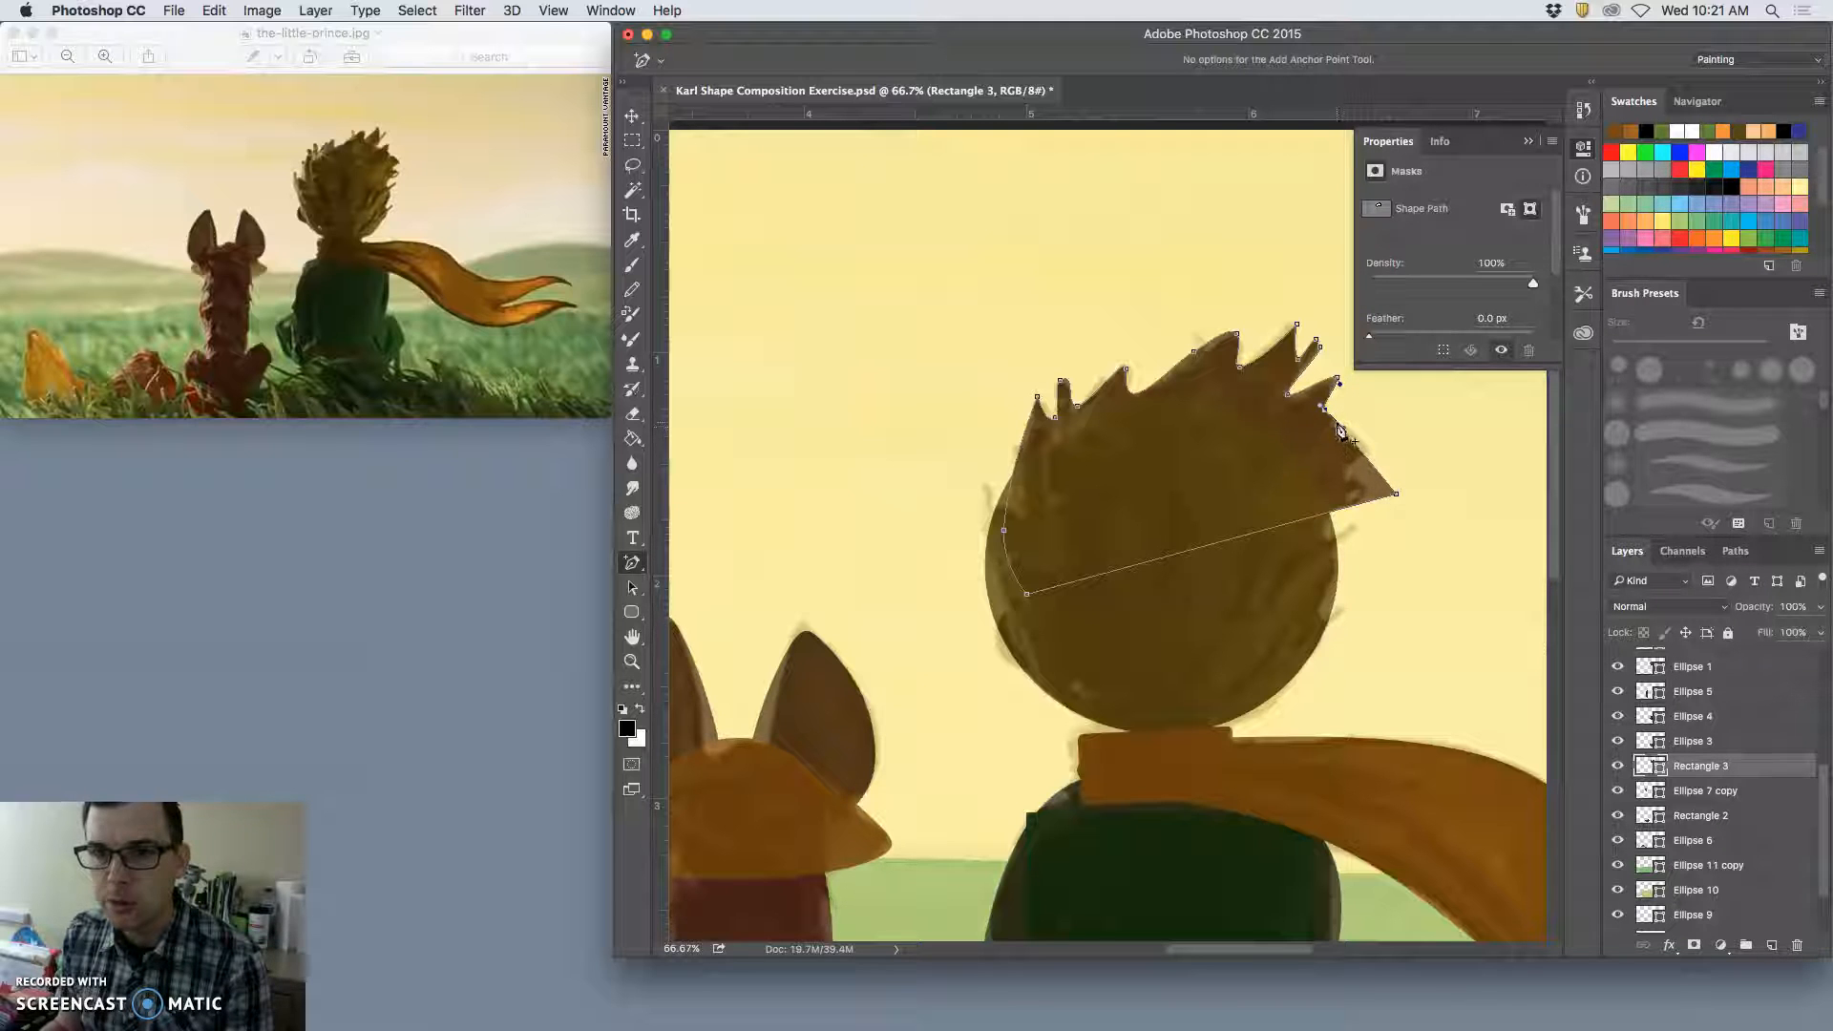
left_click_drag(1336, 427, 1328, 434)
left_click_drag(1336, 426, 1331, 439)
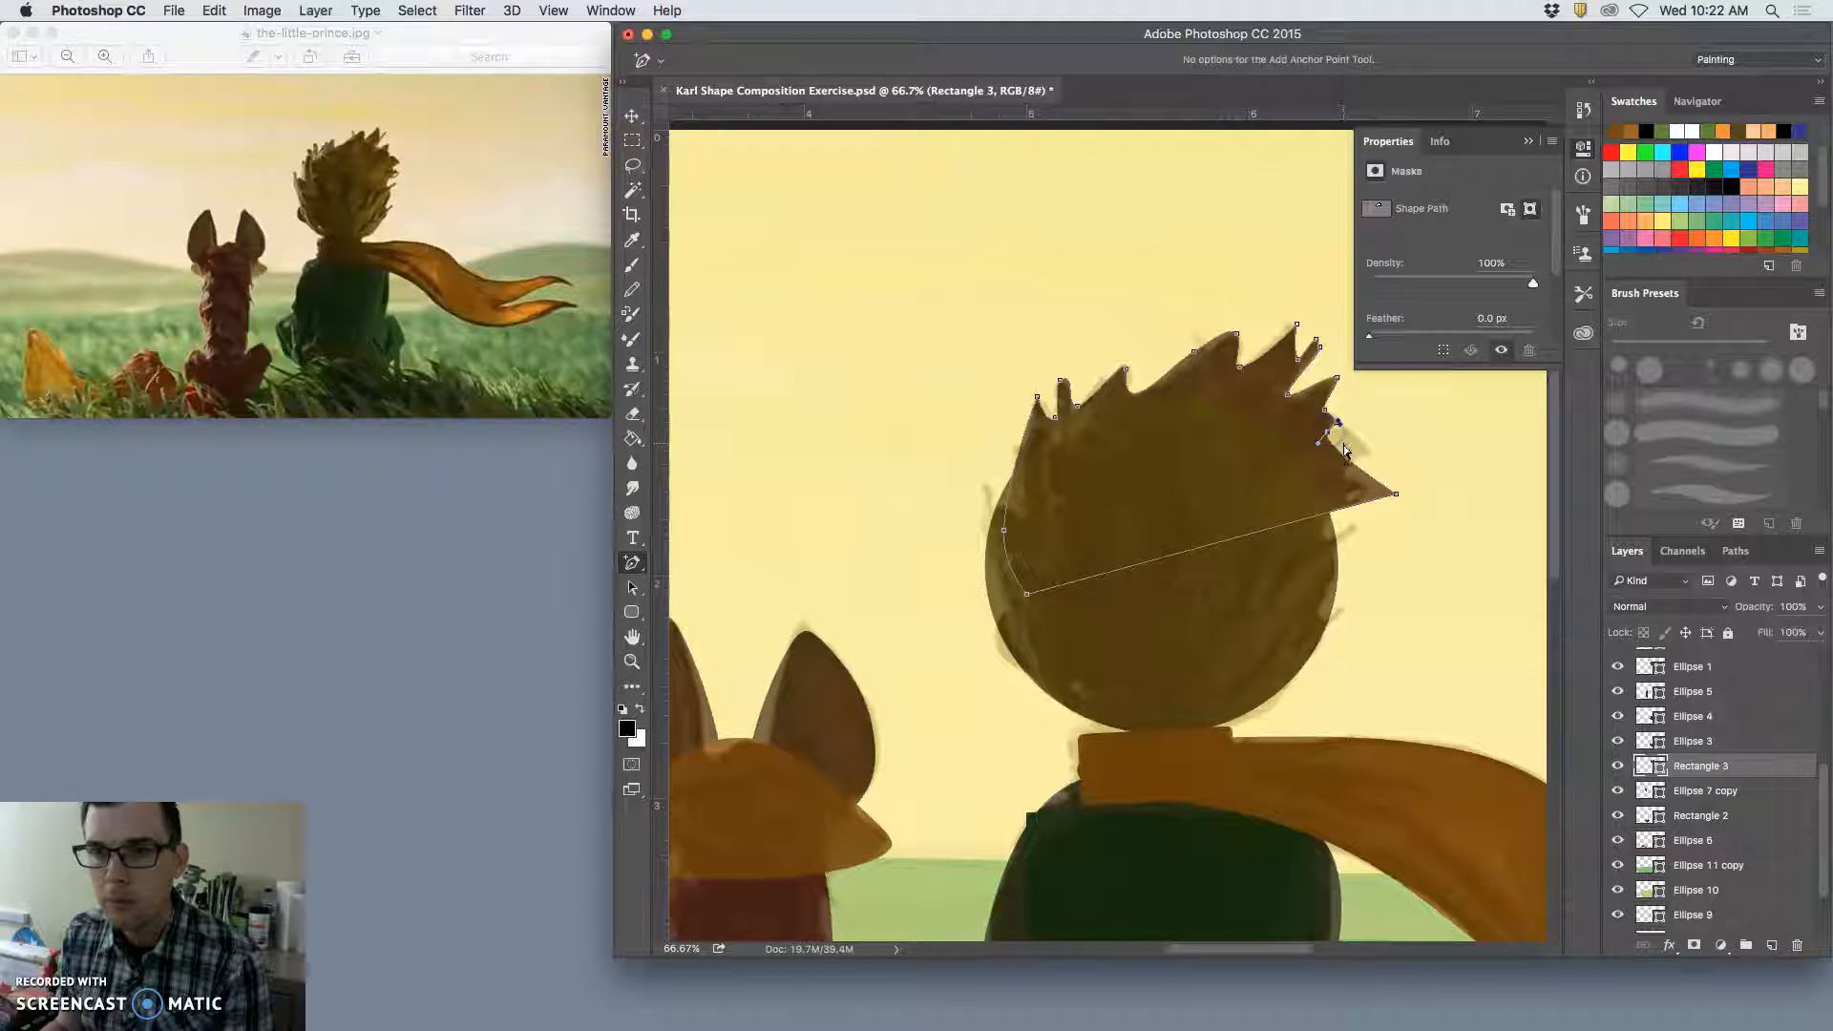
Step: Pull the hair's lower-right corner inward and bend the edge above it outward toward the reference outline
left_click(1396, 495)
mouse_move(1396, 494)
left_mouse_down()
mouse_move(1350, 491)
mouse_move(1368, 486)
left_mouse_up()
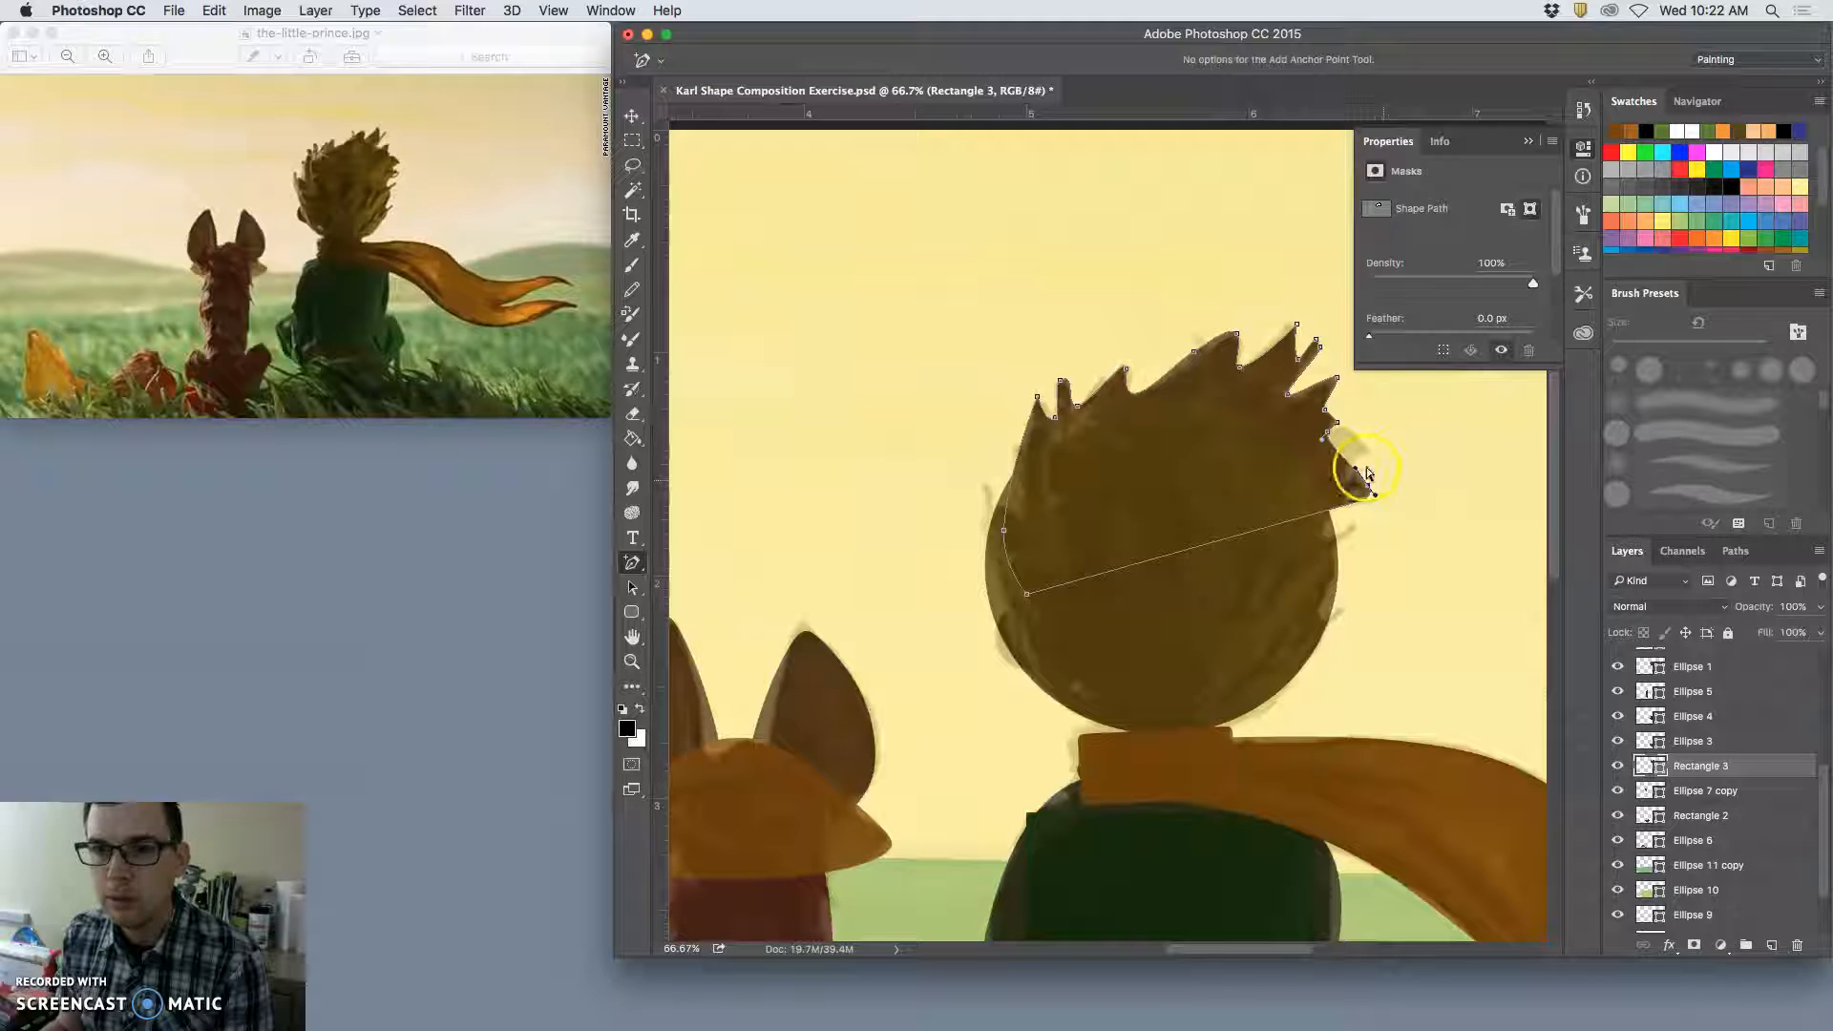
left_click(1331, 446)
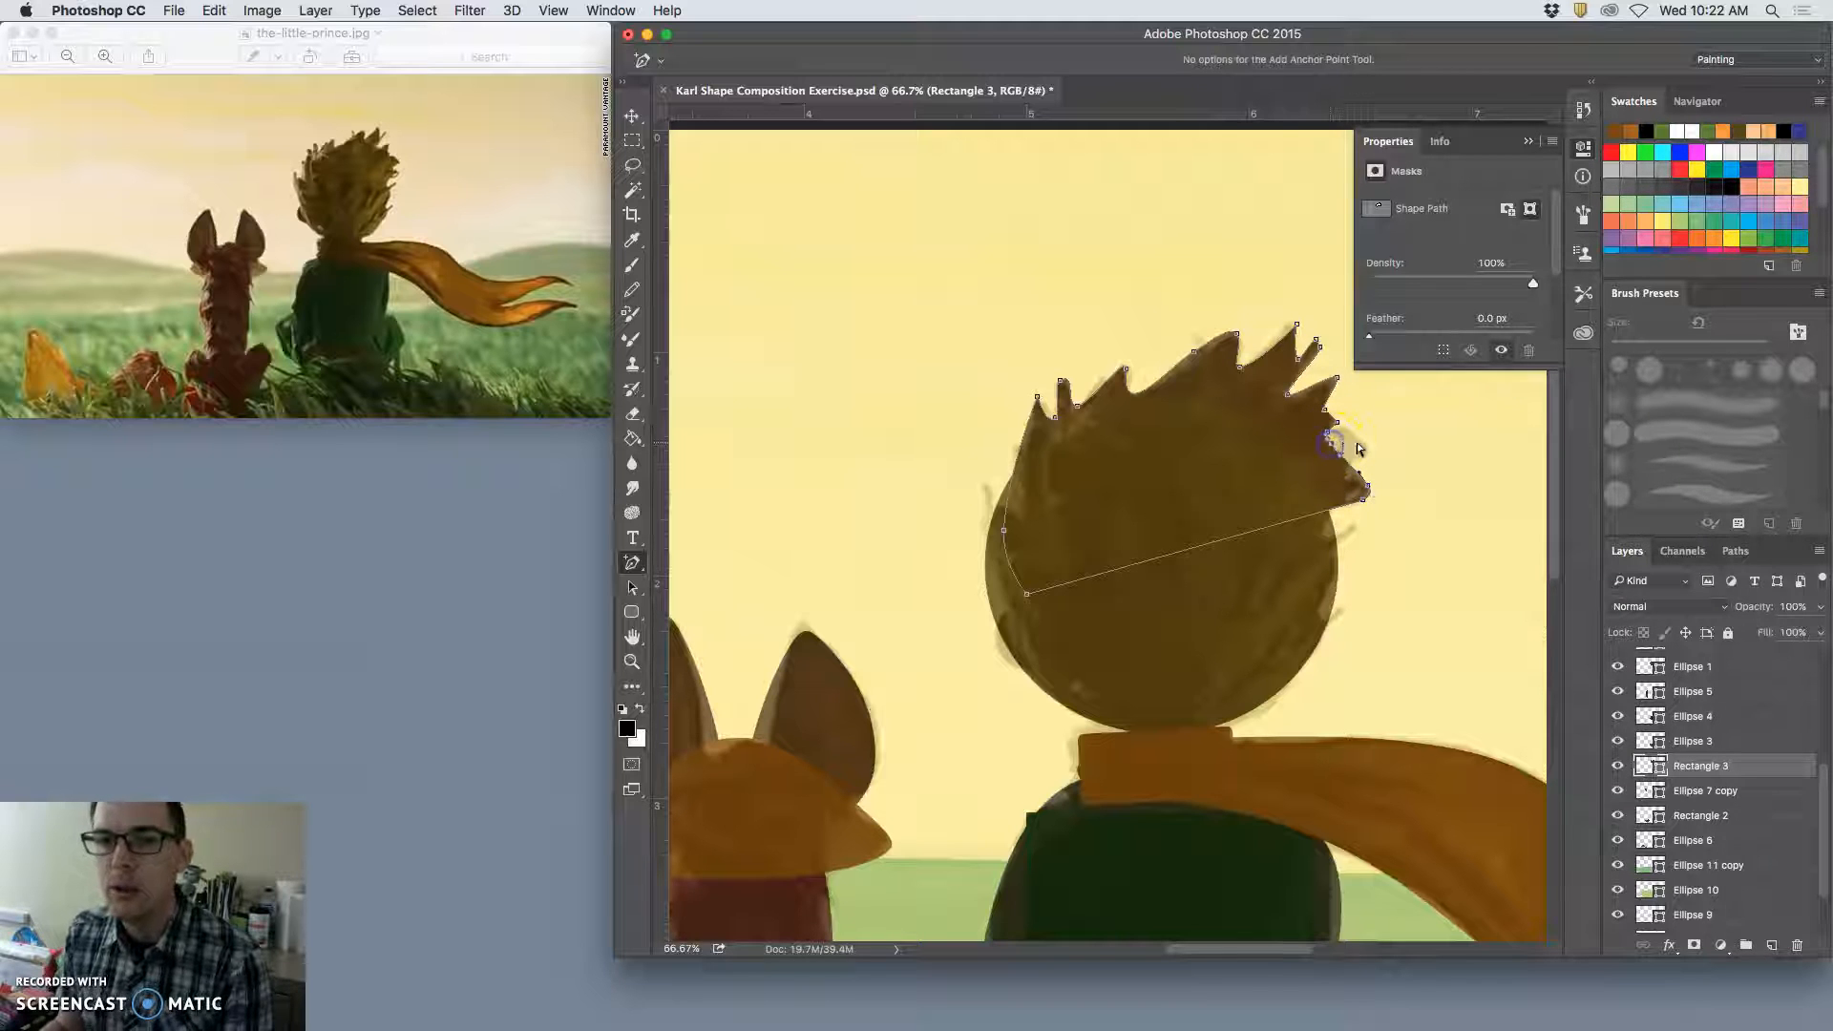
mouse_move(1331, 449)
left_mouse_down()
mouse_move(1349, 439)
mouse_move(1360, 466)
left_mouse_up()
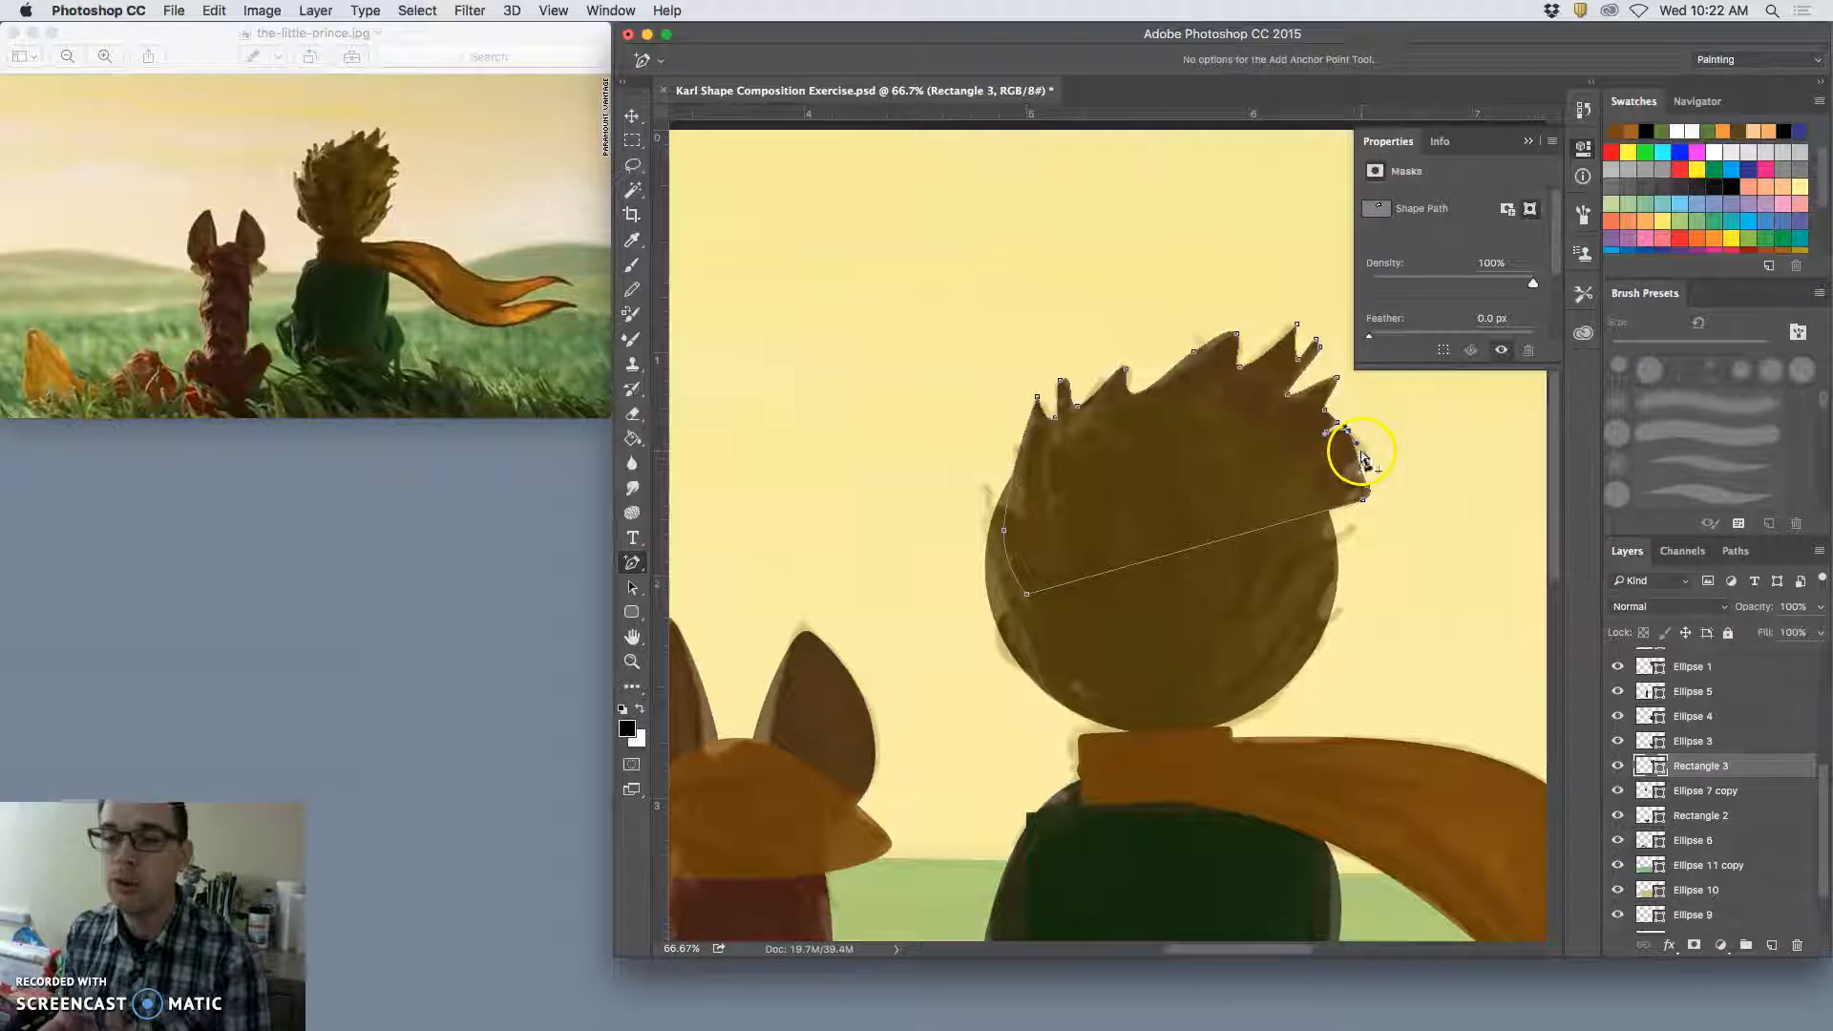
Step: Add anchor points on the lower right edge of the hair and cut a notch between its two lowest spikes
left_click(1368, 449)
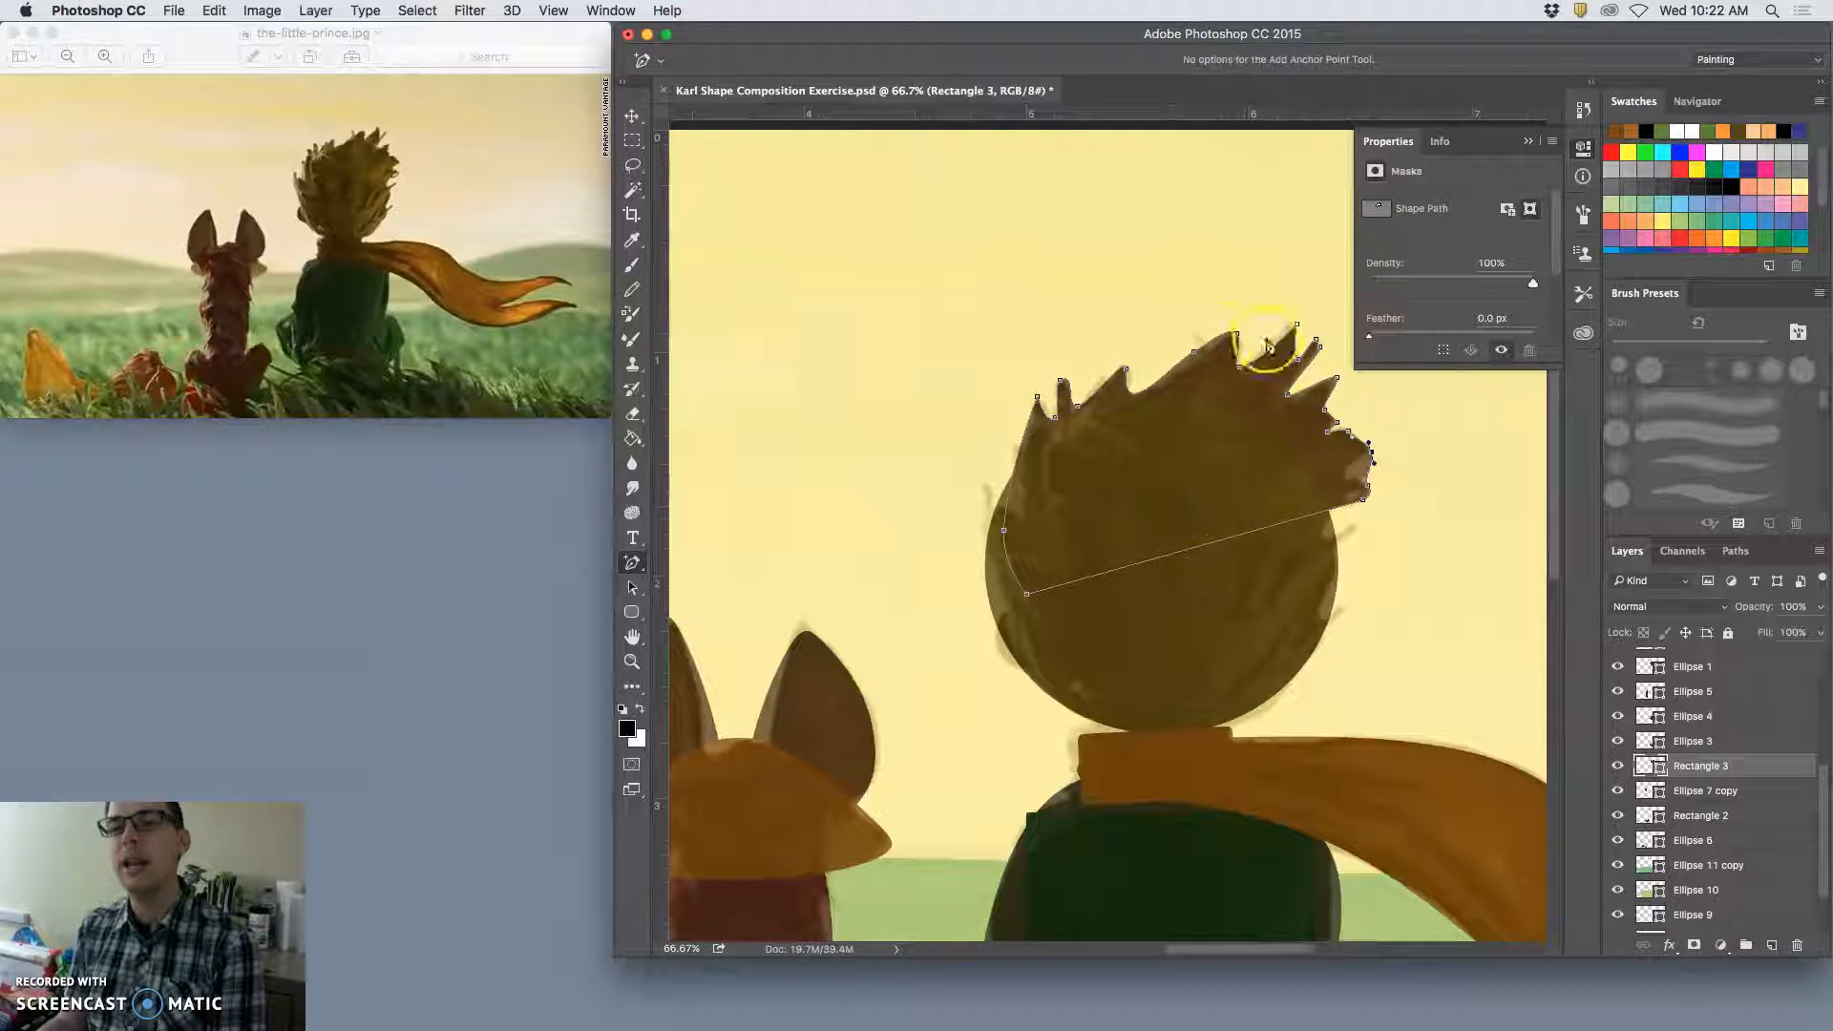
left_click_drag(1339, 505, 1342, 496)
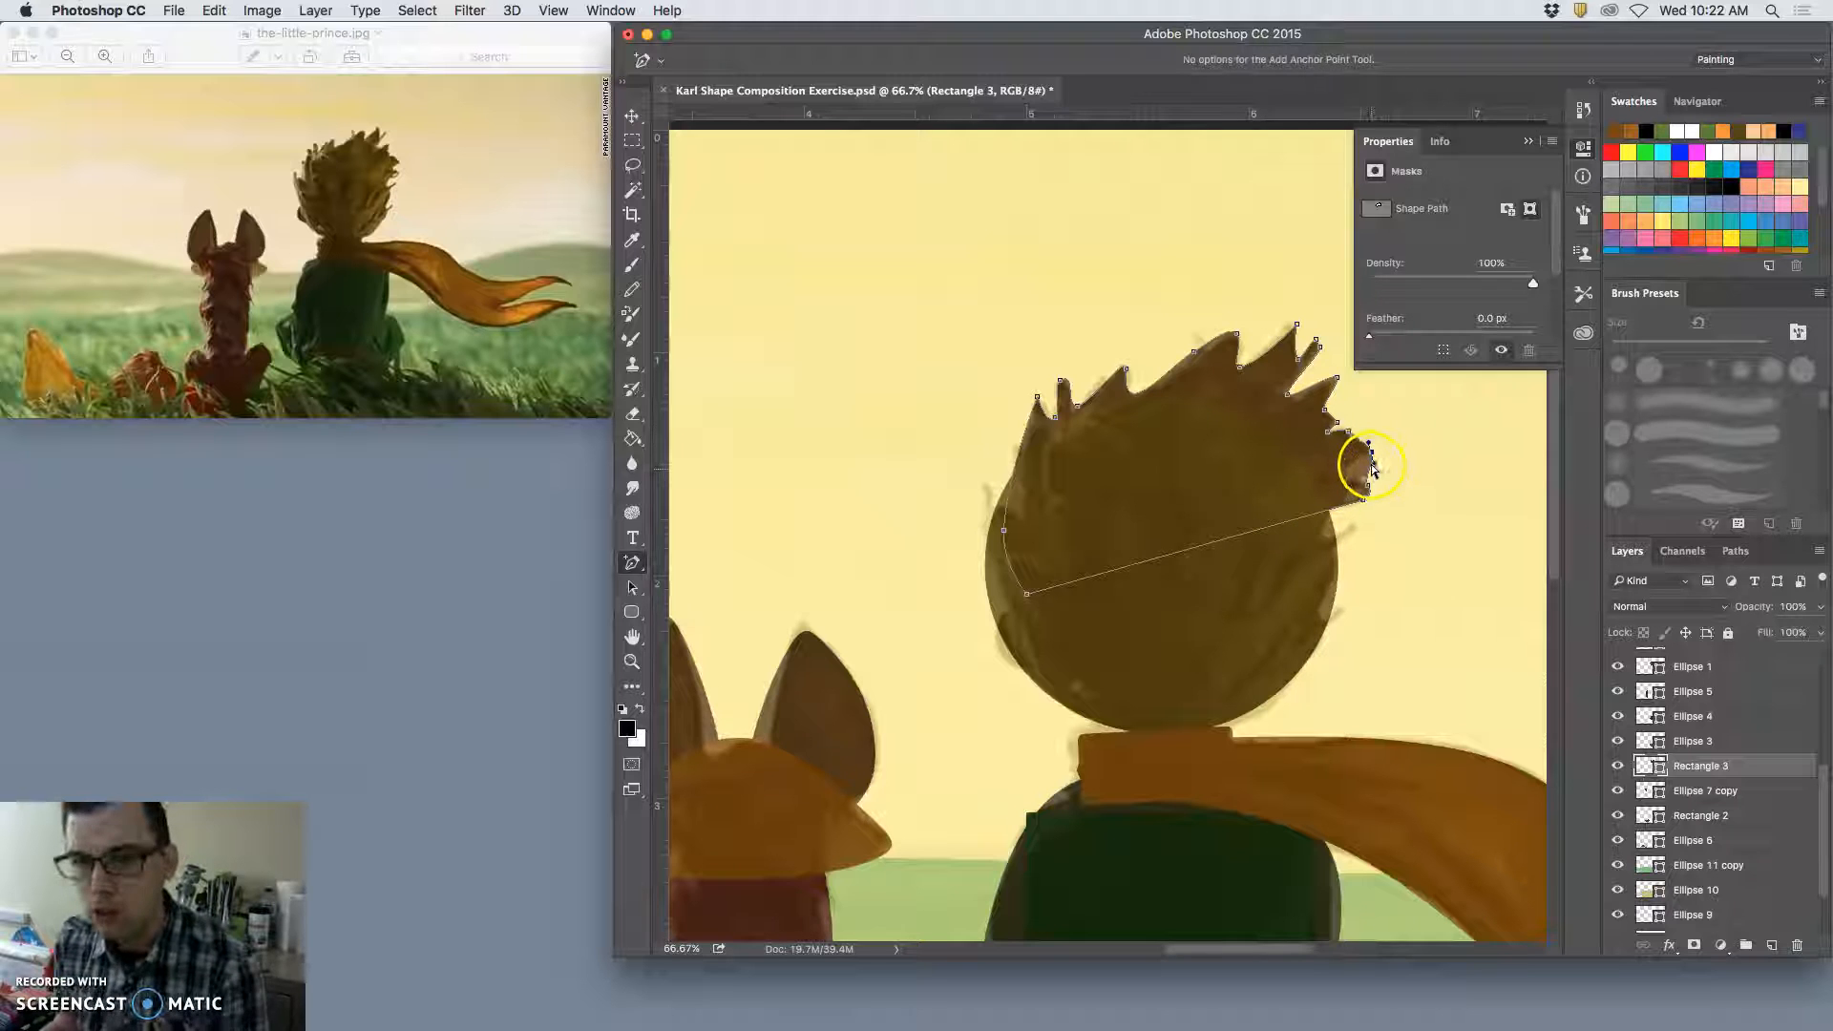
left_click(1368, 473)
left_click(1346, 472)
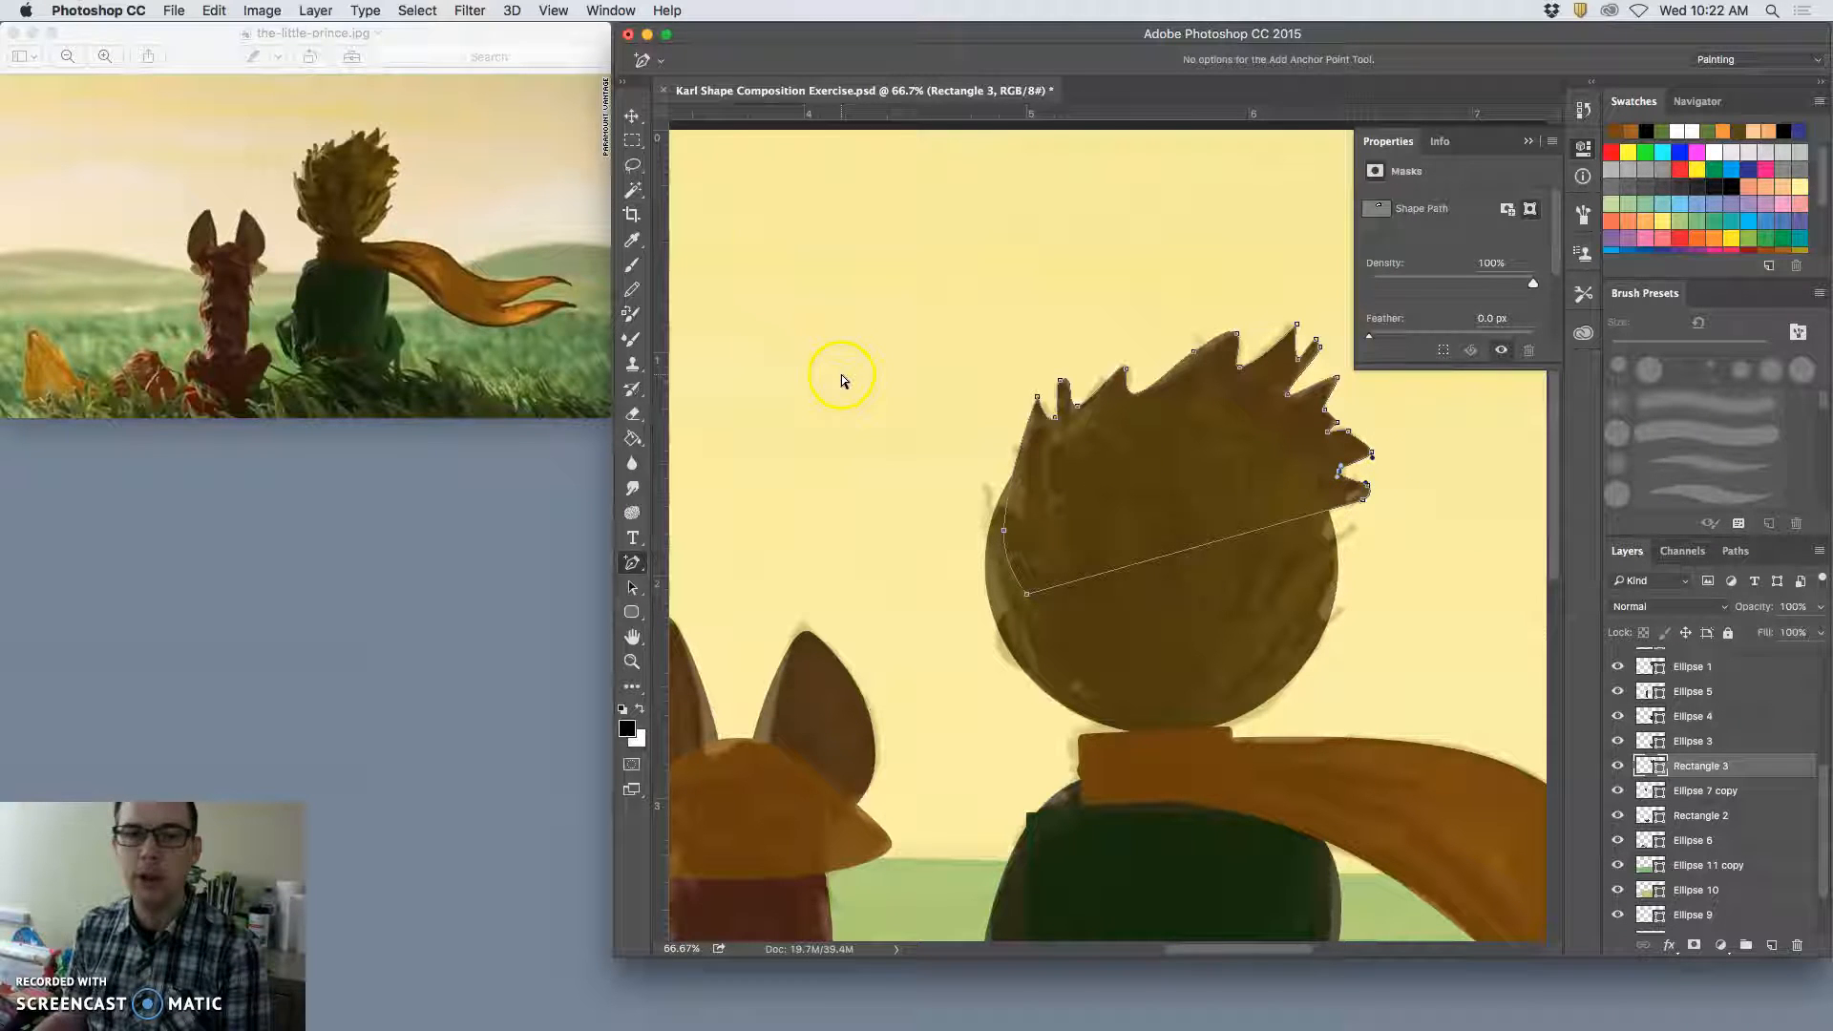
Step: Try deleting the anchor point on the hair's top edge between two large tufts, and undo the deletion
left_click(632, 165)
mouse_move(1057, 382)
left_mouse_down()
mouse_move(1197, 503)
mouse_move(1045, 562)
mouse_move(1057, 361)
mouse_move(1101, 411)
mouse_move(1165, 414)
mouse_move(1299, 324)
mouse_move(1308, 365)
mouse_move(1363, 362)
mouse_move(1381, 459)
mouse_move(1428, 516)
mouse_move(1431, 594)
mouse_move(1489, 599)
left_mouse_up()
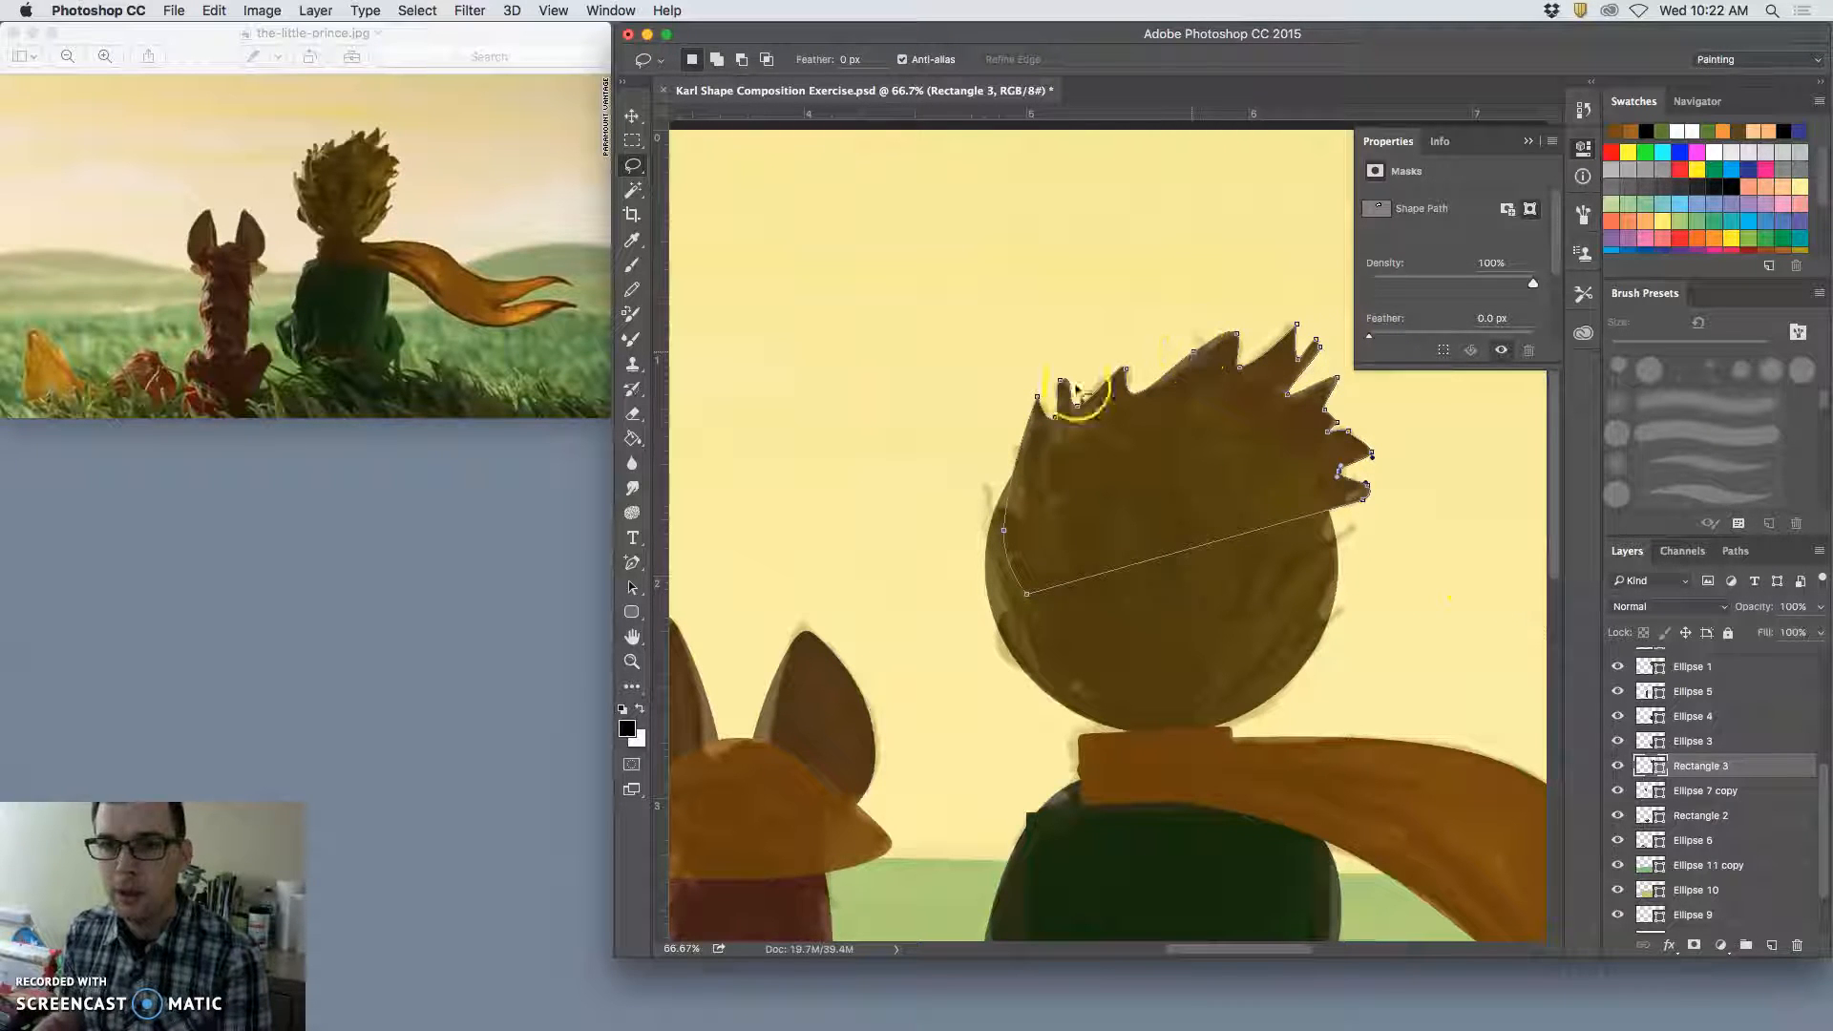
left_click_drag(637, 563, 691, 613)
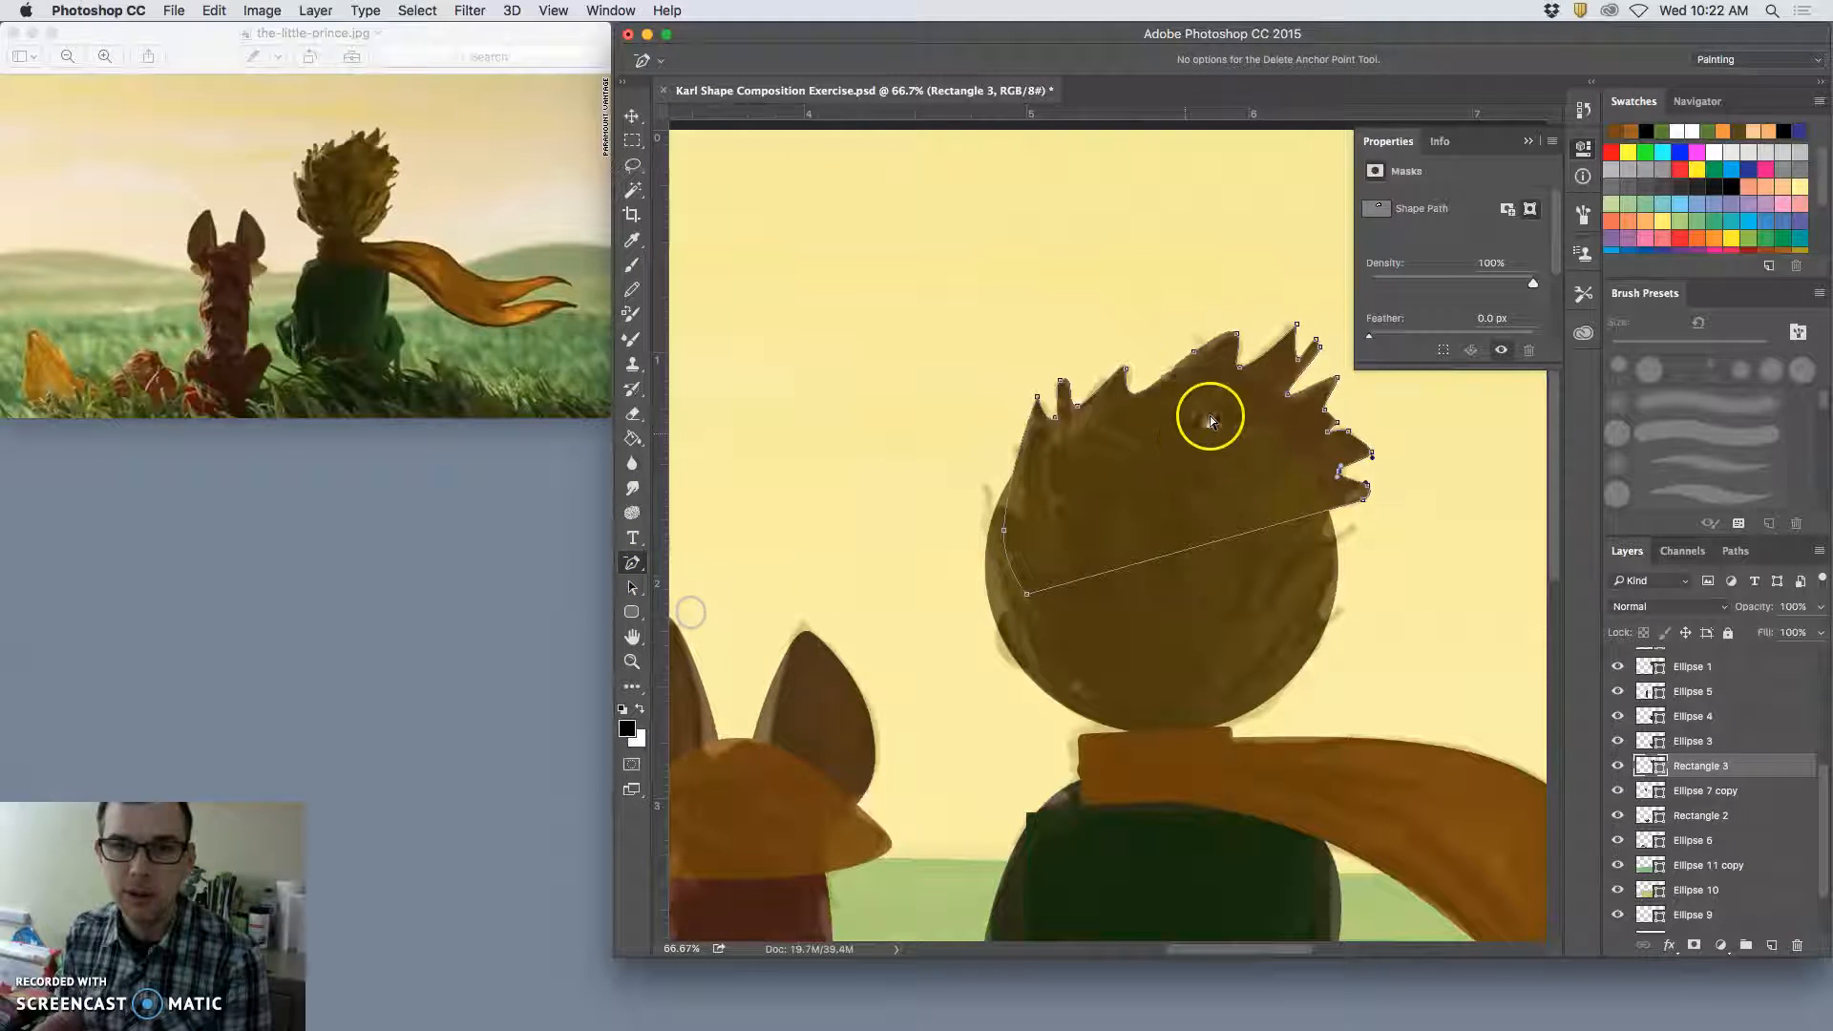
left_click(1194, 355)
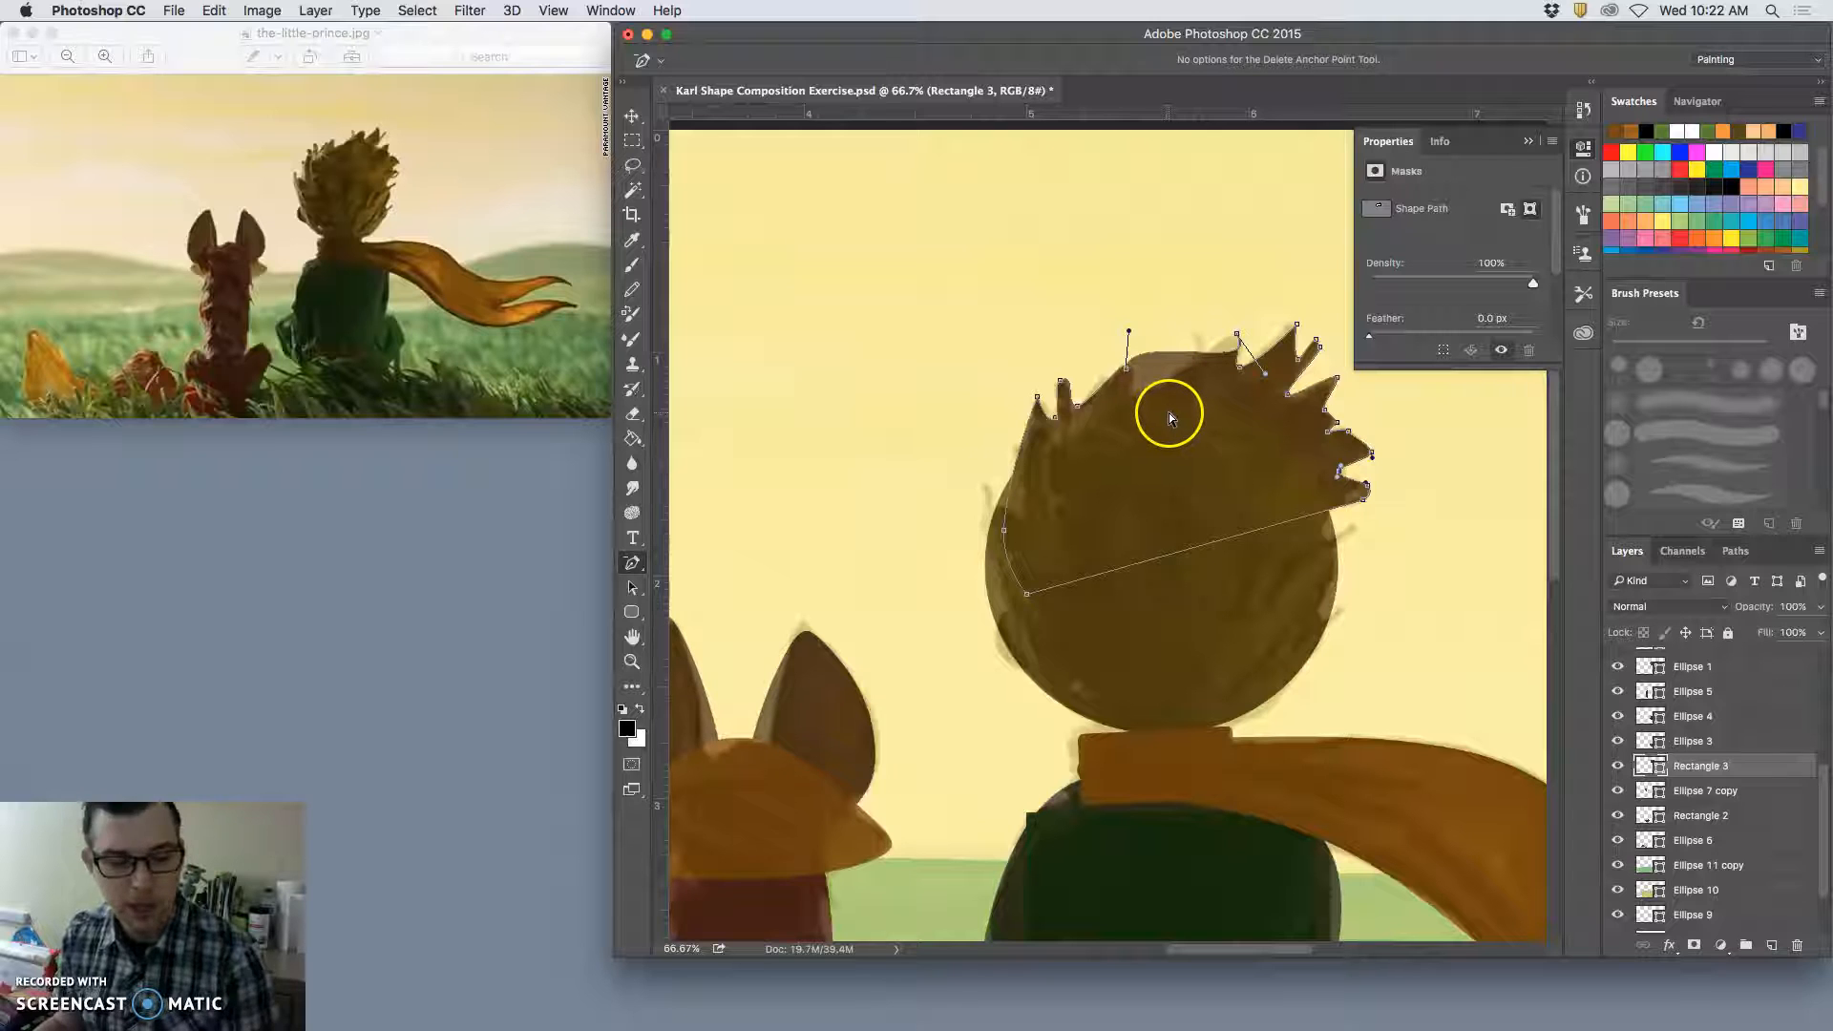
key("super+z")
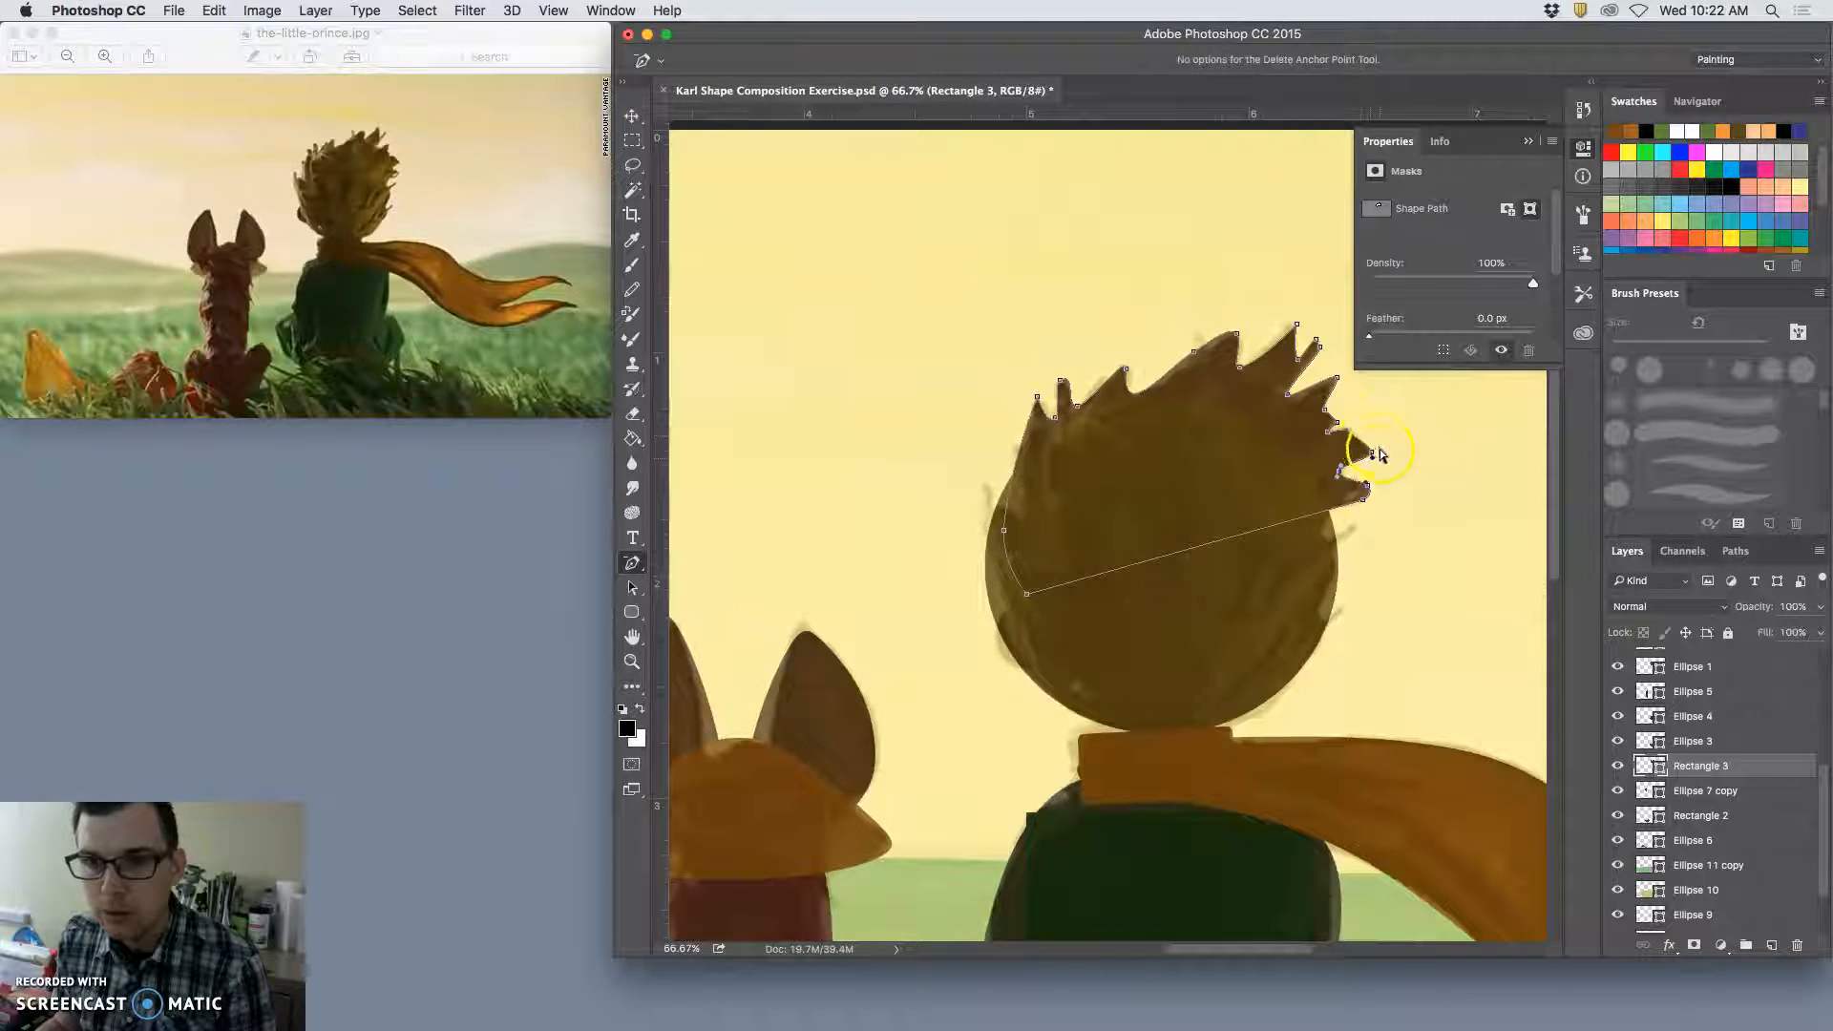
left_click(1319, 347)
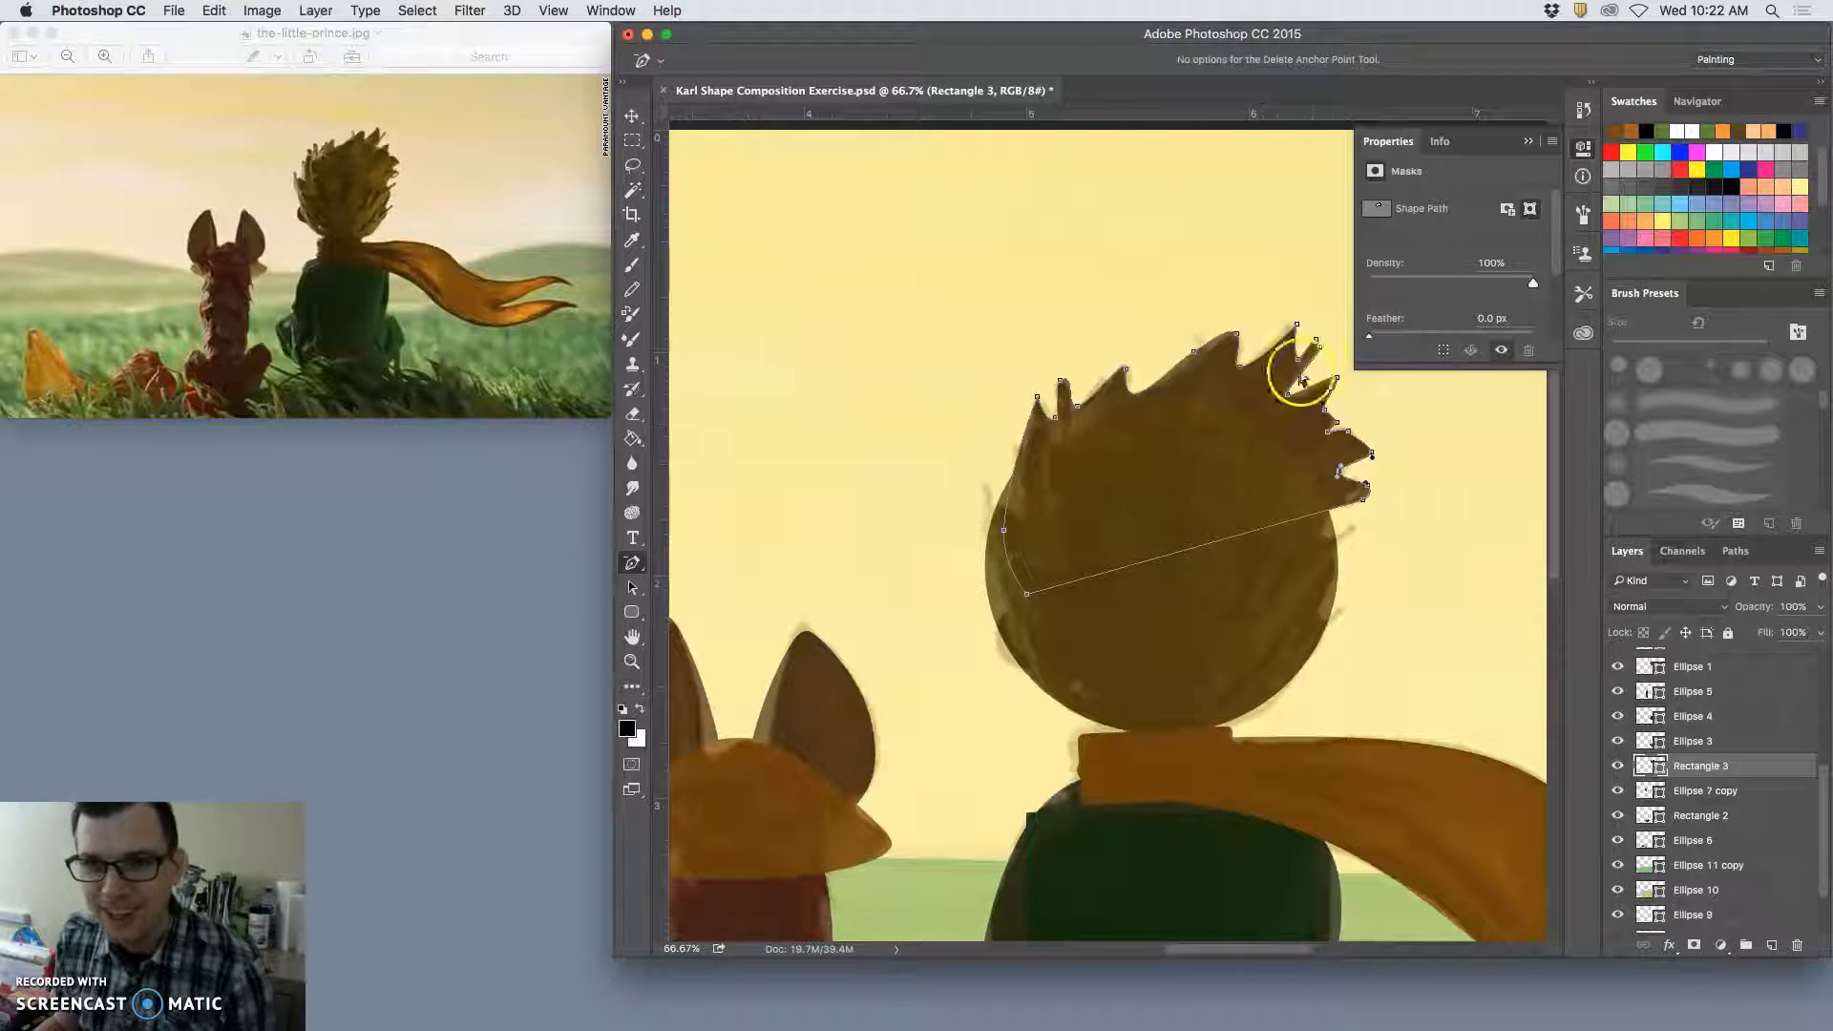
left_click(1314, 338)
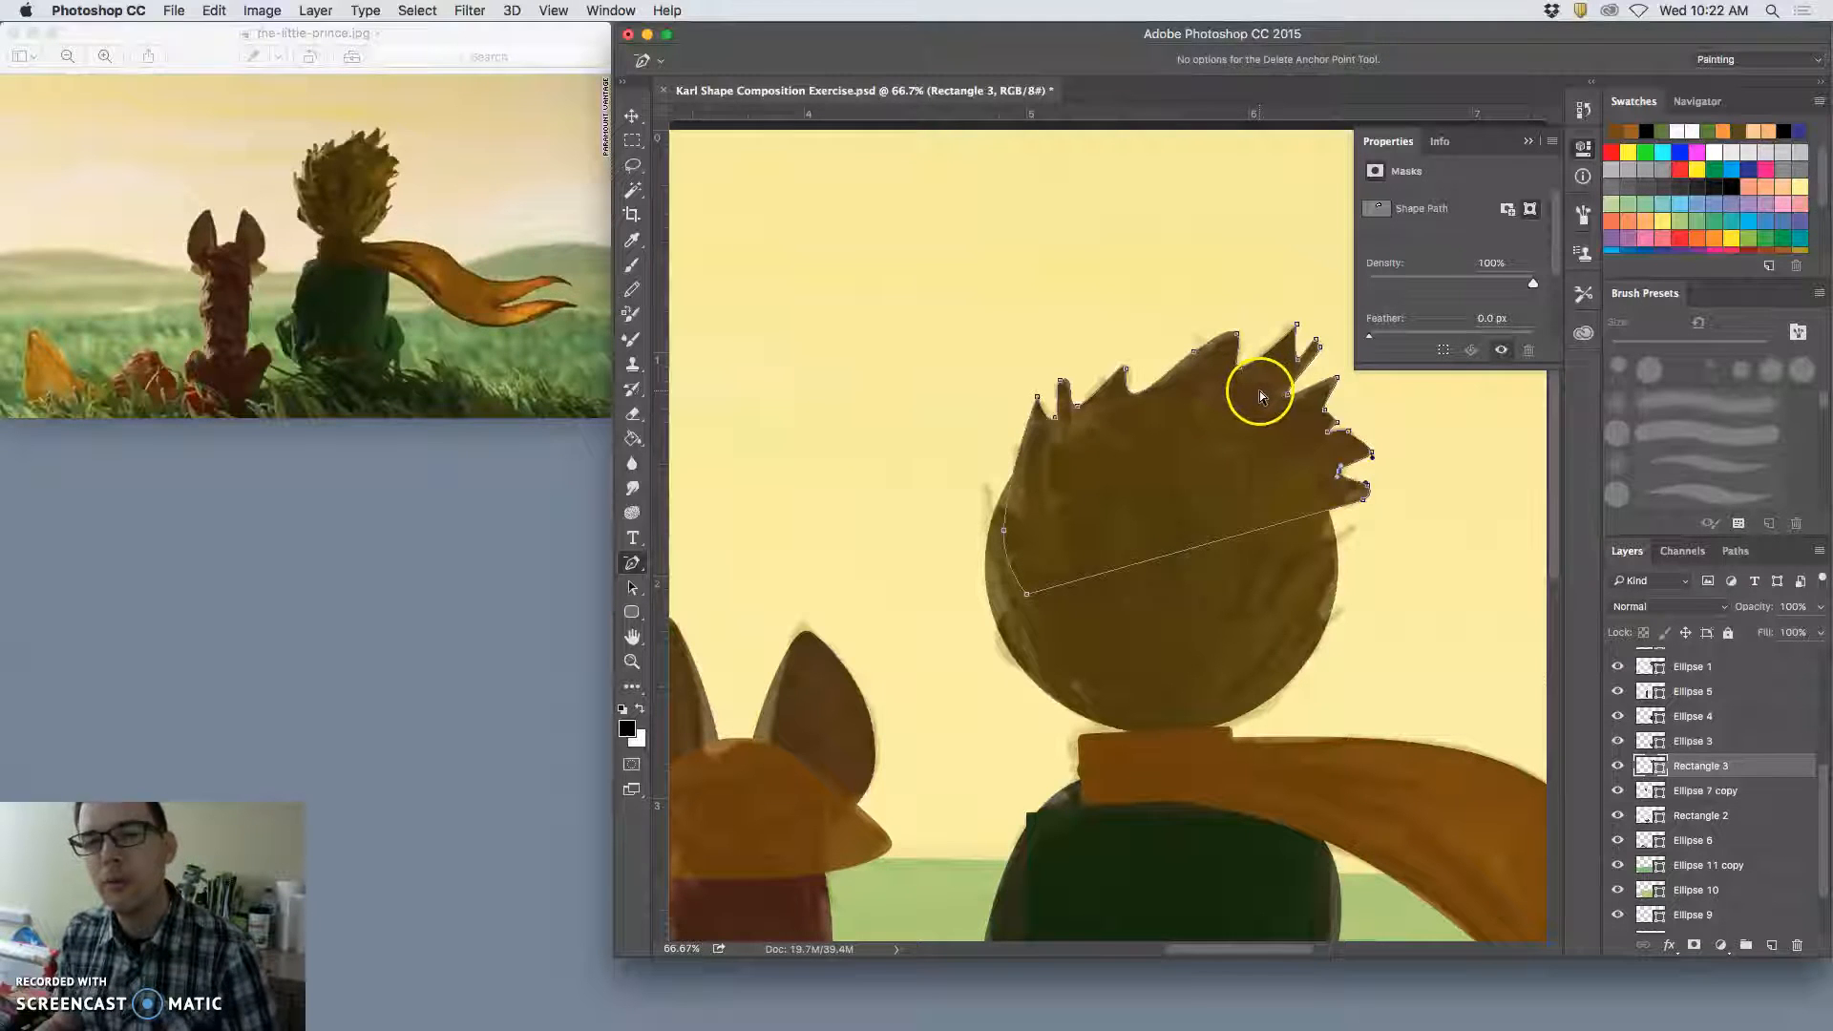
Step: Draw a small ellipse about 67 by 83 px at the lower left edge of the boy's head as his ear
left_click(632, 115)
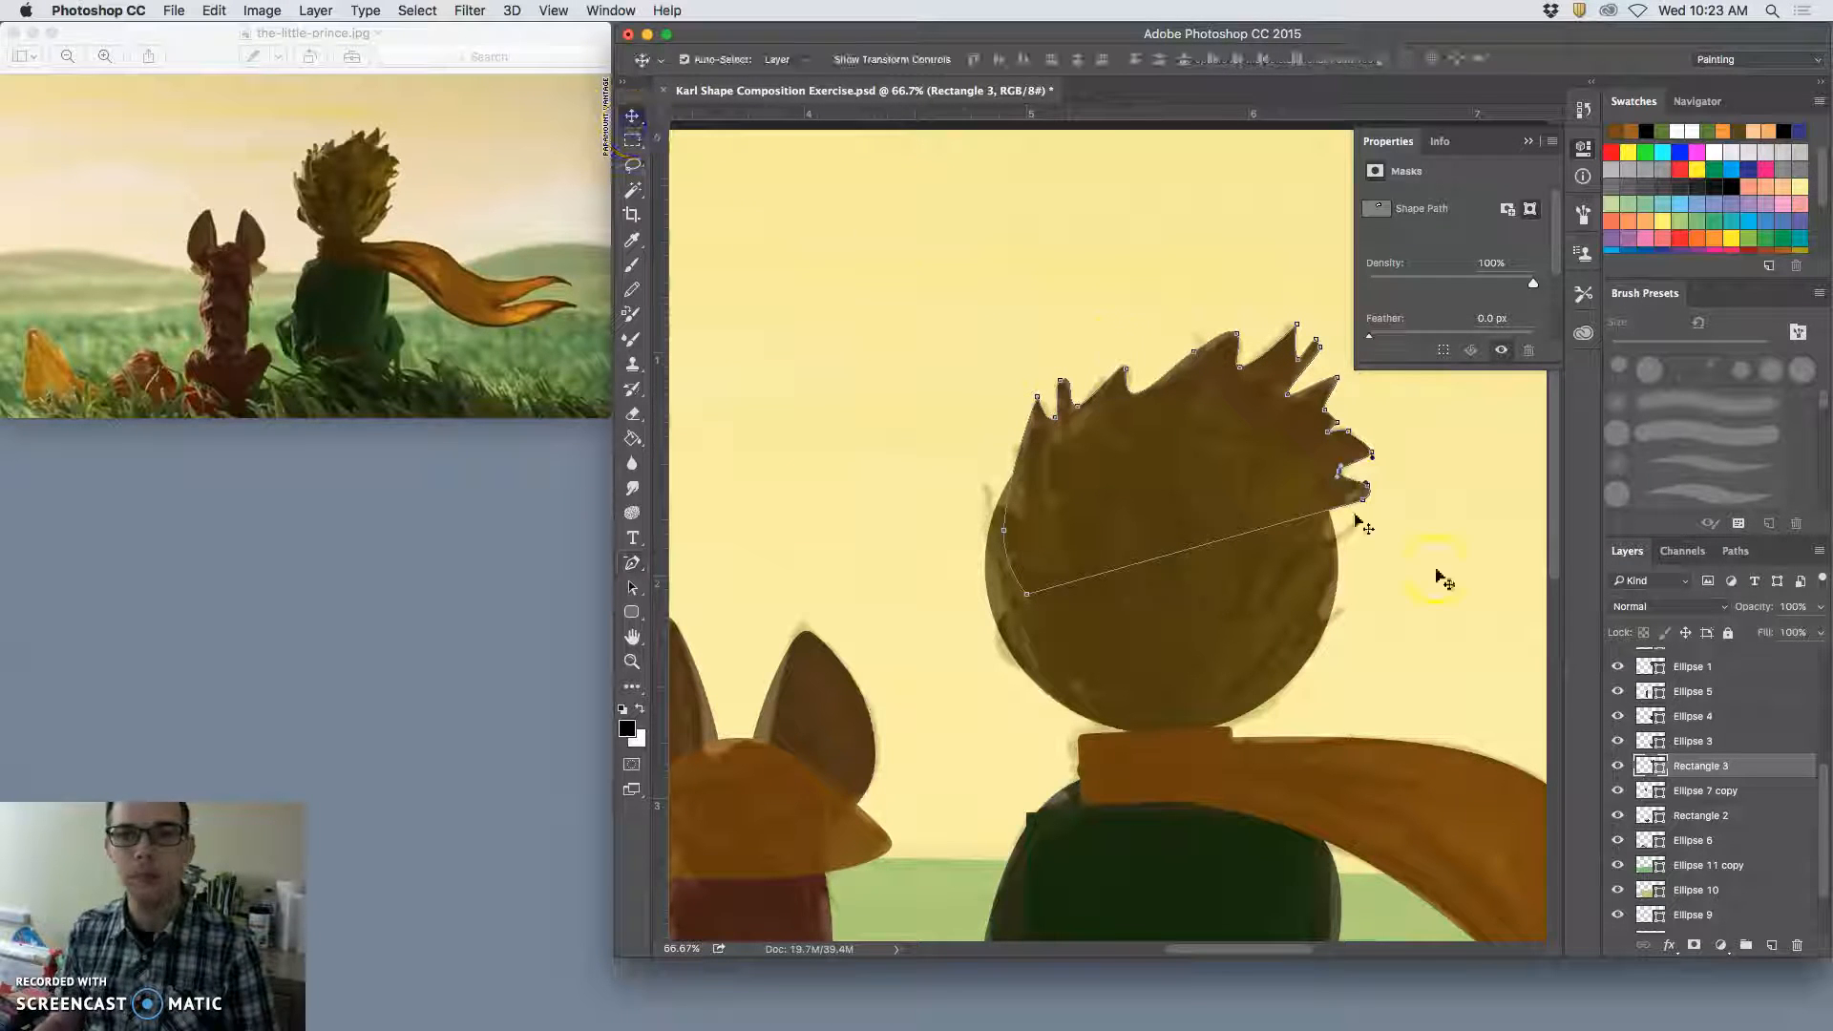
left_click(1694, 741)
key("super+minus")
key("super+minus")
key("super+minus")
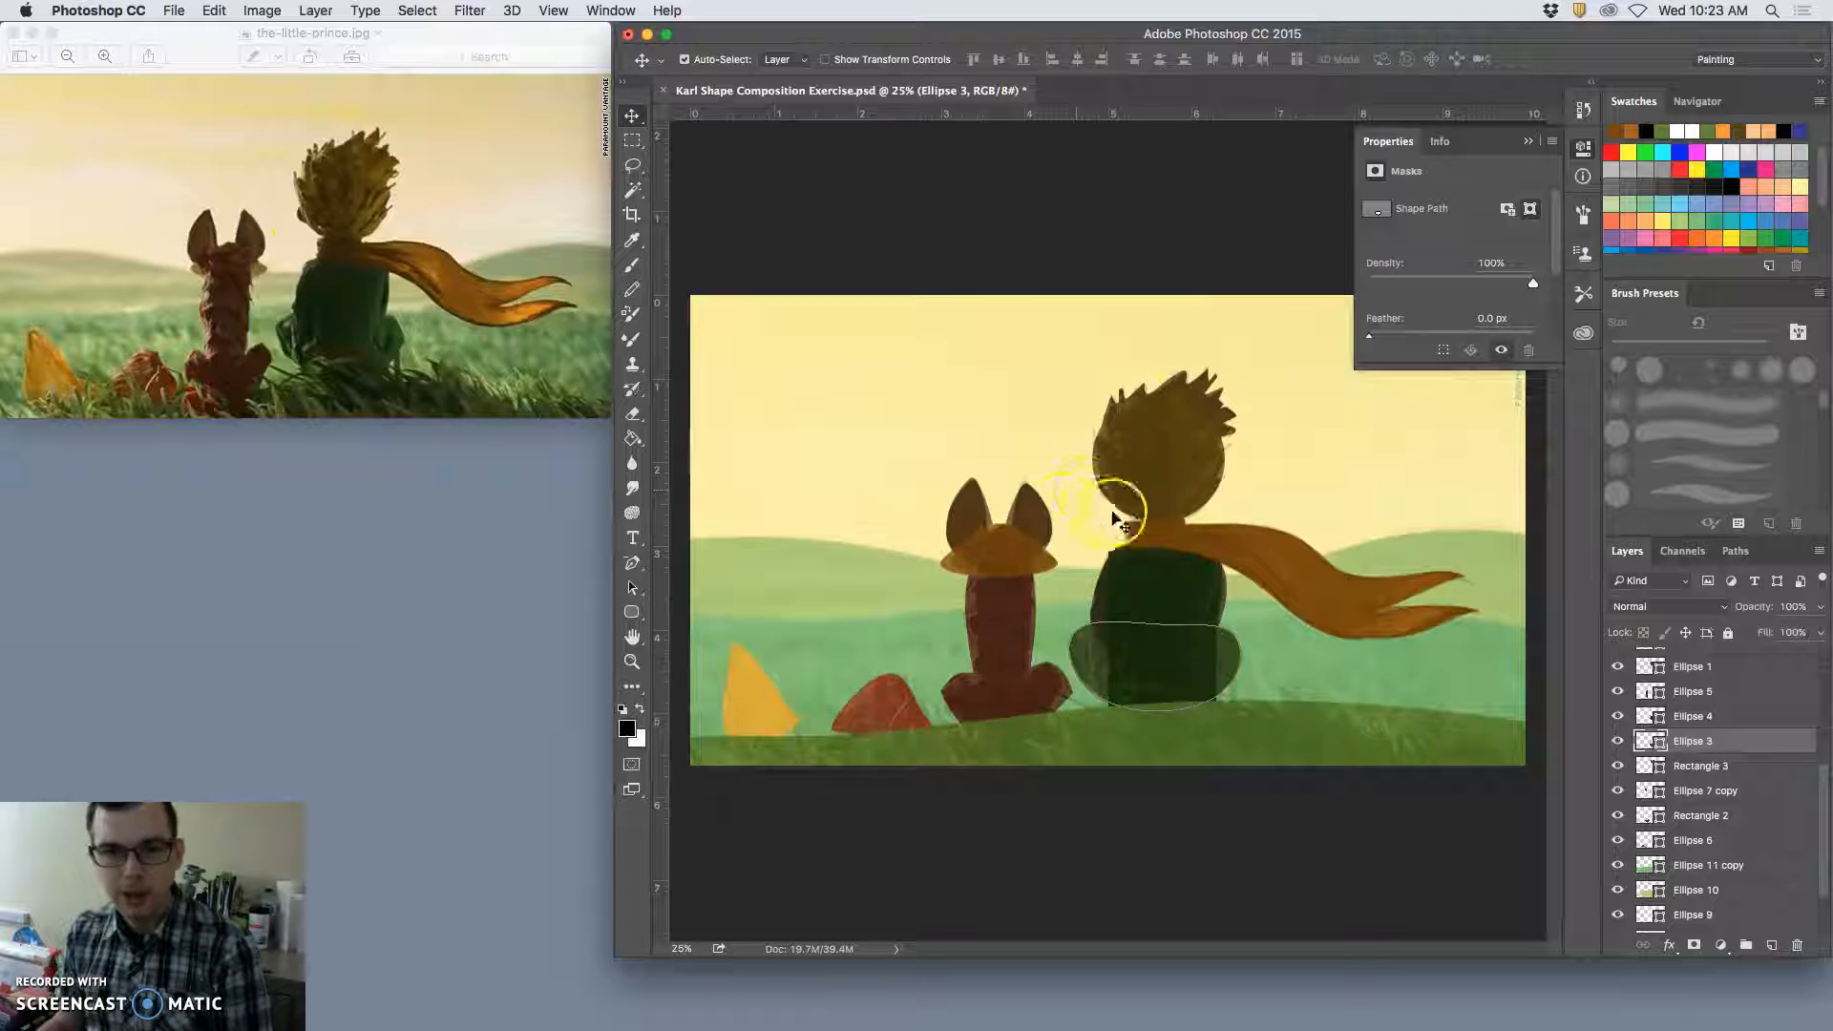
left_click(623, 628)
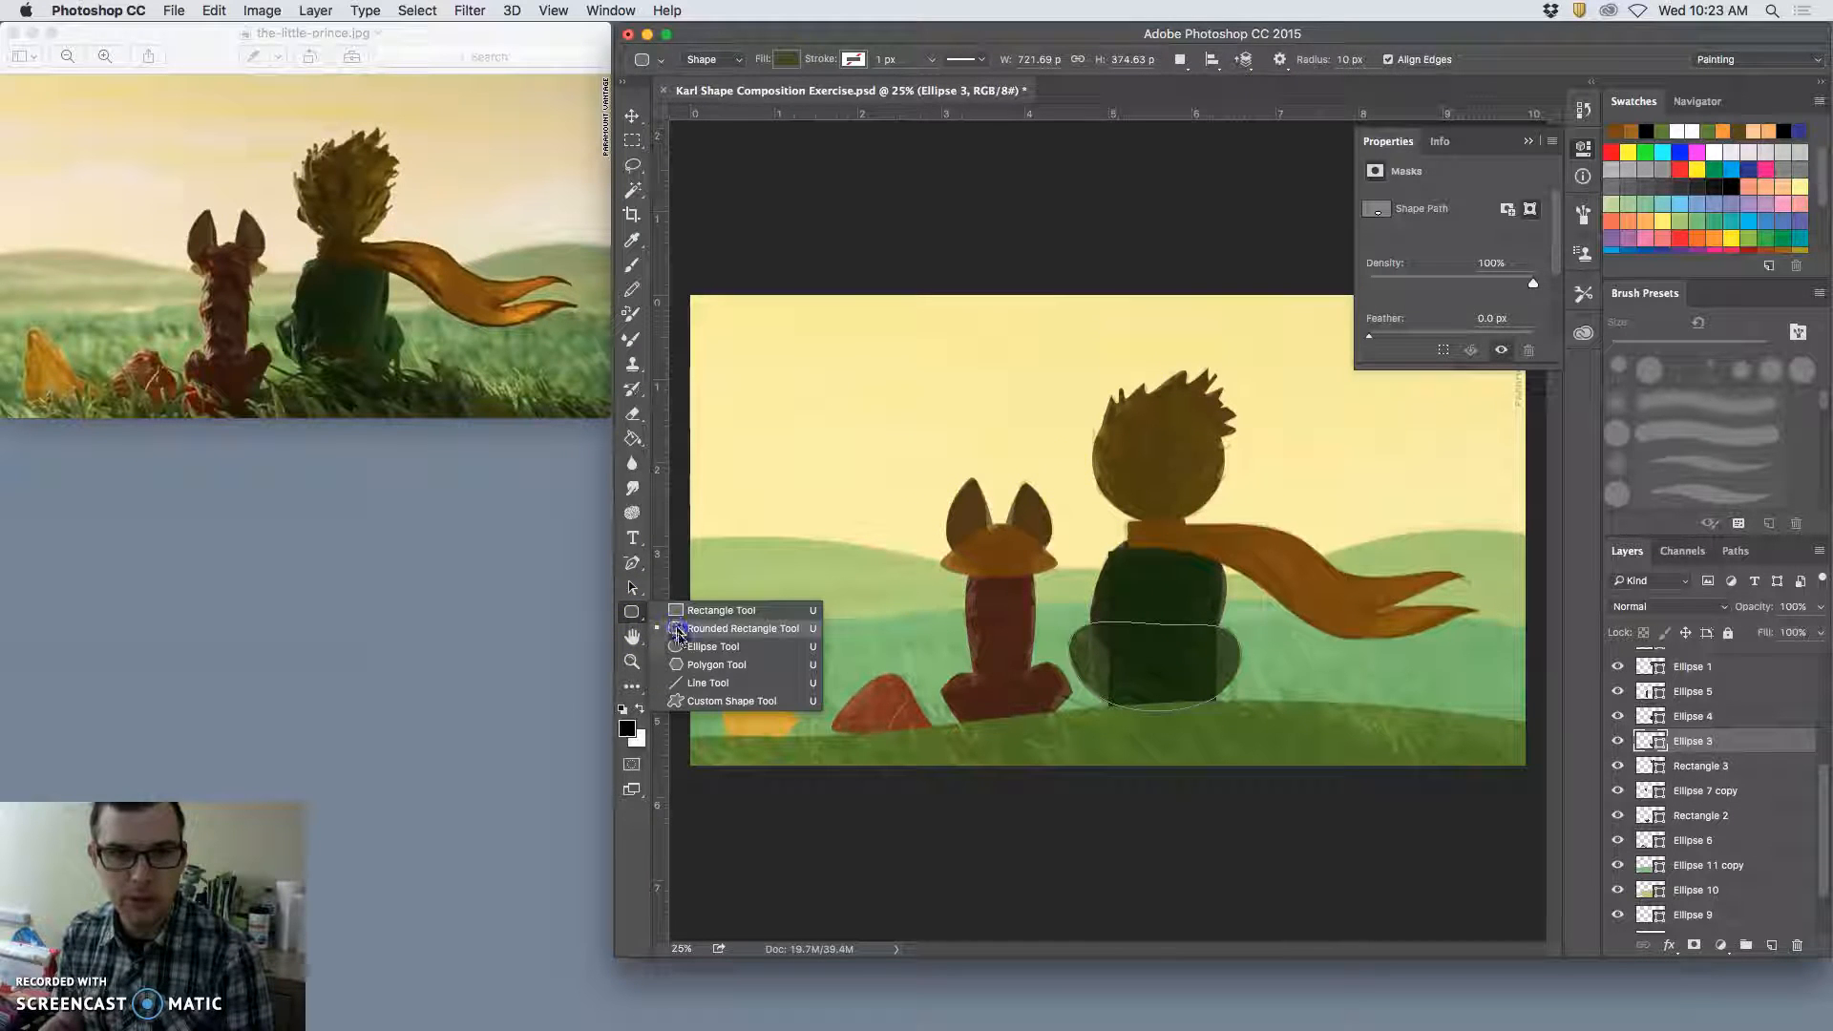
left_click(673, 622)
left_click_drag(1109, 478, 1099, 490)
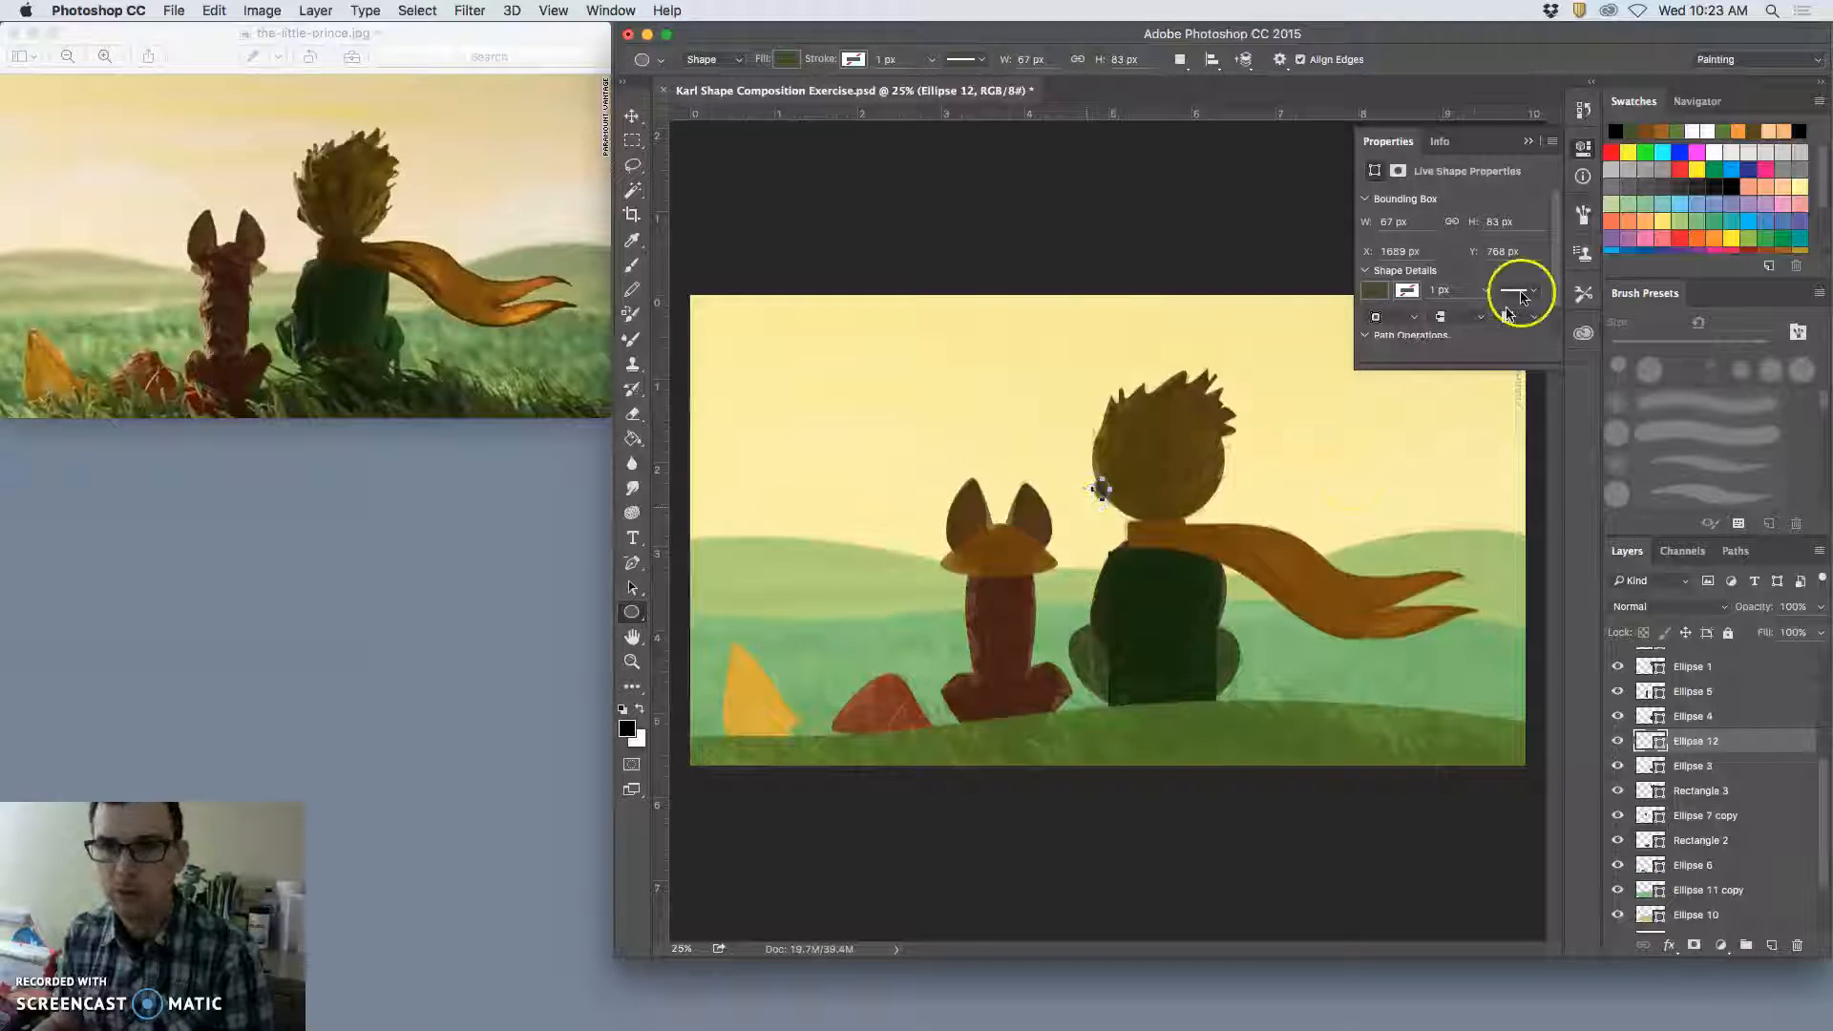
Step: Fill the ear ellipse with a brown from the recently used colors
left_click(1657, 131)
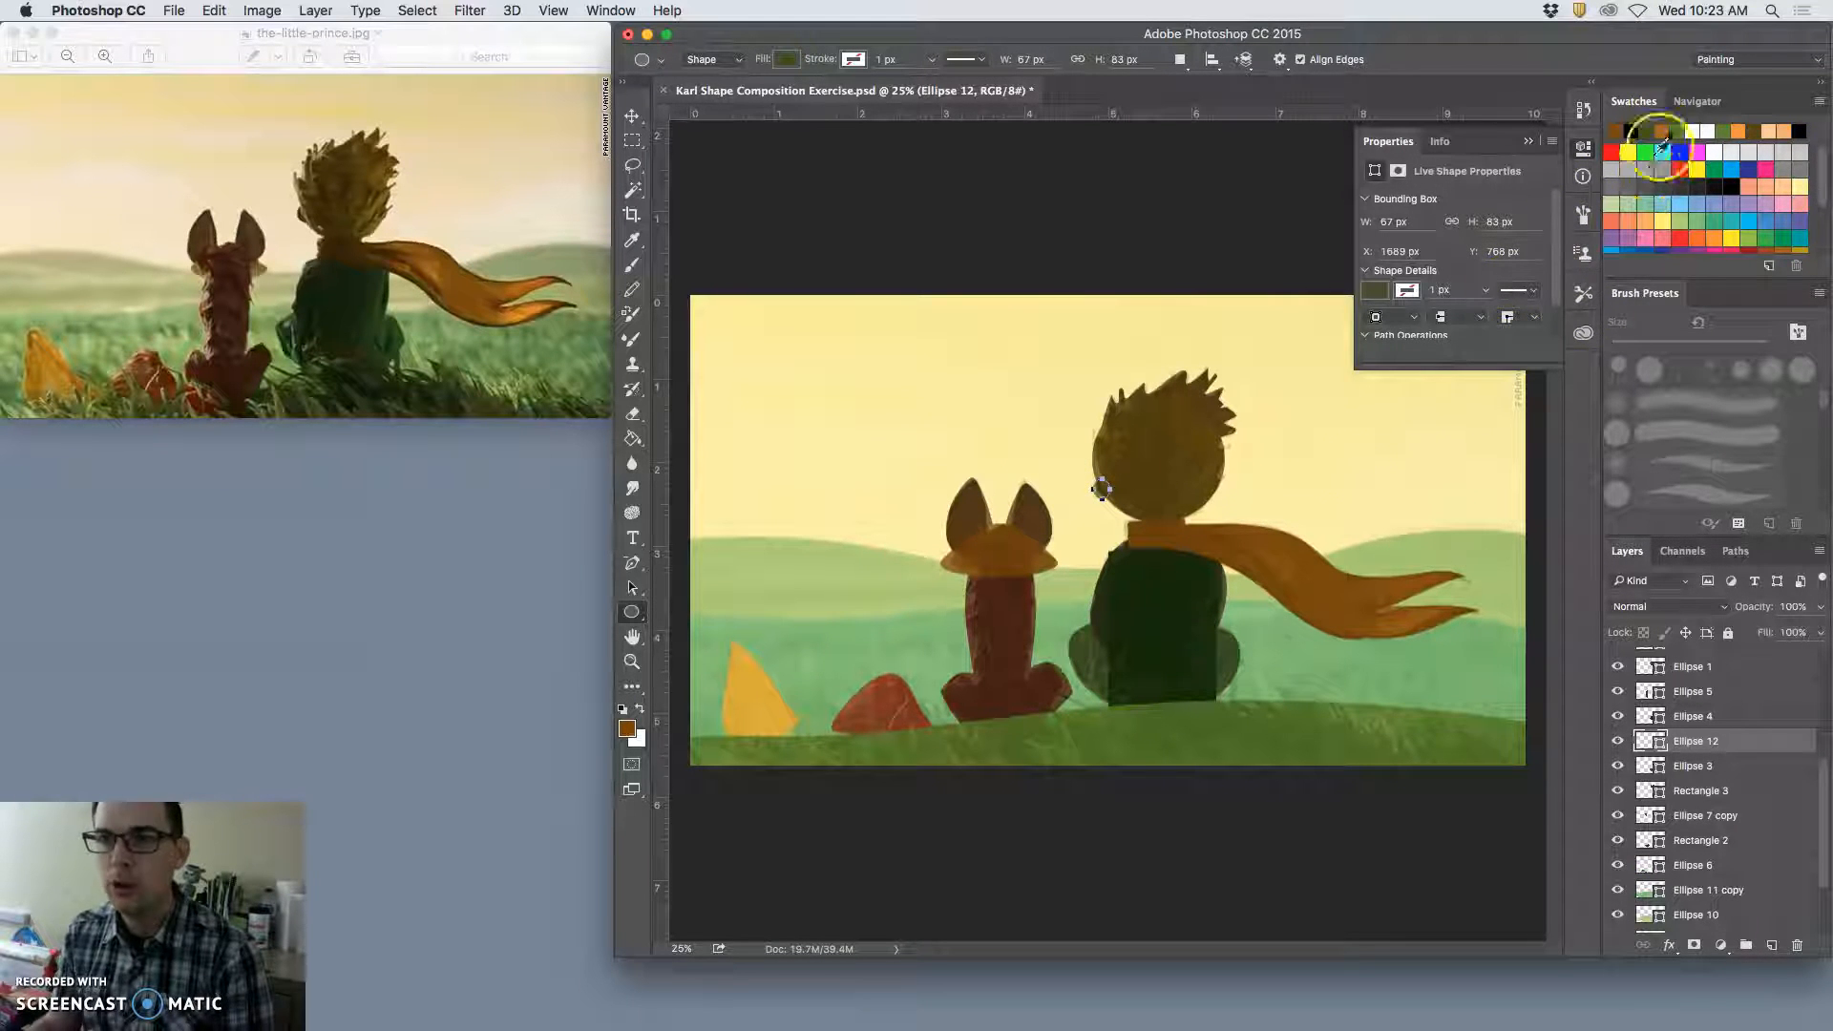
left_click(1377, 290)
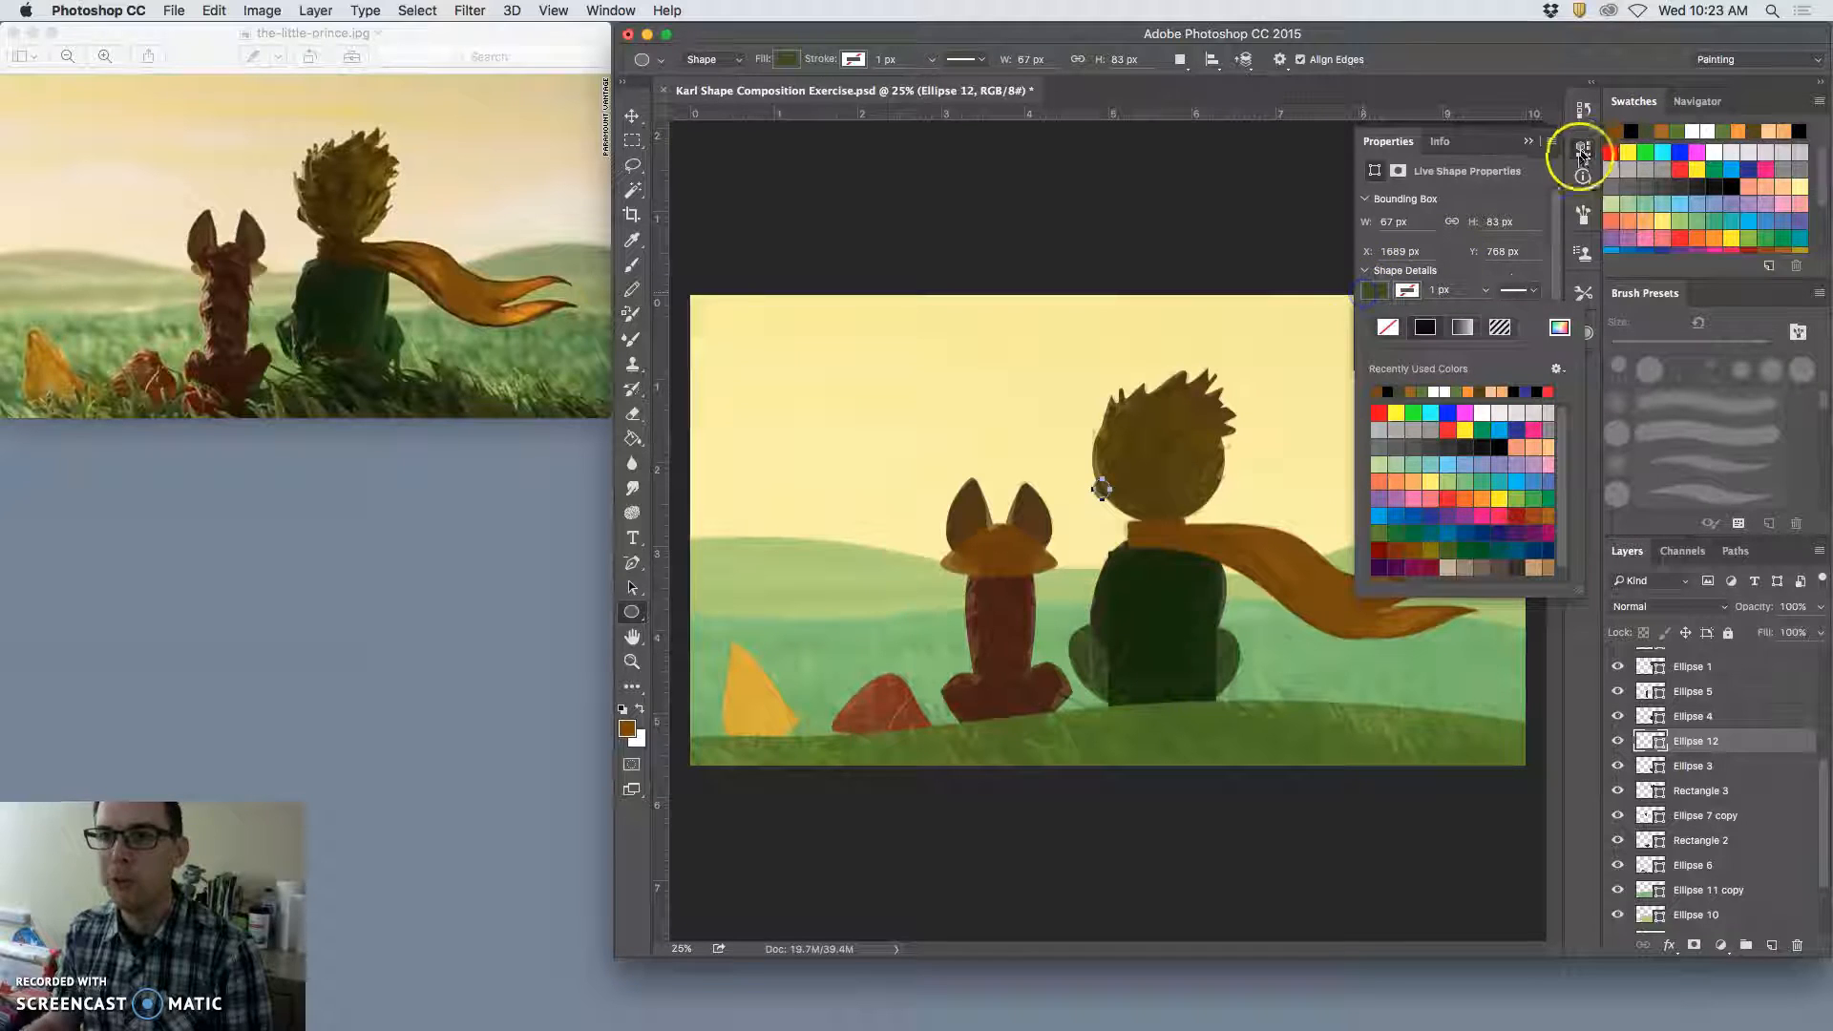
left_click(1417, 392)
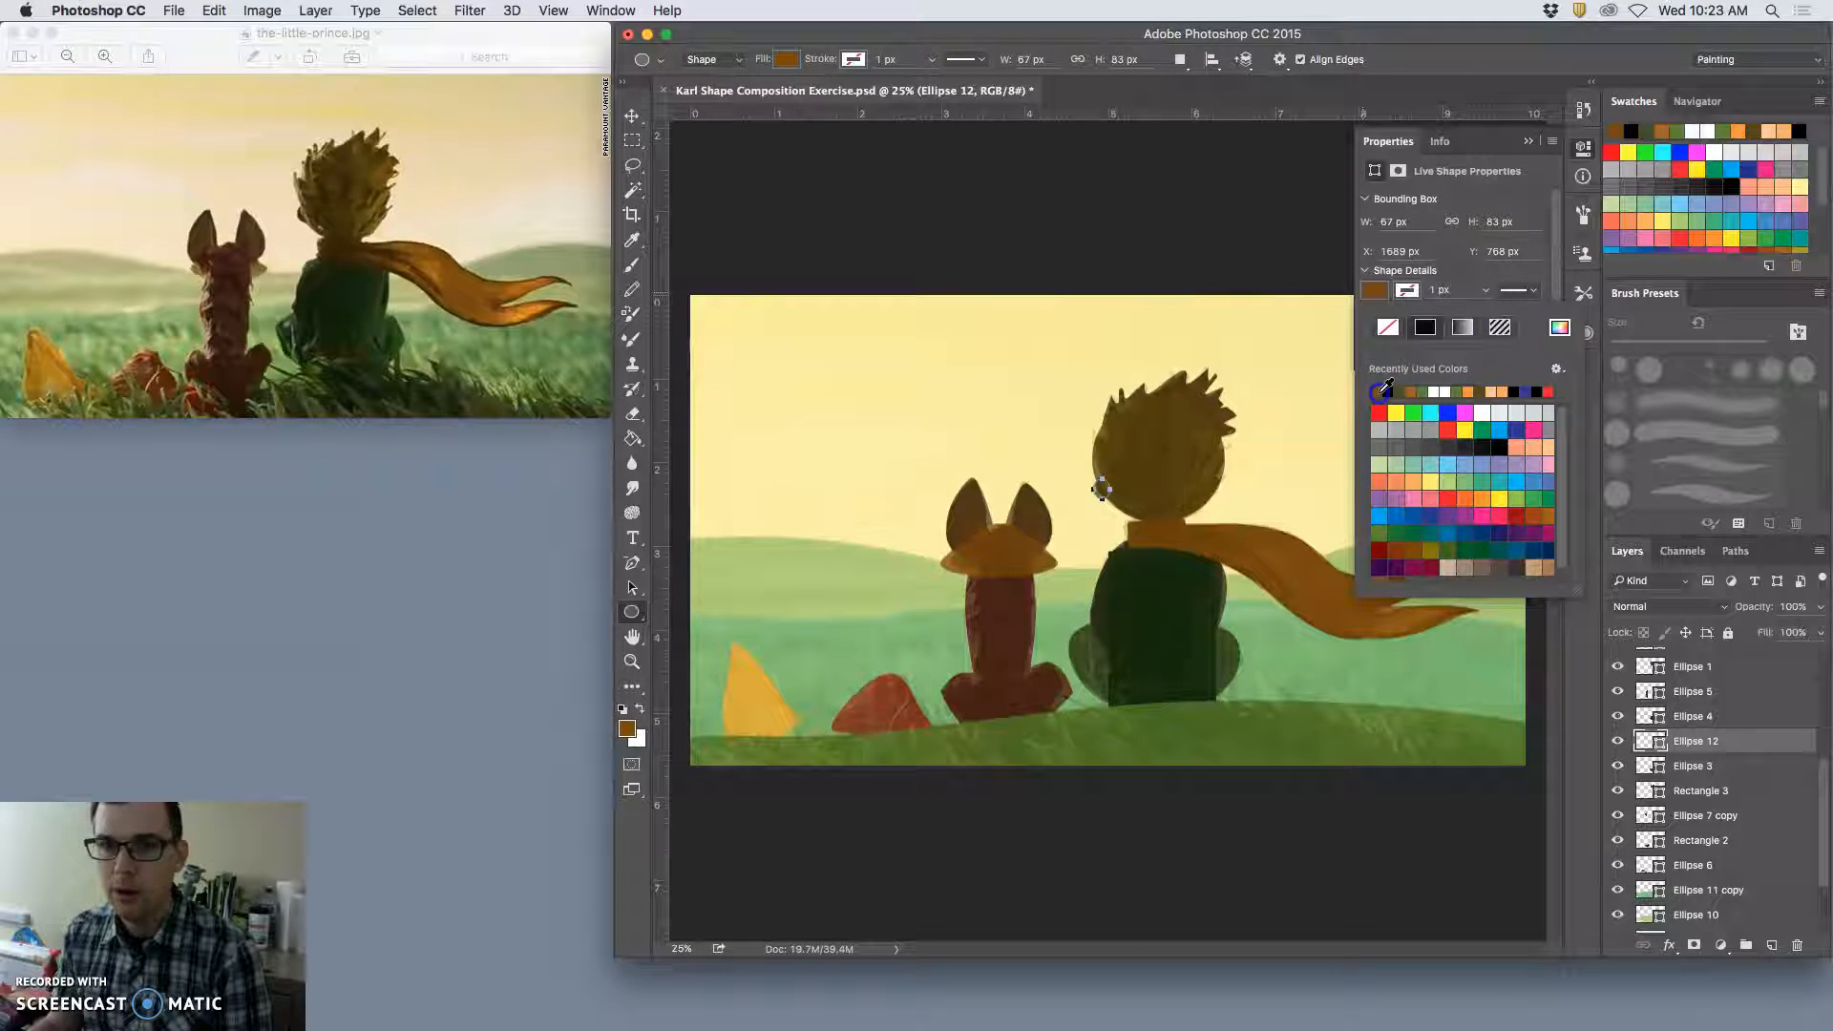
left_click(1410, 404)
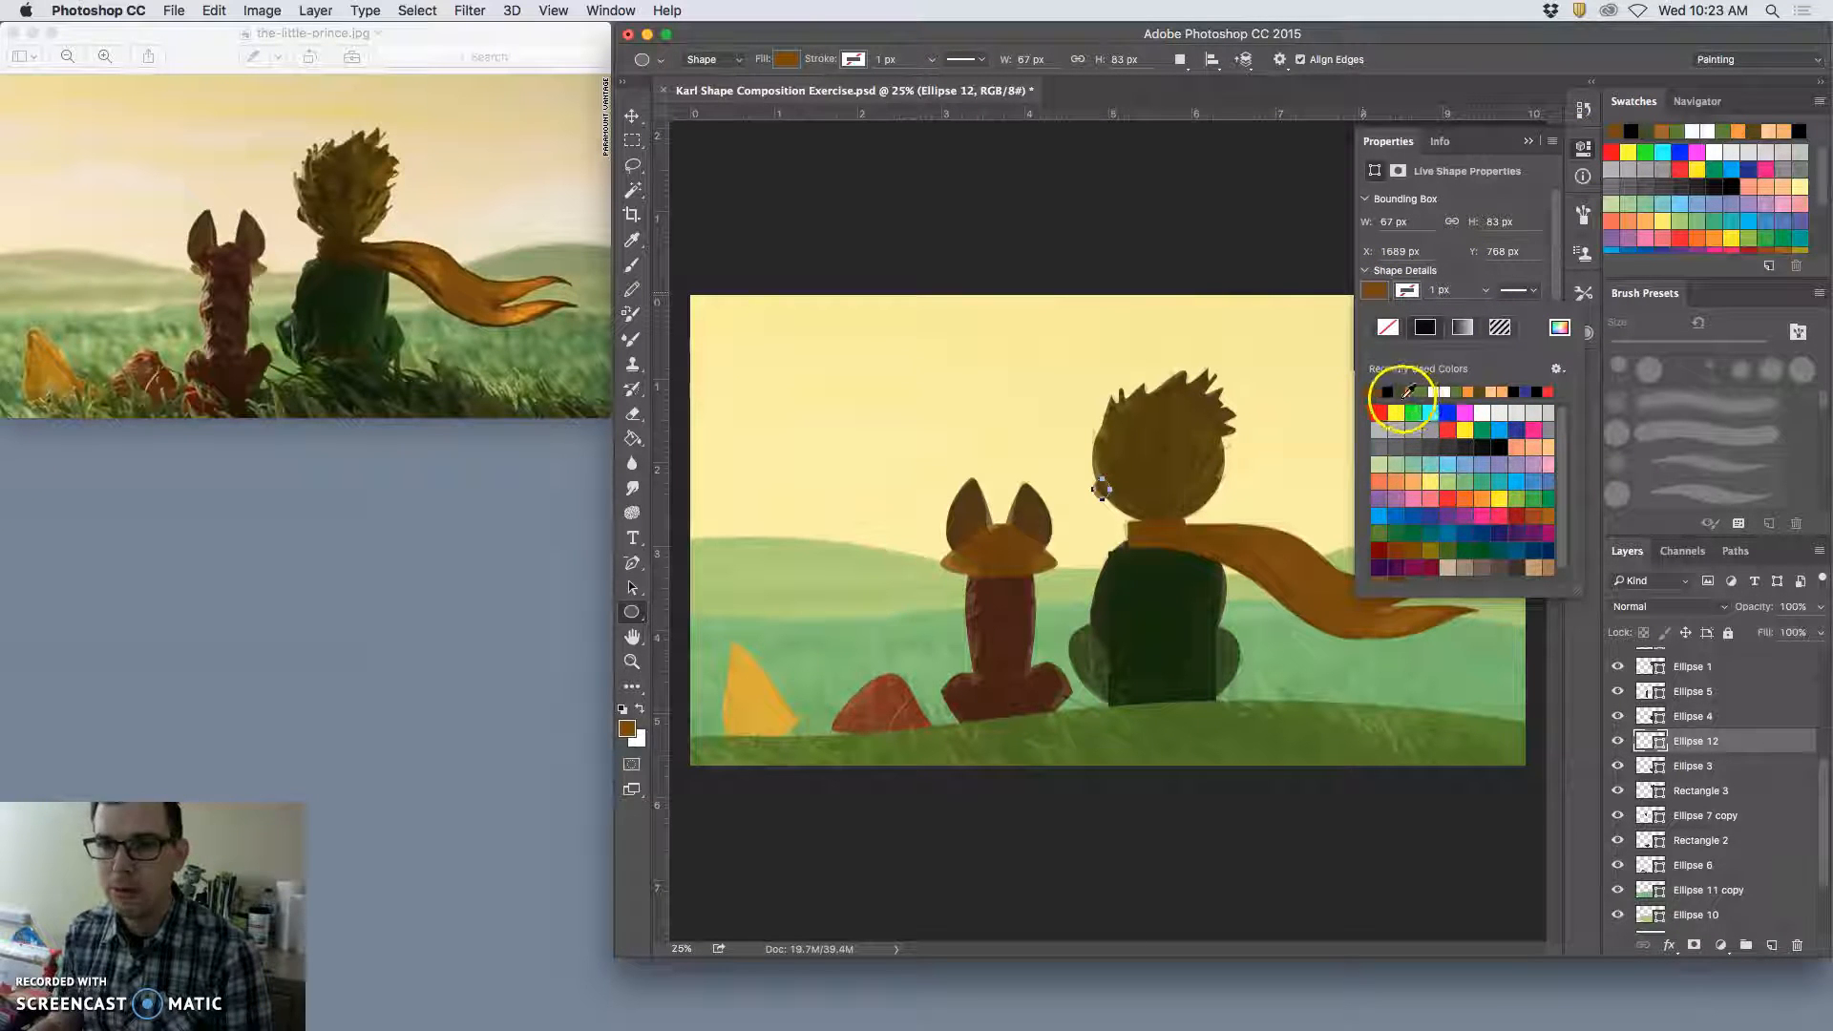
left_click(1414, 390)
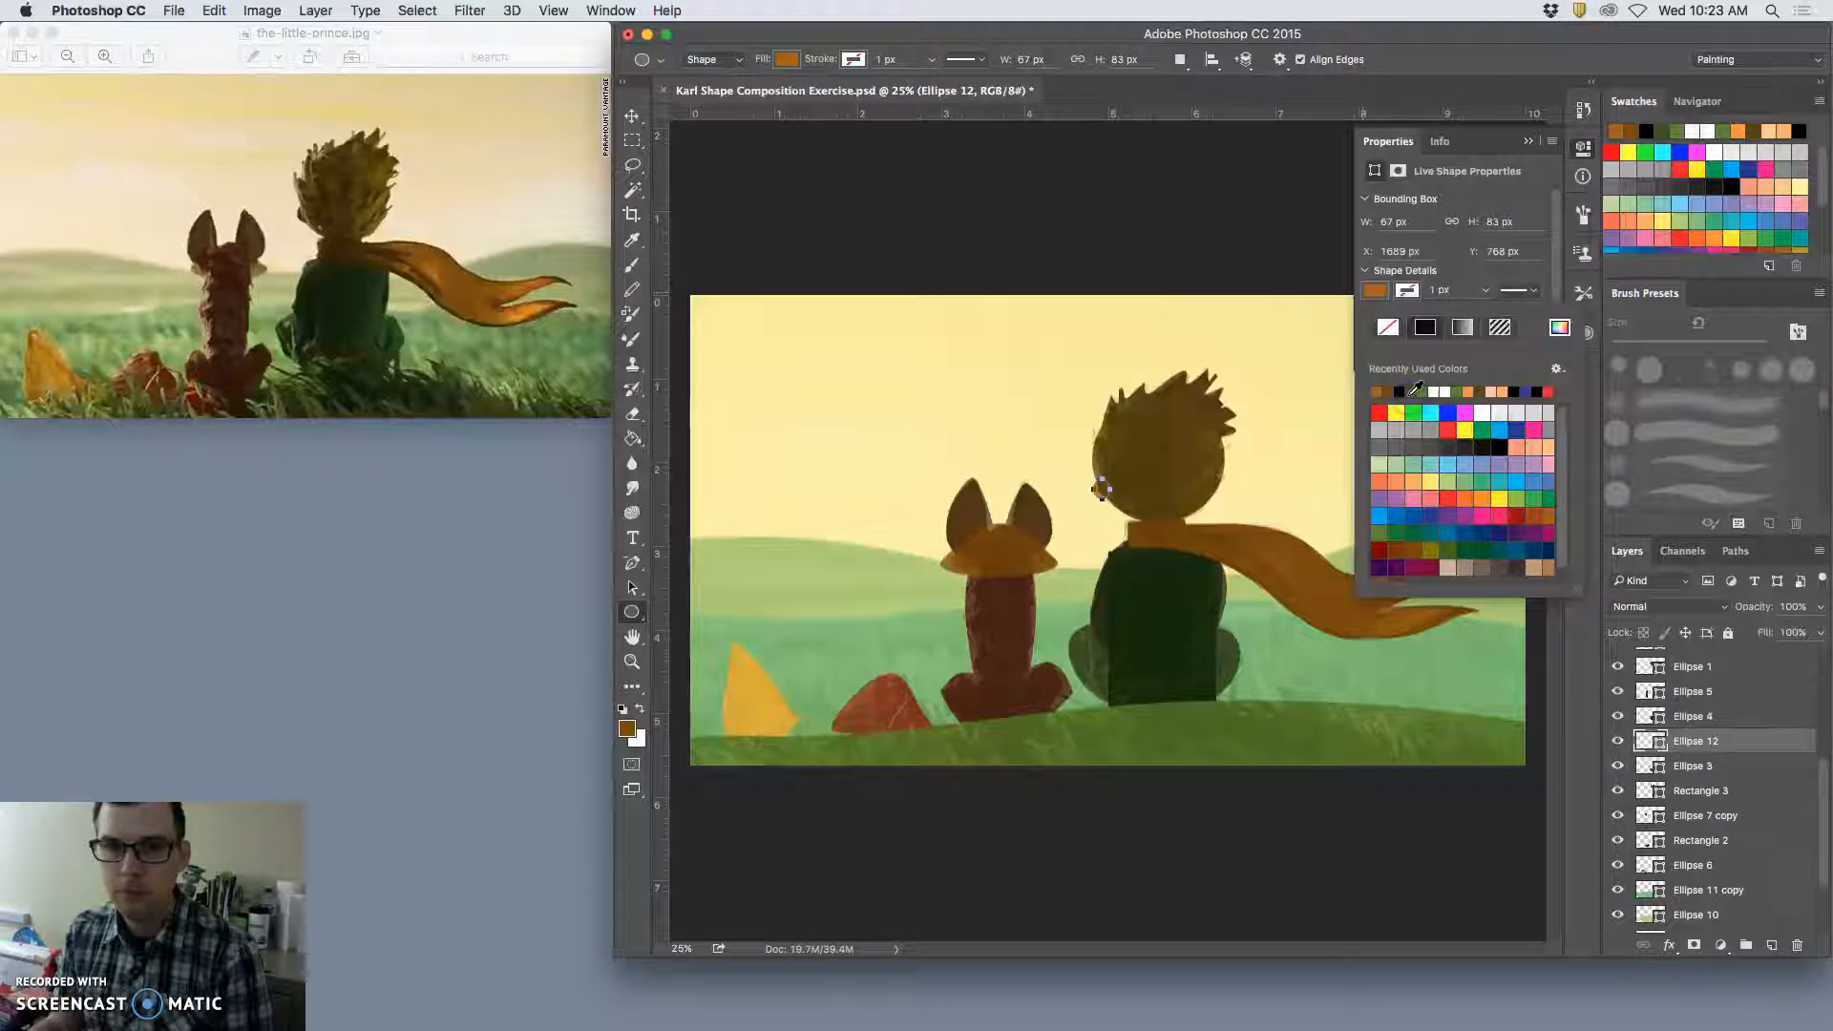
Step: Nudge the ear ellipse slightly right and up to X 1701 px, Y 764 px so it tucks into the head
left_click(632, 114)
left_click(893, 279)
key("Right")
key("Right")
key("Right")
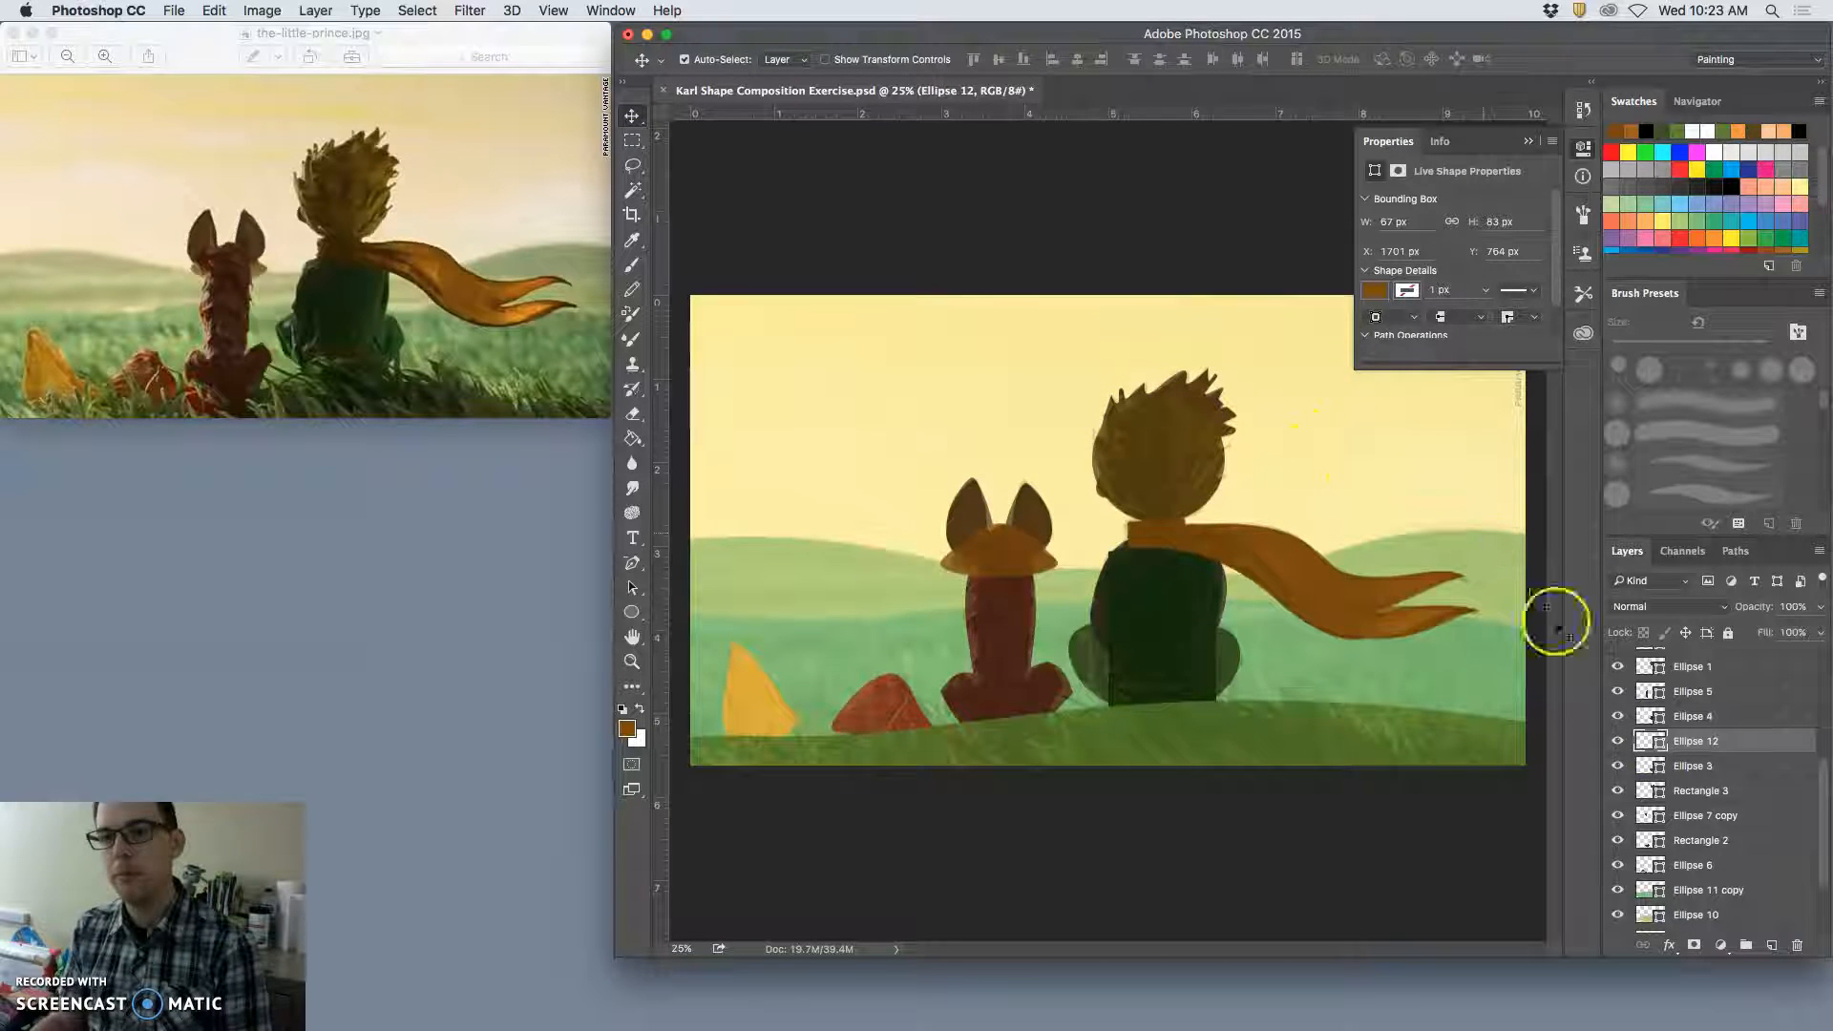
Step: Hide the Background copy reference overlay so only the flat shapes show
scroll(1679, 750, "up", 5)
left_click(1620, 661)
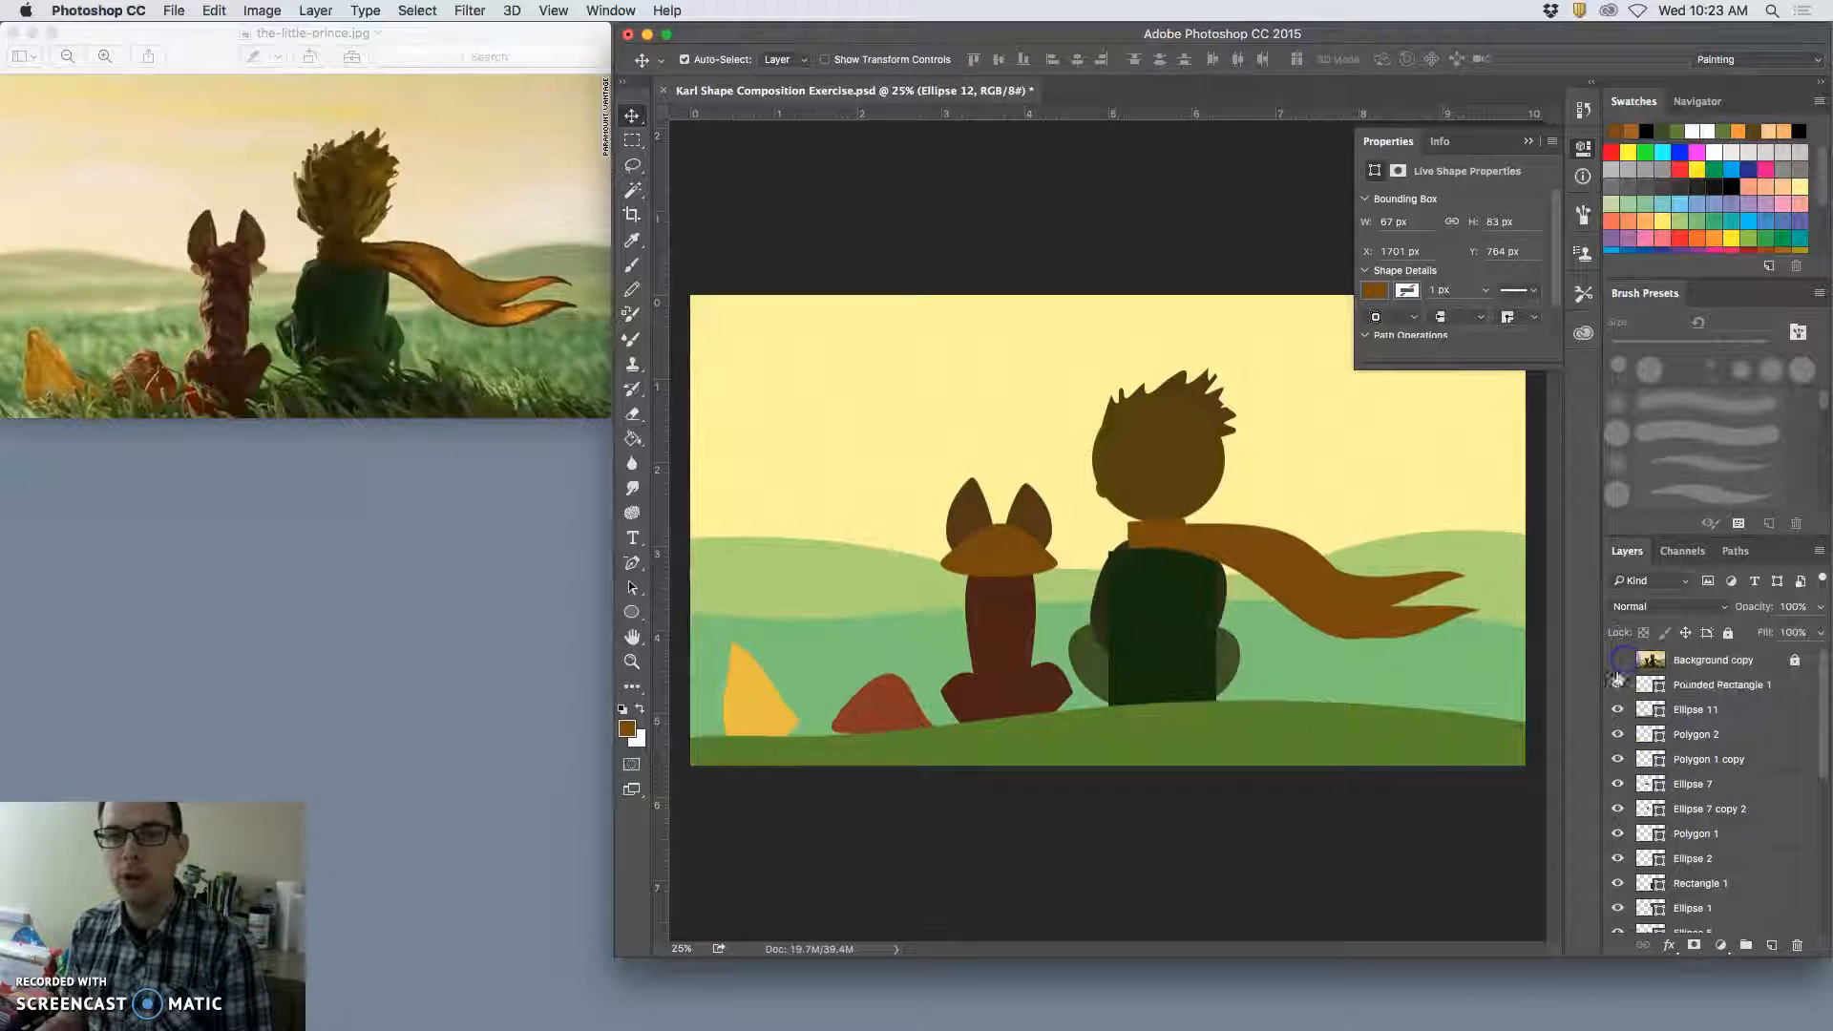
key("super+minus")
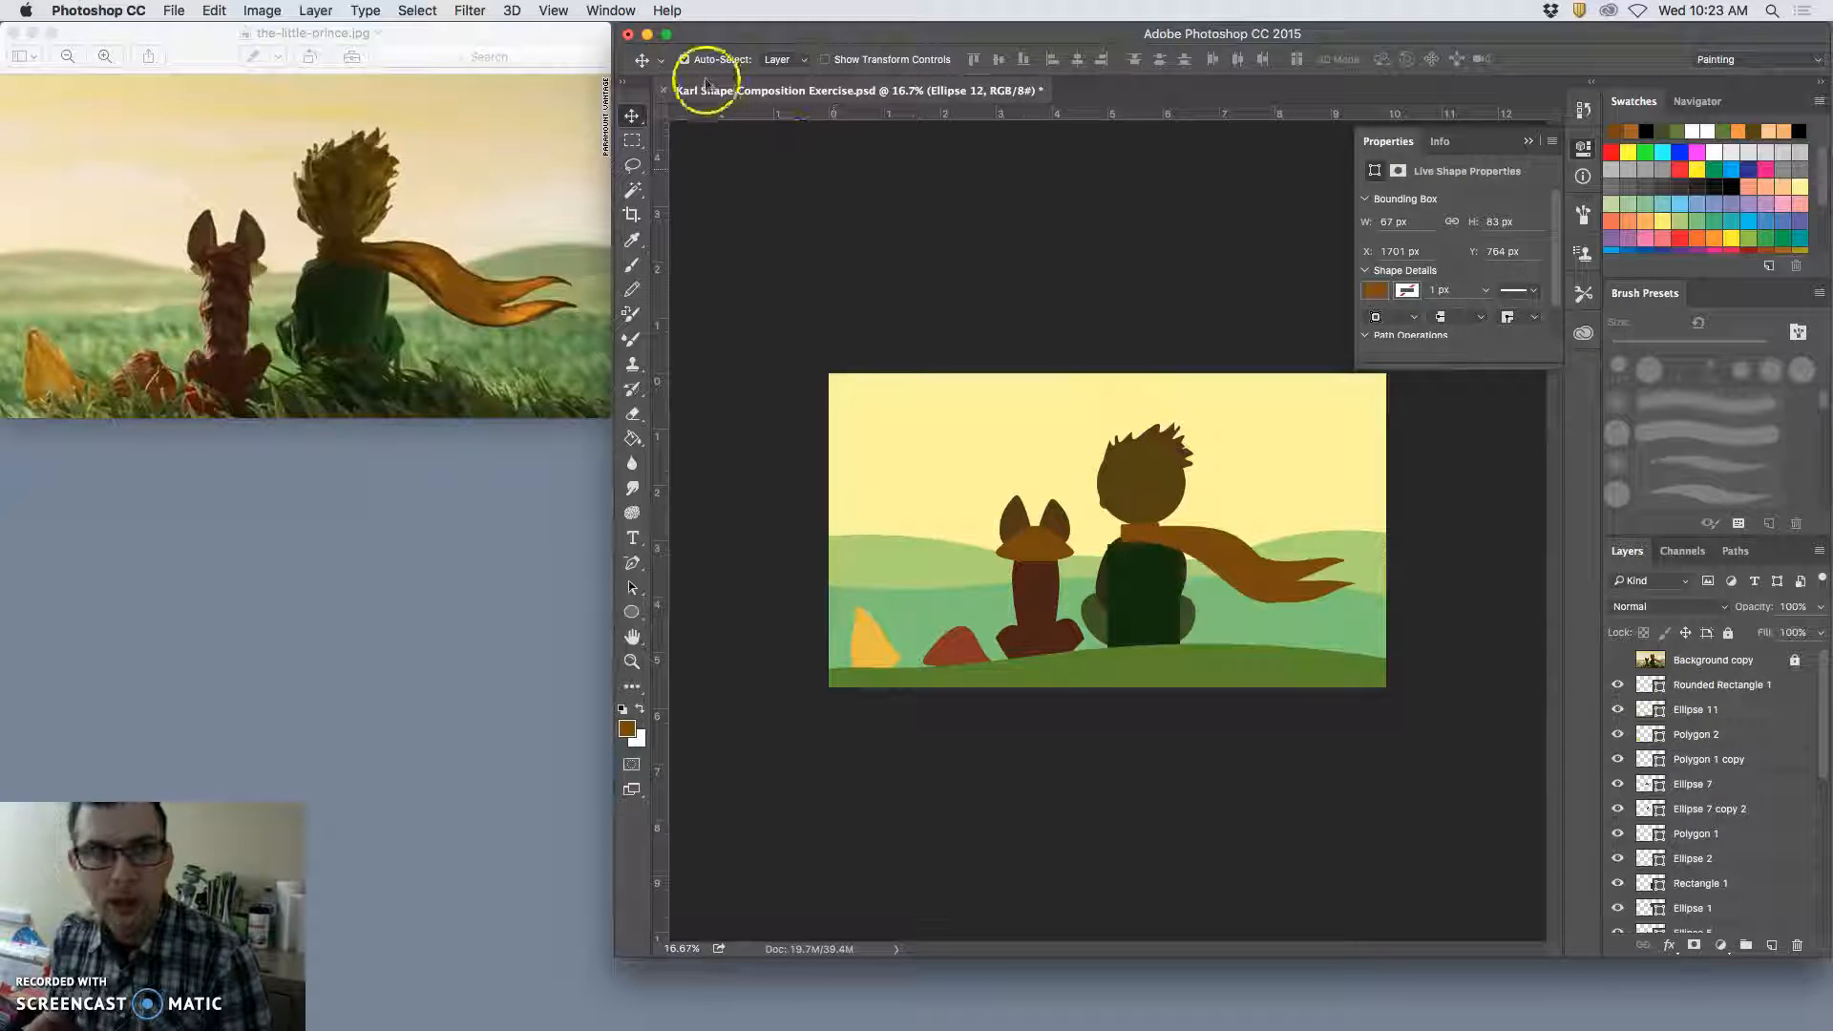
Step: Bring the boy's spiky hair shape forward in the stacking order until it sits above Polygon 1 copy
left_click(1167, 441)
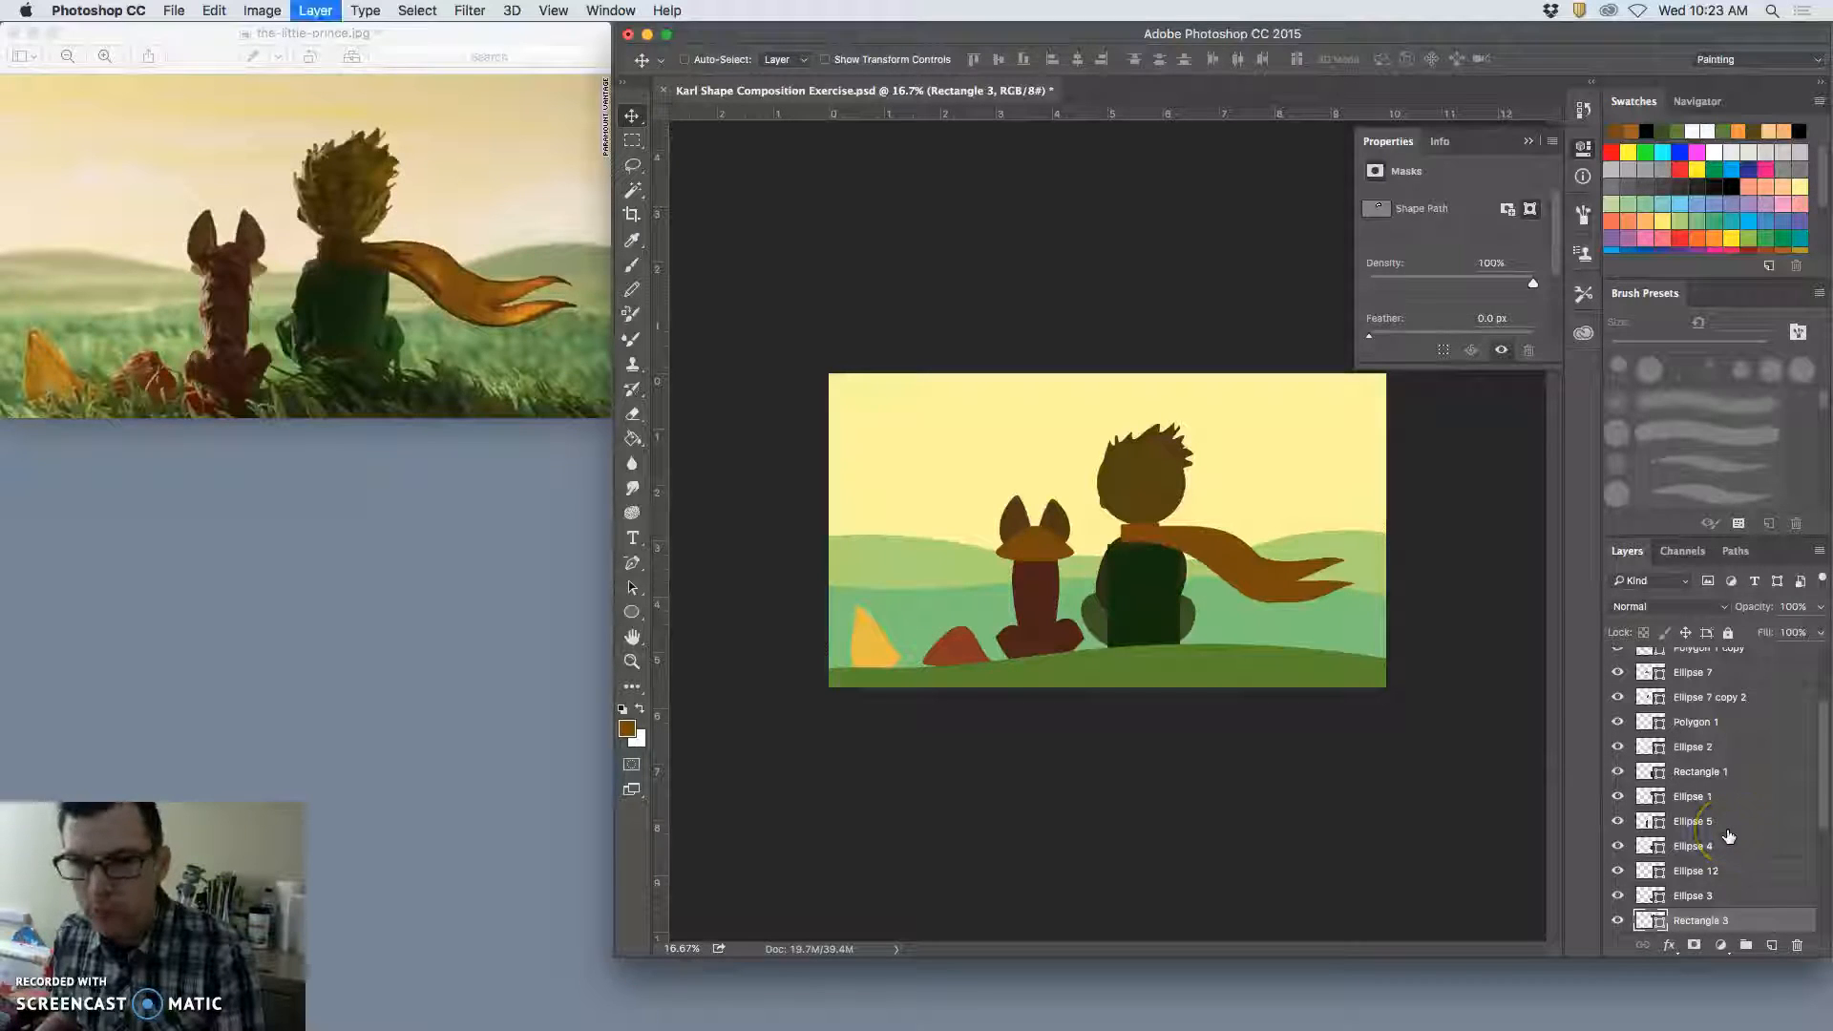
key("super+bracketright")
key("super+bracketright")
key("super+bracketright")
key("super+bracketright")
key("super+bracketright")
key("super+bracketright")
key("super+bracketright")
key("super+bracketright")
key("super+bracketright")
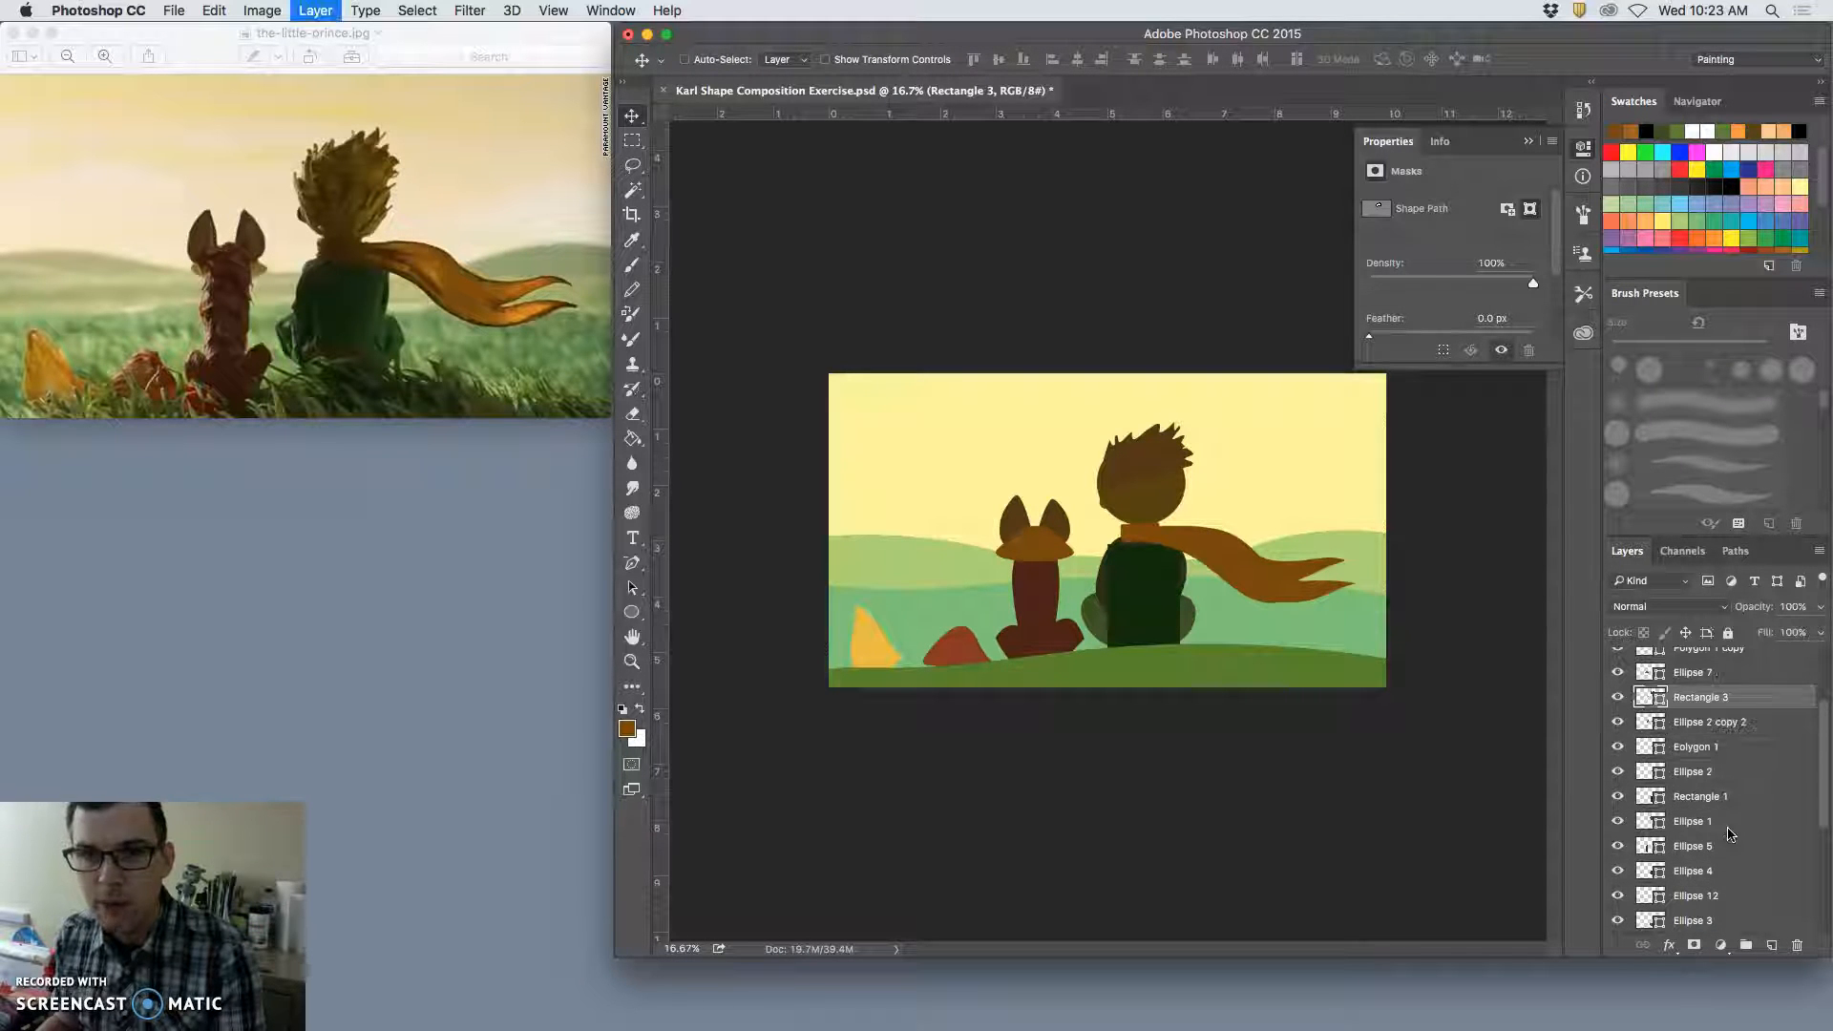
key("super+bracketright")
key("super+bracketright")
key("super")
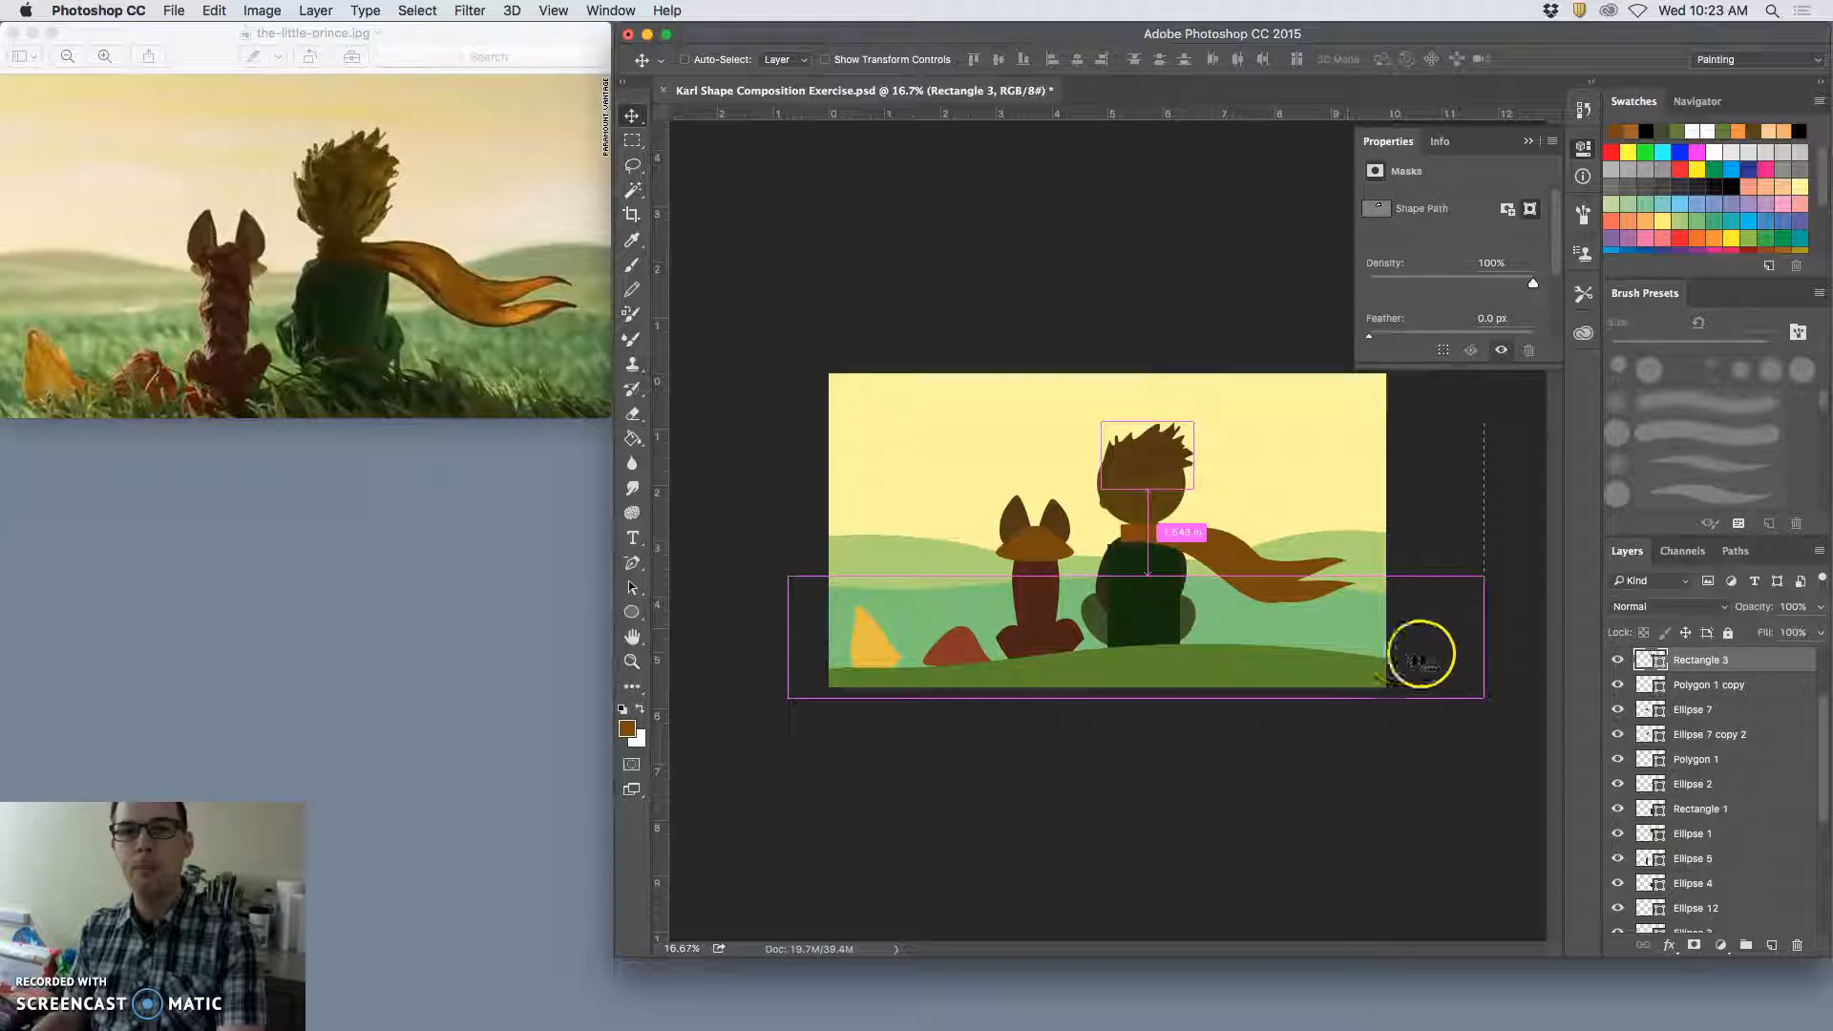
Step: Add an anchor point on the hair's straight lower edge and pull its lower-left corner down to the base of the head
key("super+equal")
key("super+equal")
key("super+equal")
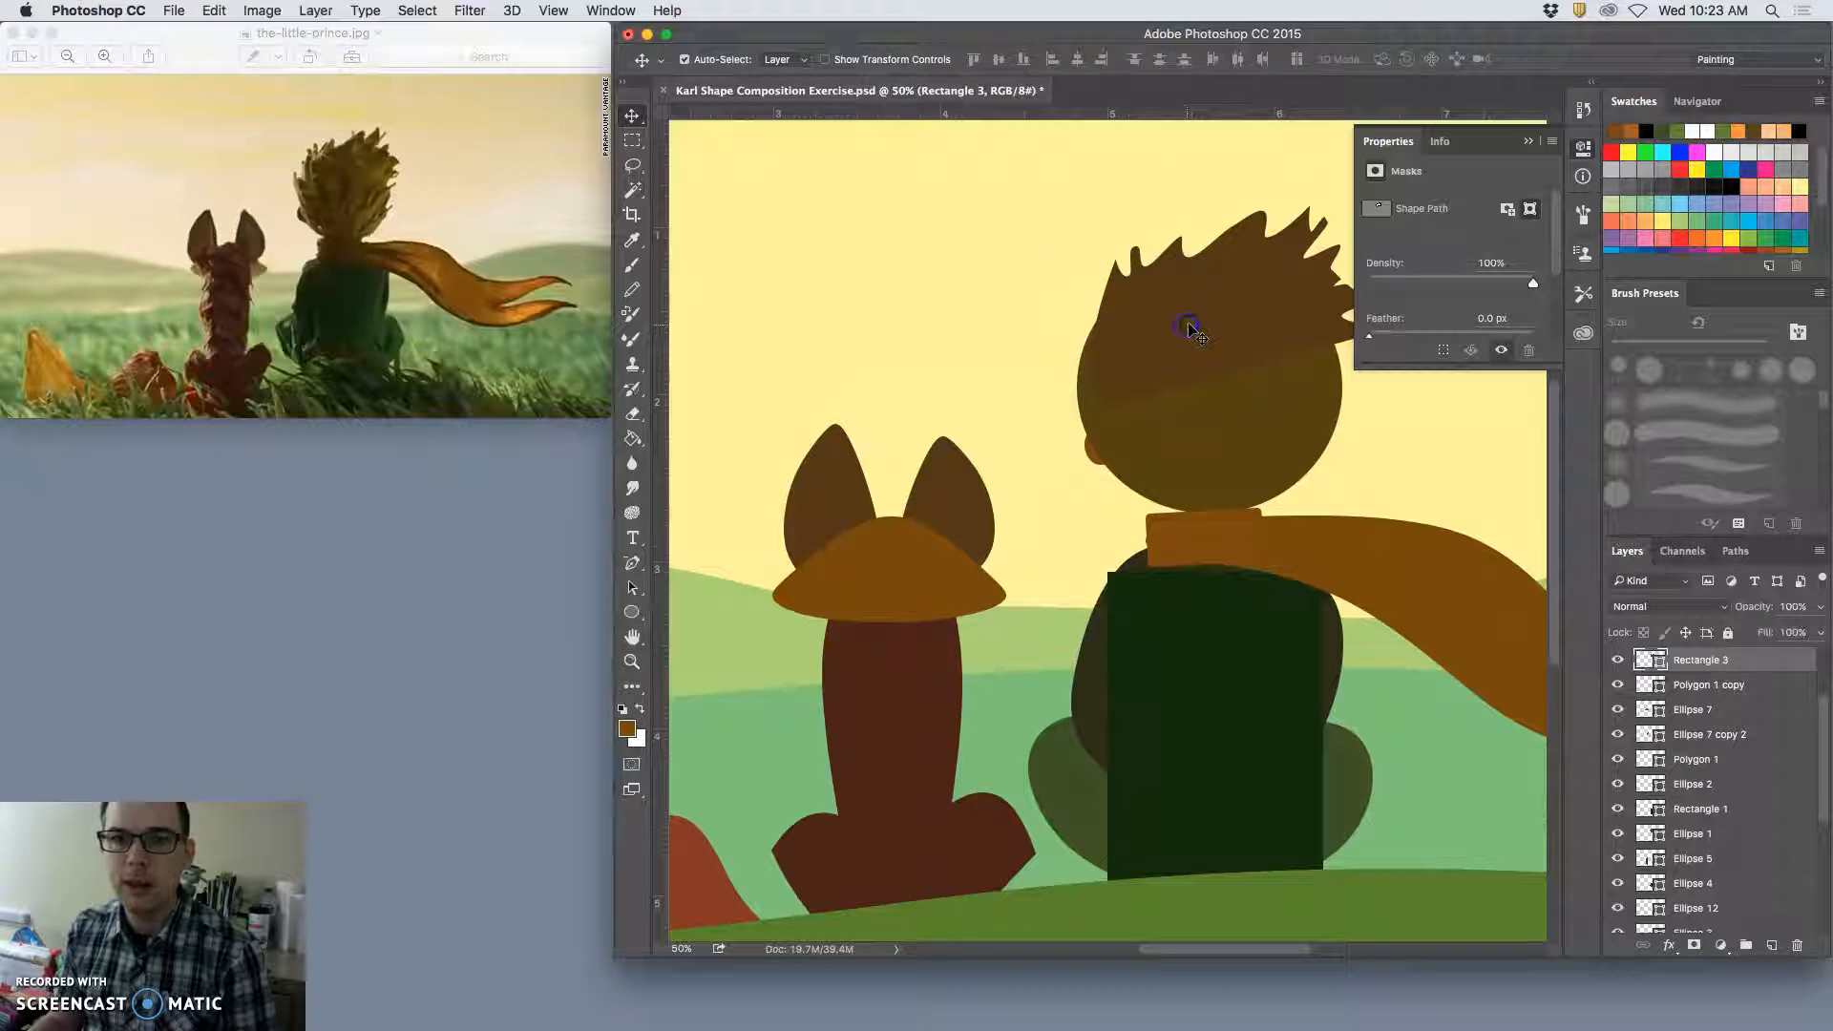
left_click(632, 564)
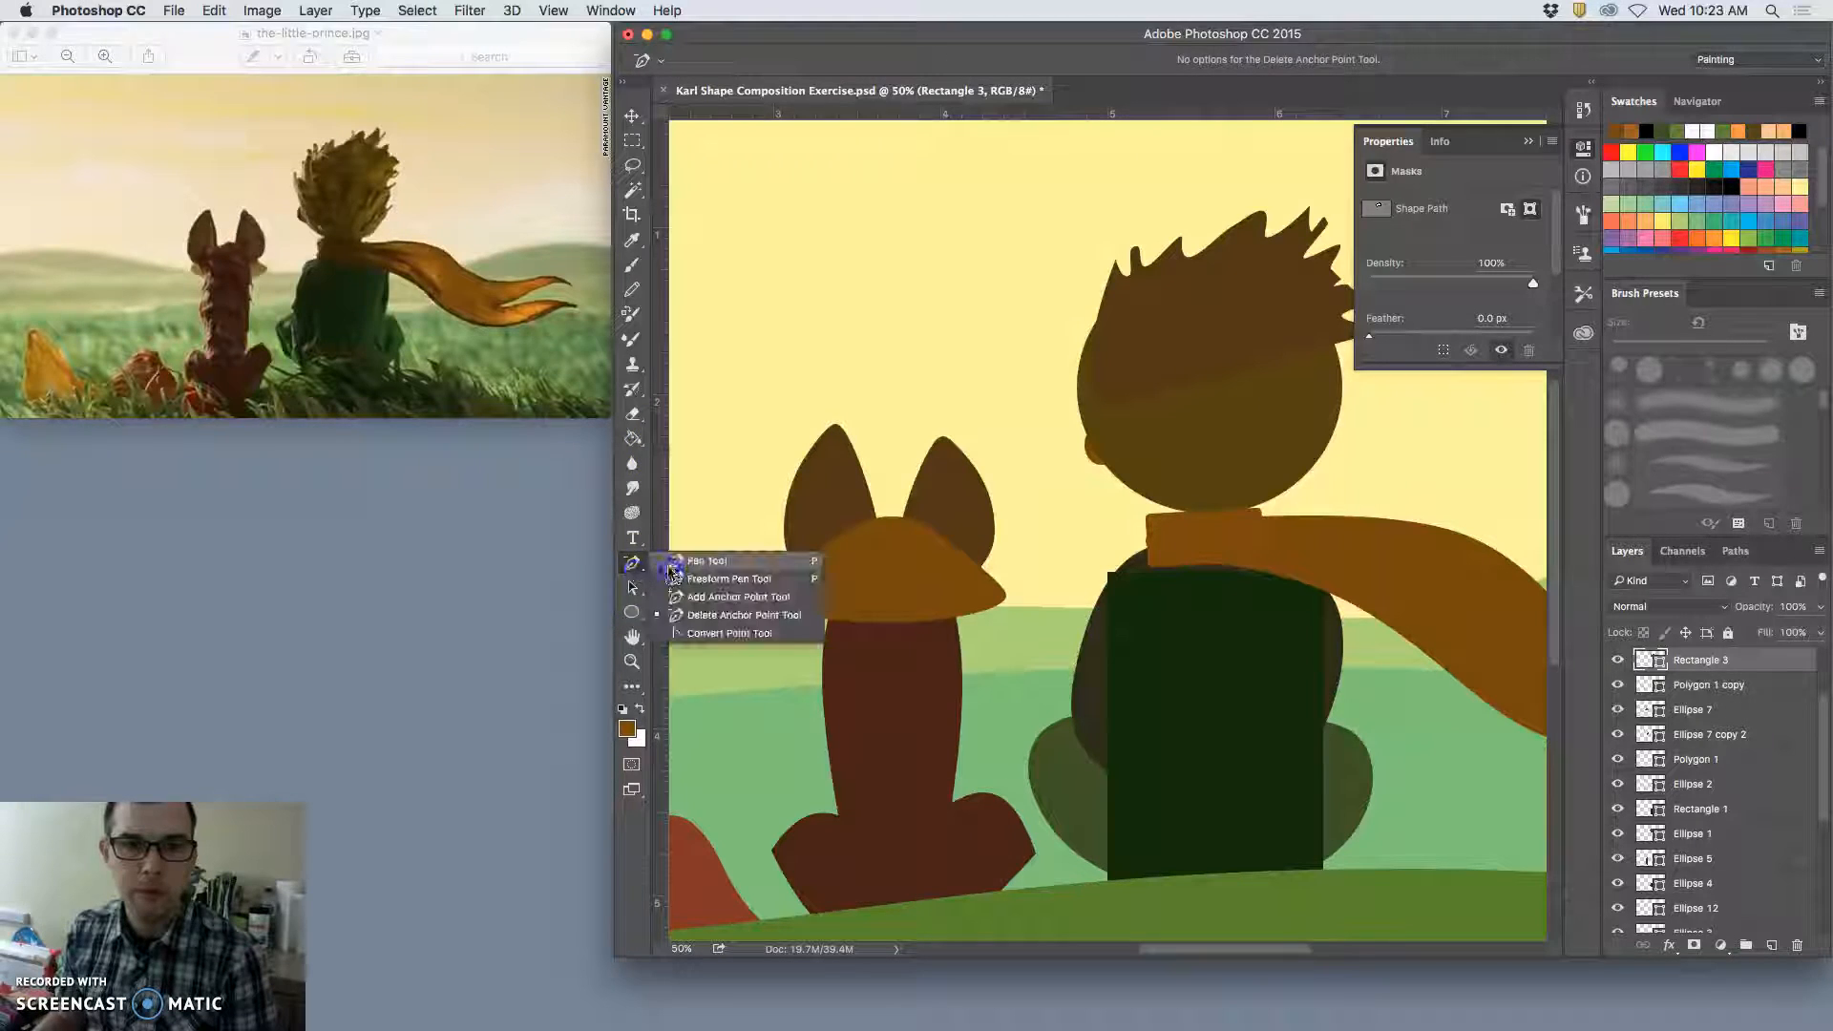
left_click(682, 596)
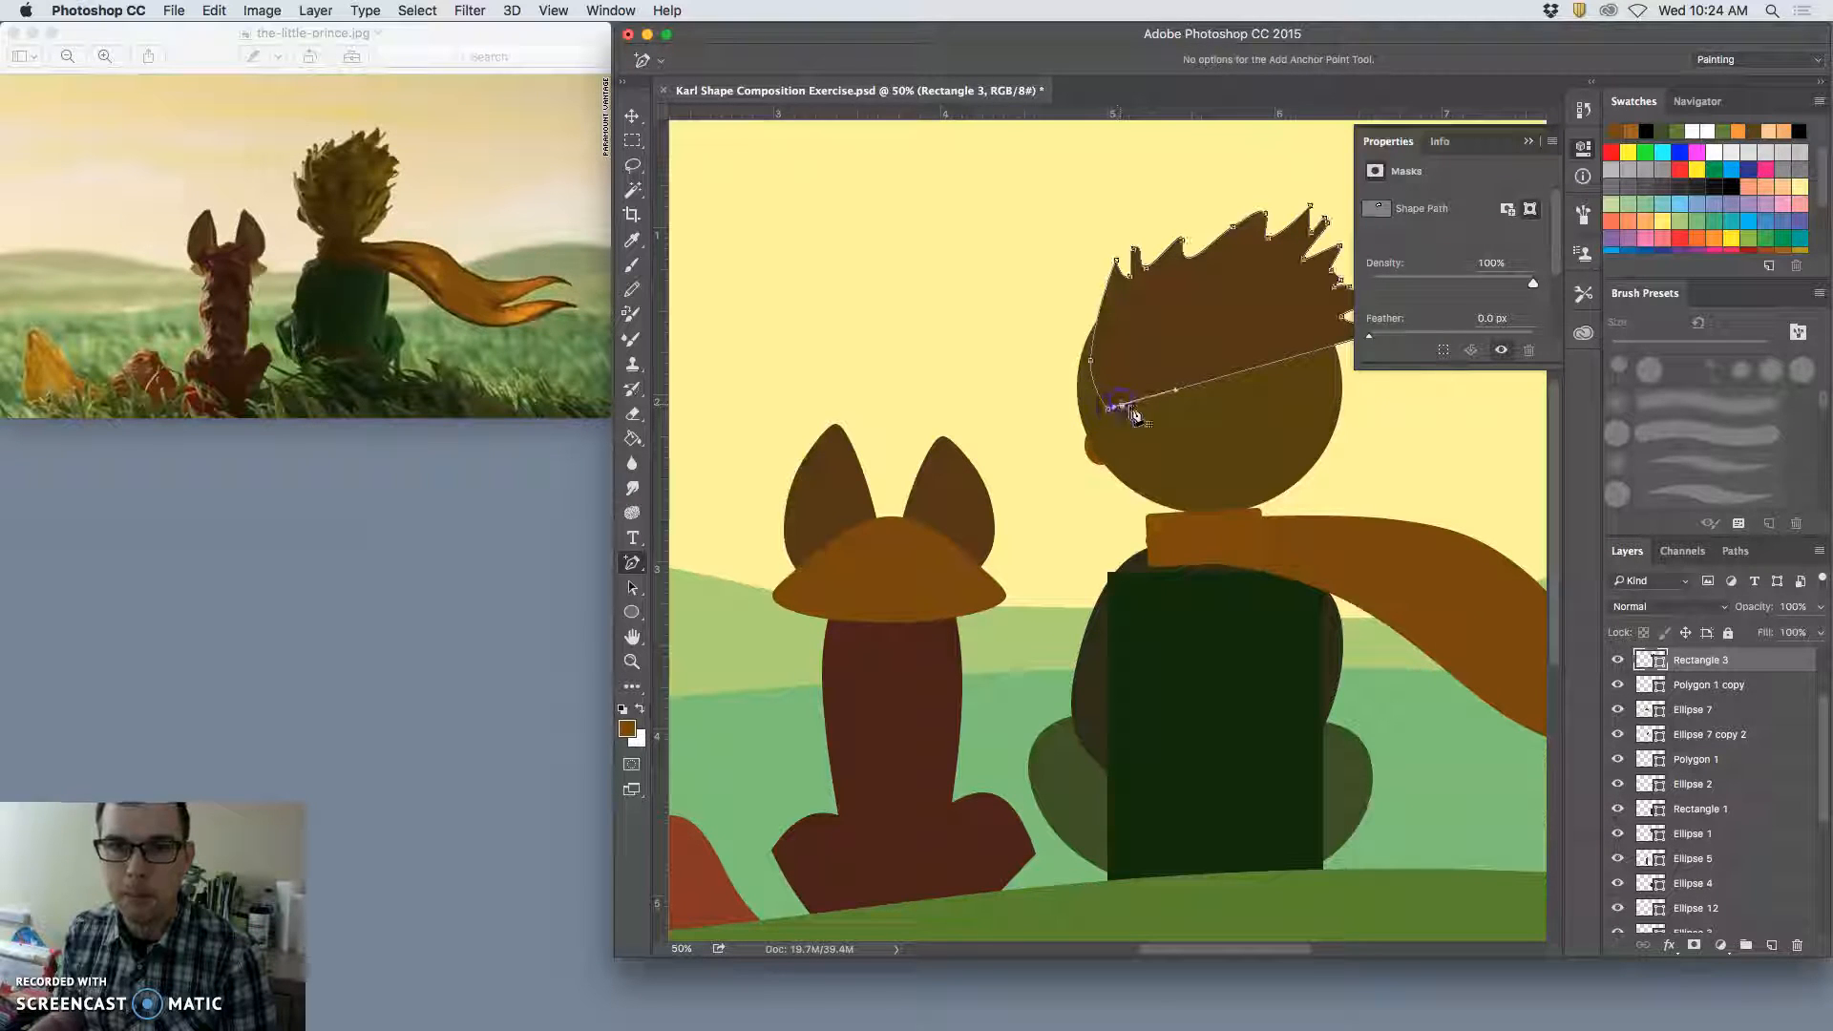
left_click_drag(1109, 408, 1167, 461)
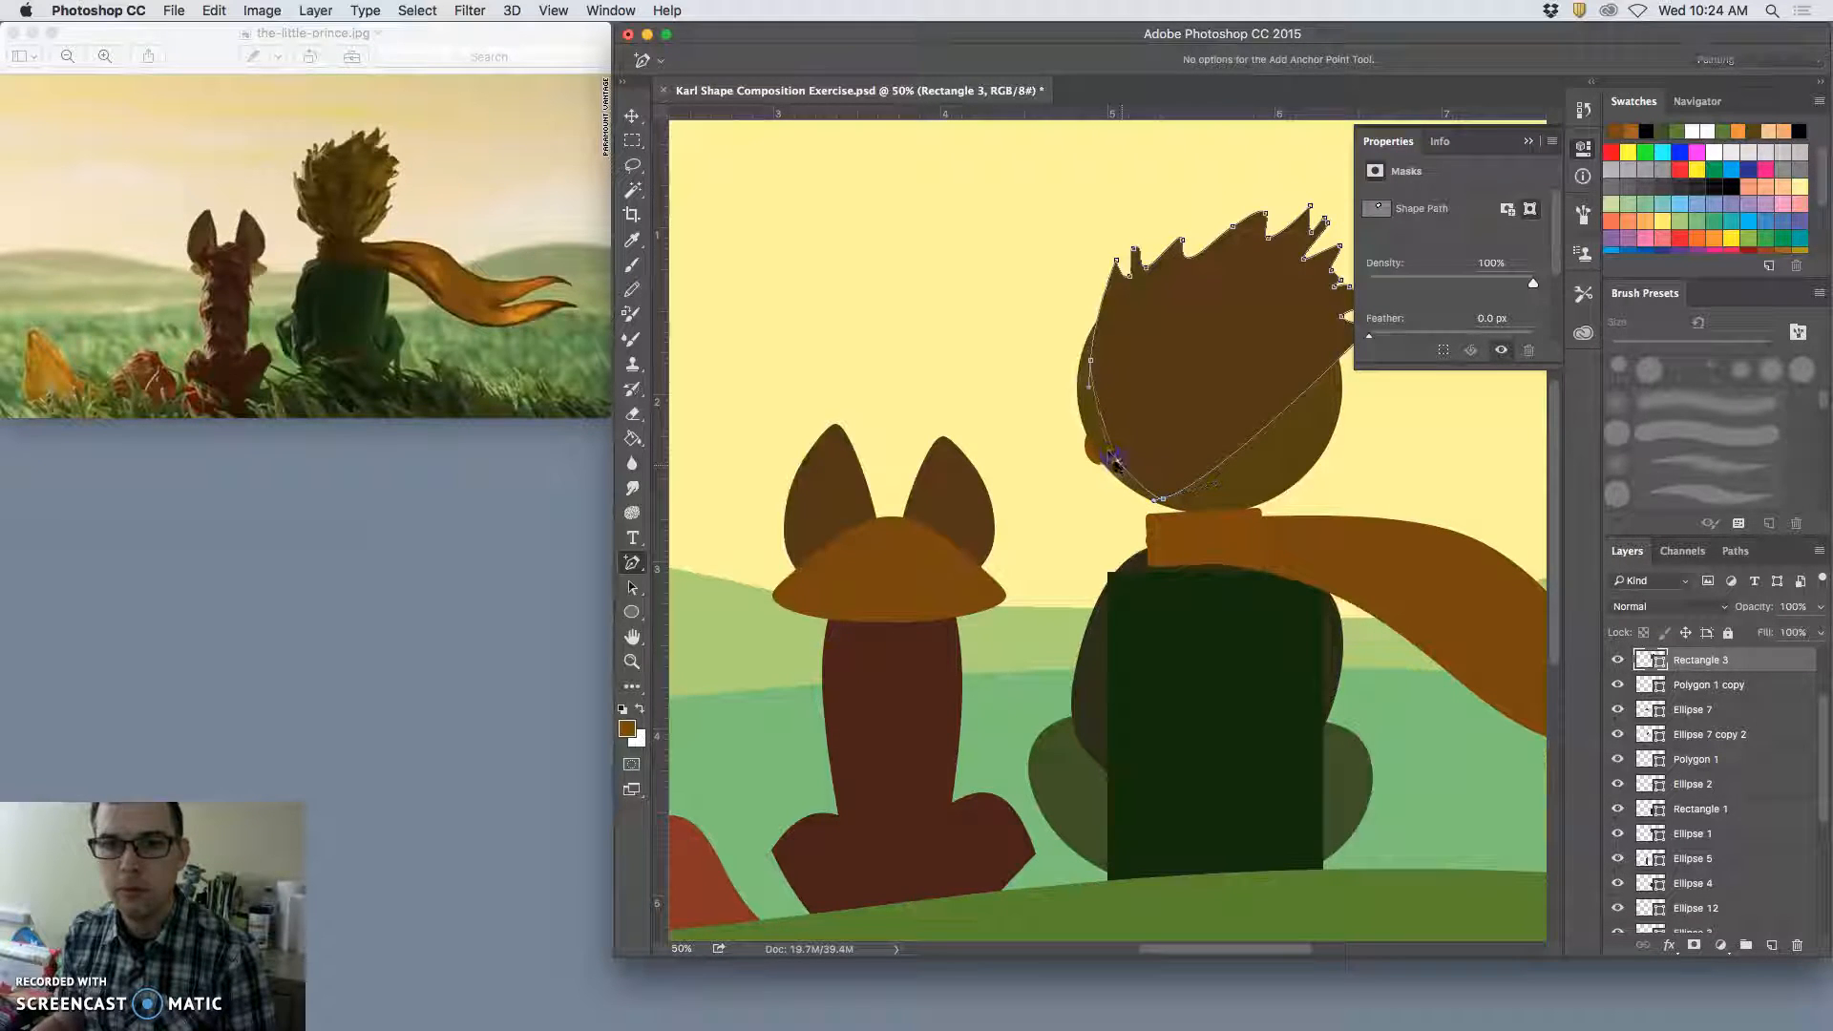
left_click_drag(1106, 430, 1158, 498)
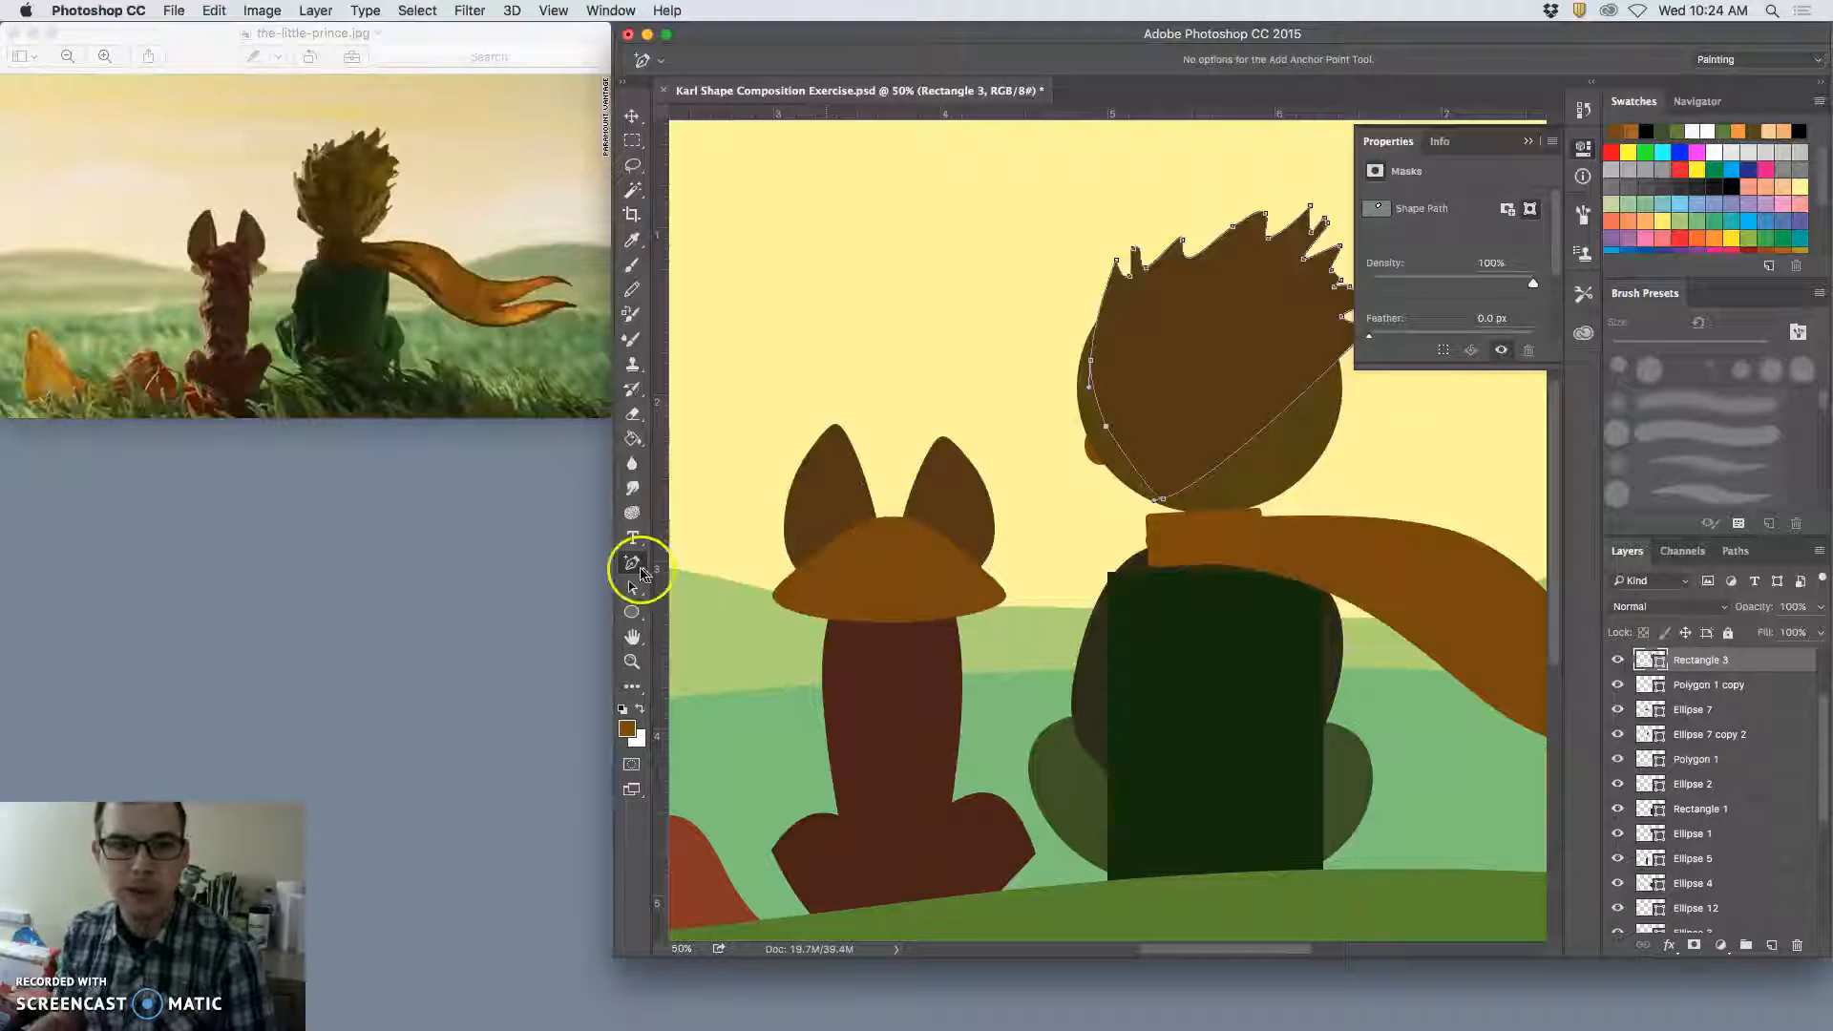
Step: Delete the extra anchor point on the hair's lower left edge and curve that edge outward toward the head's outline
left_click(641, 573)
left_click(716, 620)
left_click(1107, 429)
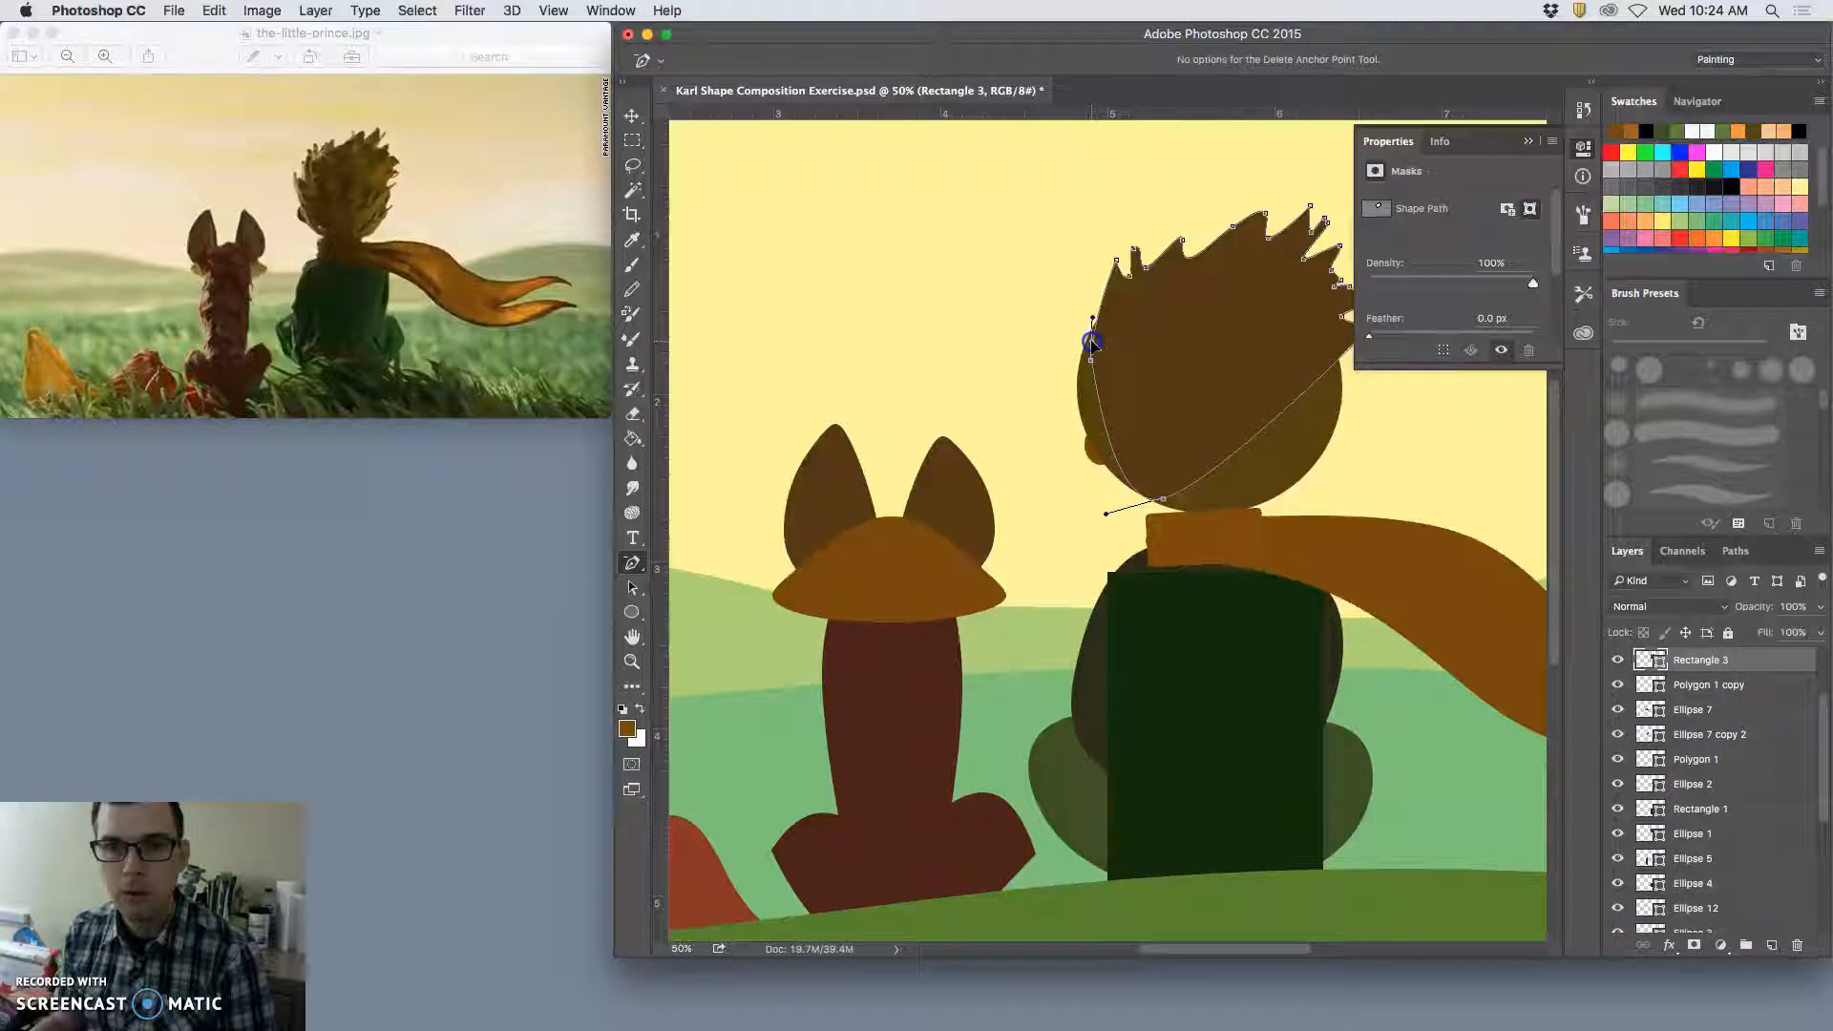
left_click_drag(1121, 524, 1081, 462)
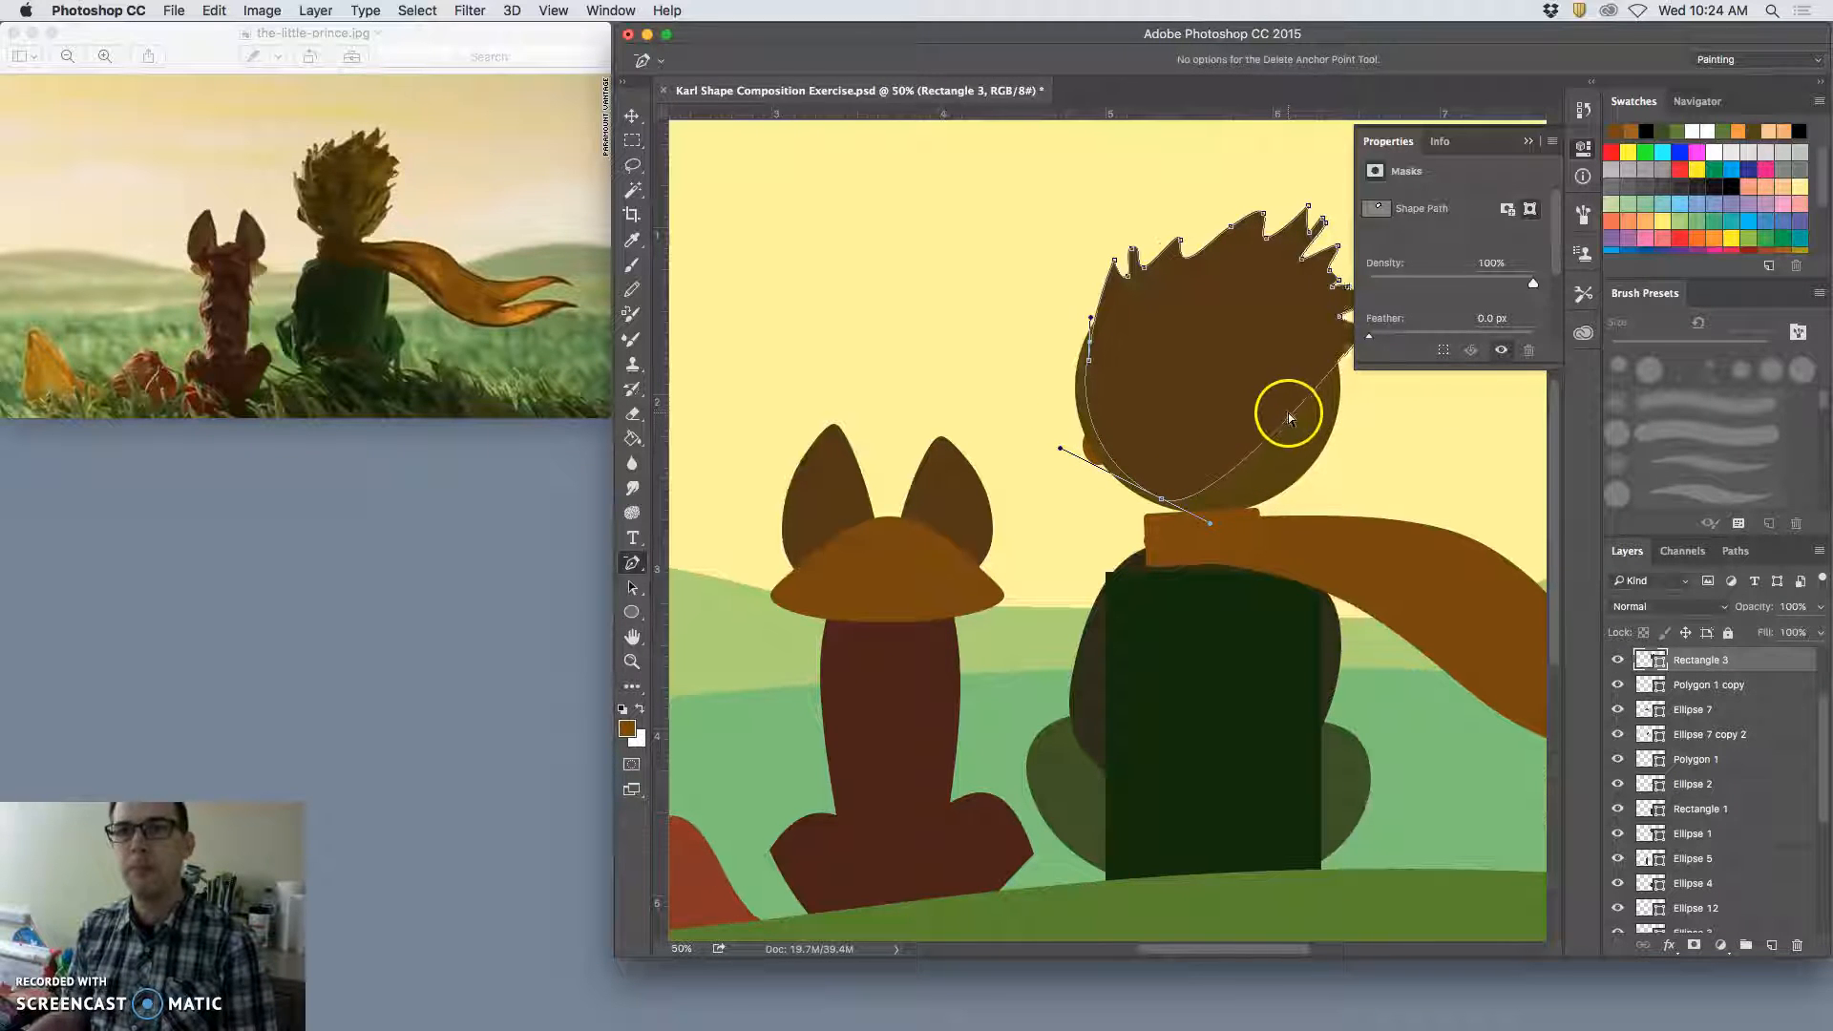
scroll(1287, 412, "right", 3)
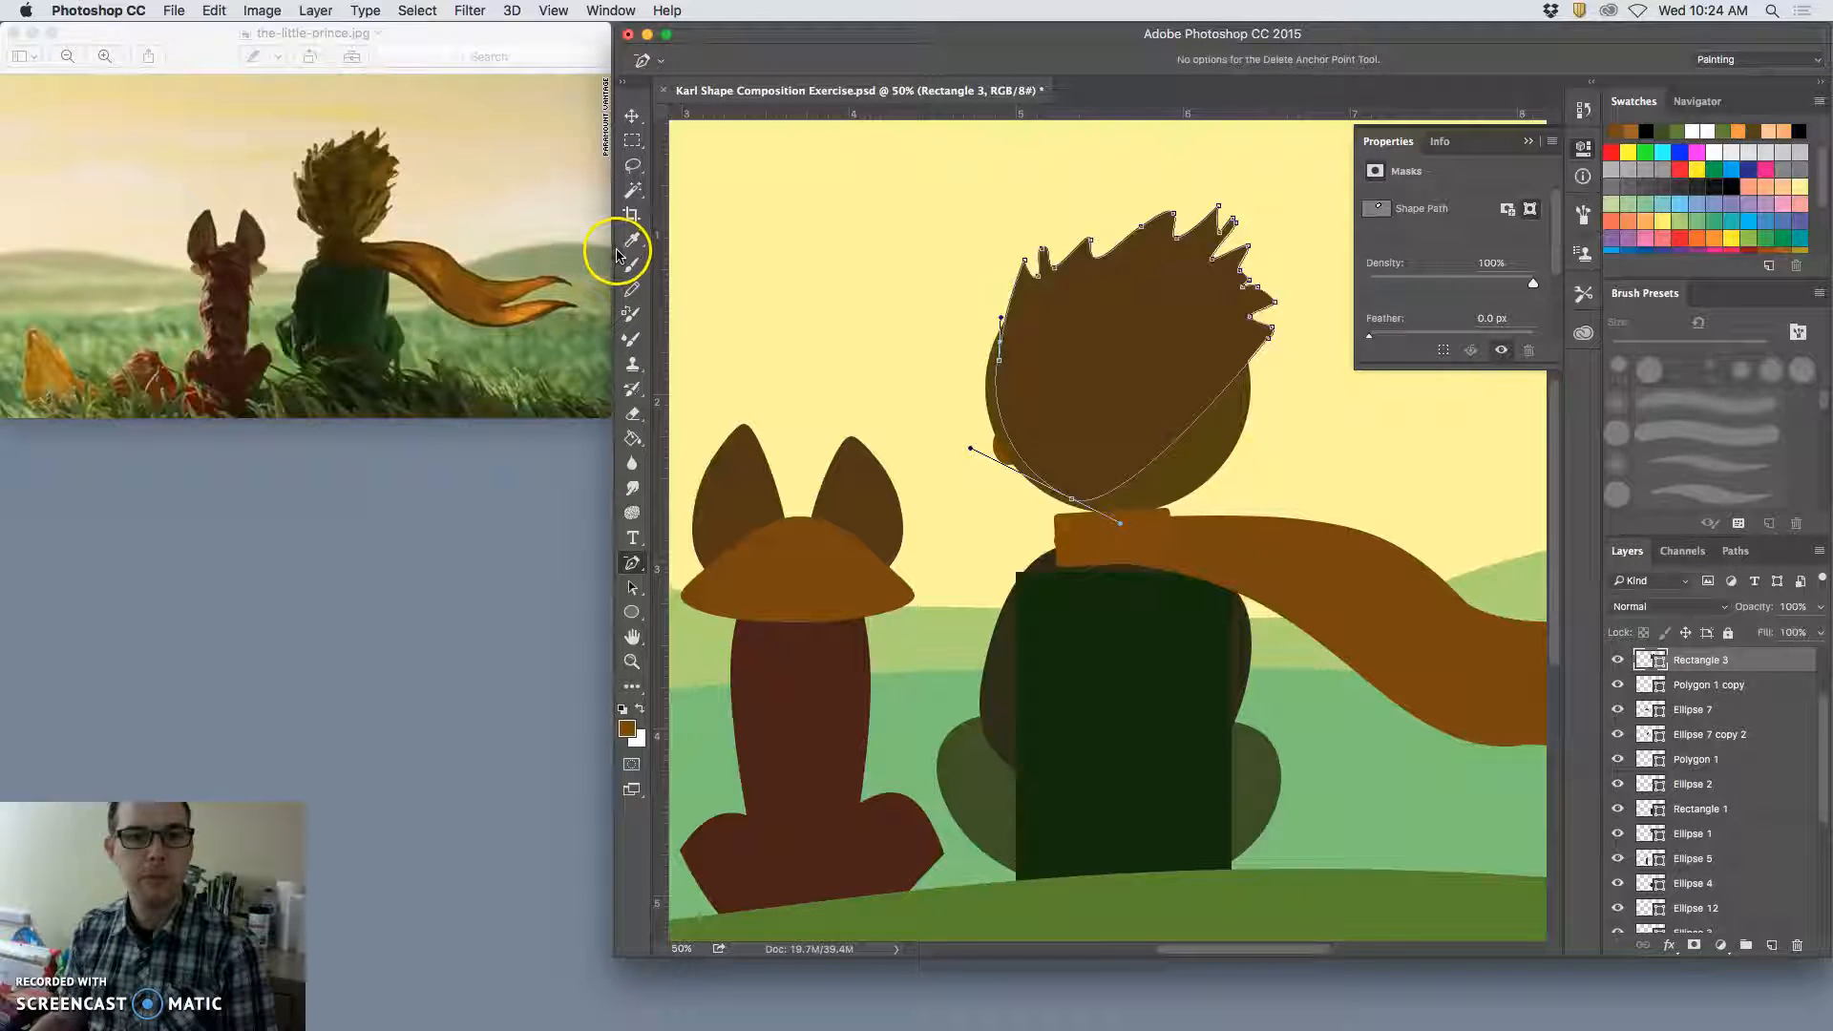
key("Escape")
Step: Draw a tall ellipse about 217 by 762 px over the right half of the fox's body in its dark red-brown
scroll(835, 674, "left", 5)
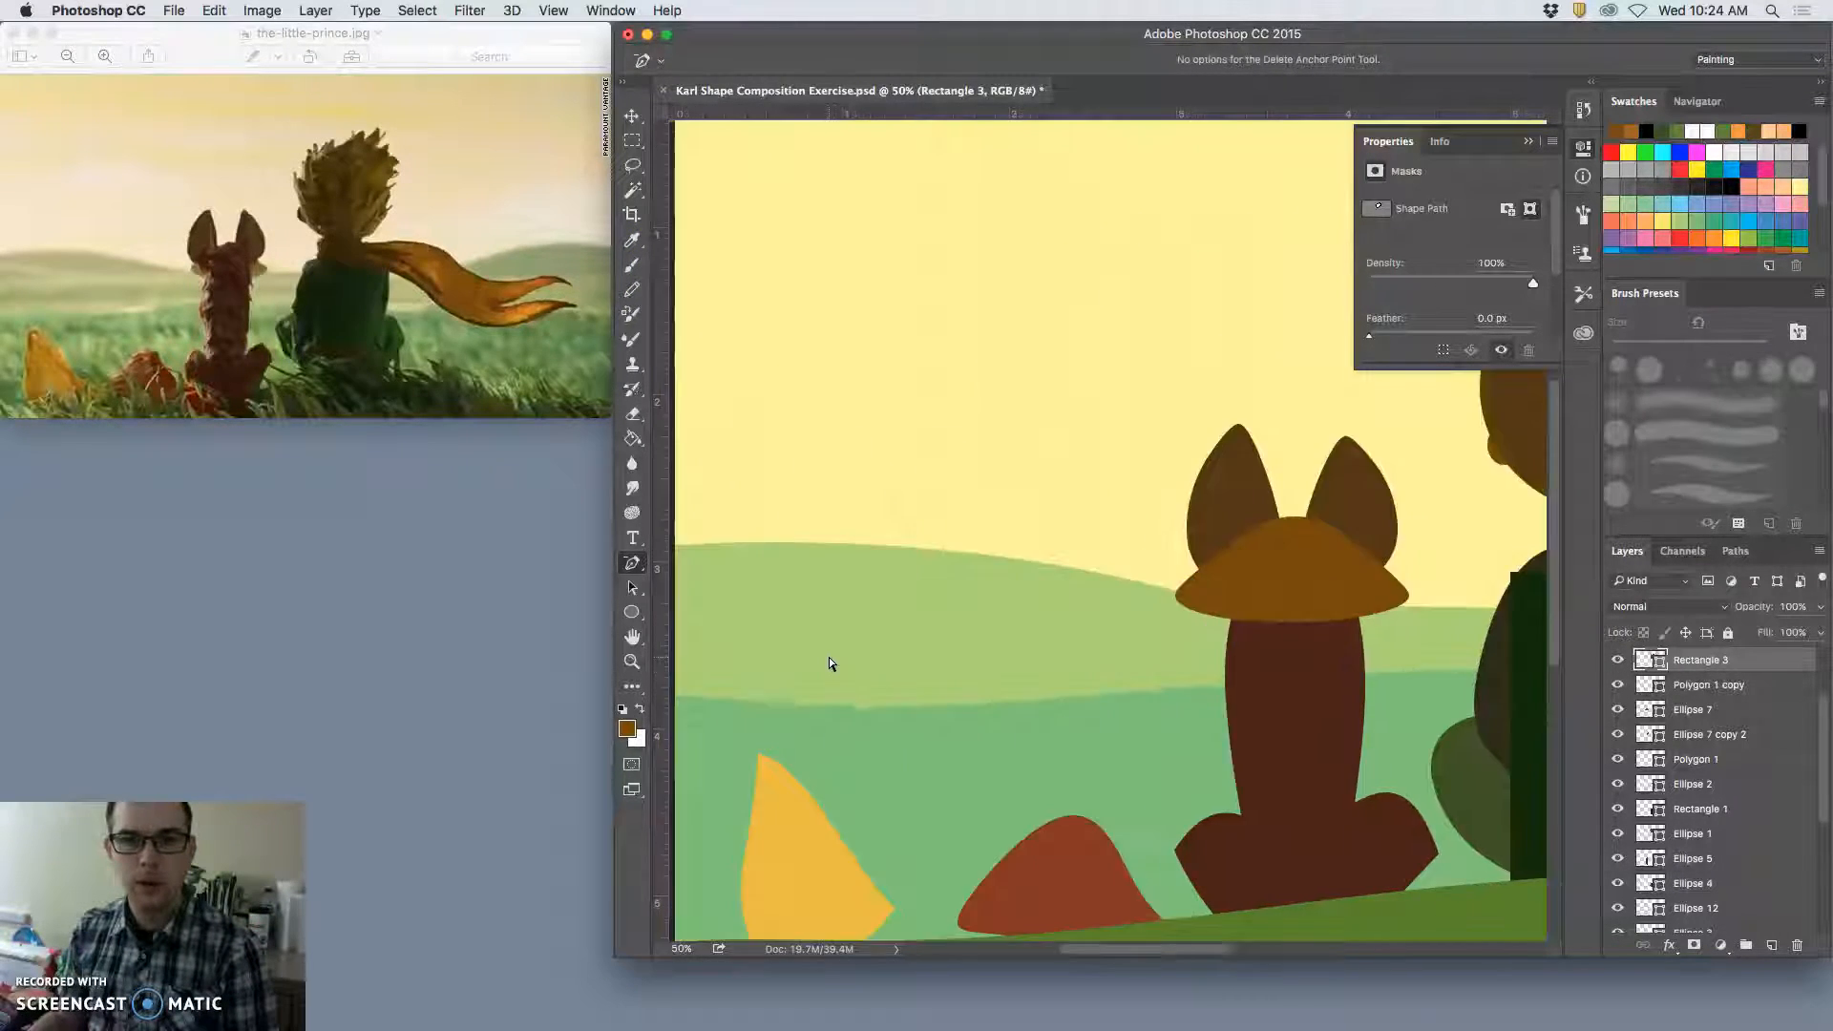
left_click(631, 118)
left_click(1346, 800)
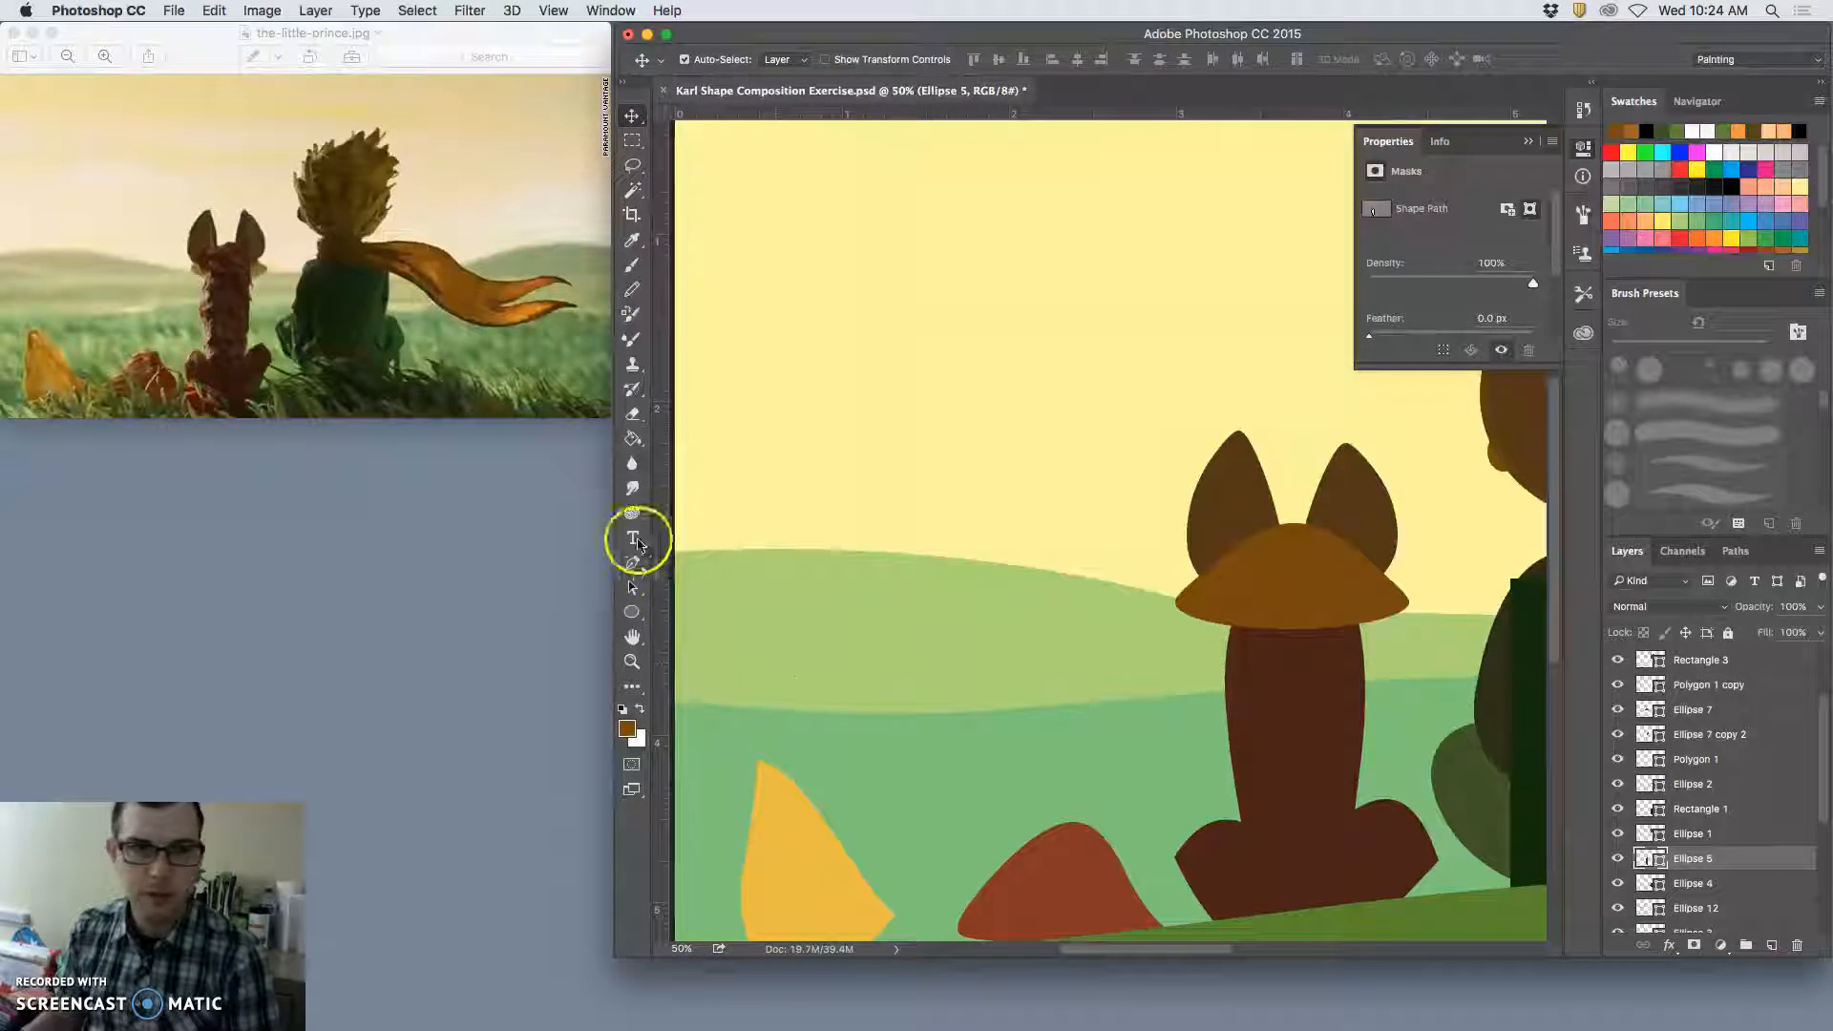
left_click(631, 612)
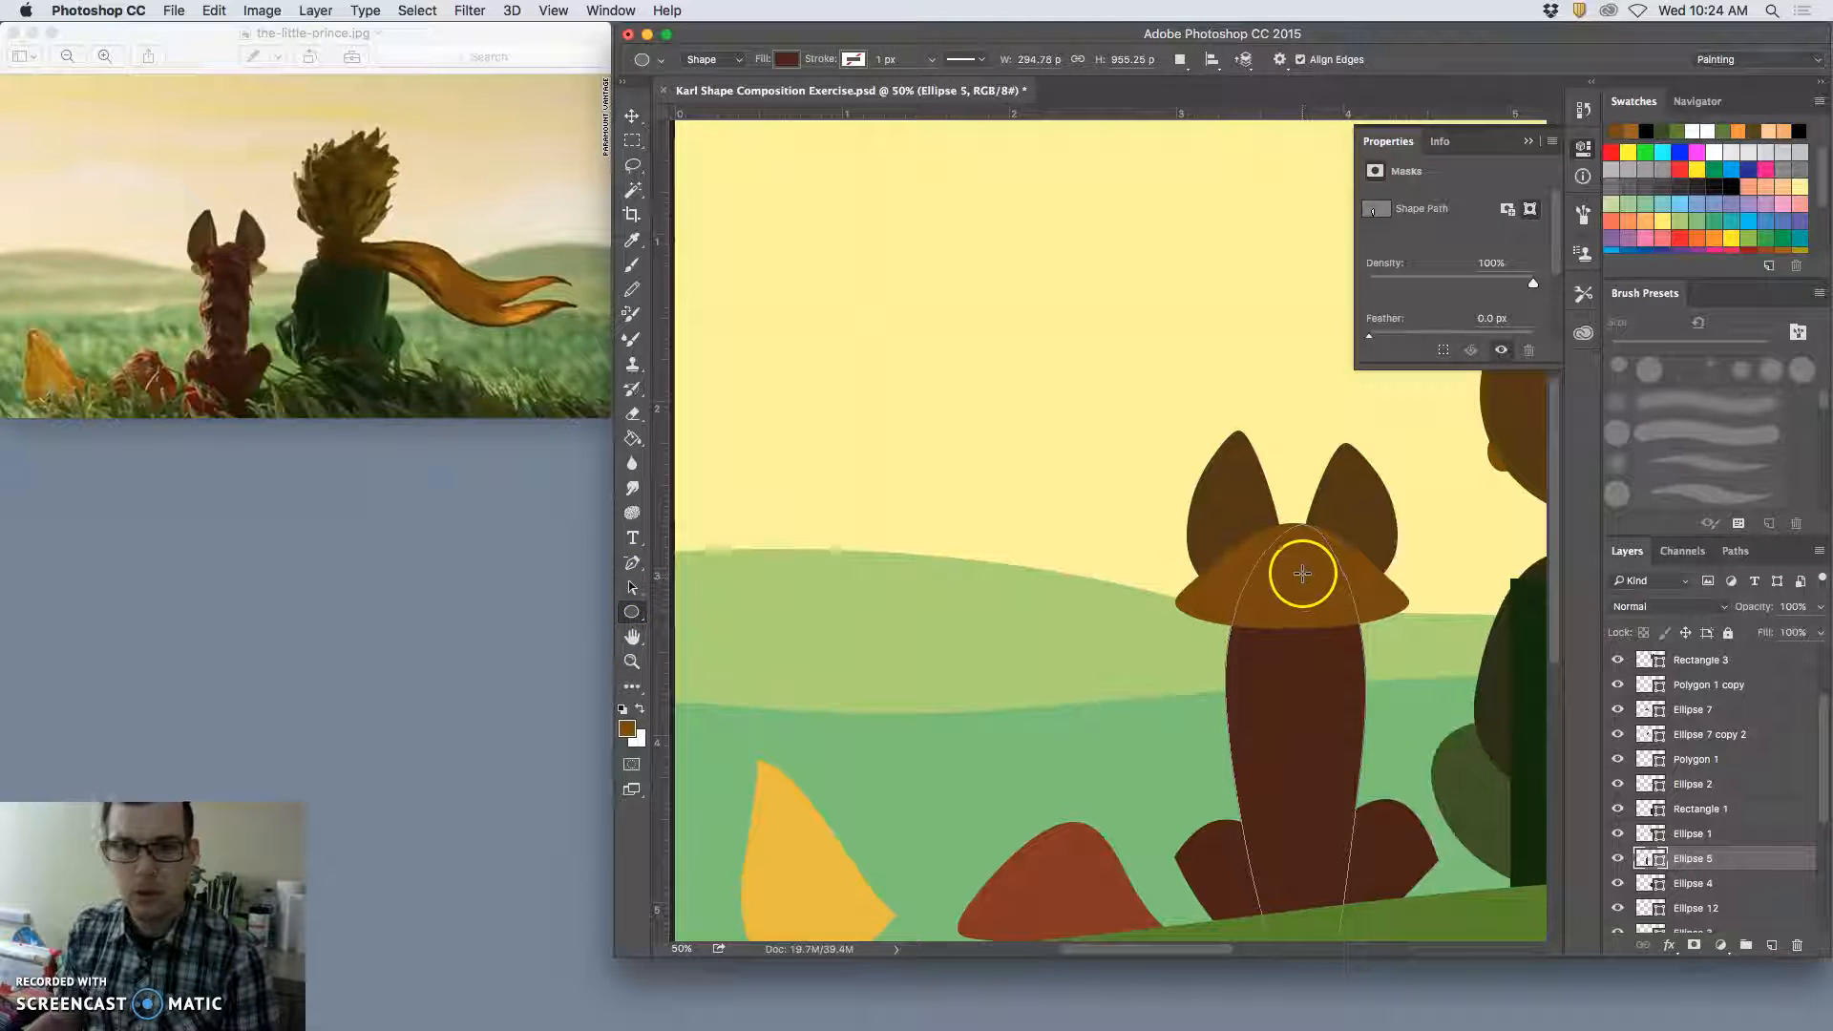
left_click_drag(1280, 616, 1372, 895)
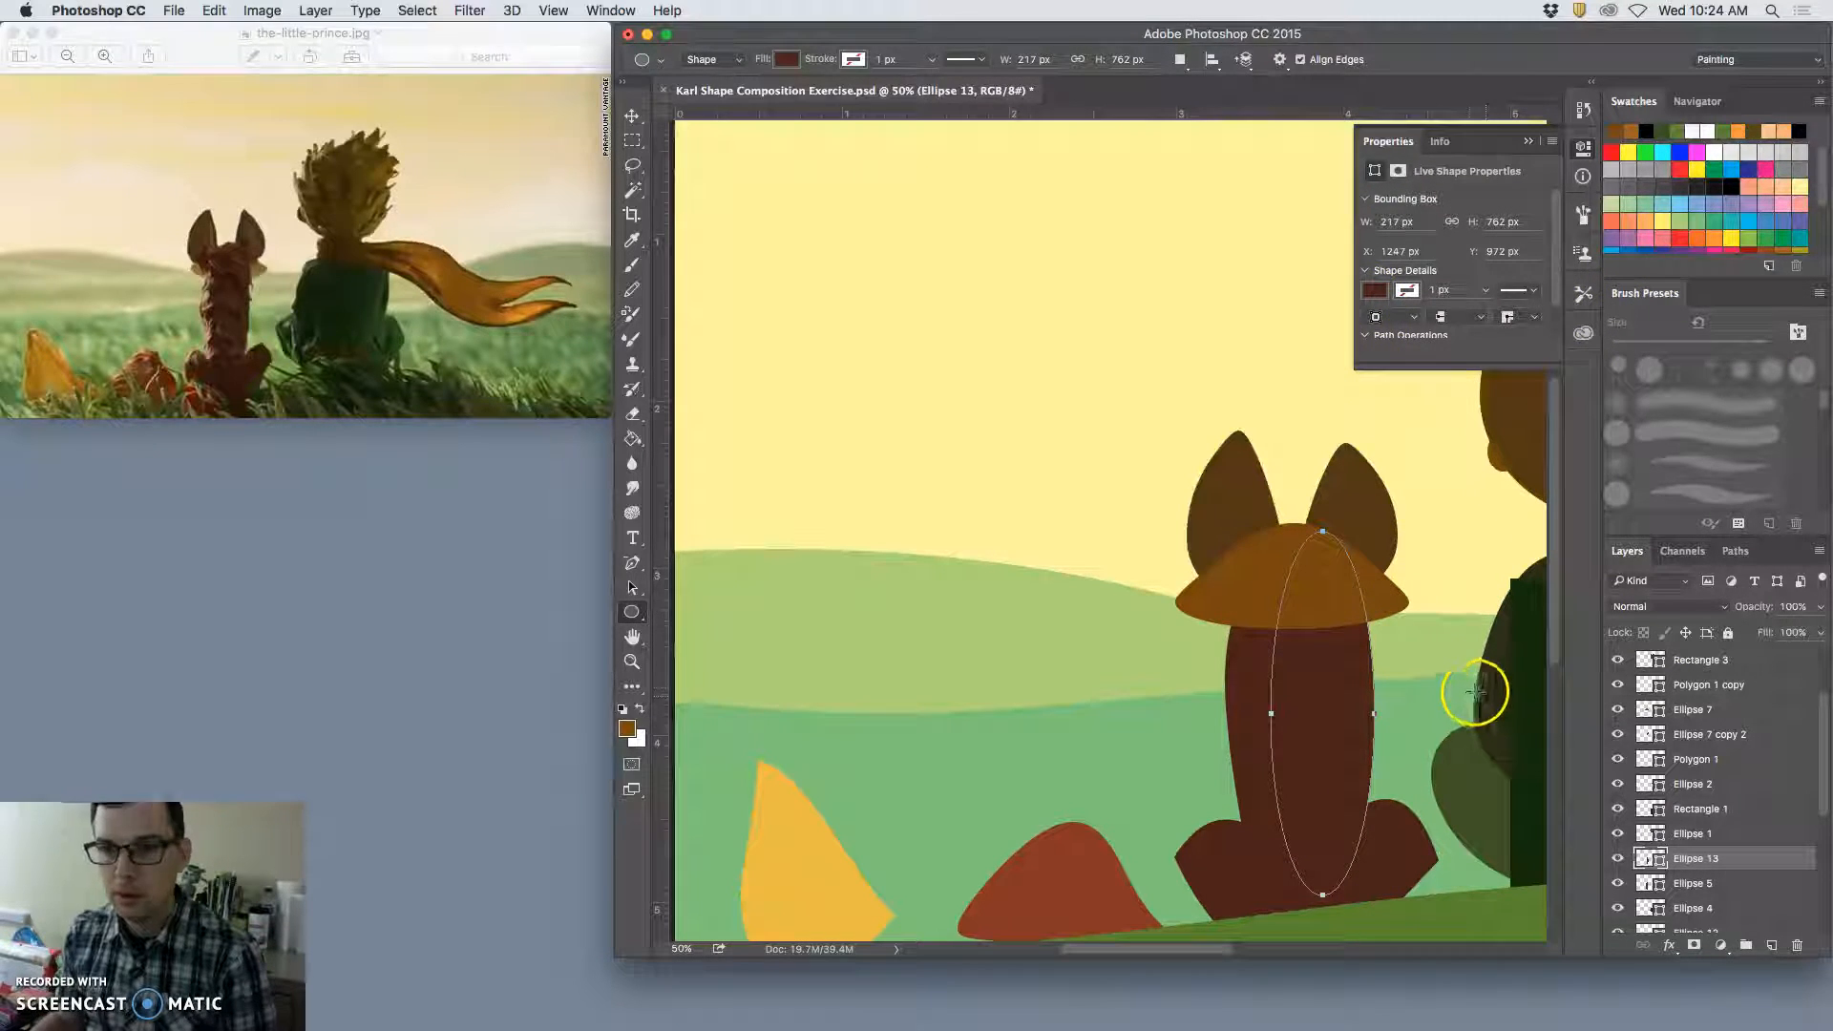
Step: Bring the new tall ellipse forward until it sits above Ellipse 7 and in front of the fox's head
key("super+bracketright")
key("super+bracketright")
key("super+bracketright")
key("super+bracketright")
key("super+bracketright")
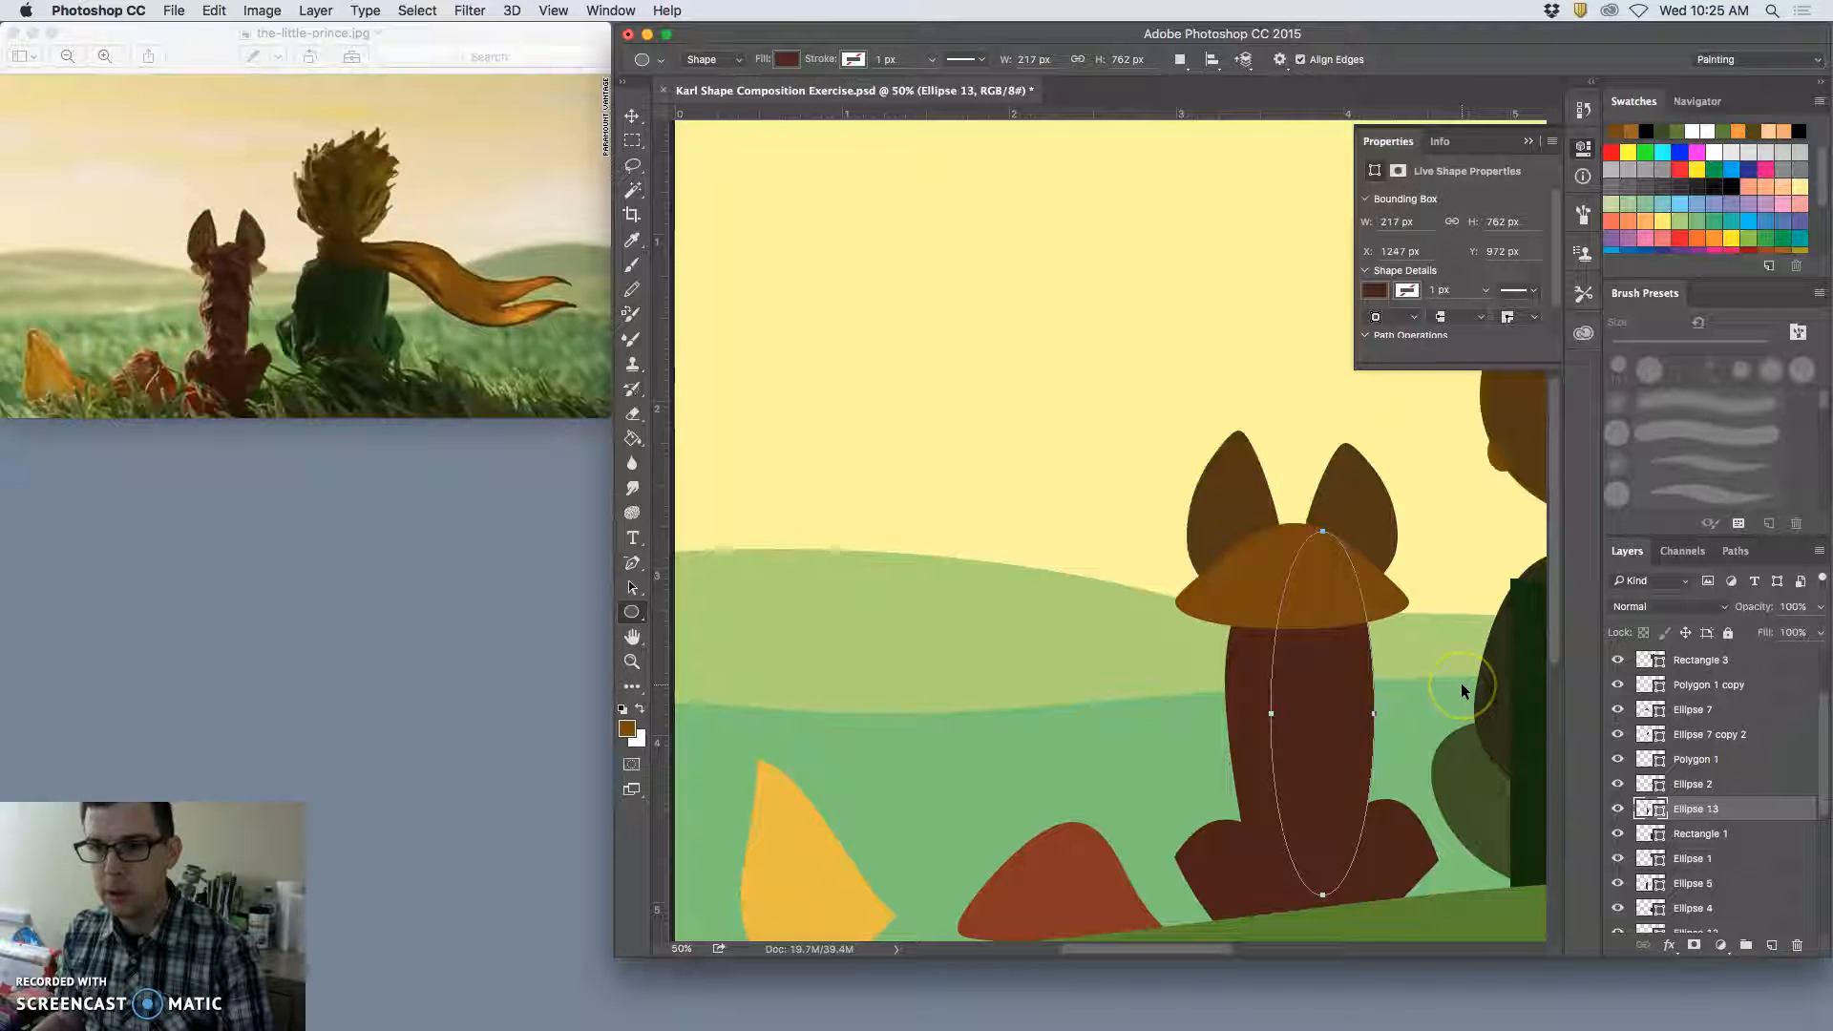
key("super+bracketright")
left_click(1330, 644)
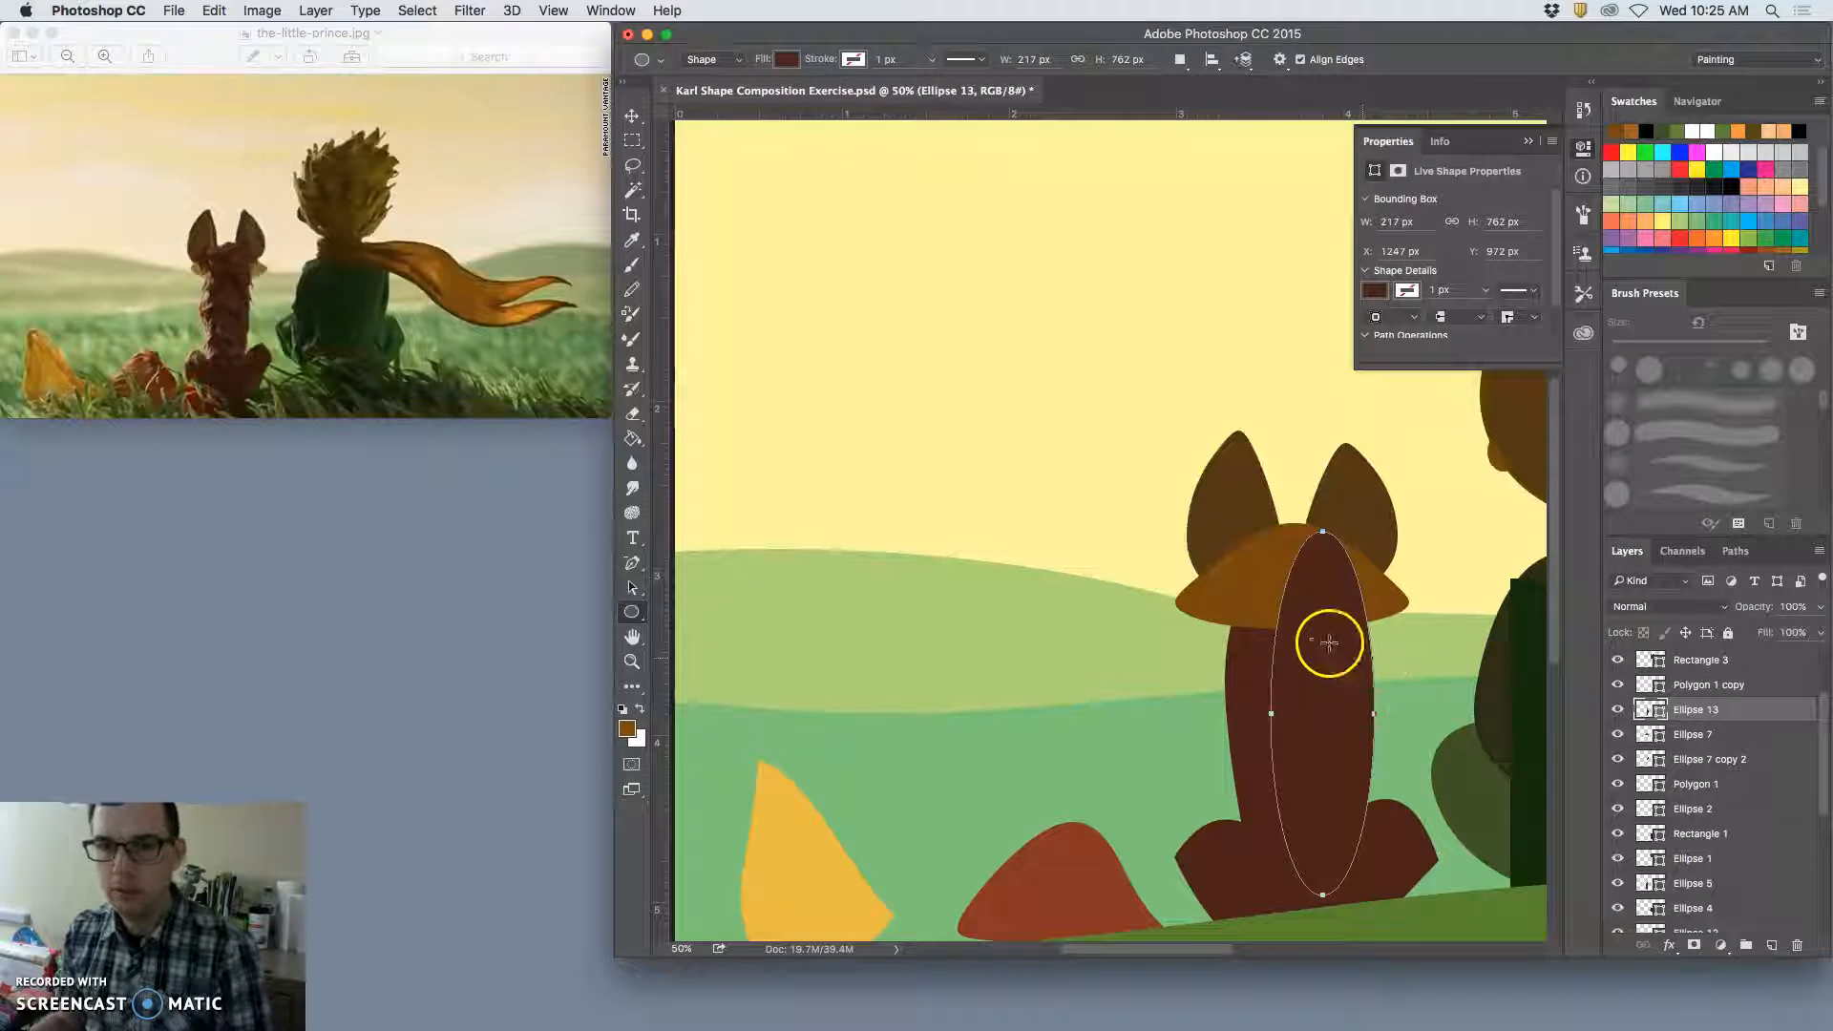
Step: Move the new tall ellipse to about X 1189 px, Y 965 px so it is centred over the fox's body
left_click(632, 115)
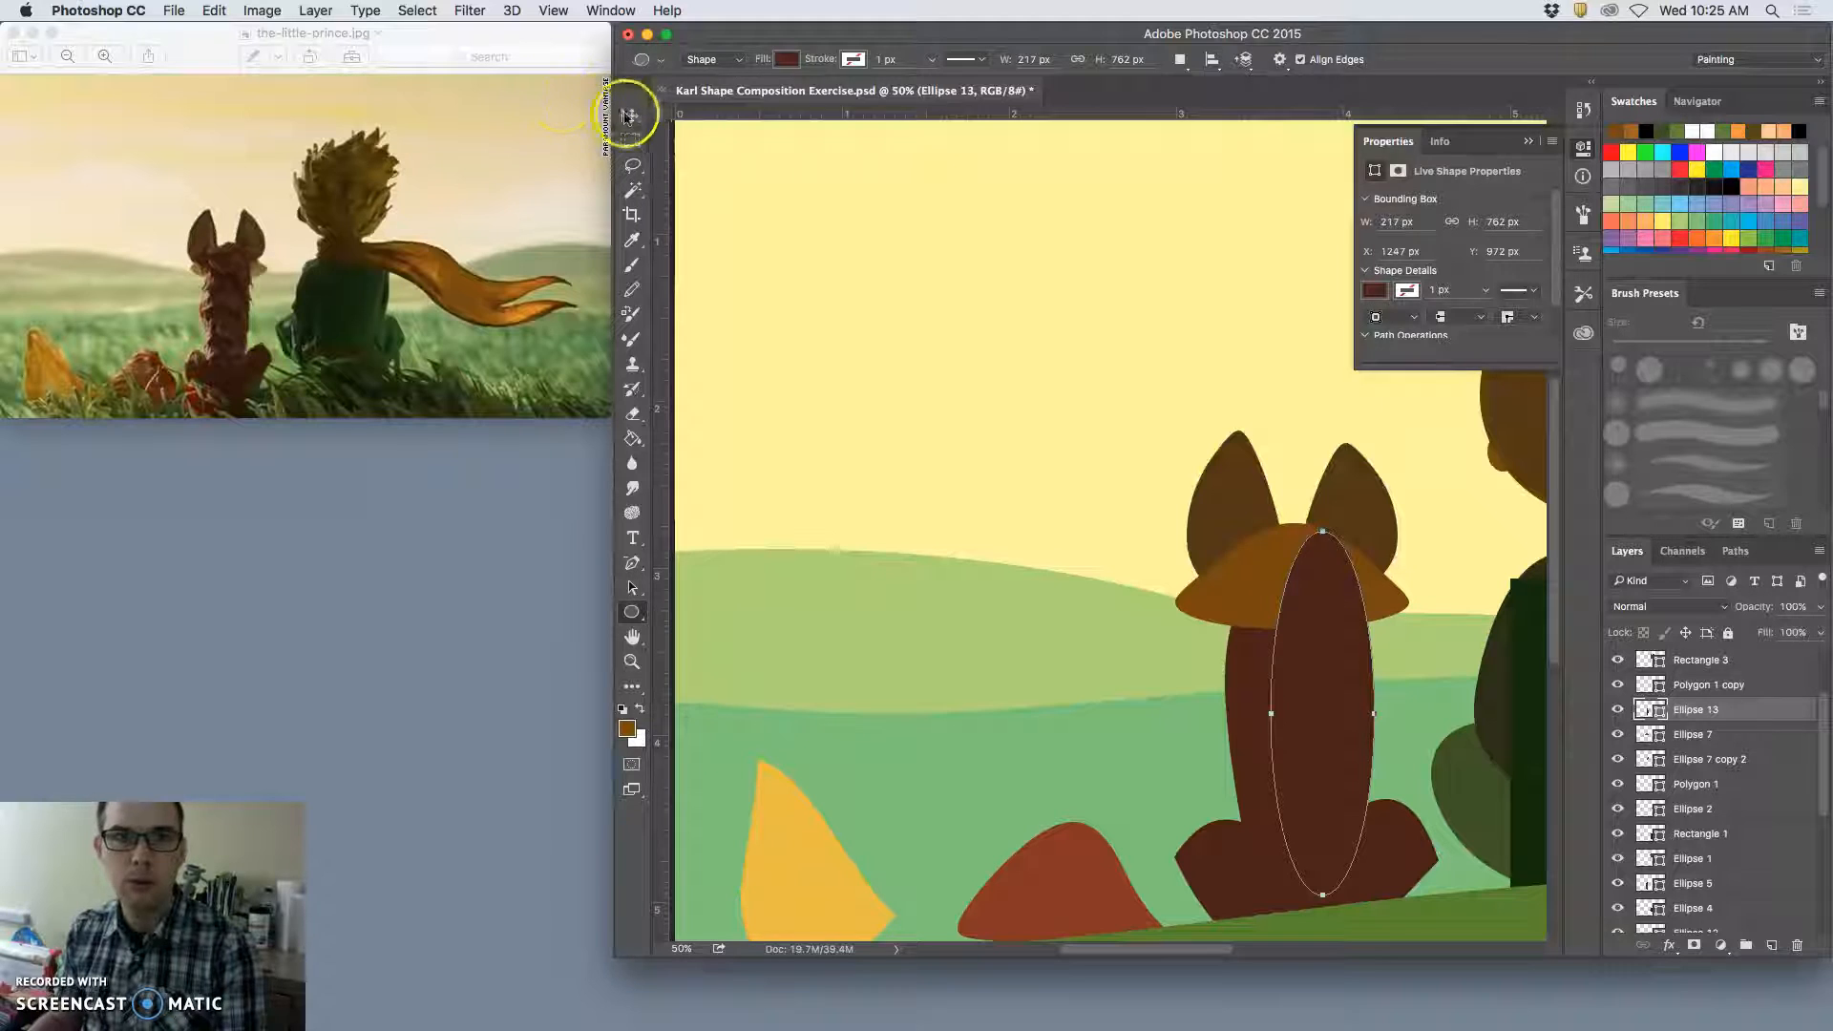
left_click_drag(1344, 657, 1316, 655)
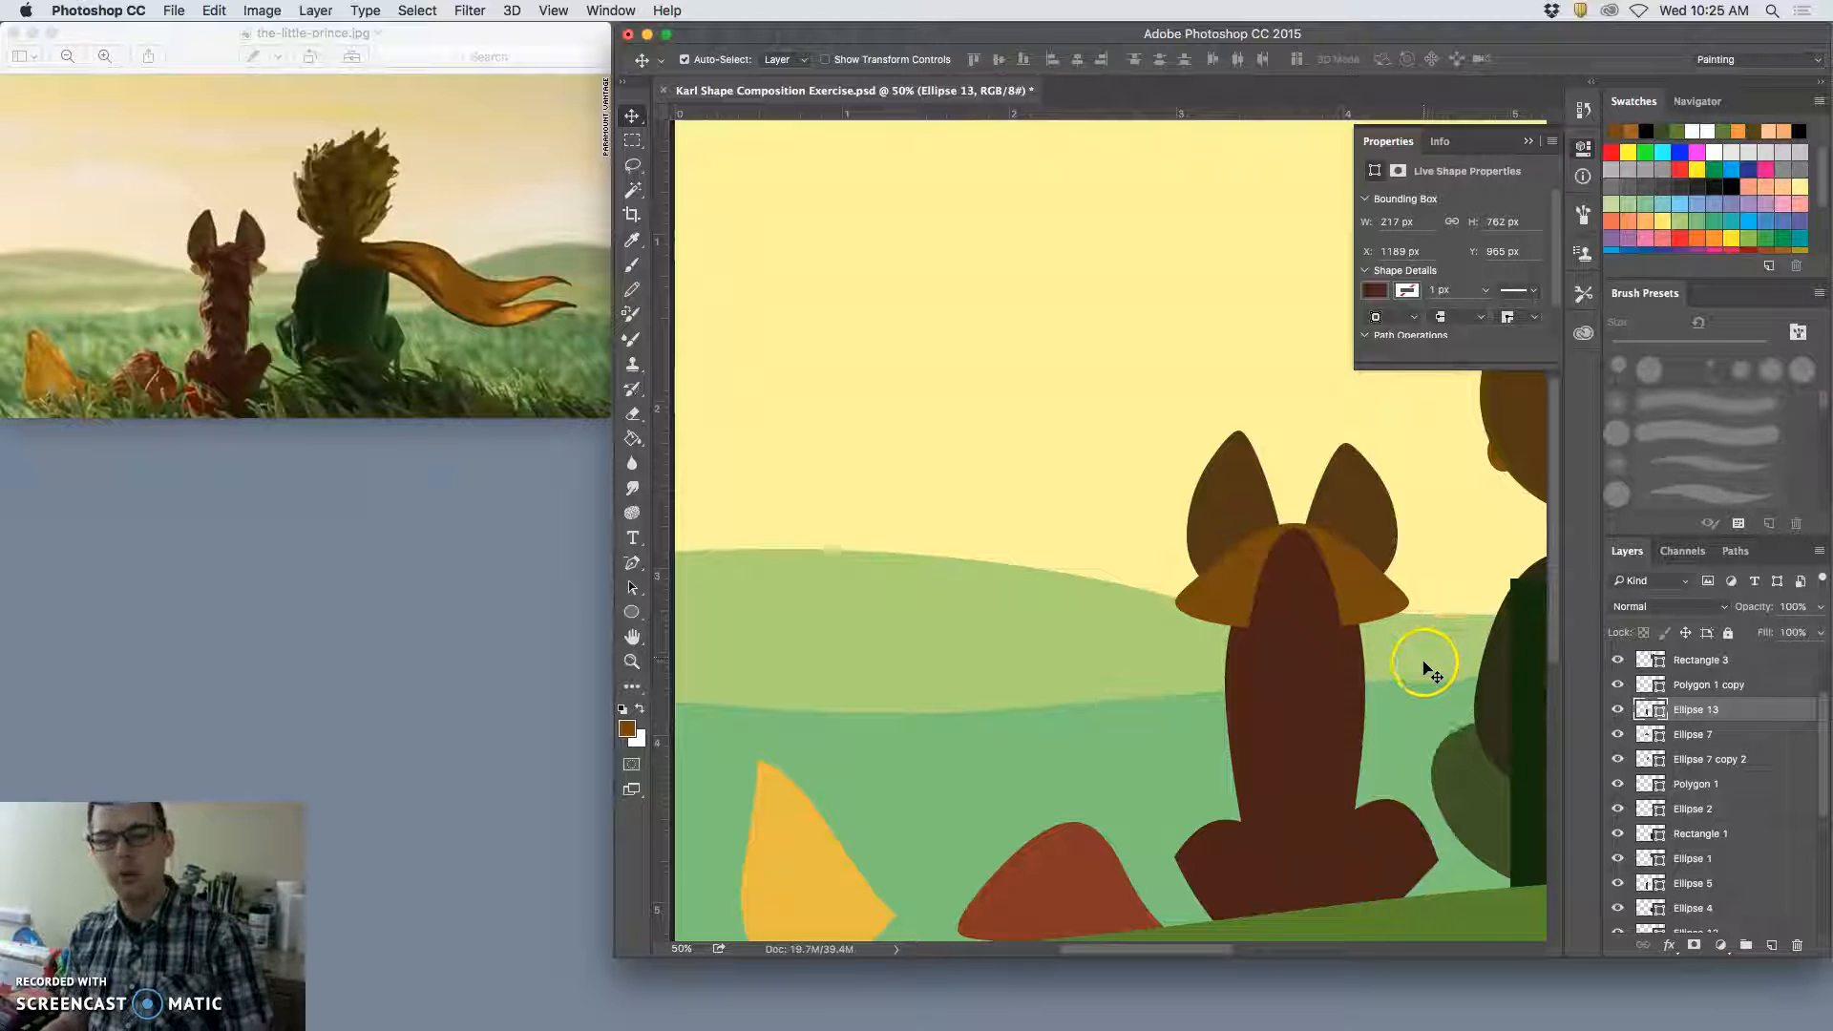
scroll(1341, 643, "down", 1)
key("super+minus")
scroll(1240, 643, "up", 3)
Step: Draw a blob custom shape about 373 by 423 px in the foreground hill's green, overlapping the red mound and the hill
left_click(1098, 739)
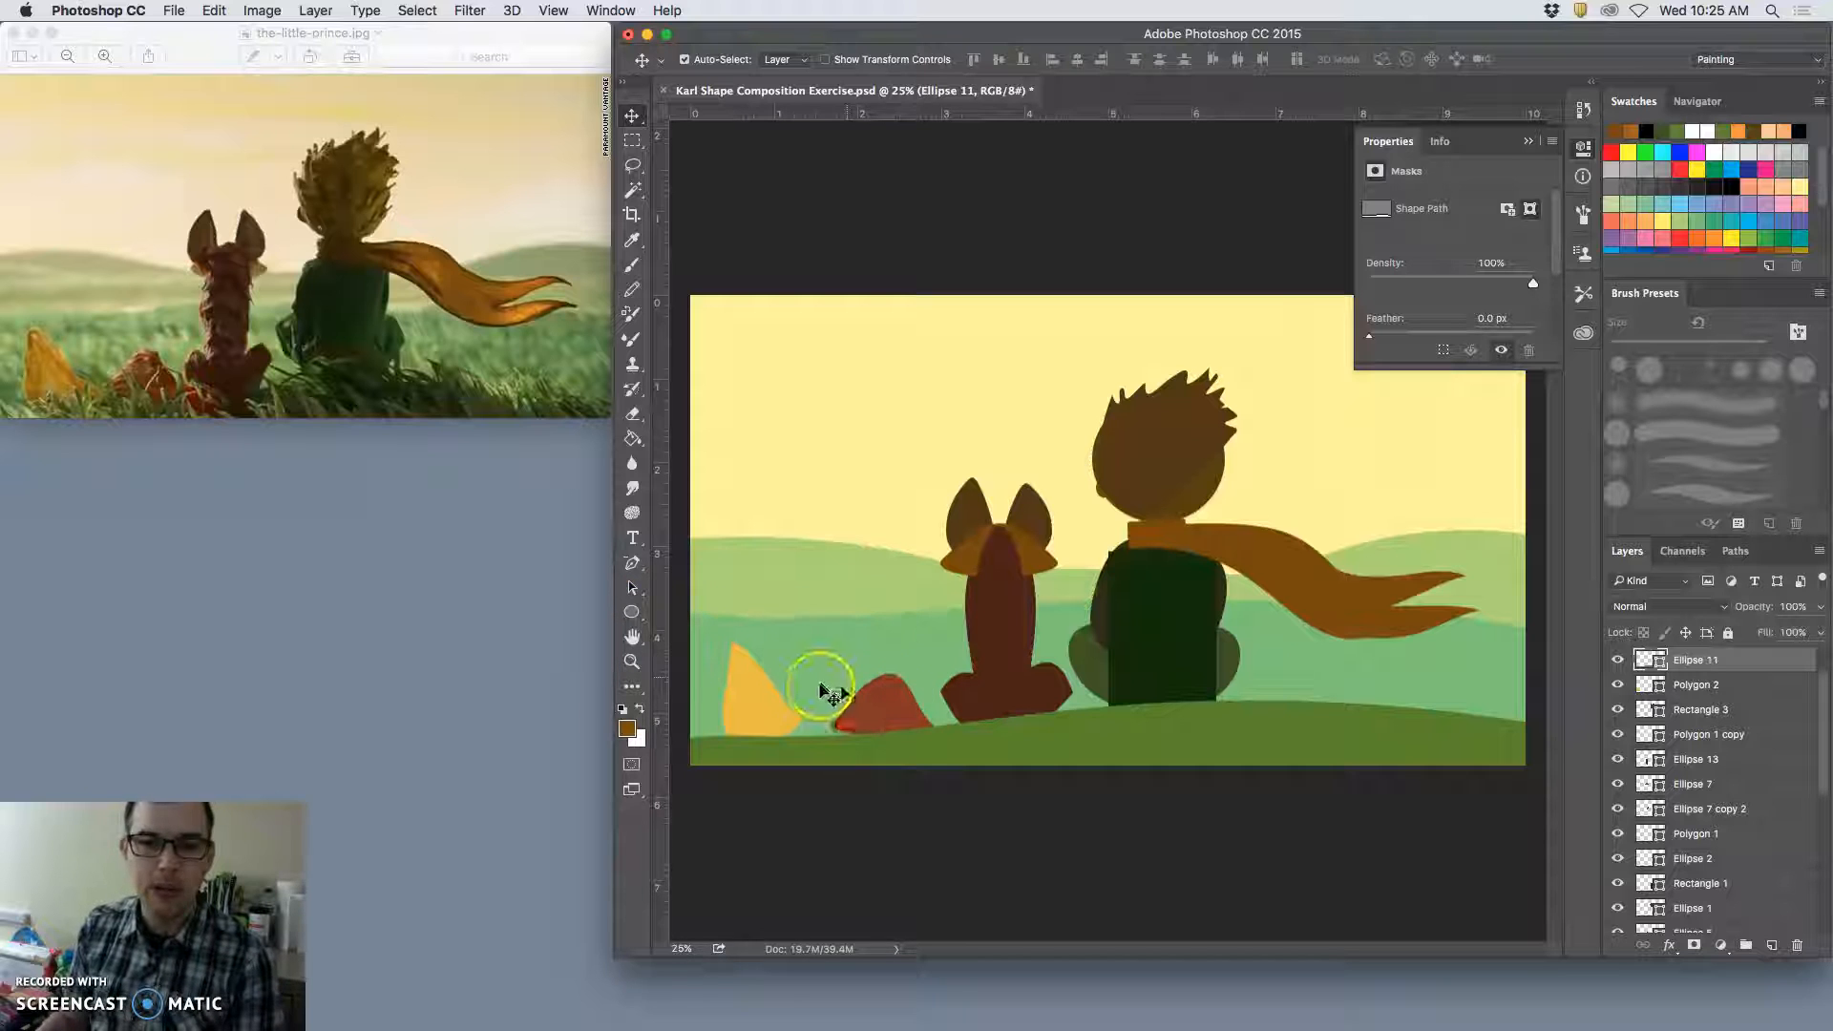
left_click(632, 613)
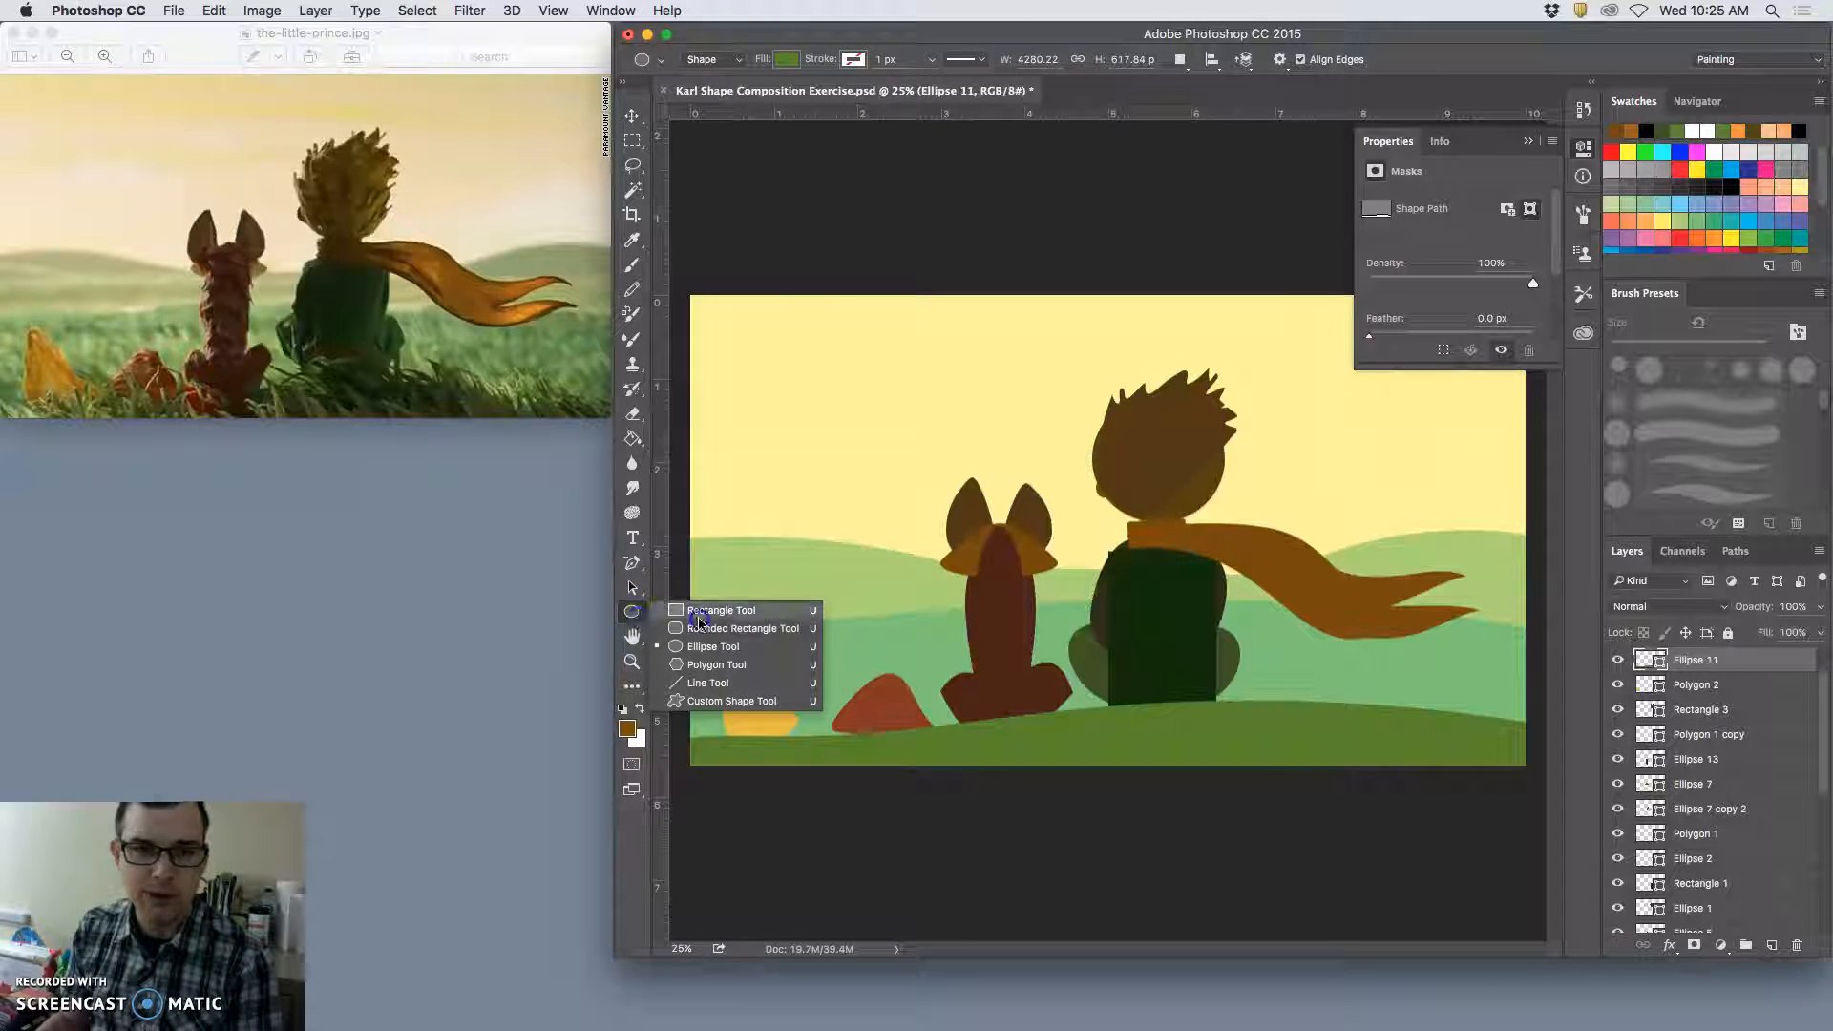
left_click(734, 702)
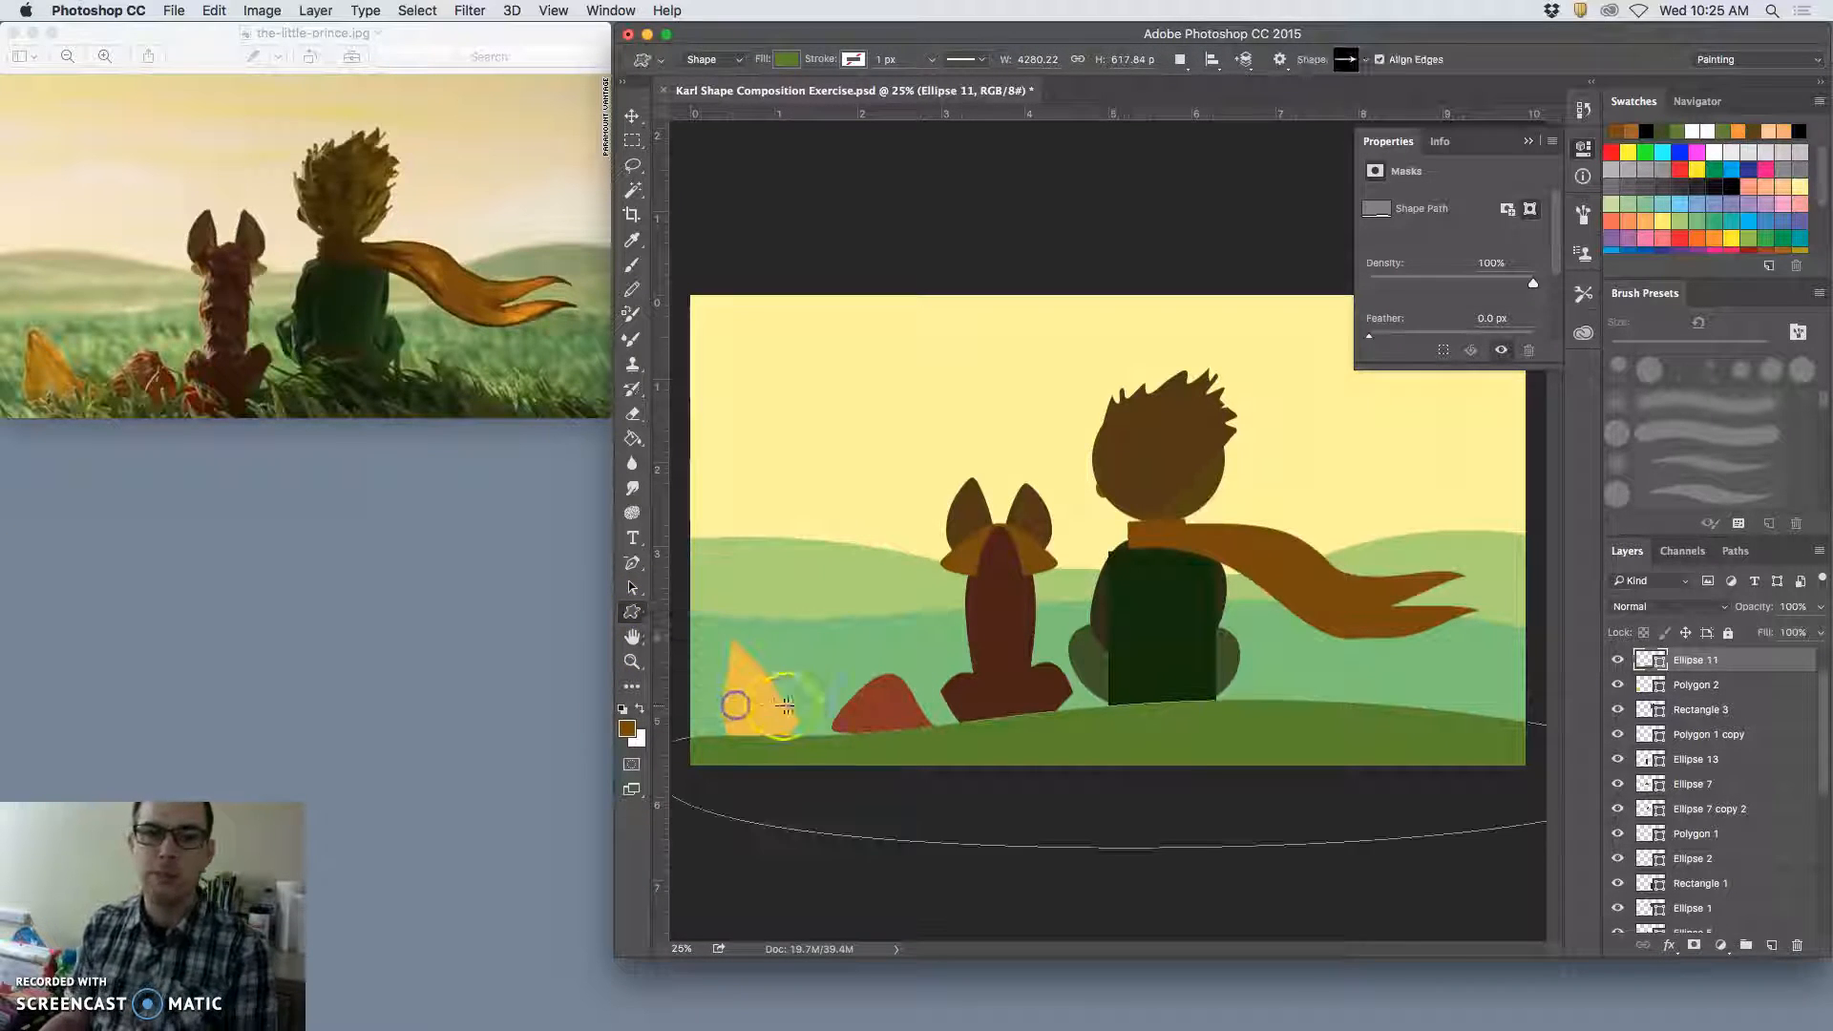
left_click(1368, 63)
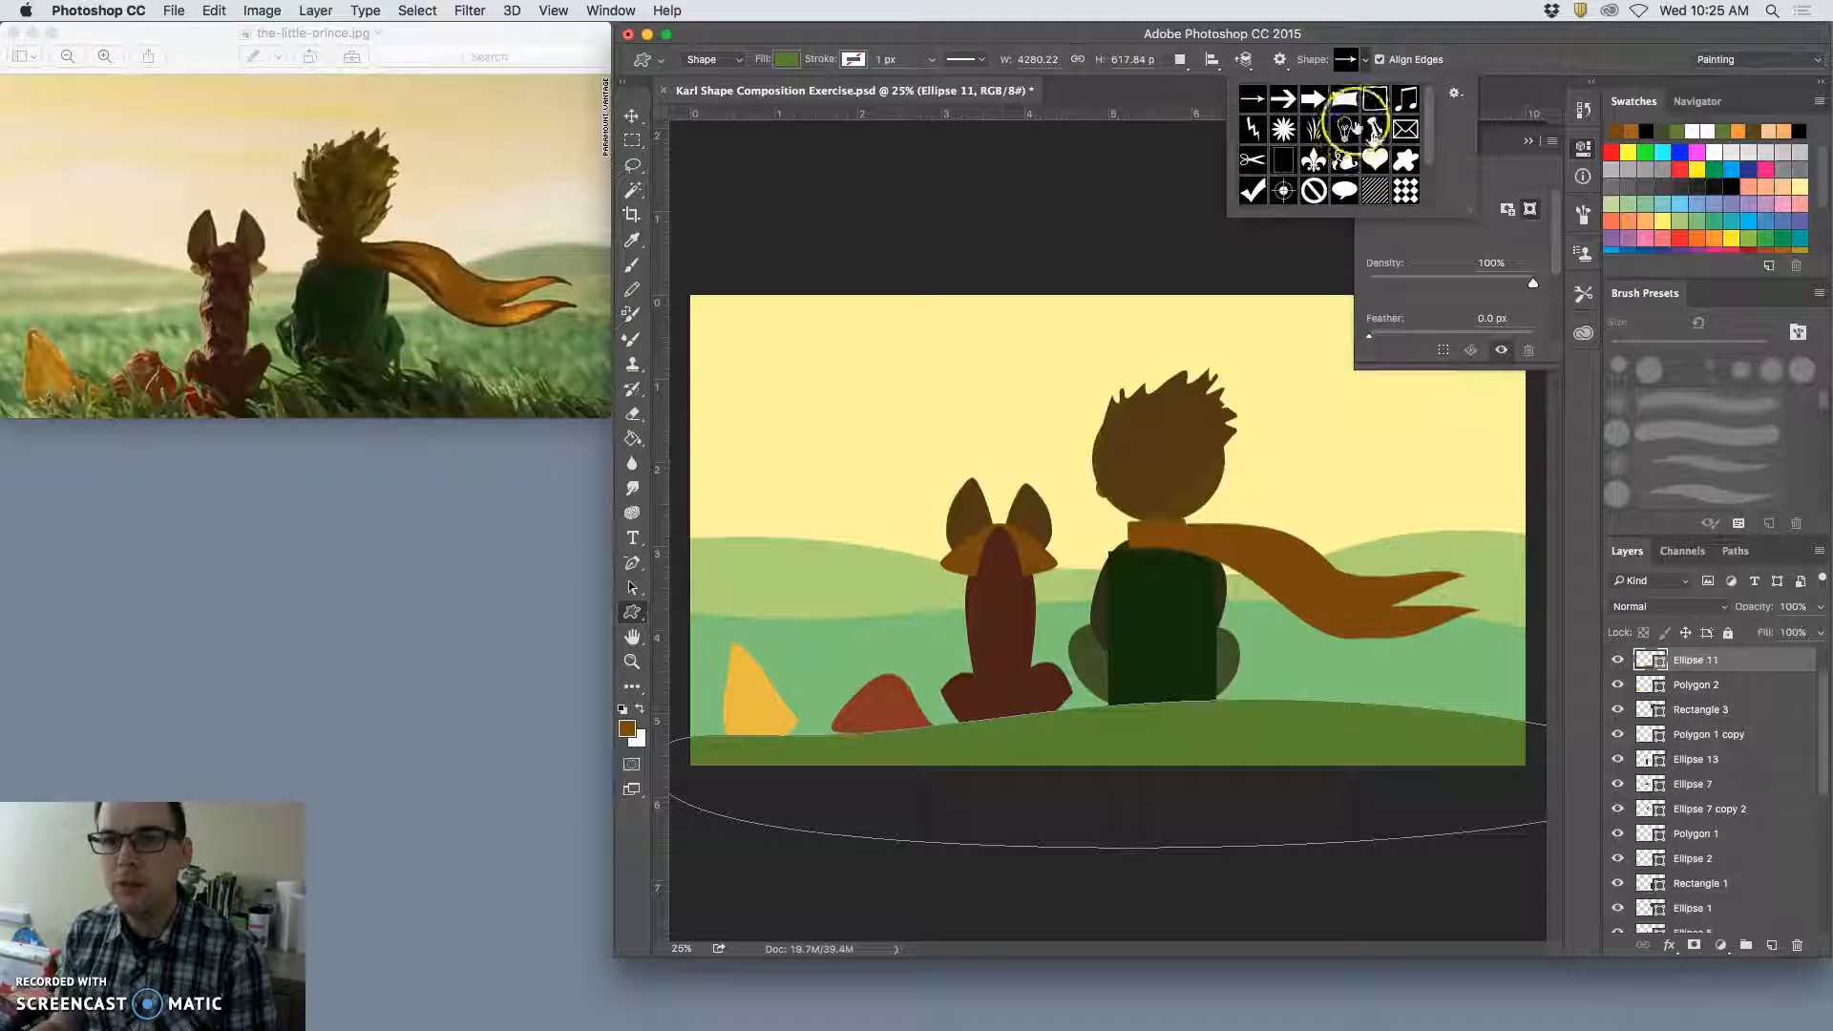
left_click(1407, 163)
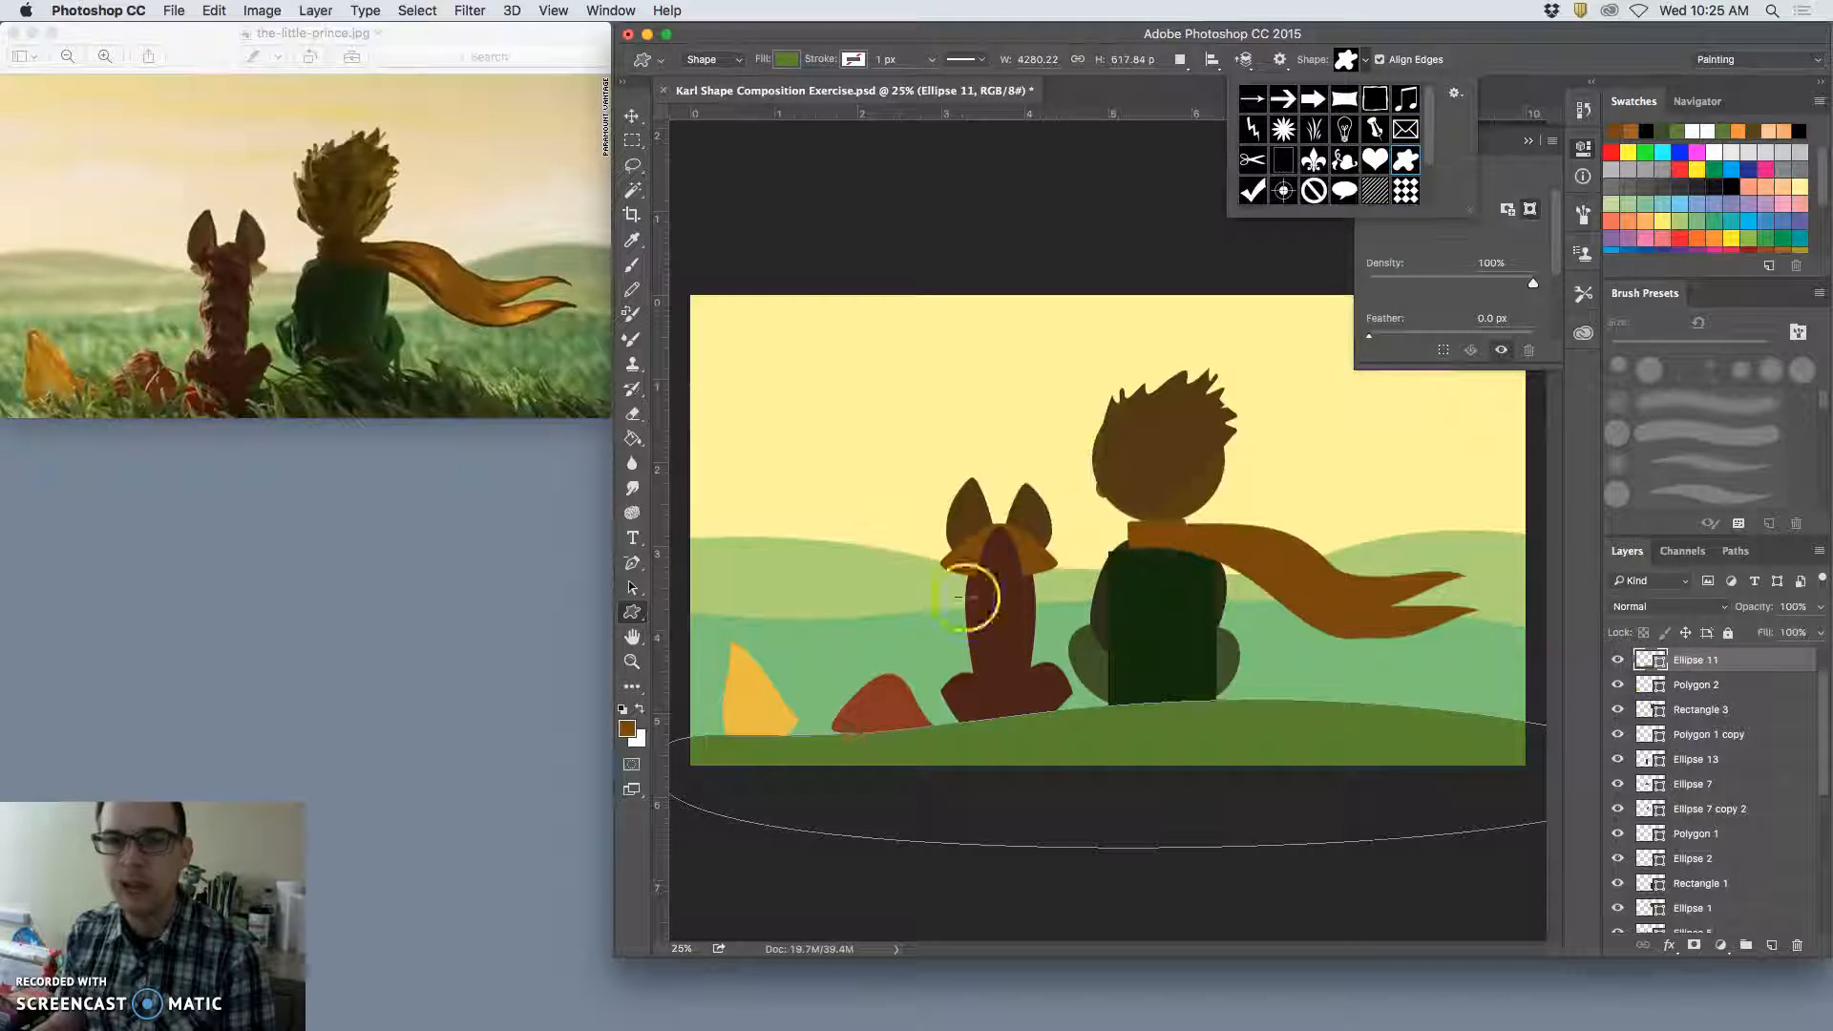
left_click_drag(809, 670, 893, 769)
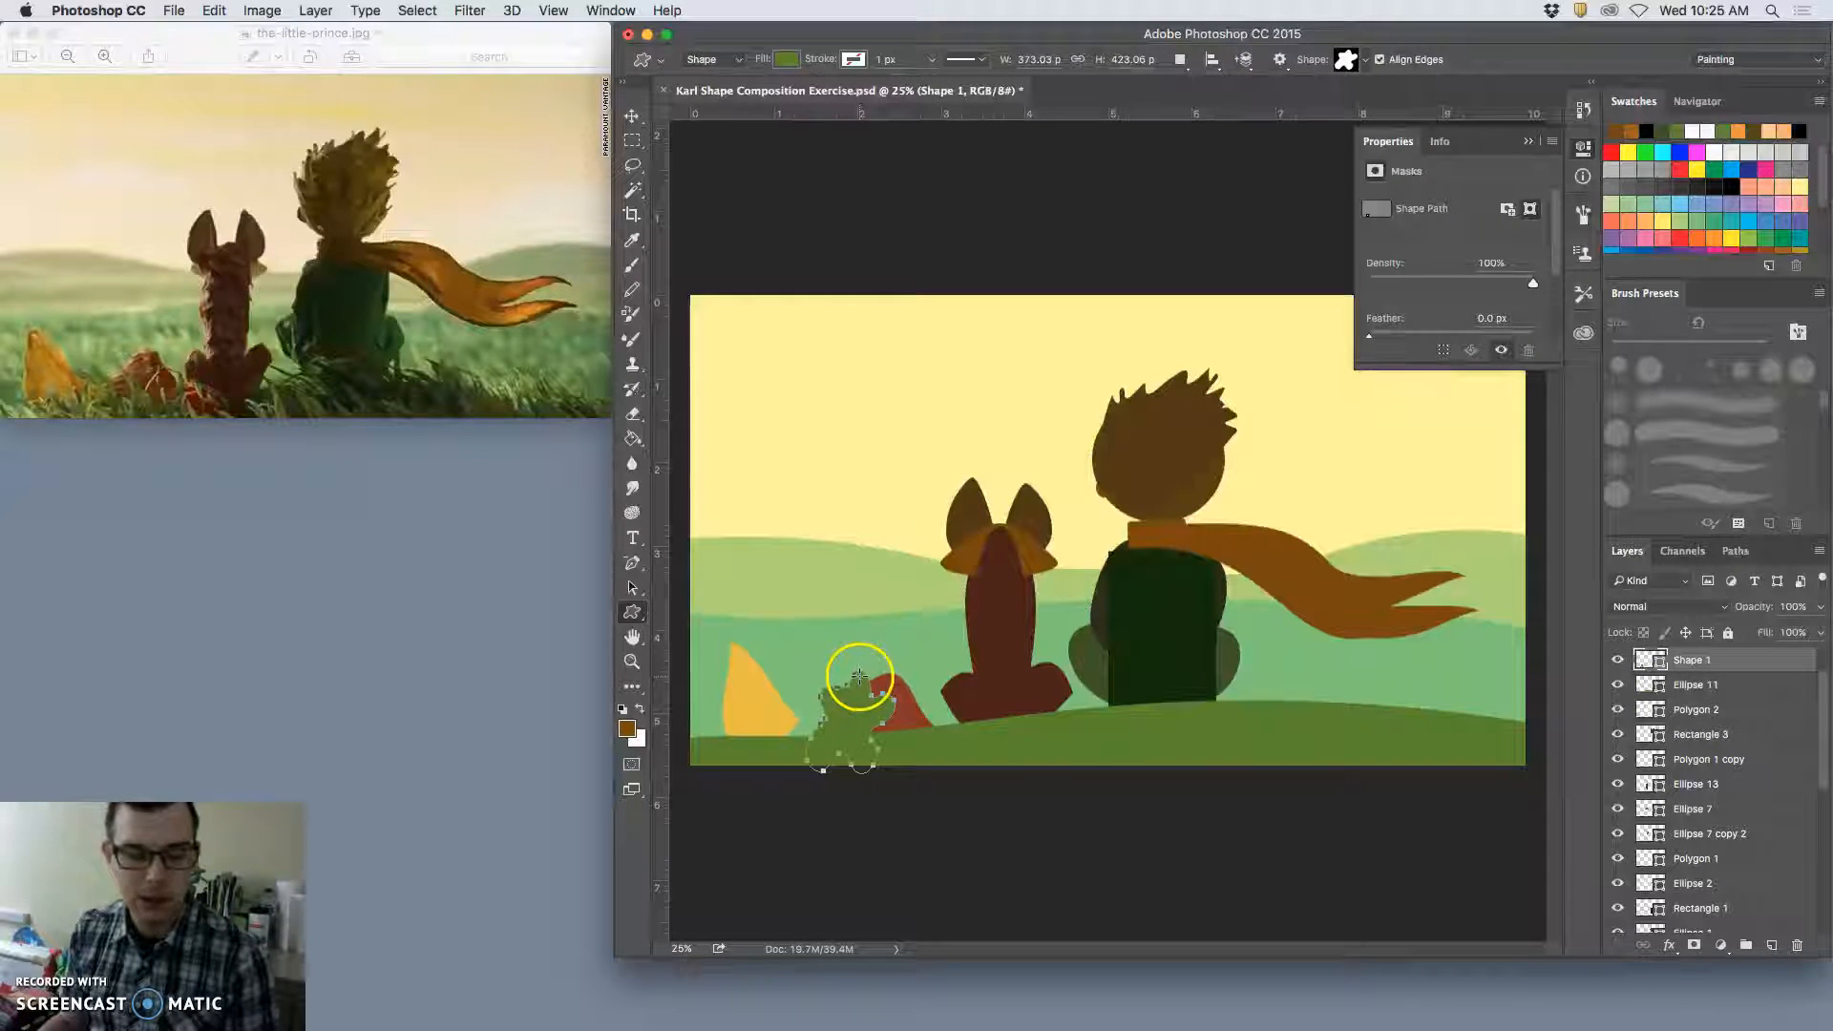
Step: Rotate the green blob about -68° and stretch it to about 587 by 496 px between the yellow and red shapes
key("super+t")
left_click_drag(865, 657, 757, 647)
left_click_drag(828, 711, 940, 735)
left_click_drag(826, 737, 803, 733)
left_click(984, 760)
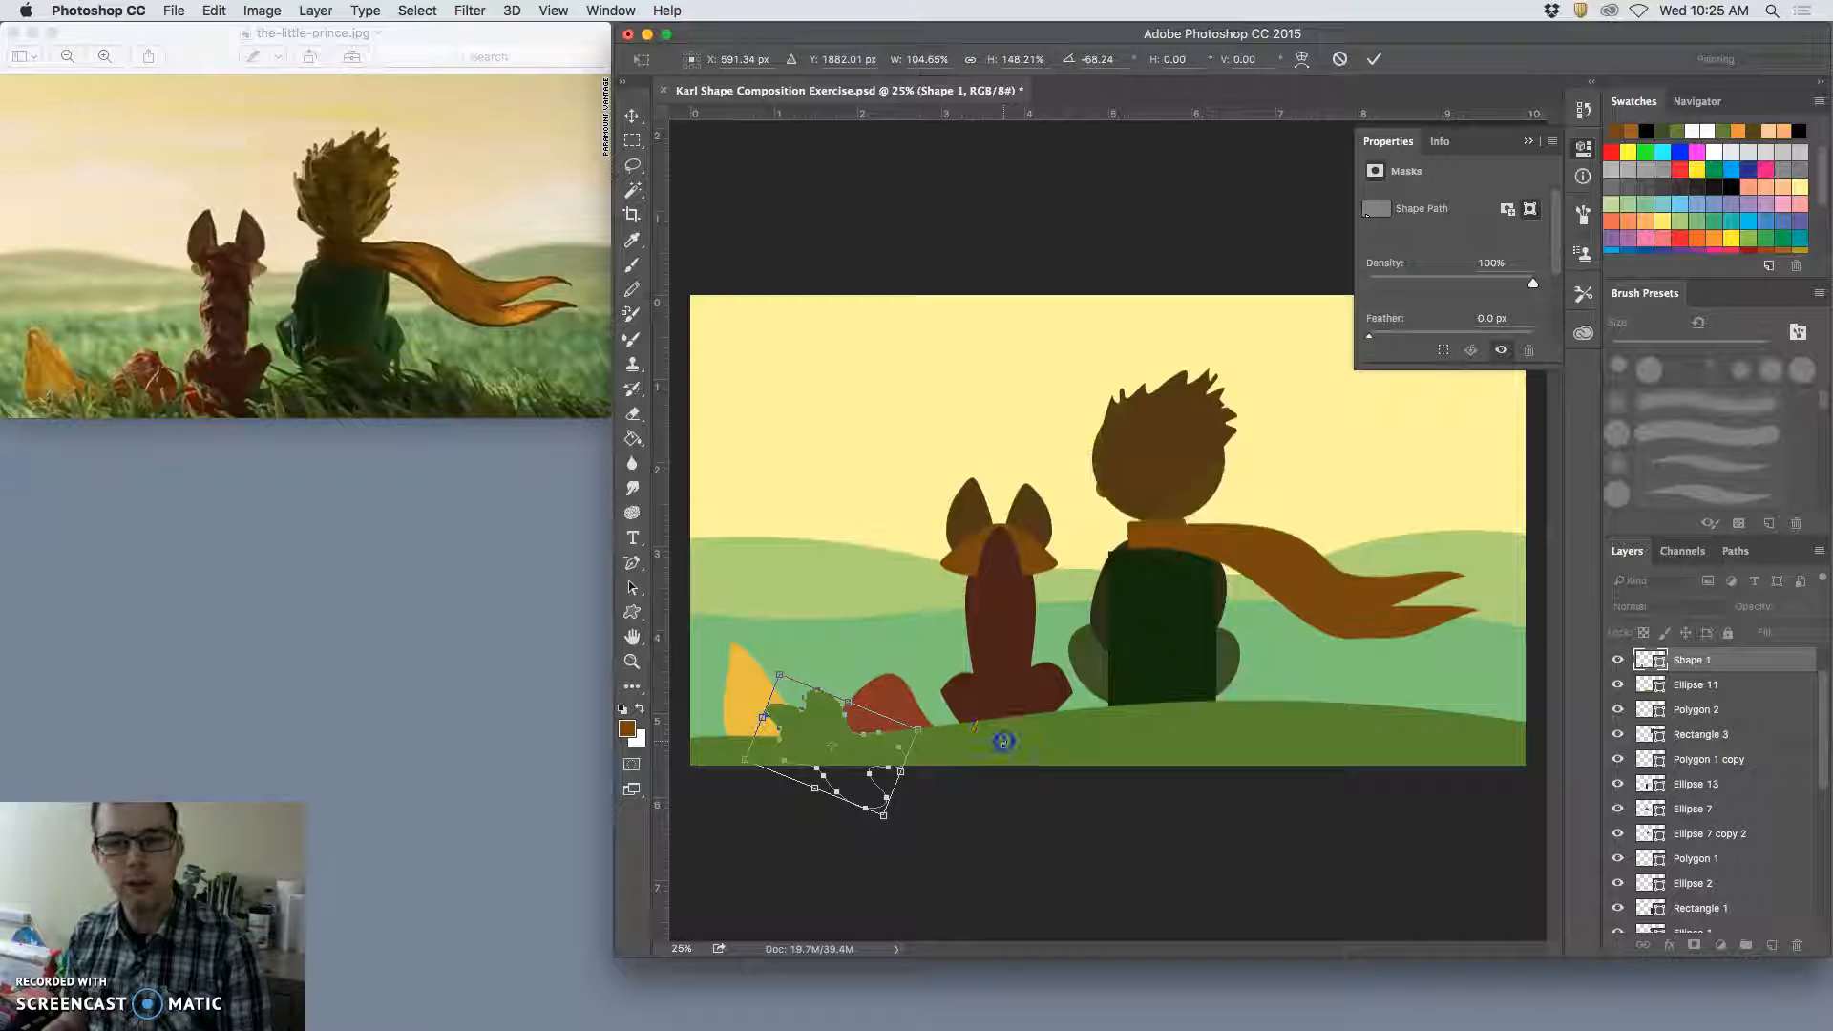
key("Return")
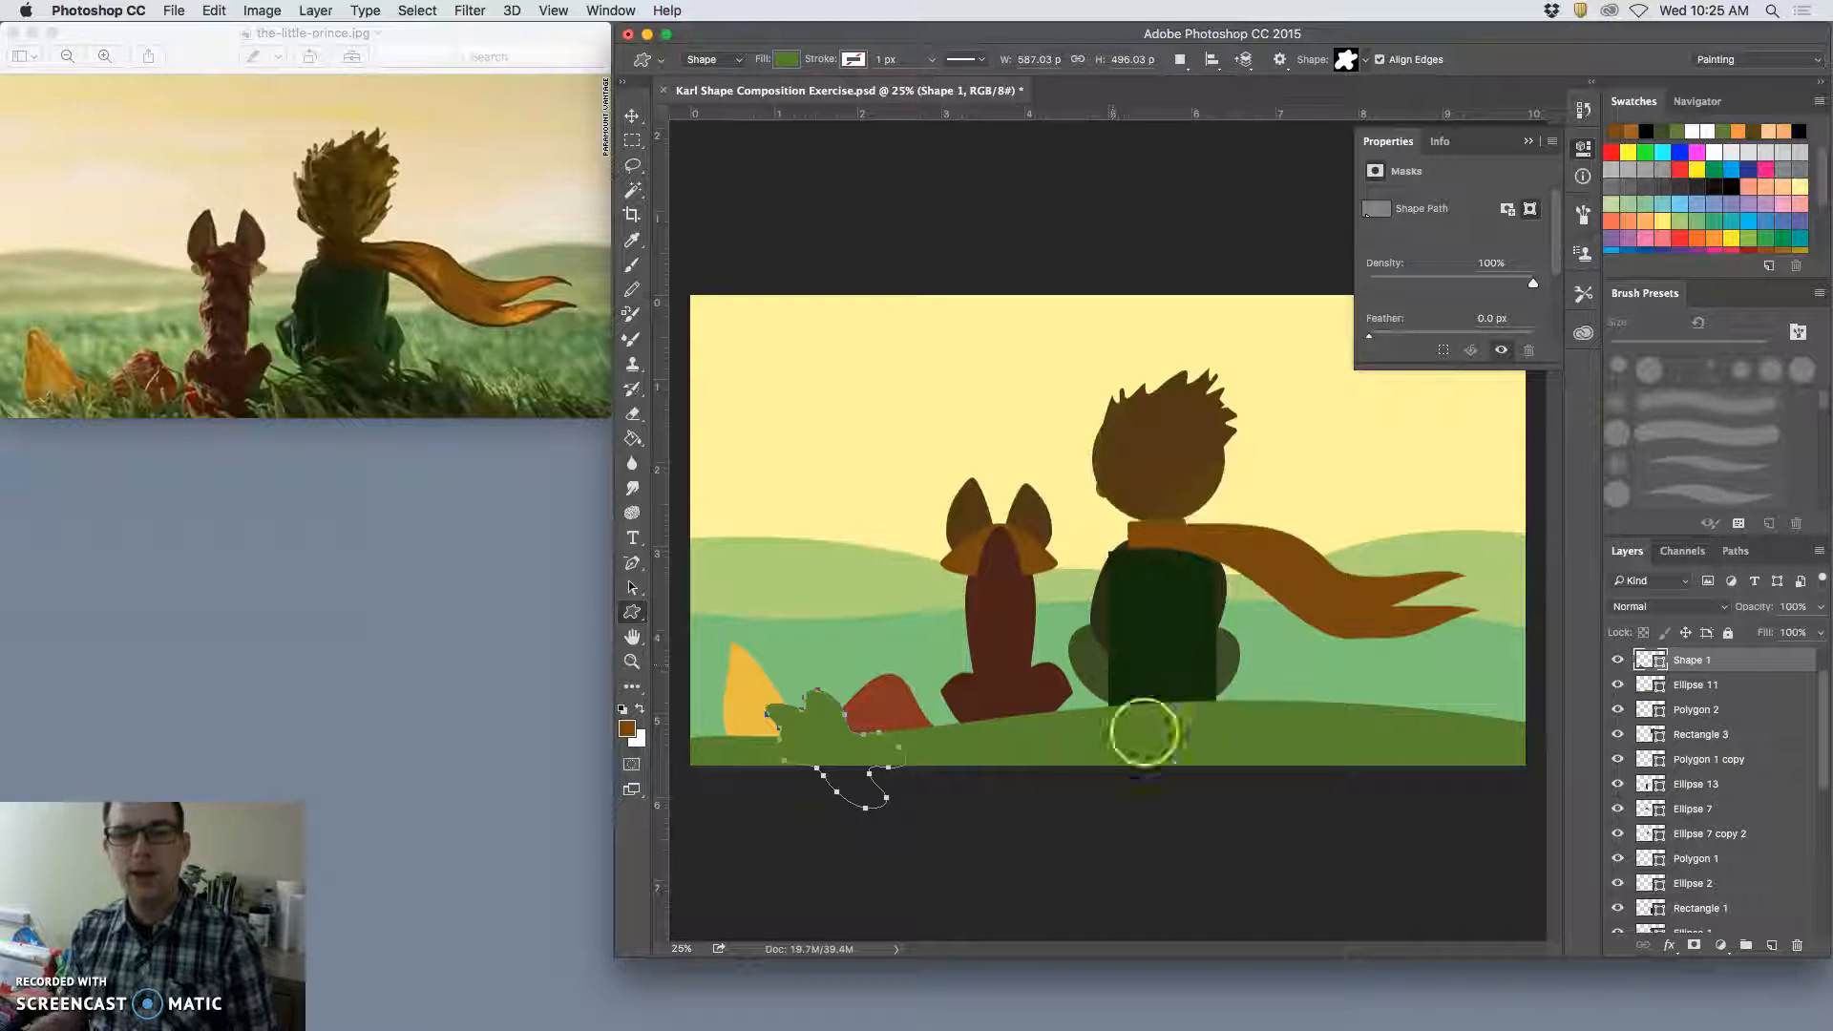
Step: Draw a grass custom shape about 960 by 284 px in the hill's green across the base of the seated boy
left_click(1359, 62)
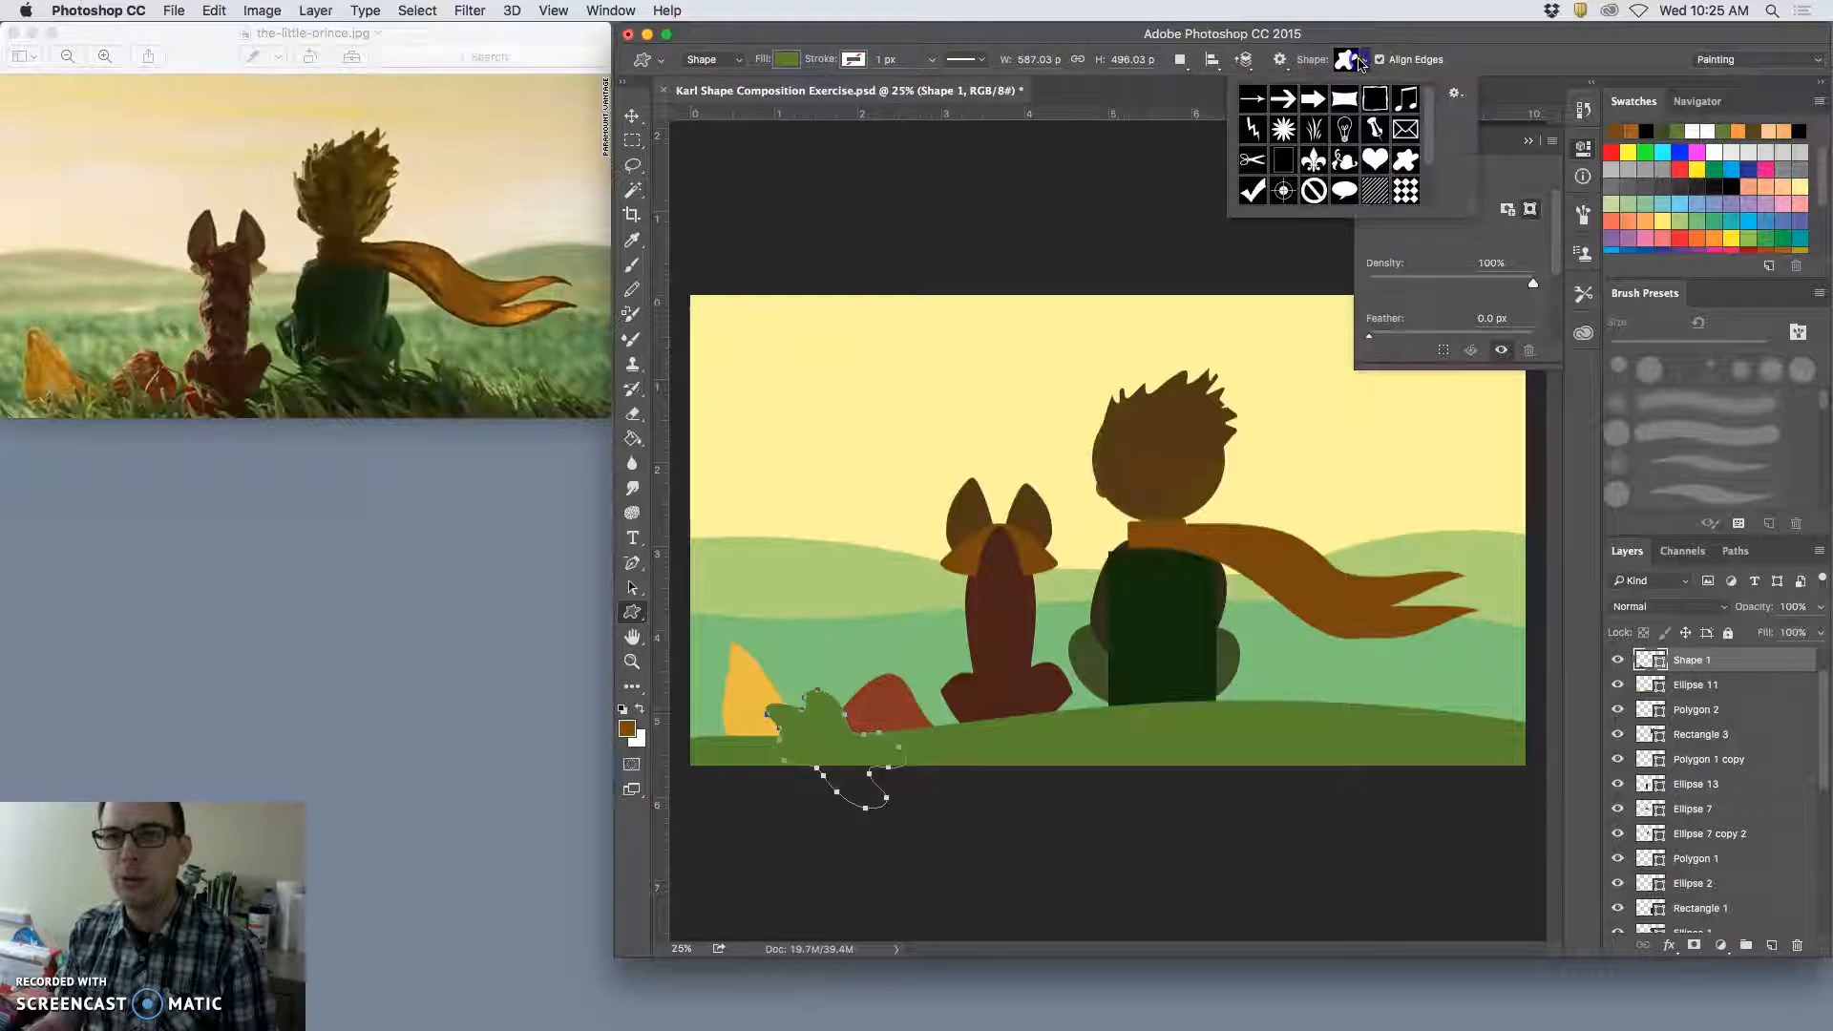
left_click(1314, 131)
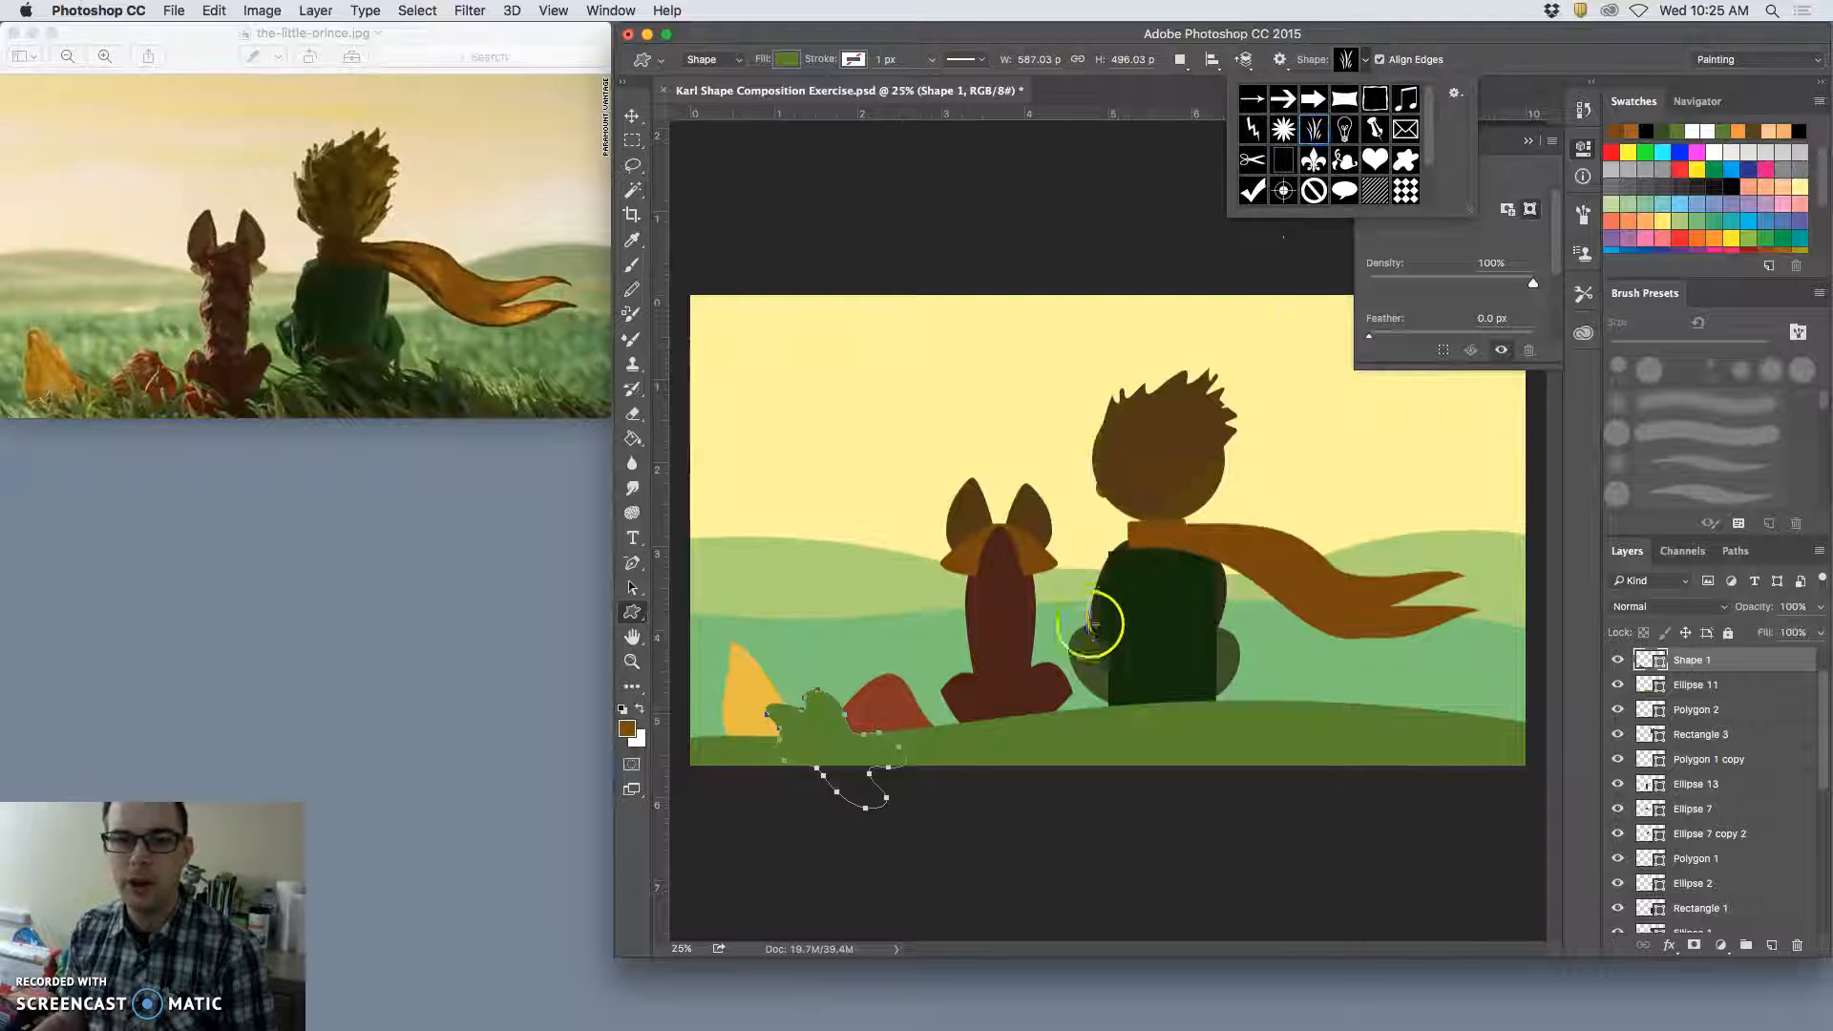
left_click(1043, 671)
left_click_drag(1044, 671, 1261, 730)
left_click(1312, 730)
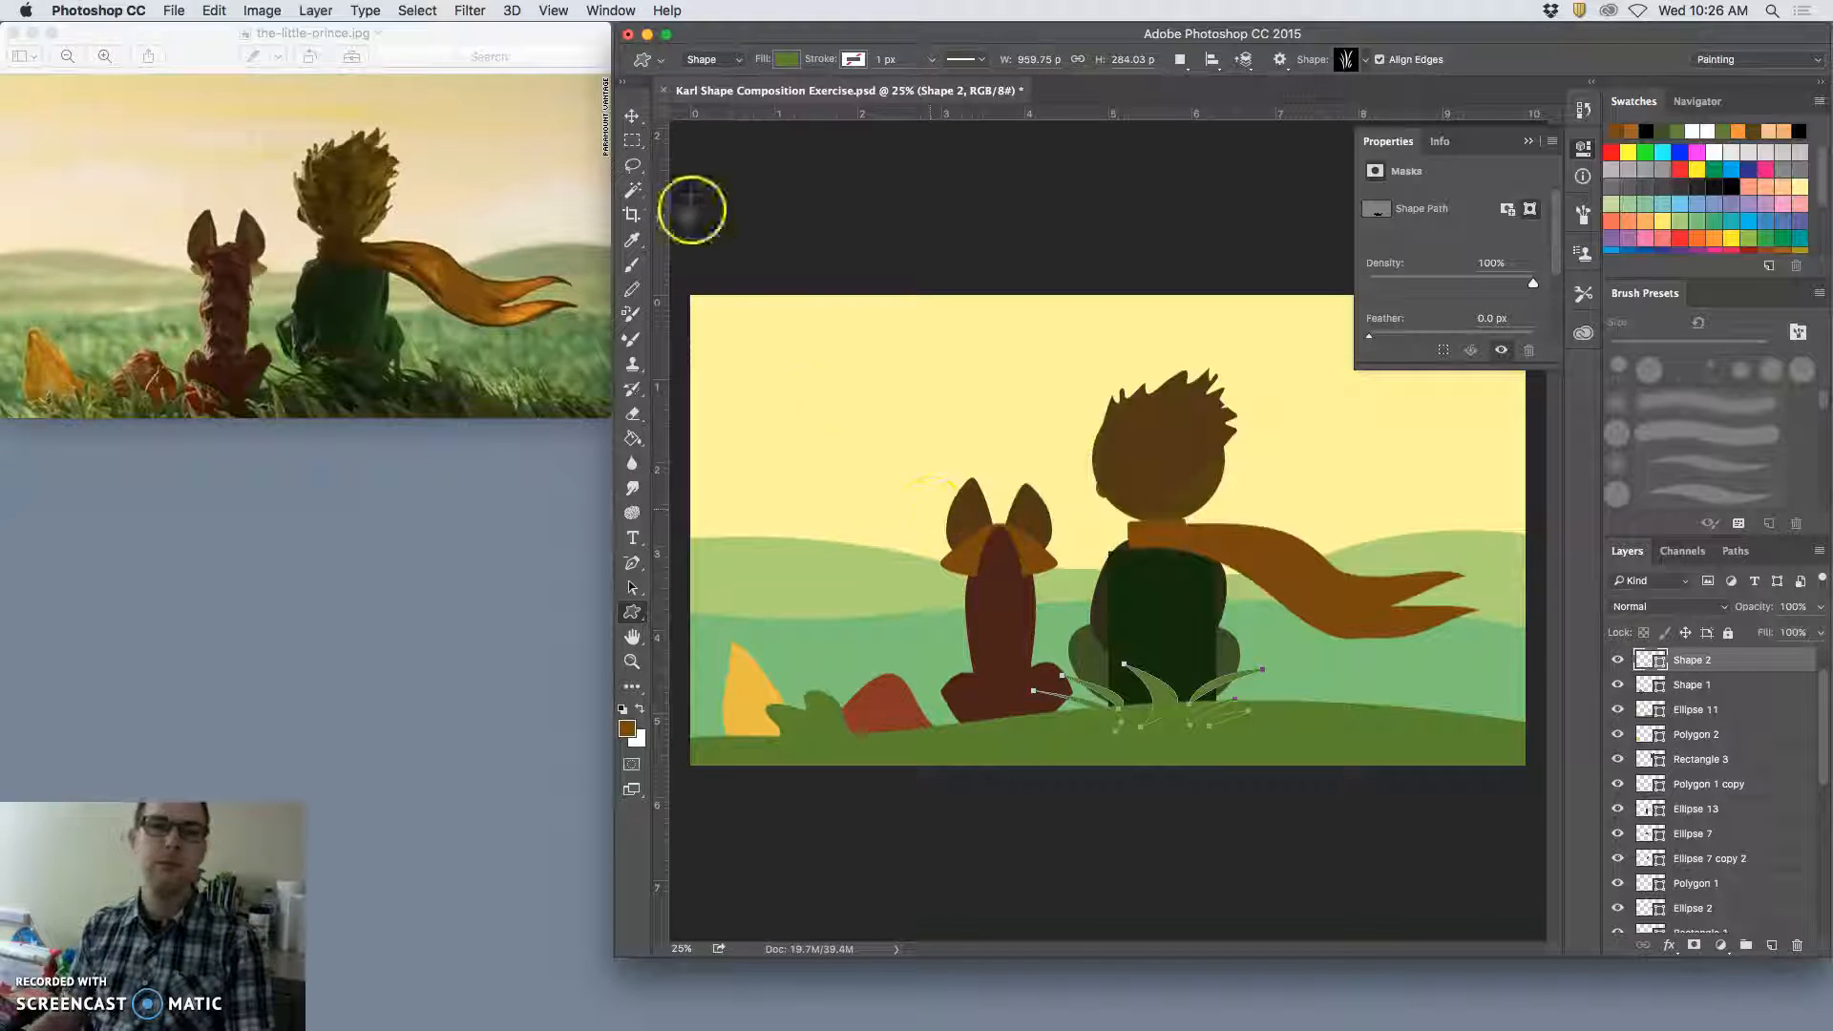
left_click(632, 113)
left_click(960, 406)
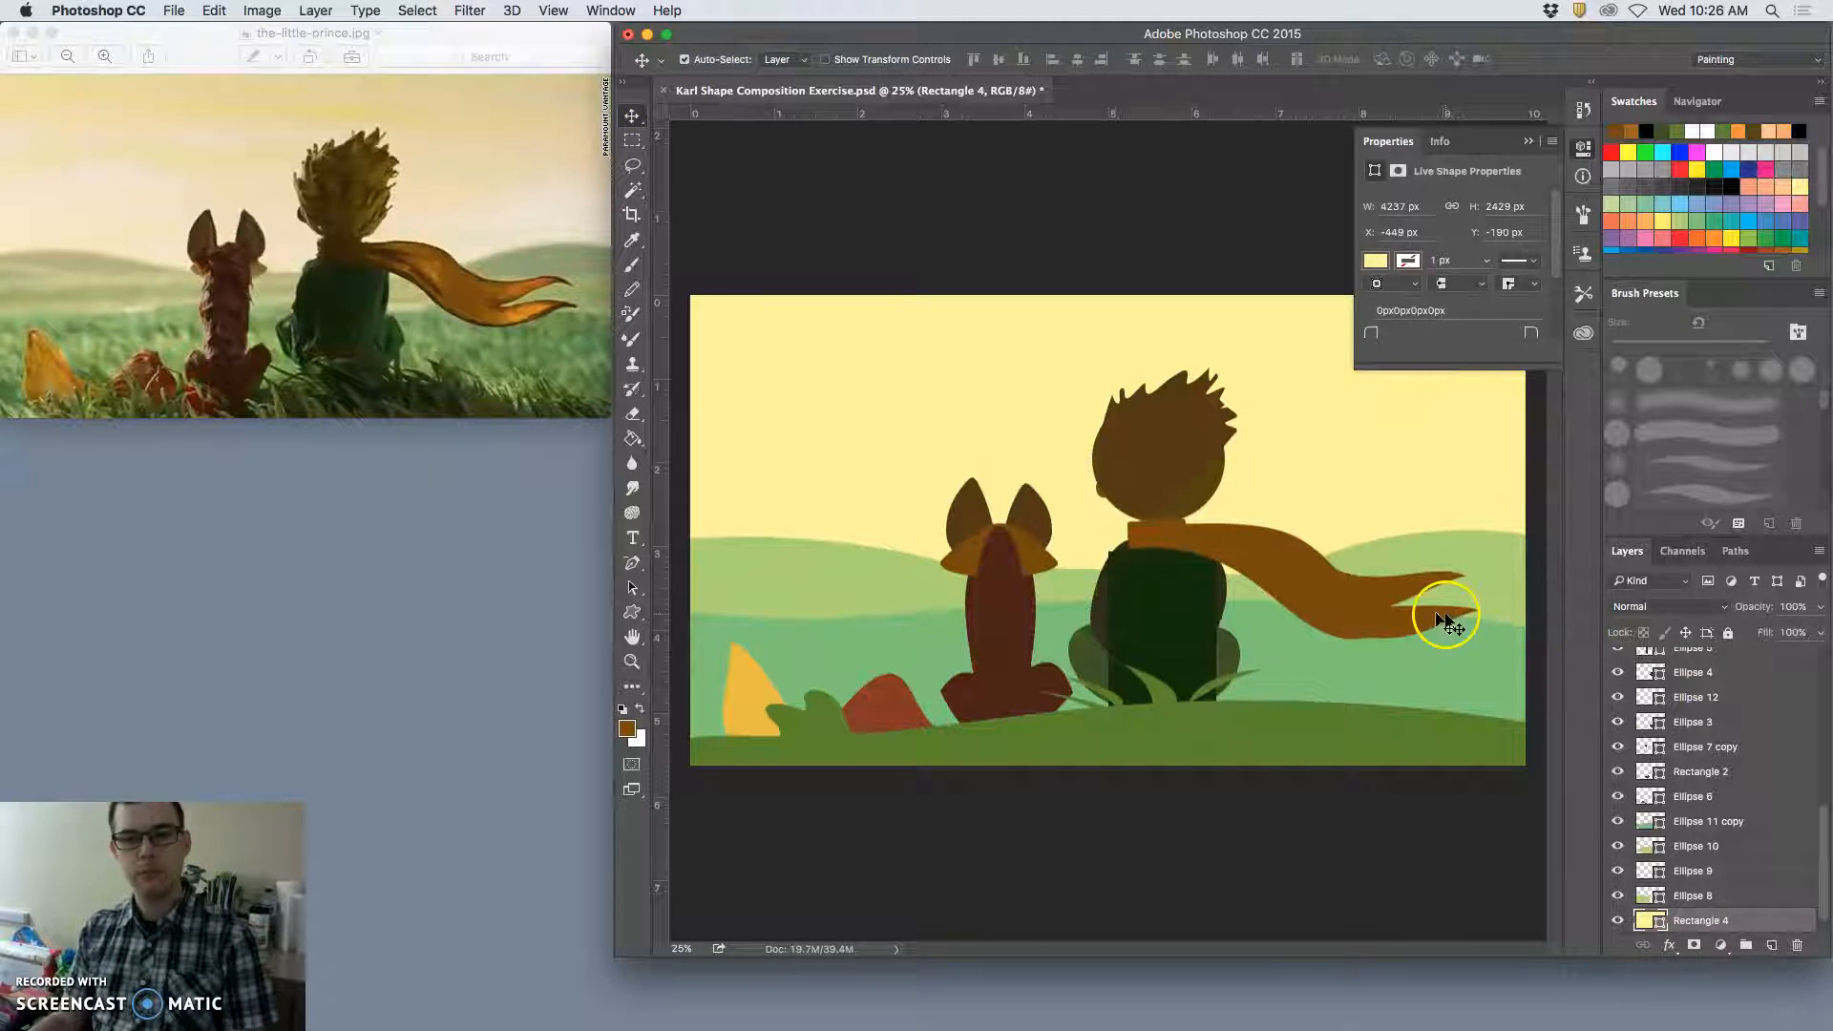
Step: Duplicate the boy's grass to the base of the fox and narrow the copy to about 79% width
left_click(1158, 690)
left_click_drag(1177, 699, 978, 723)
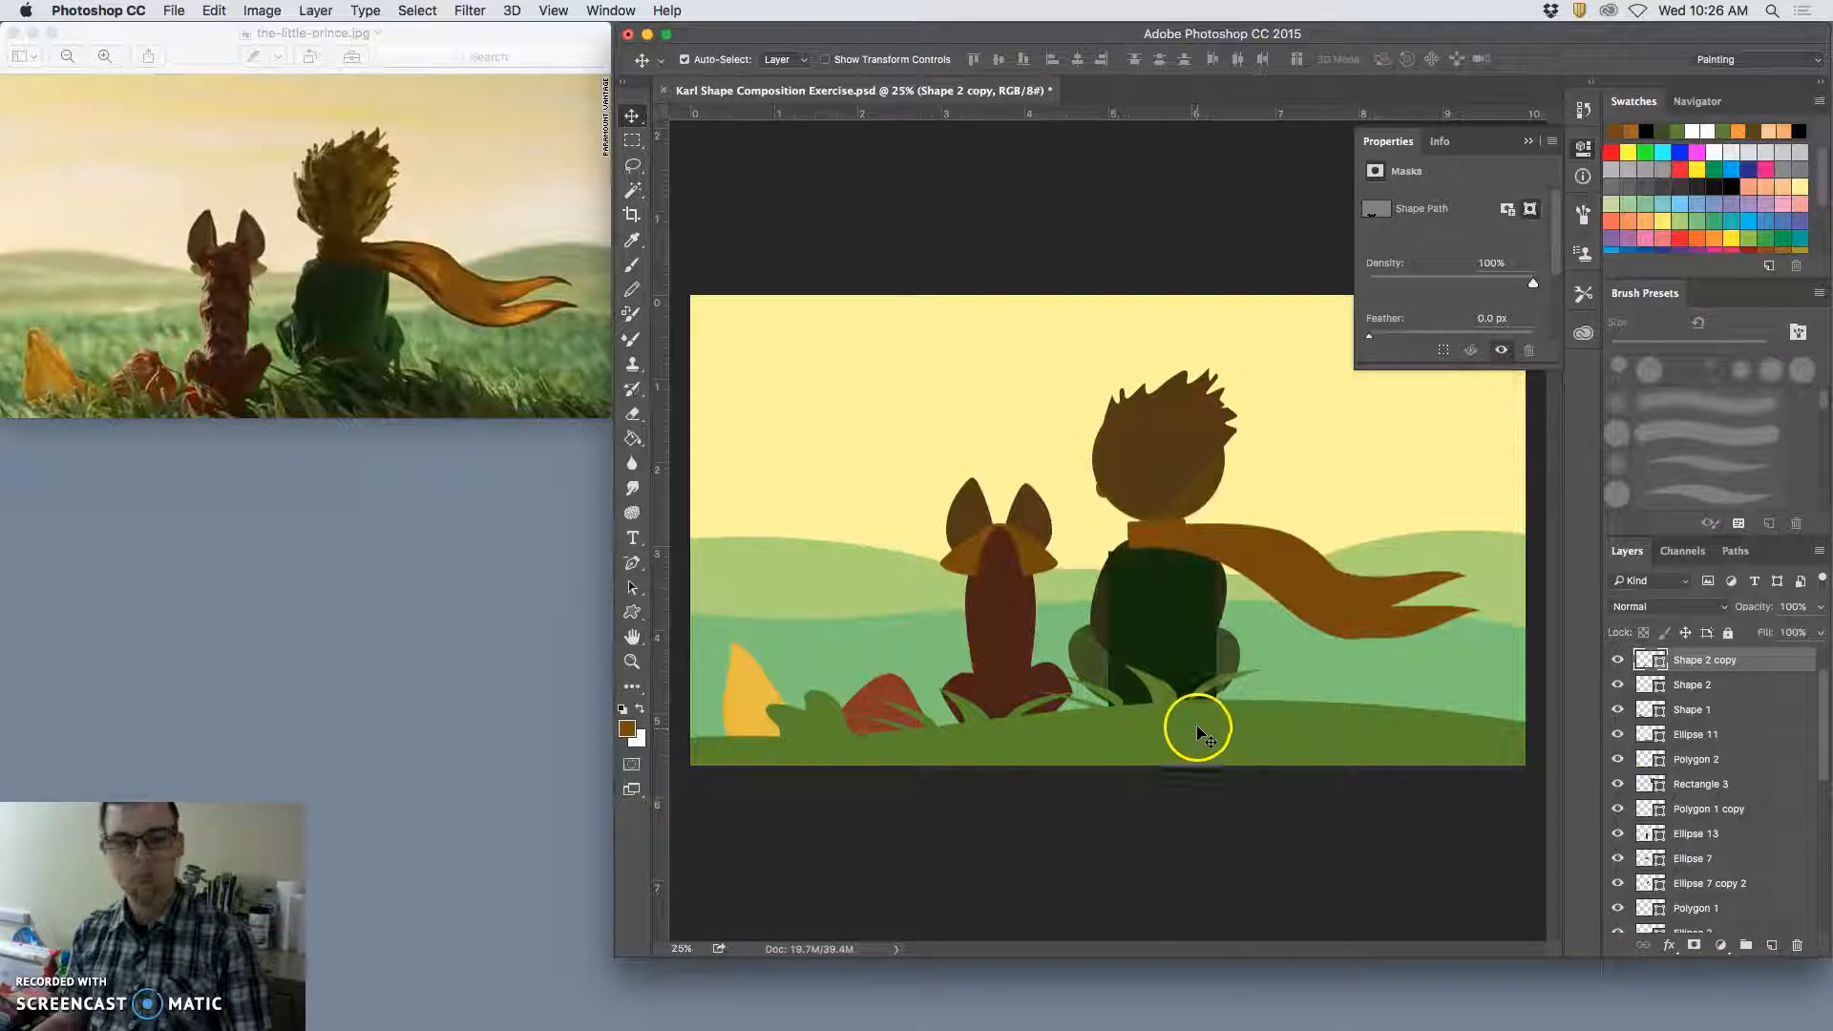
key("super+t")
left_click_drag(1074, 714, 1025, 716)
Step: Flip the fox's grass copy horizontally, shift it toward the fox's feet and reduce it to about 73% width
right_click(957, 721)
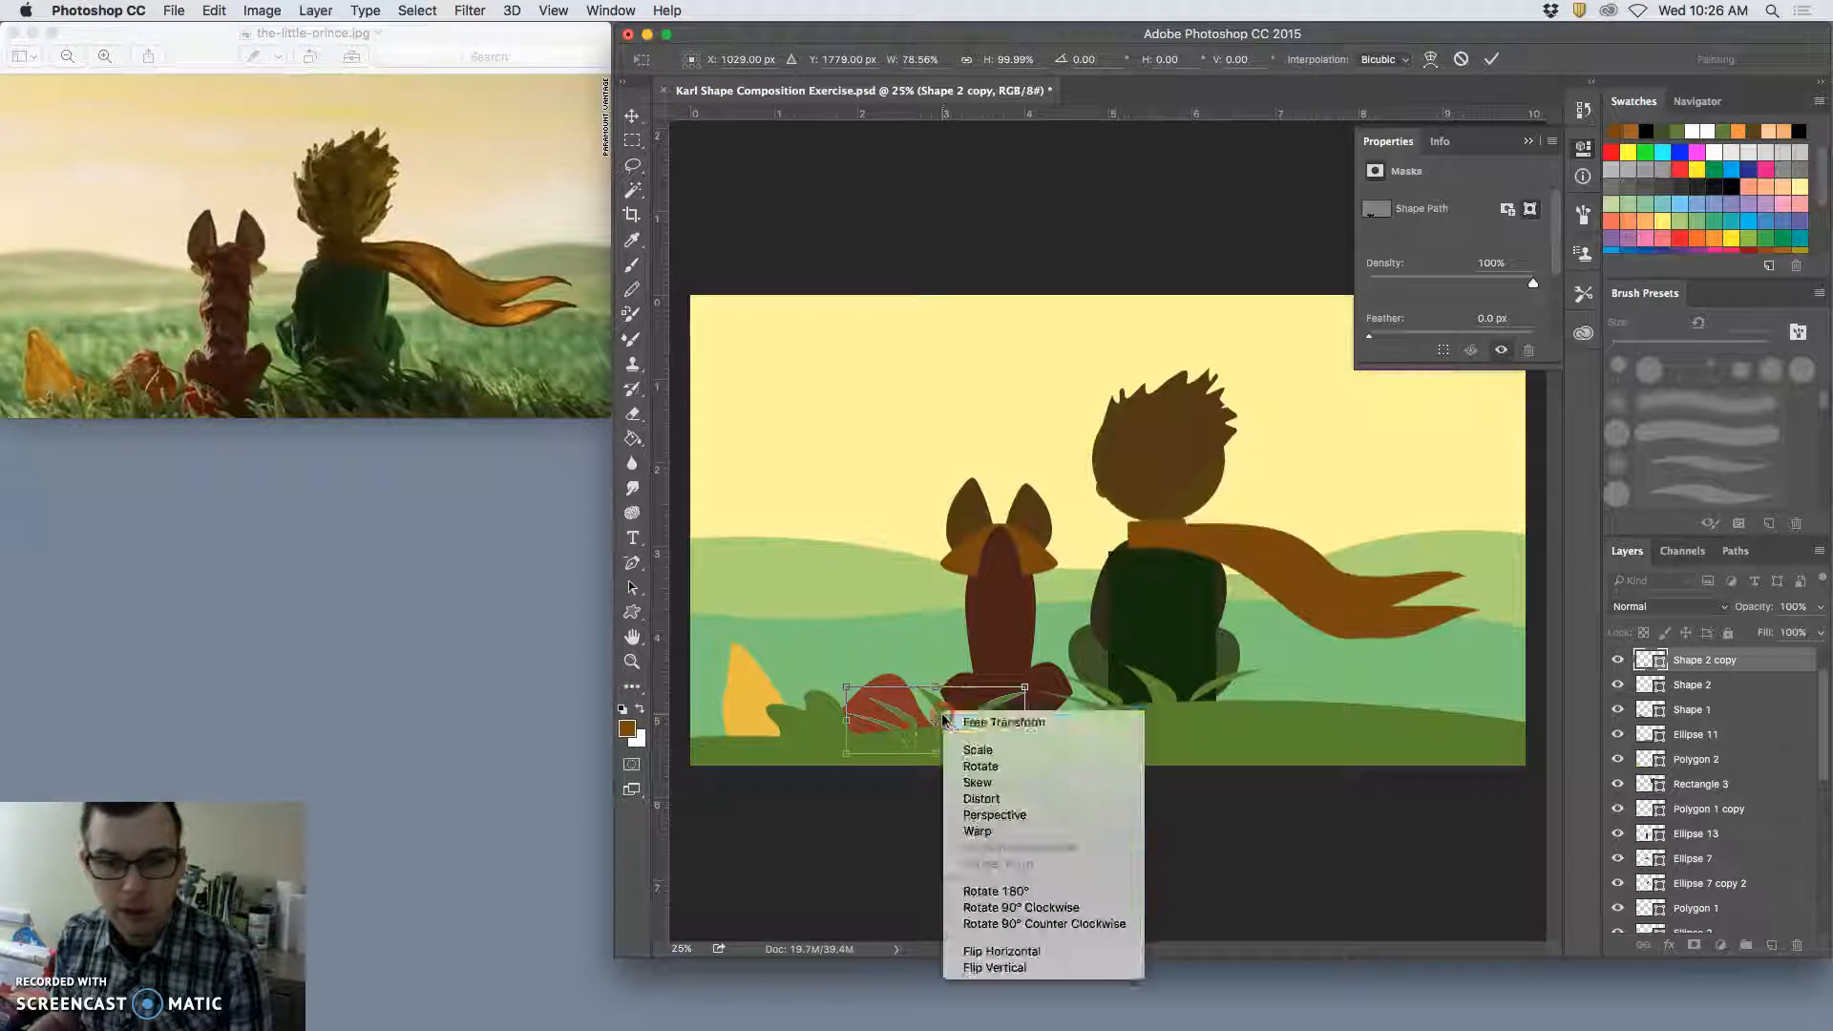
left_click(964, 947)
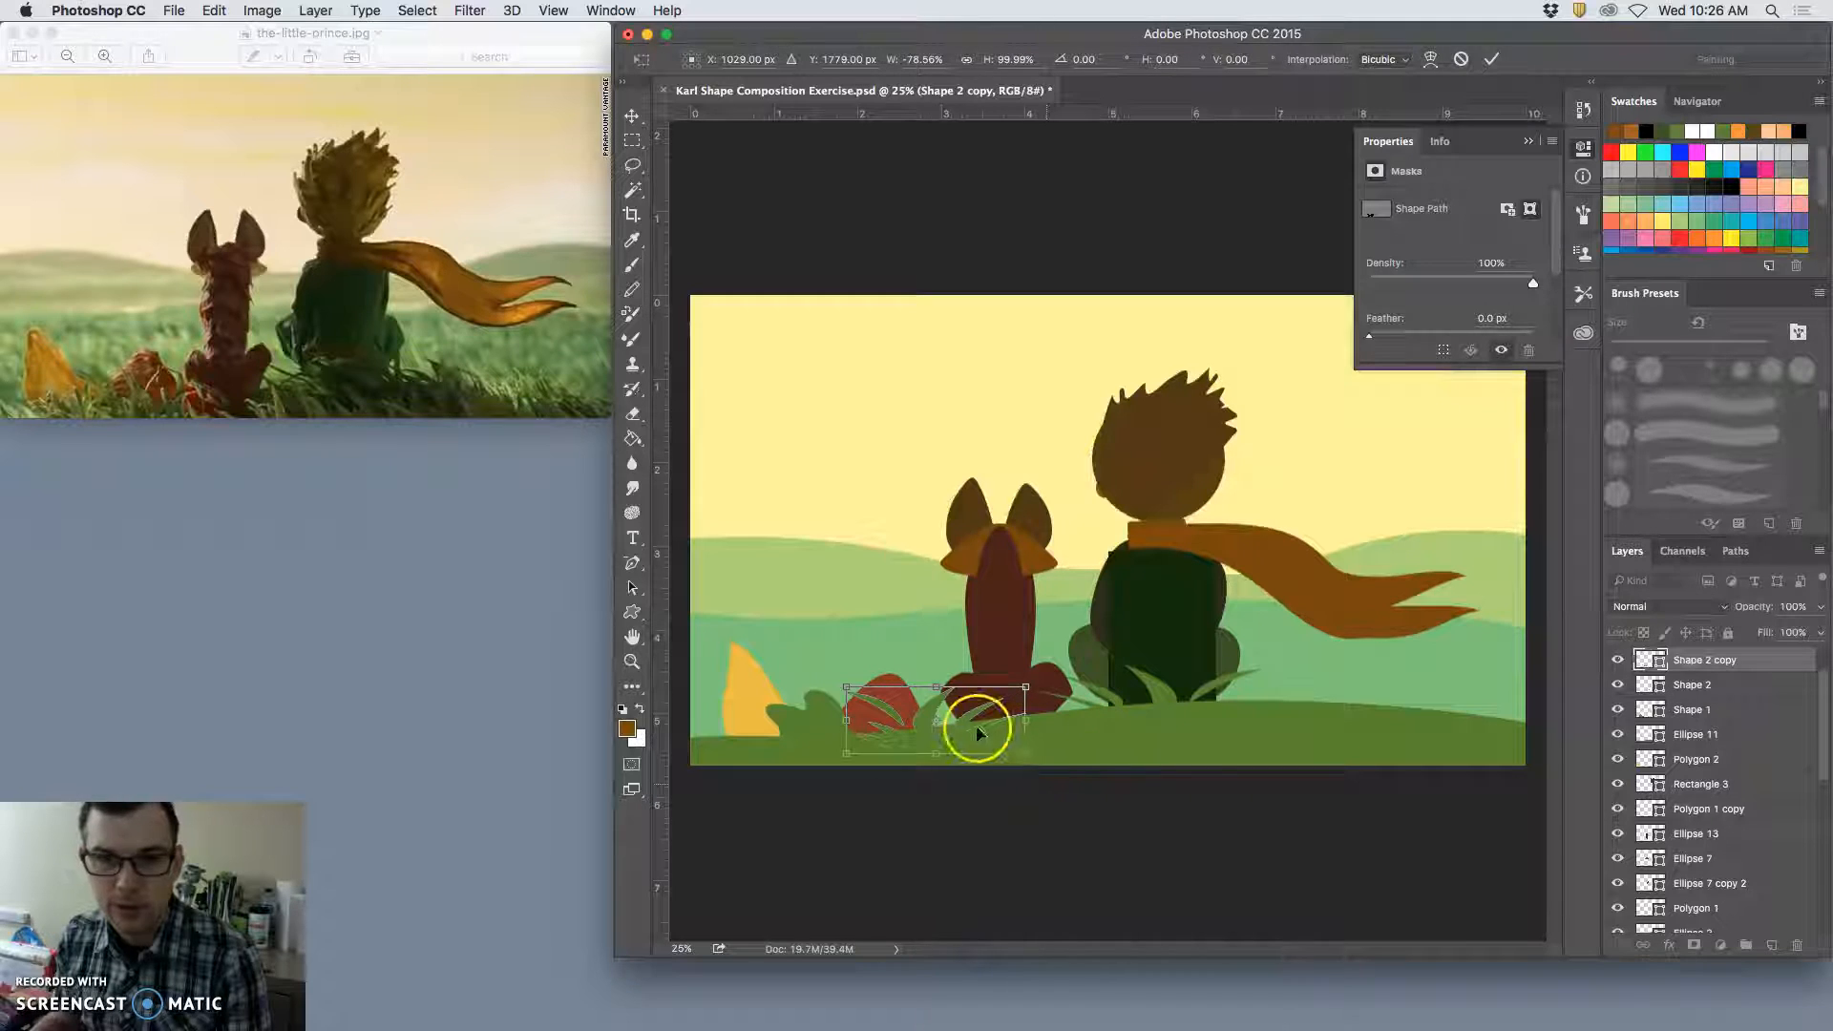
left_click_drag(964, 720, 991, 712)
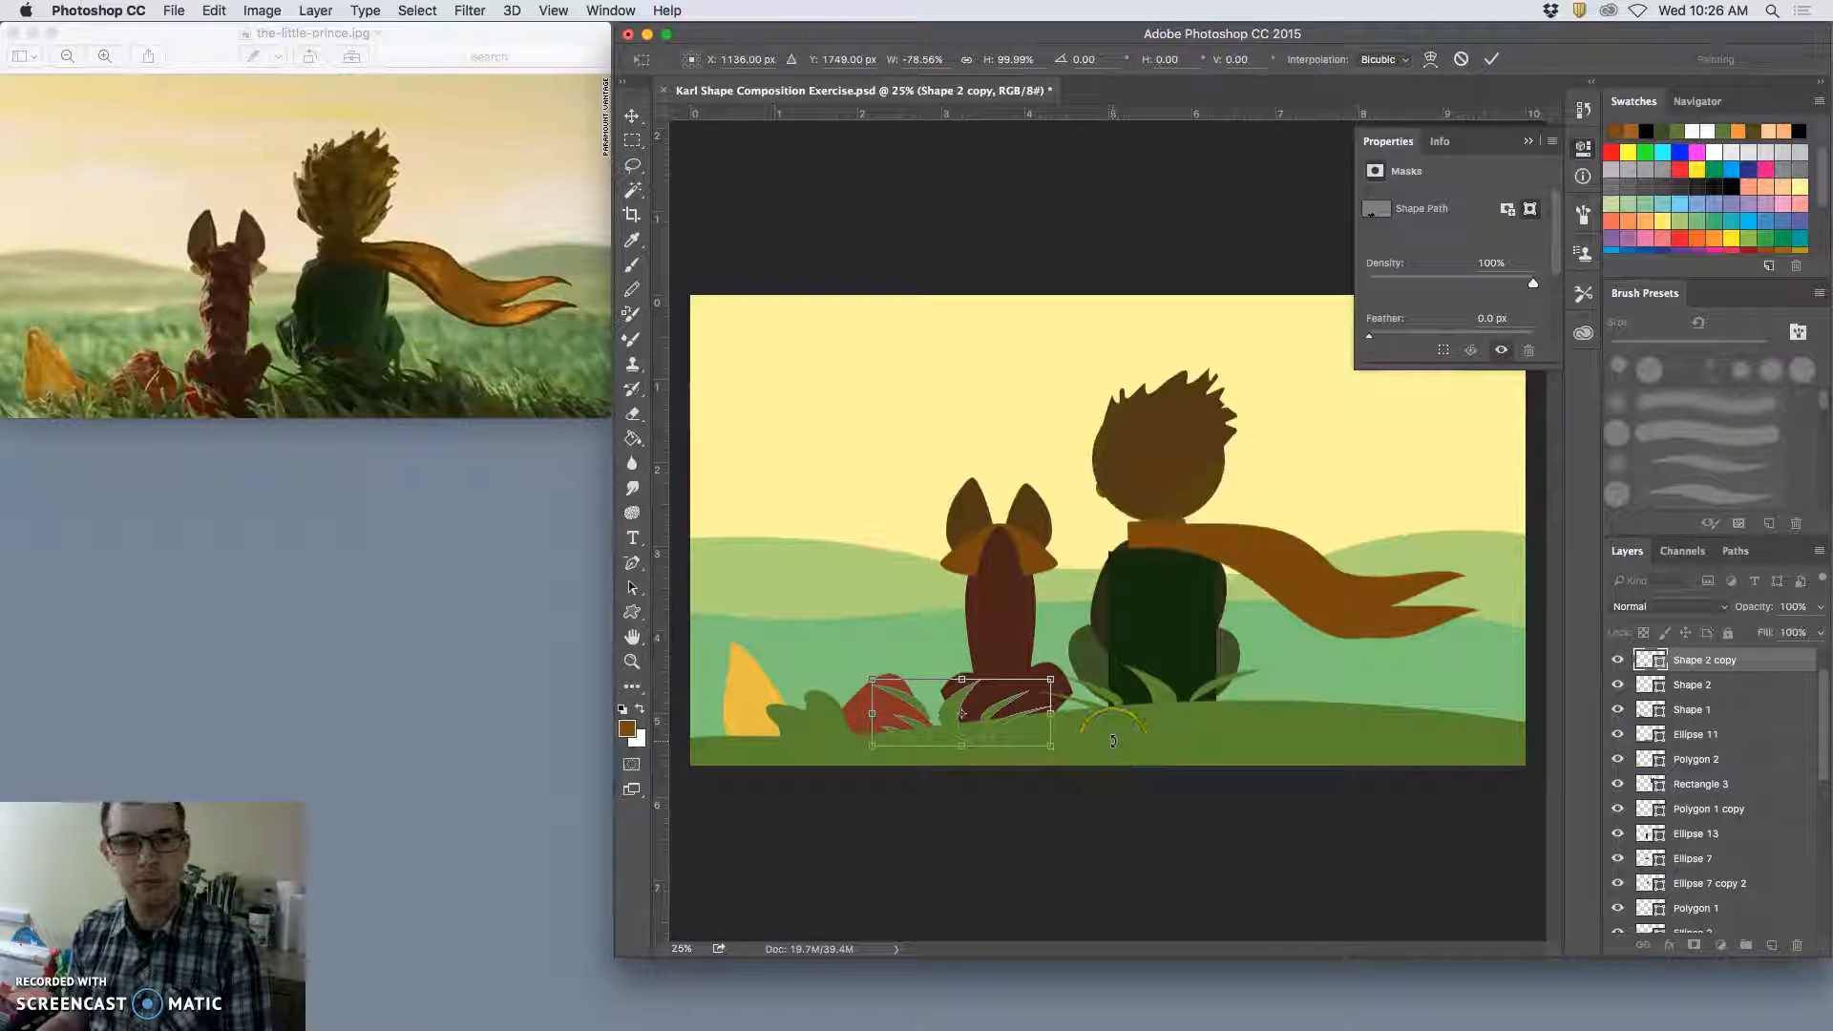
left_click_drag(872, 679, 885, 681)
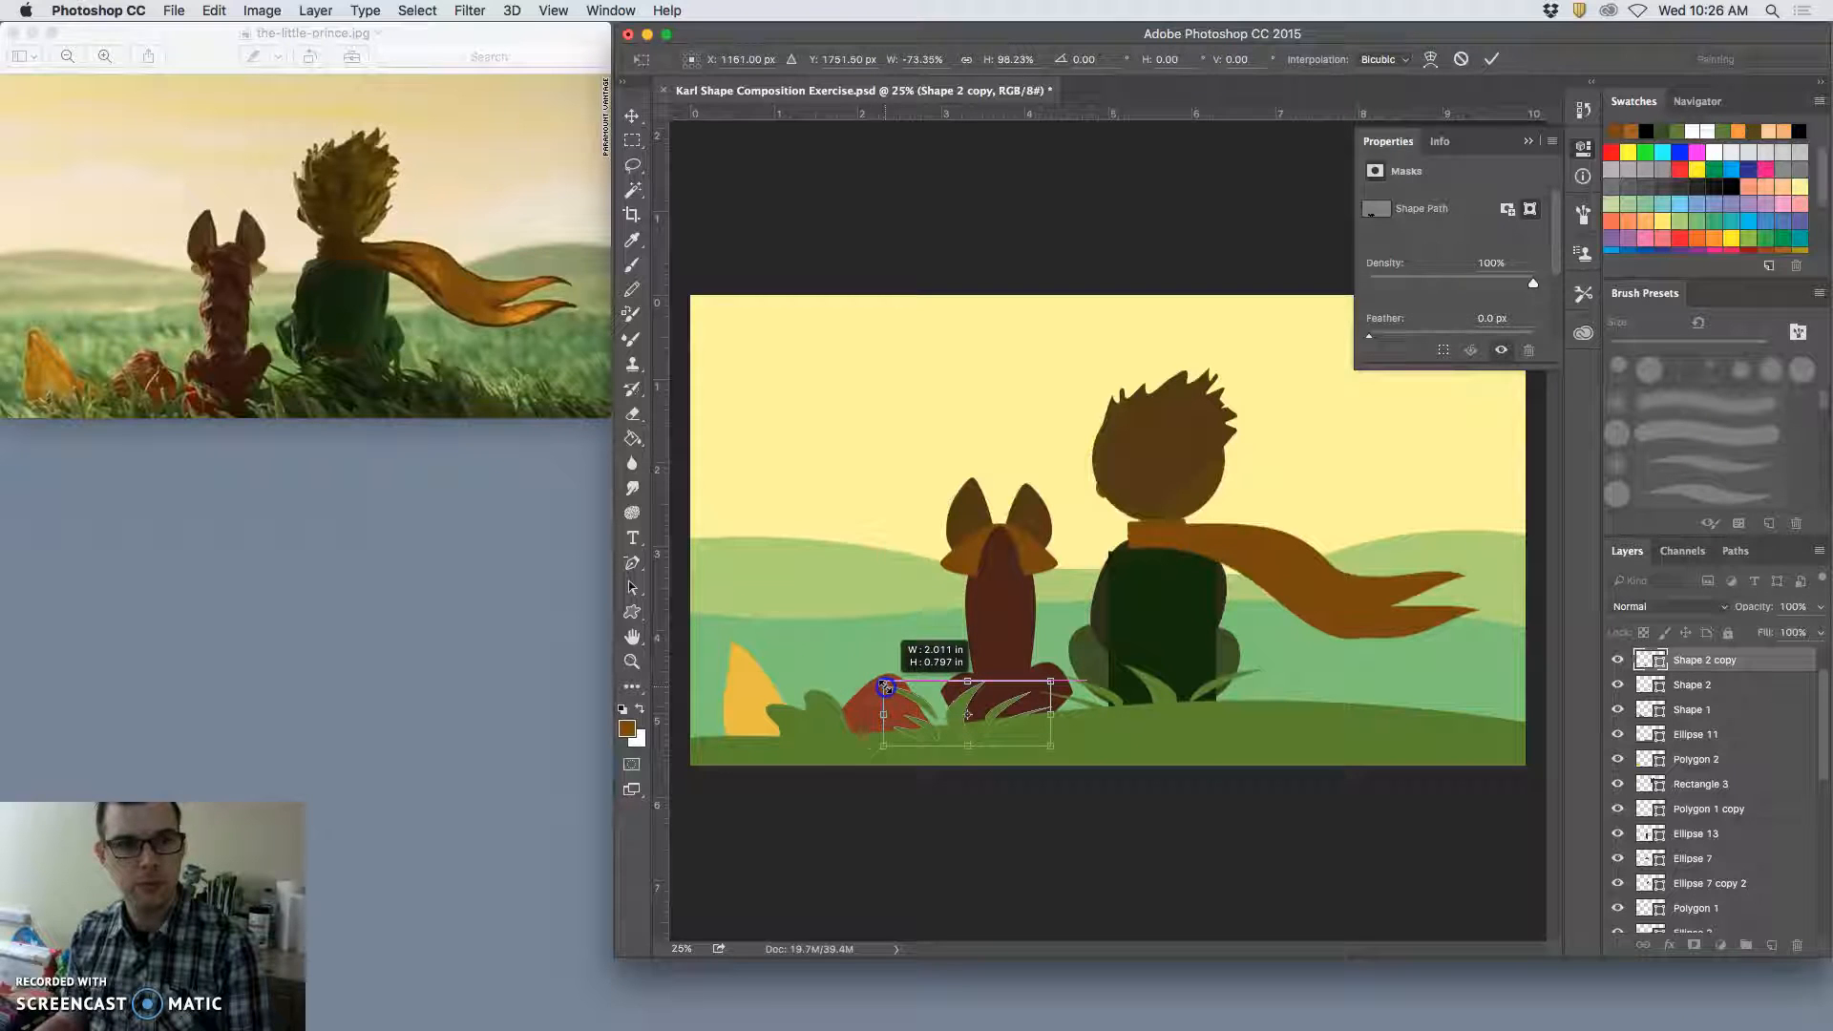
key("Return")
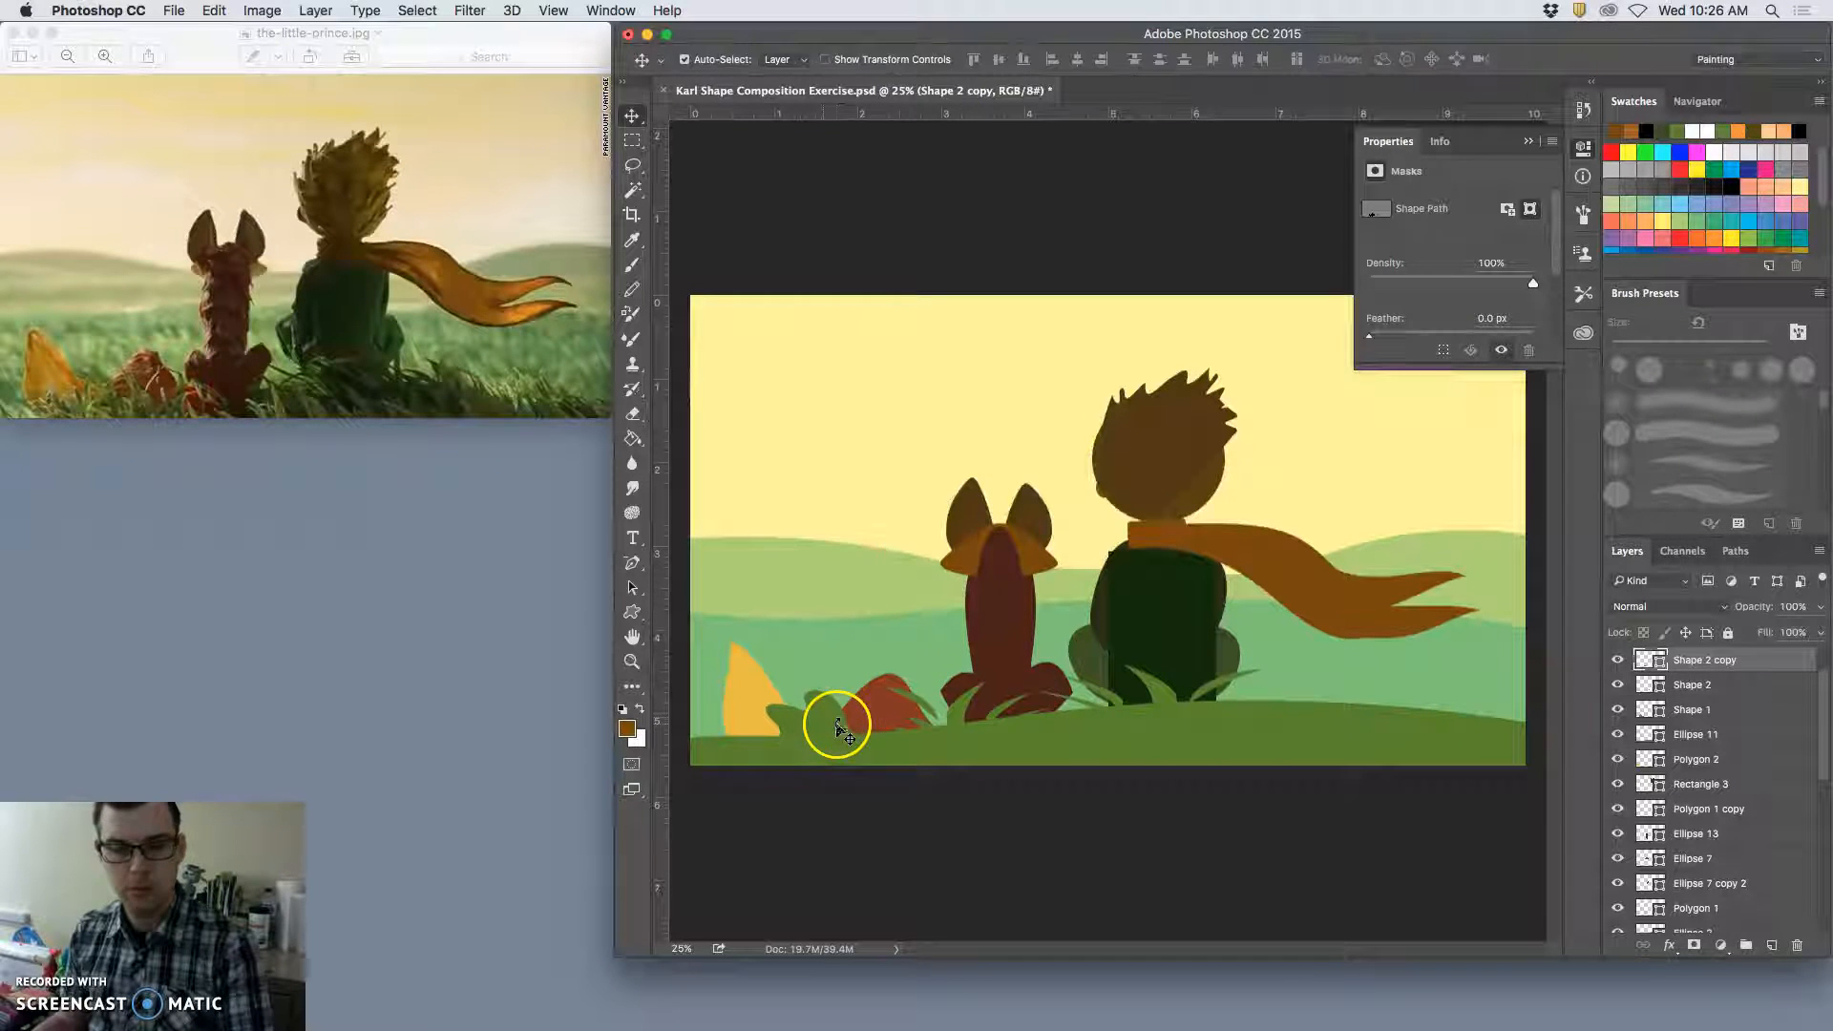
Step: Shift the green blob slightly down and right, and warp its middle toward the left to form a low bush
left_click(828, 718)
mouse_move(829, 718)
left_mouse_down()
mouse_move(941, 745)
mouse_move(839, 711)
mouse_move(821, 712)
mouse_move(877, 737)
mouse_move(740, 728)
mouse_move(854, 733)
left_mouse_up()
key("ctrl+t")
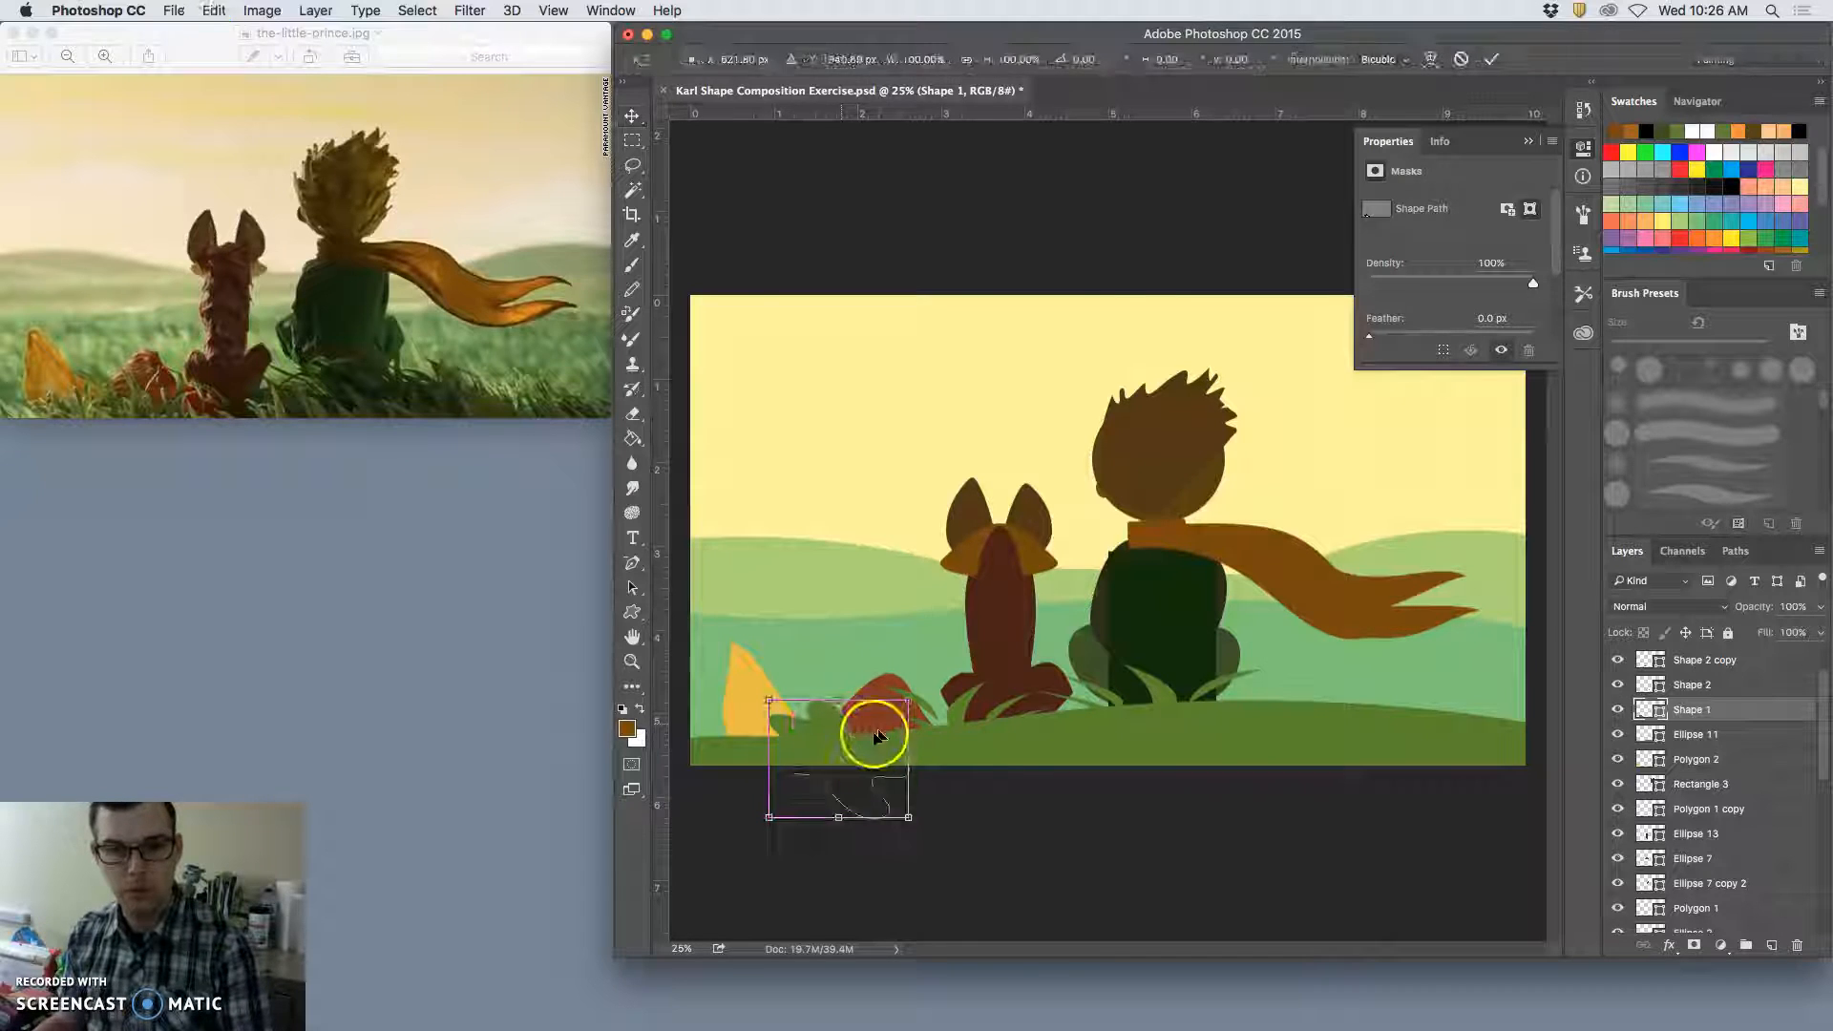
right_click(867, 750)
left_click(929, 872)
left_click_drag(888, 748, 815, 757)
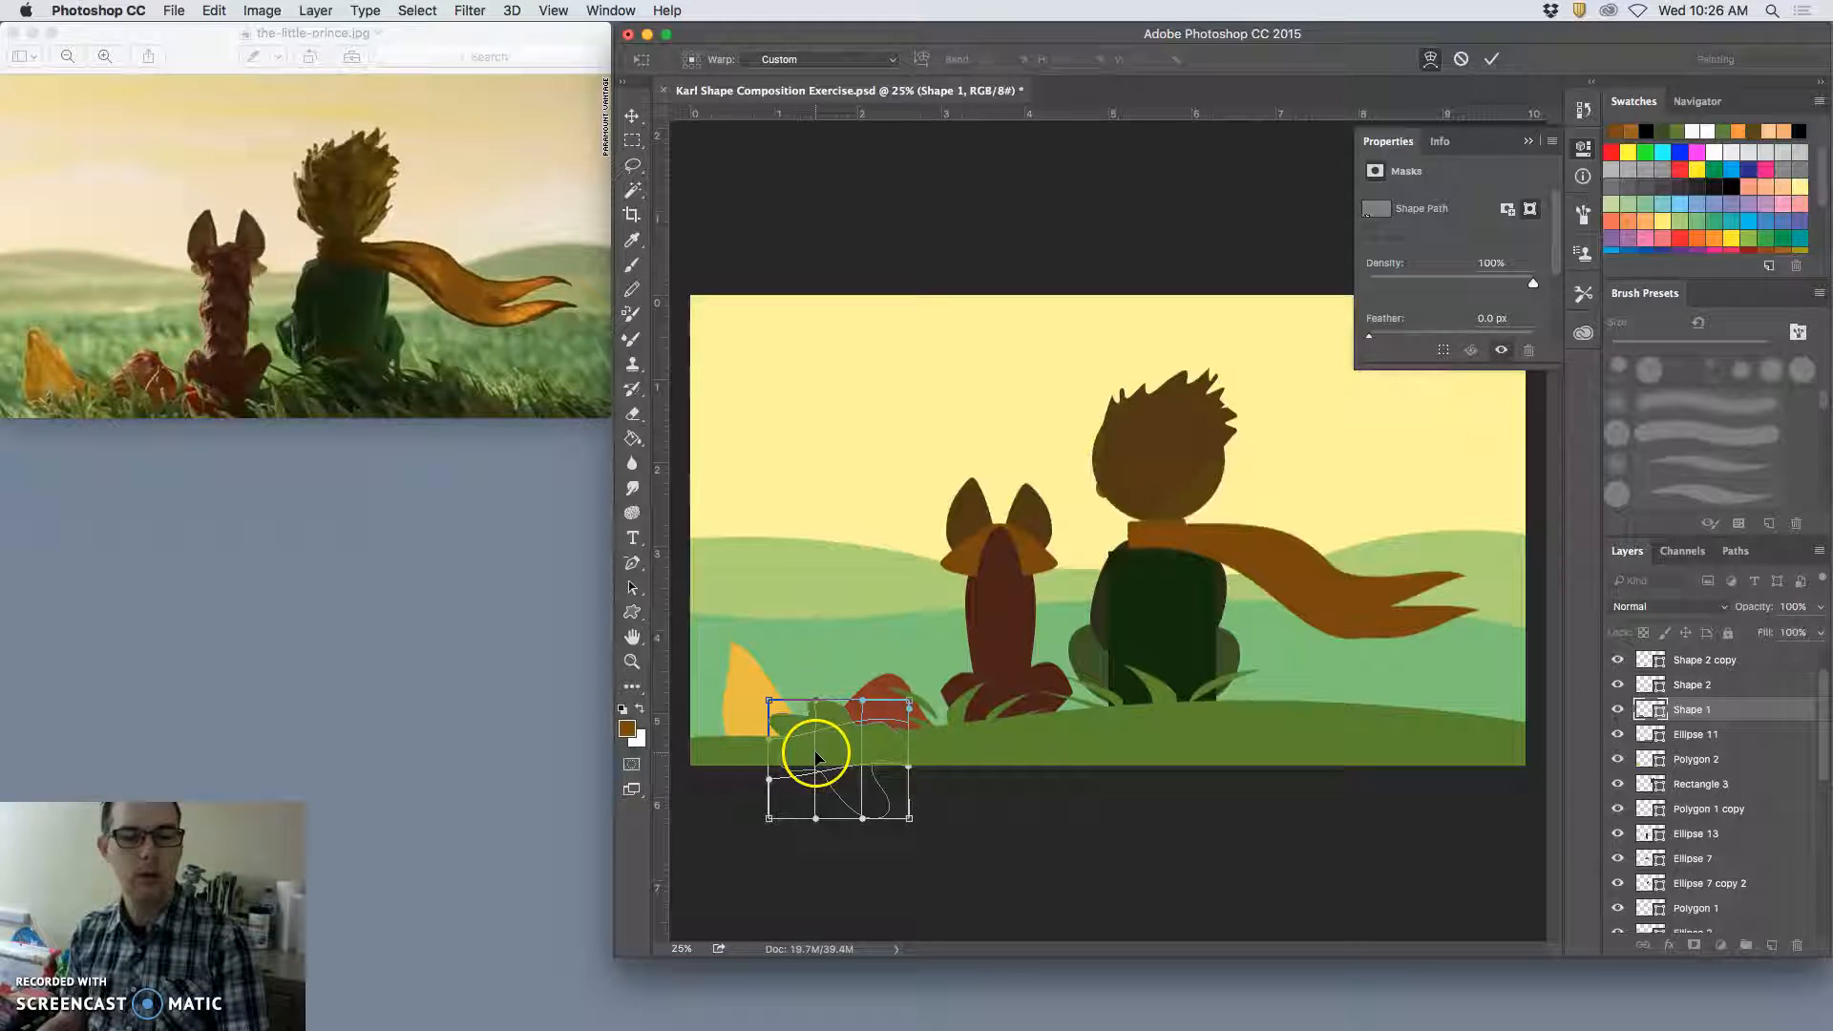
key("Return")
Step: Try placing a copy of the fox's grass in front of the yellow shape at the far left of the scene
left_click(962, 712)
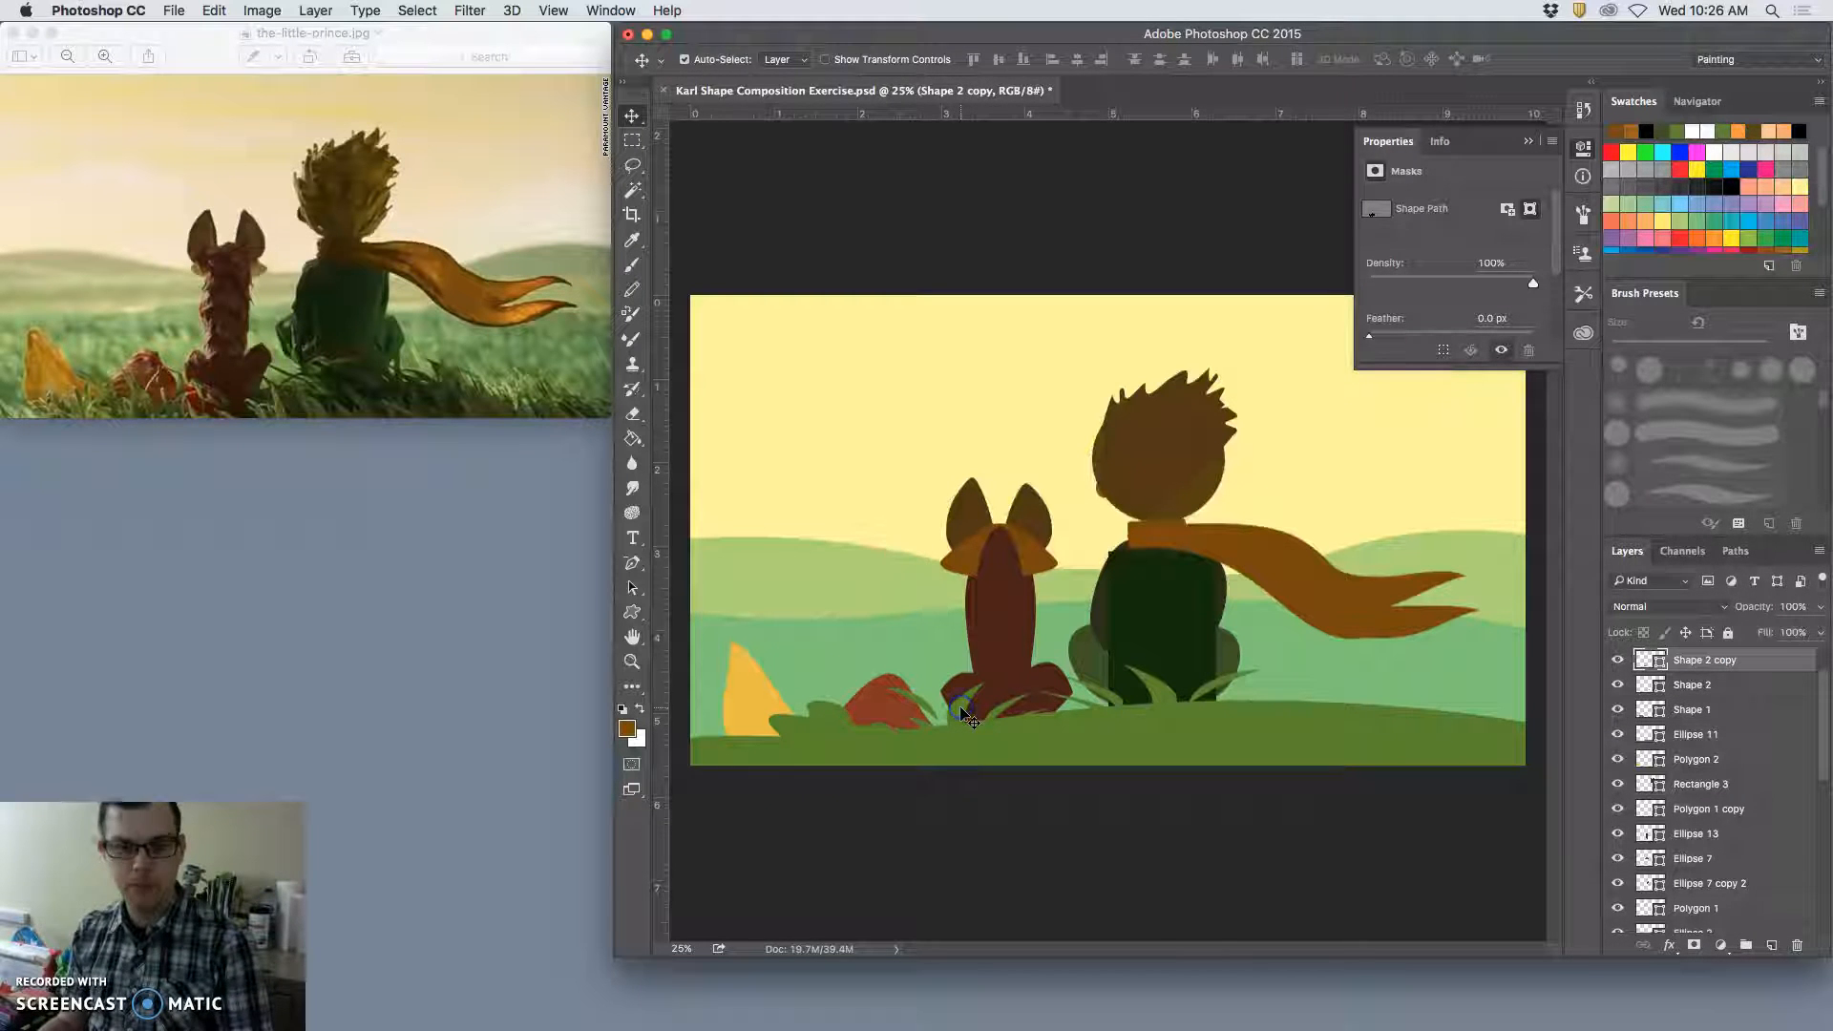
left_click(962, 717, "alt")
left_click_drag(959, 718, 747, 732)
left_click_drag(741, 735, 736, 735)
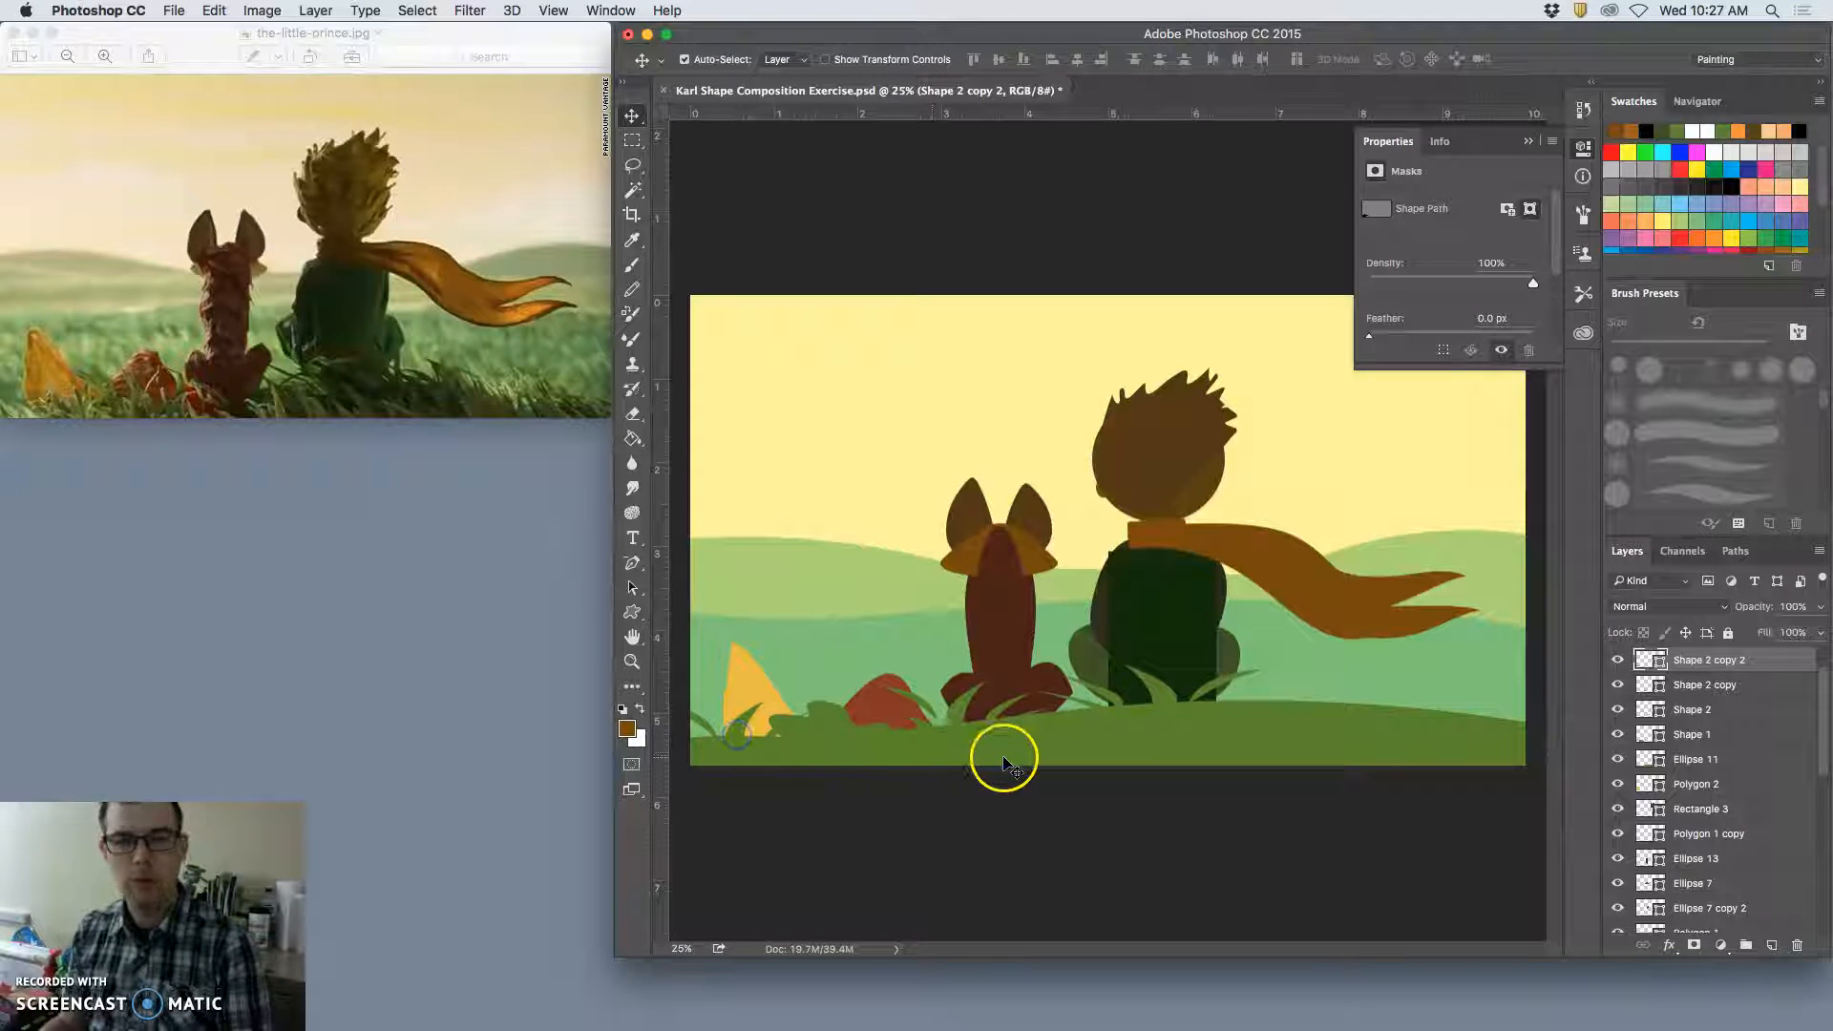
key("super+z")
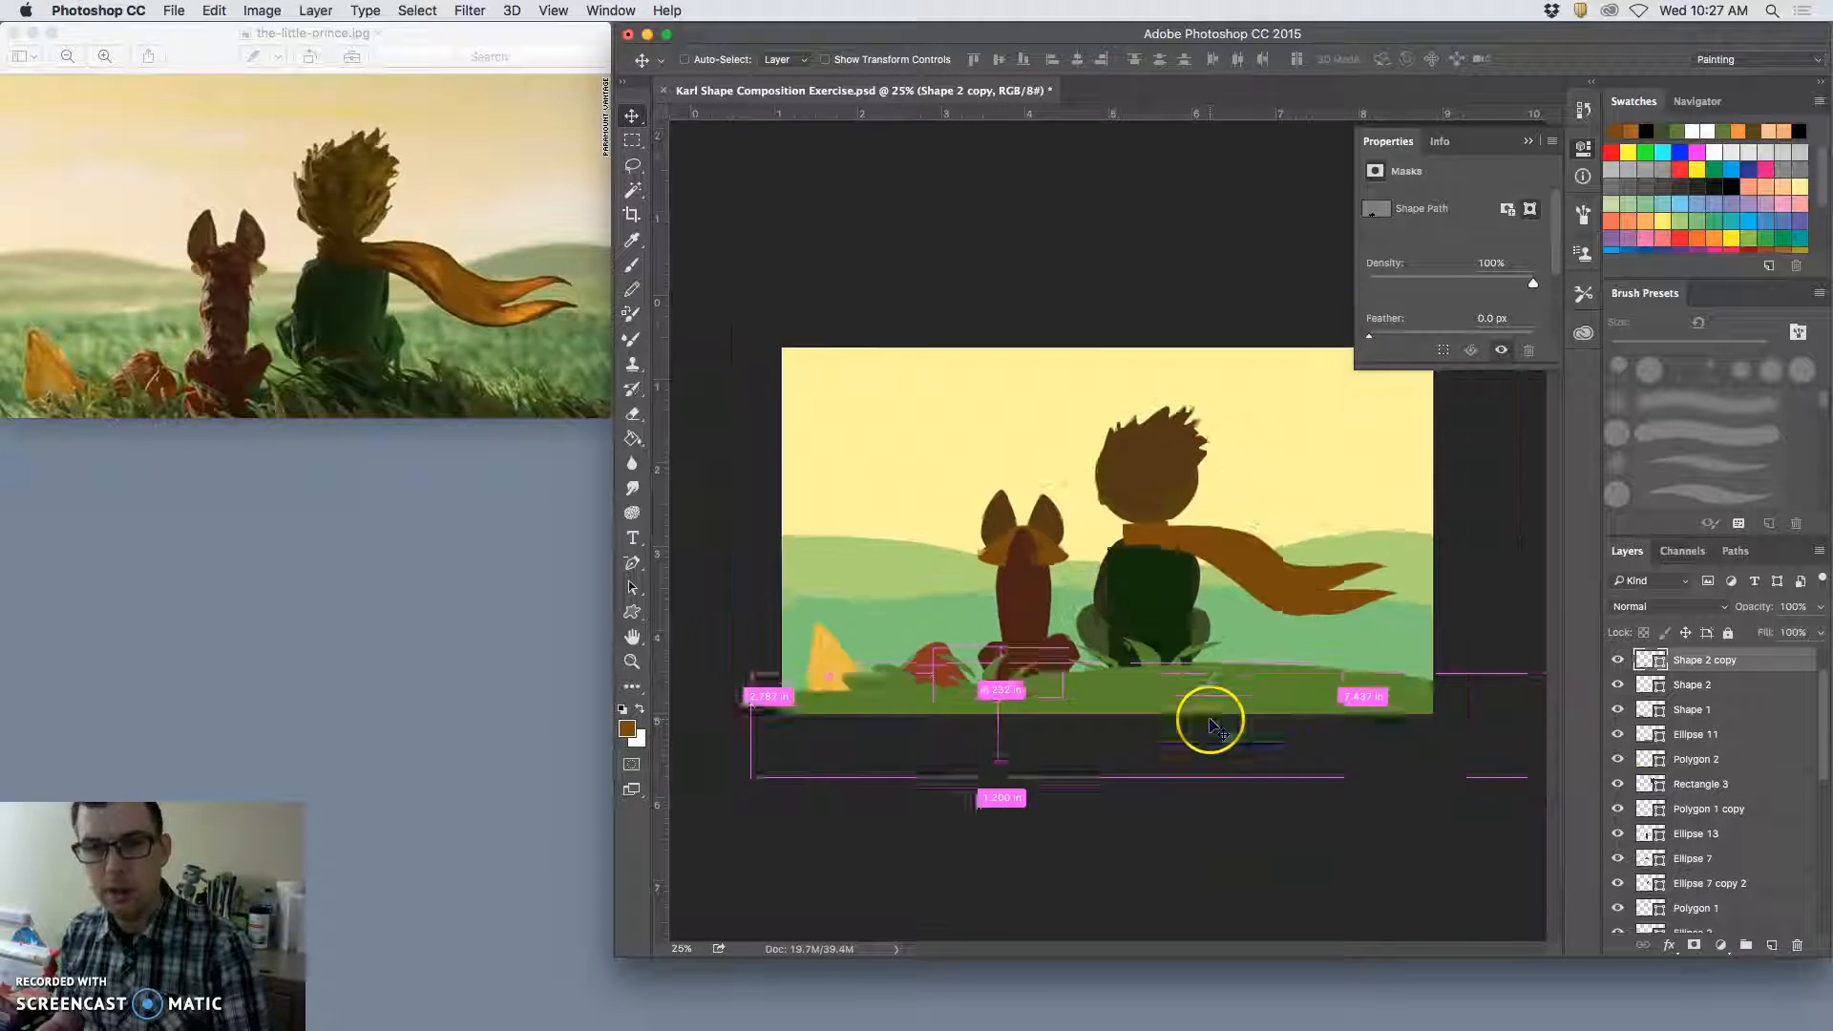
Step: Save the composition with the whole scene in view
key("super+minus")
key("super+minus")
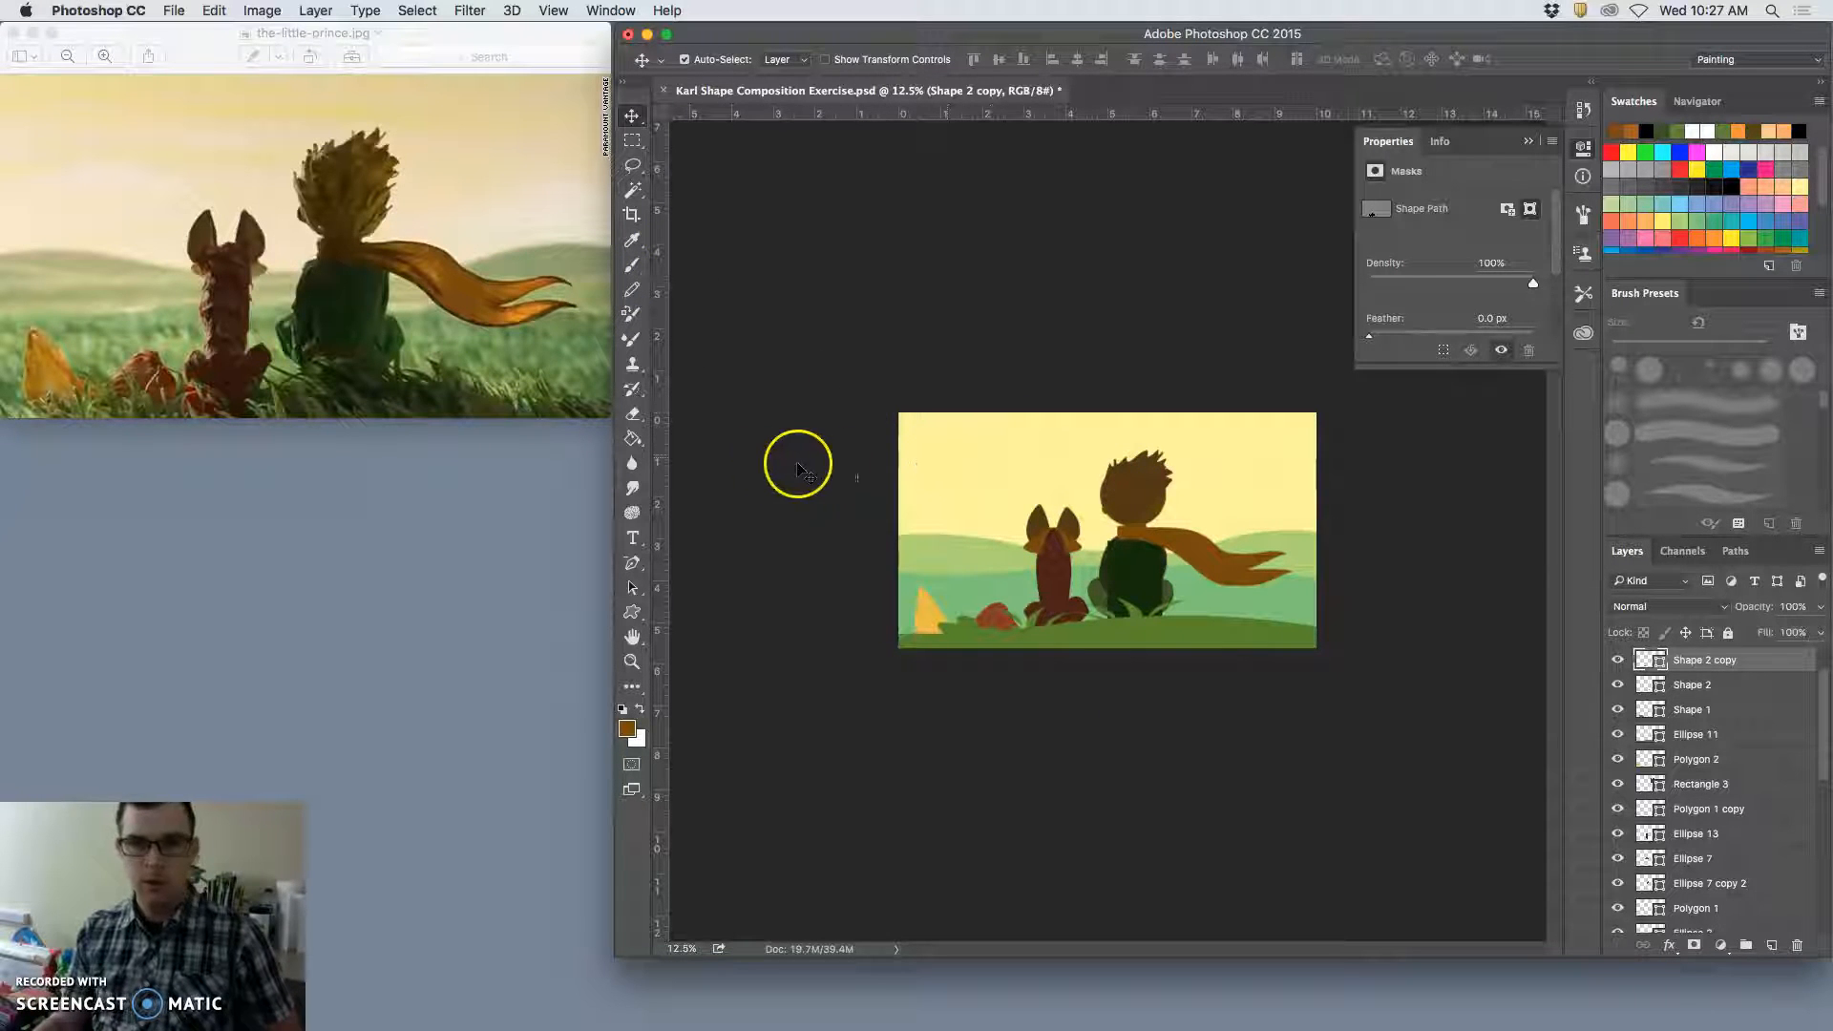
key("super+s")
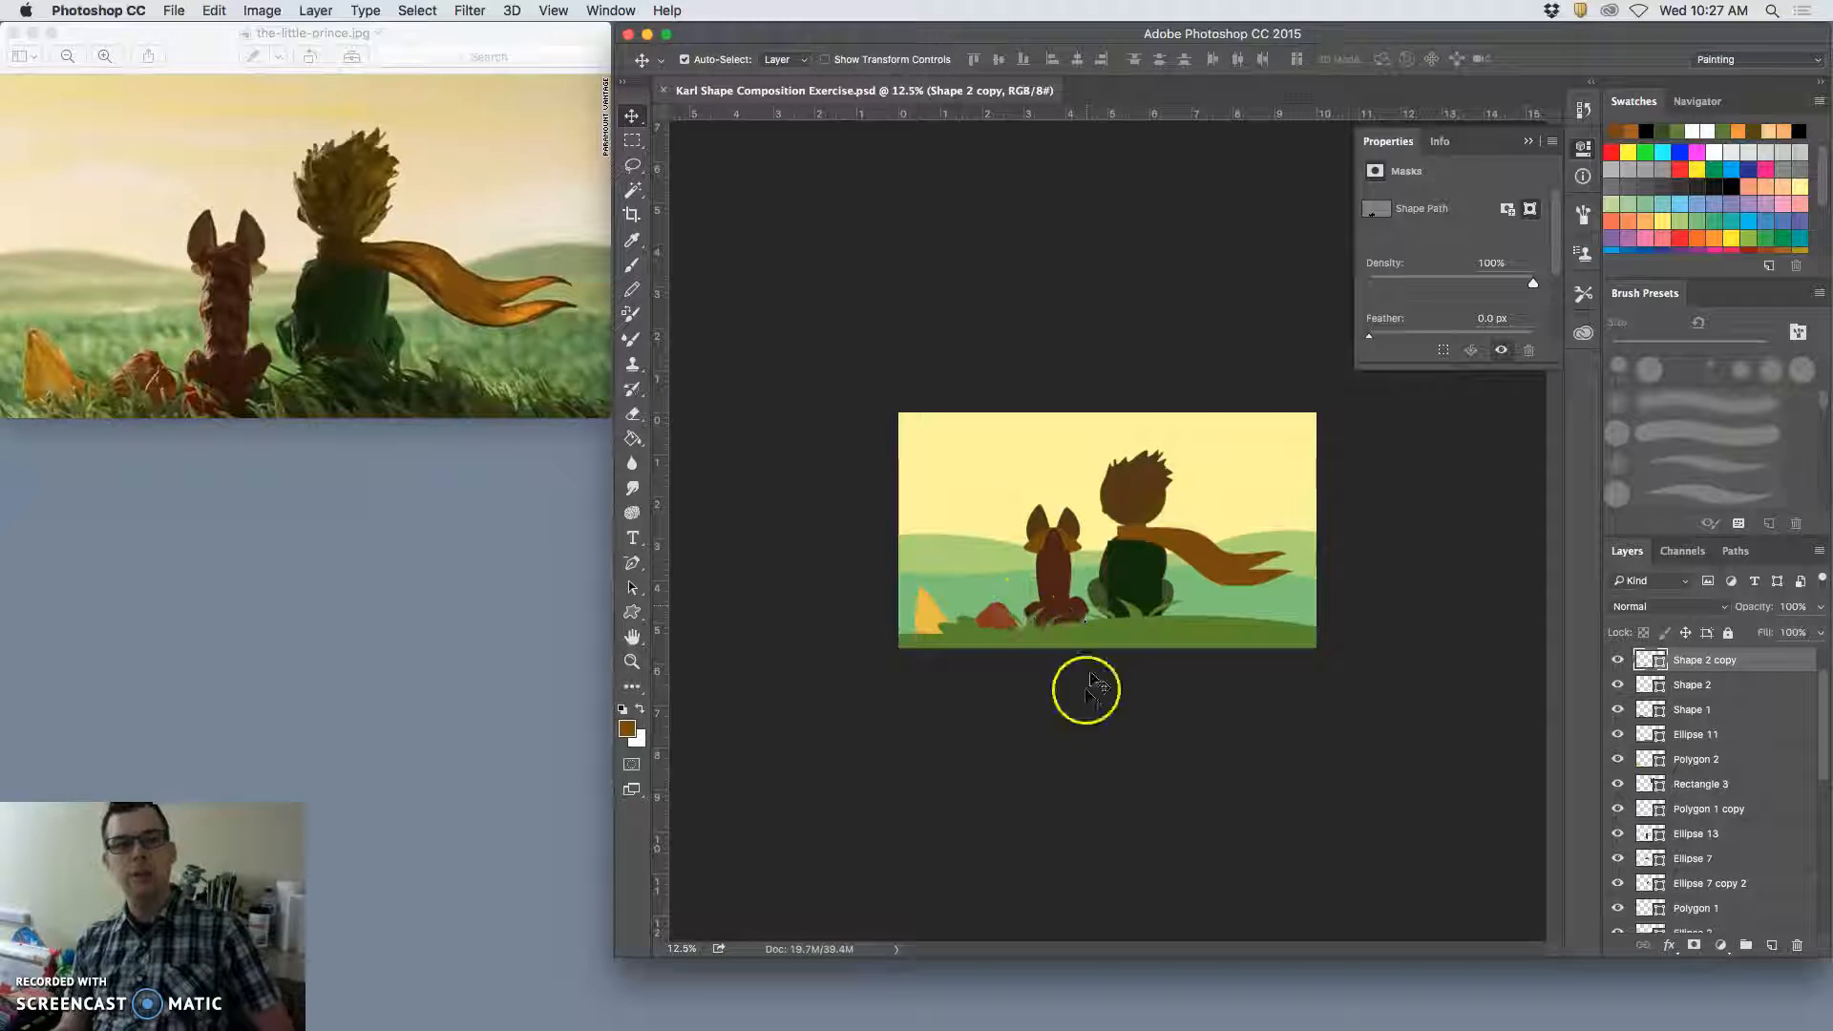
Step: Recolour the yellow shape at the far left of the scene to a darker, muted gold, #caa533
left_click(936, 620)
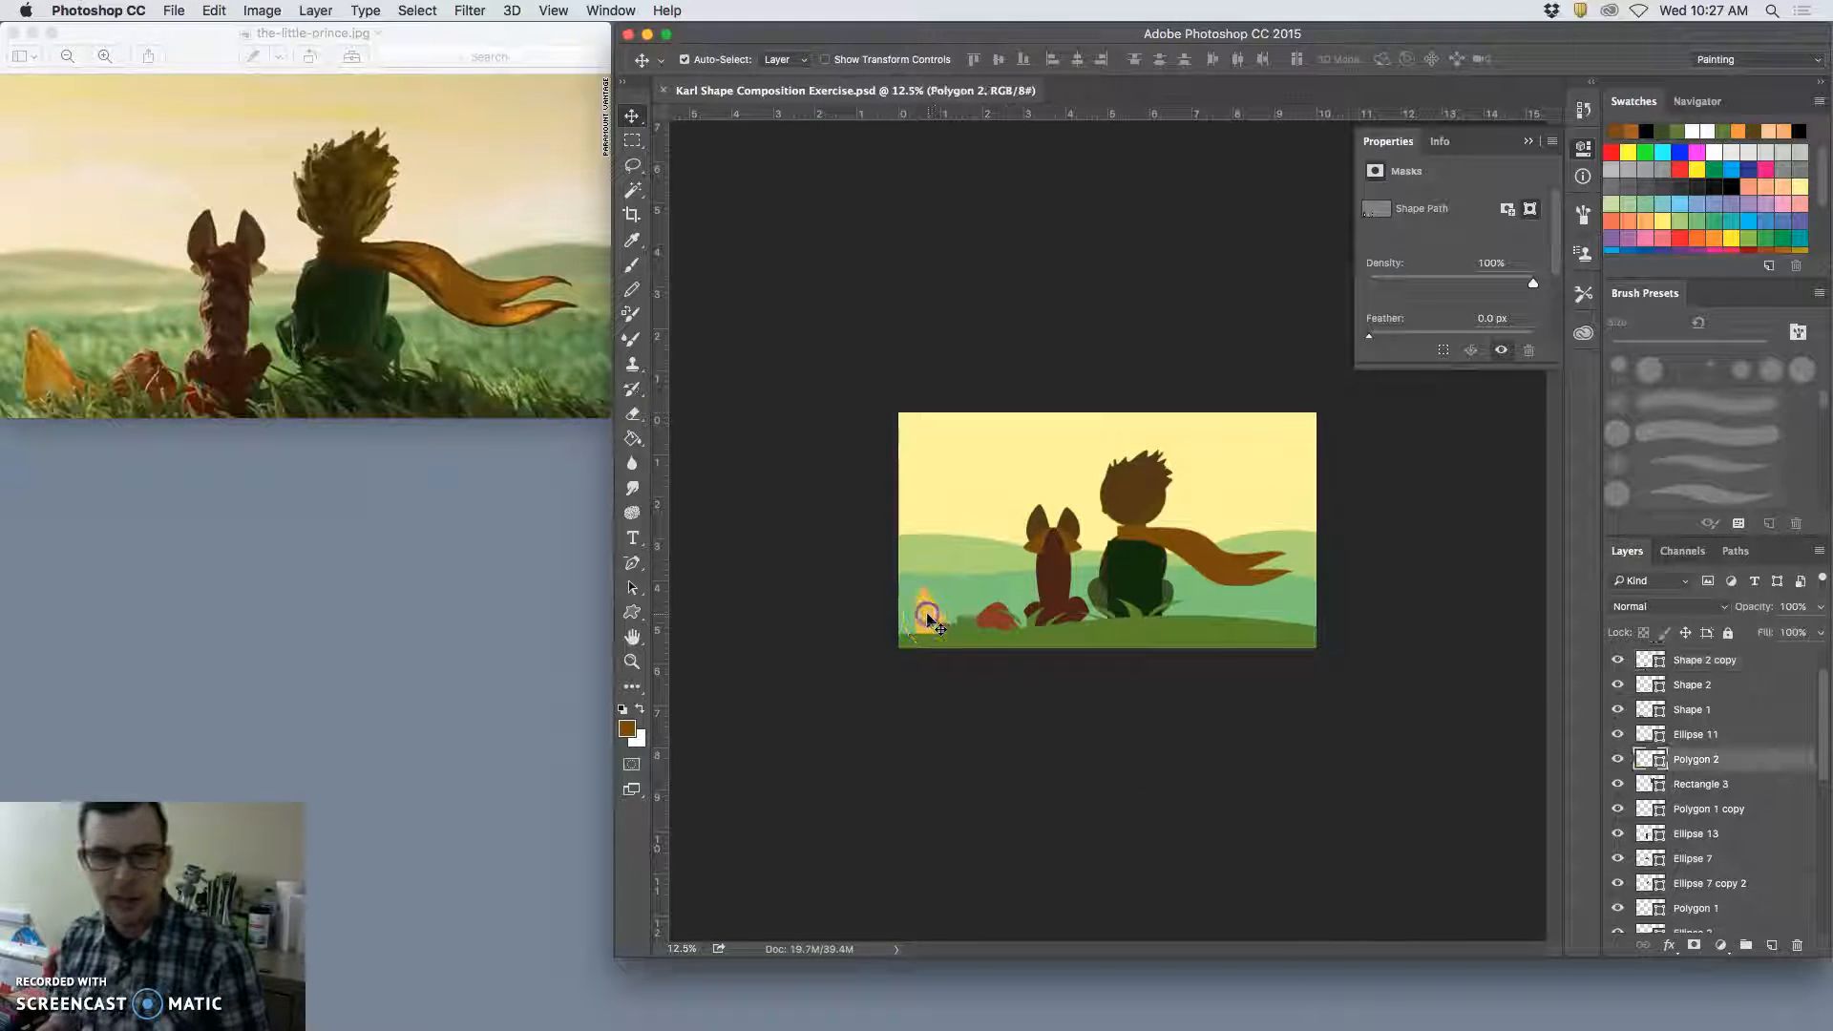
double_click(1652, 760)
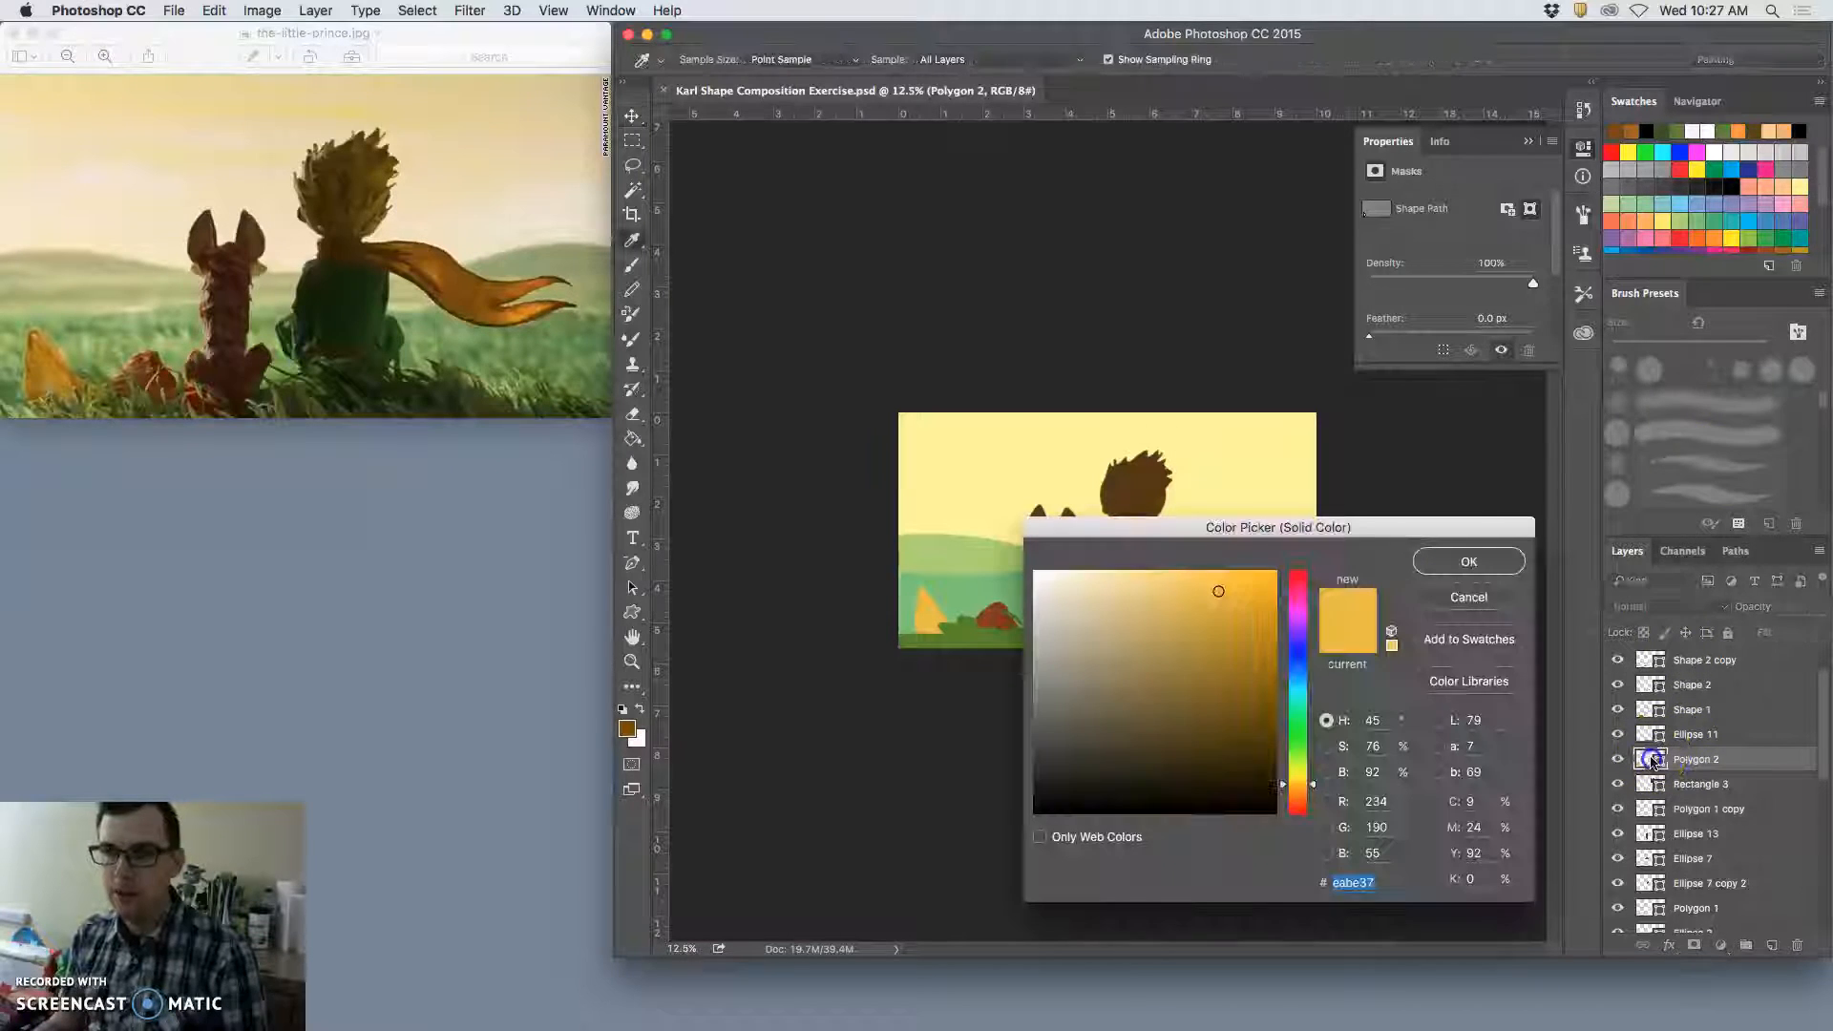
left_click(1250, 634)
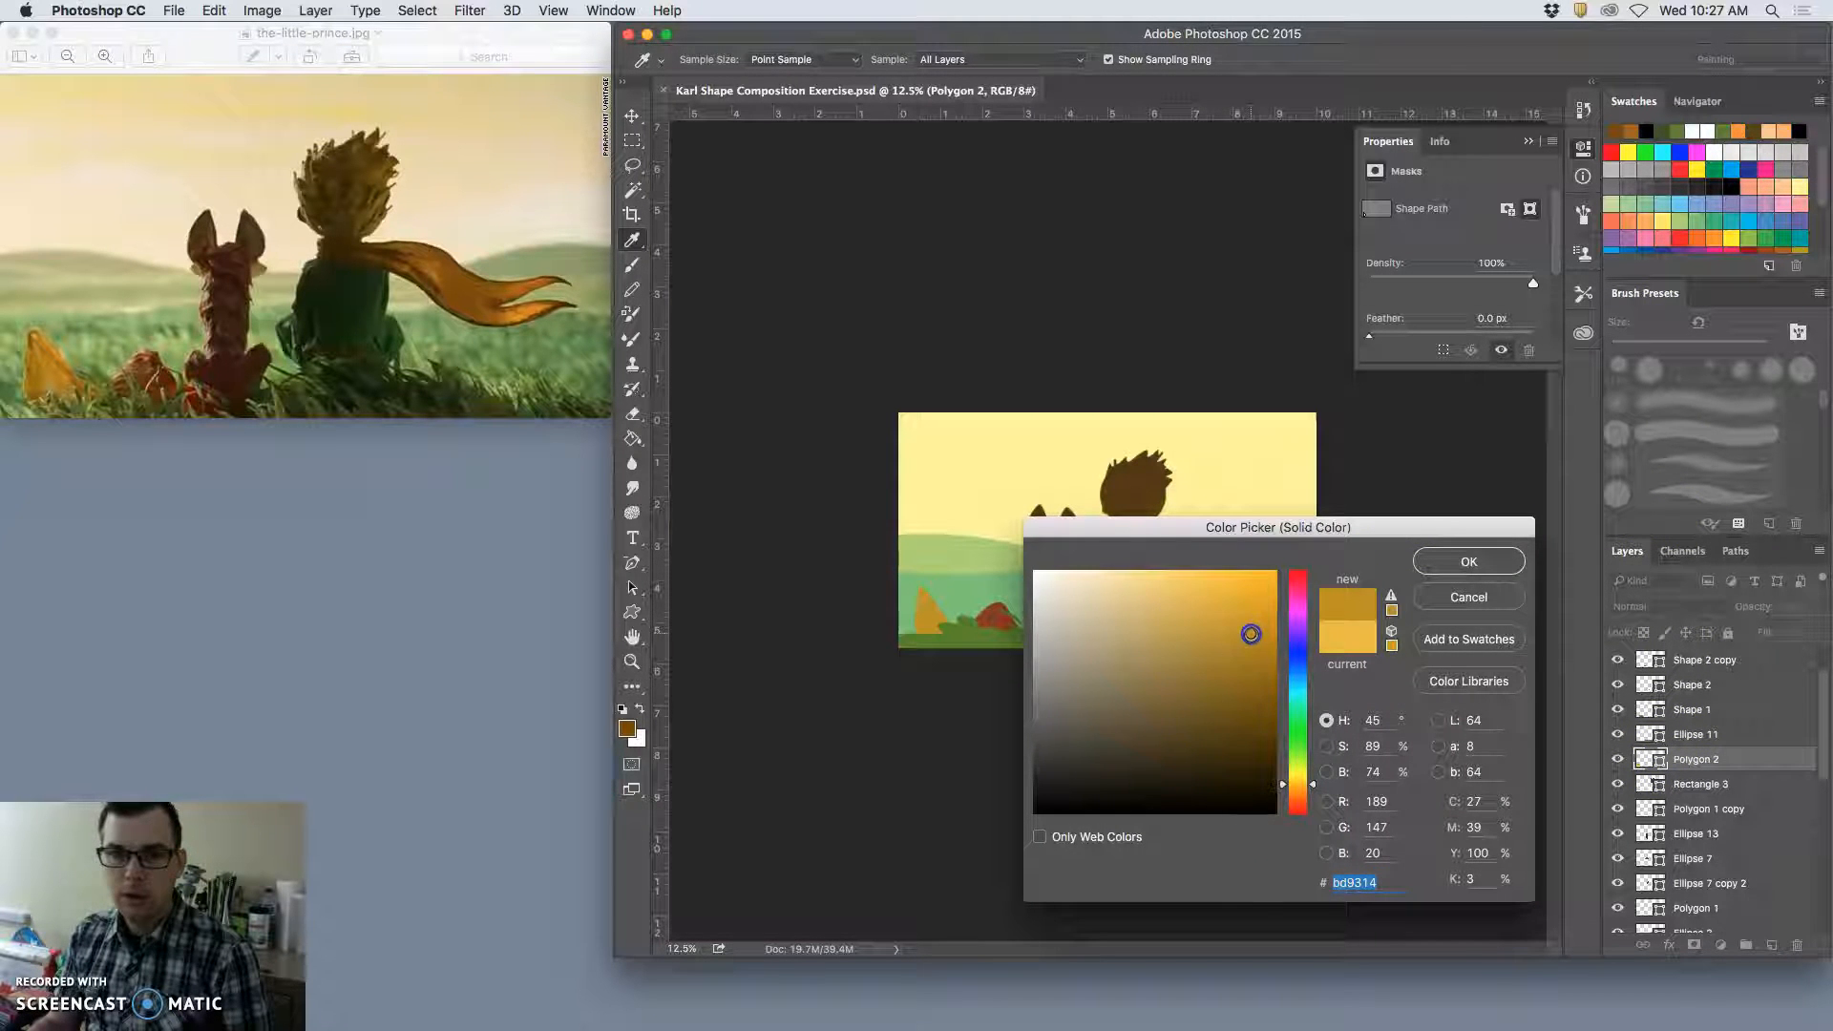
left_click_drag(1223, 647, 1212, 628)
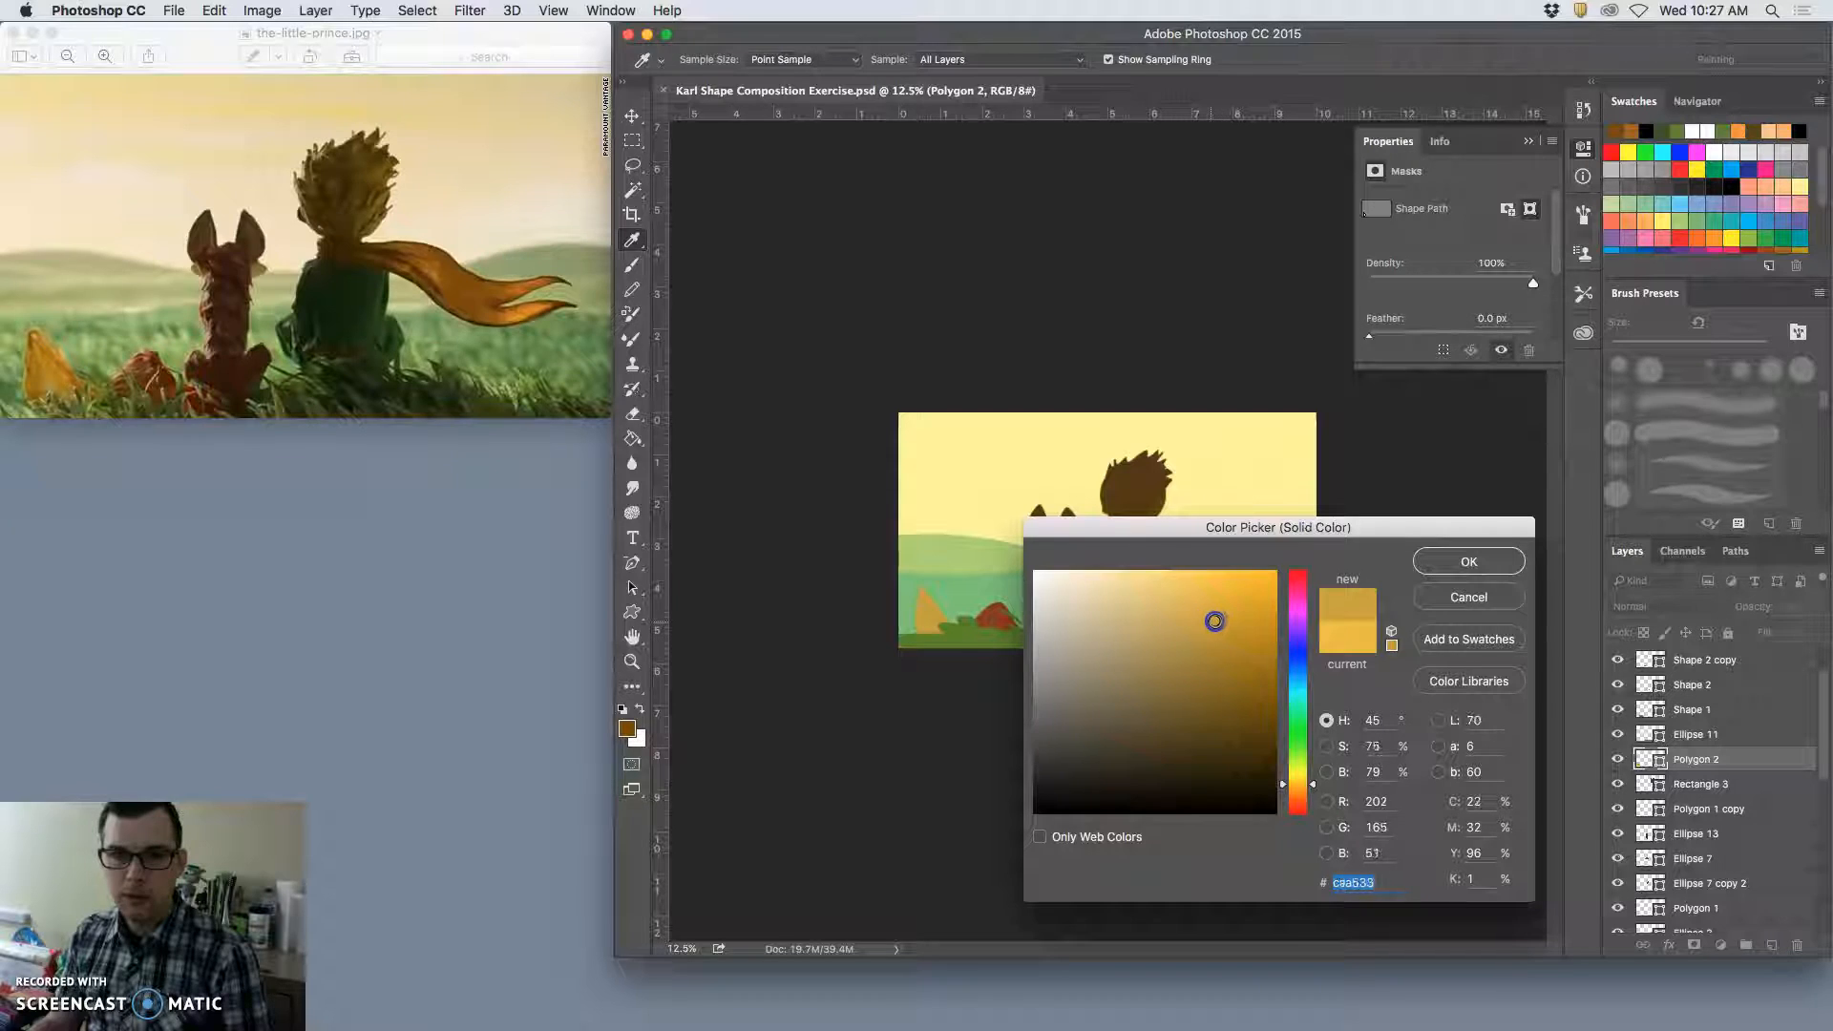
left_click(1434, 559)
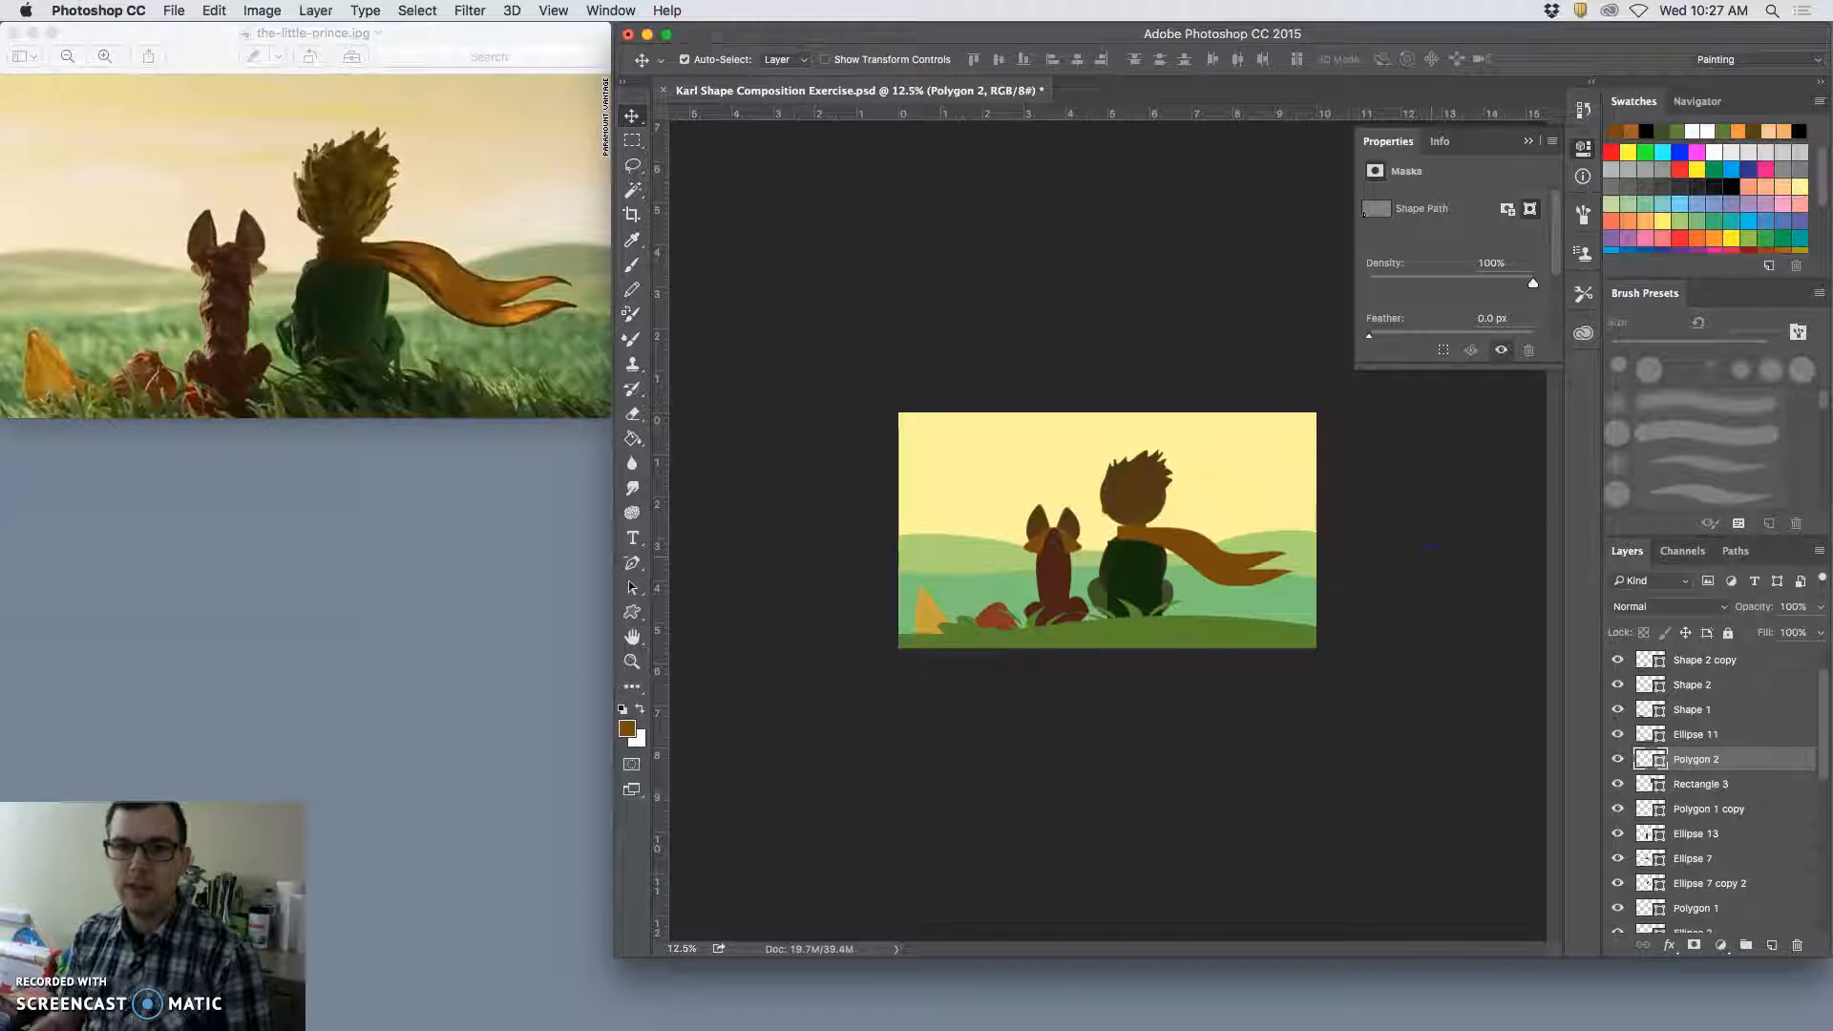
Step: Check the fill colour of the sky background rectangle
left_click(1246, 441)
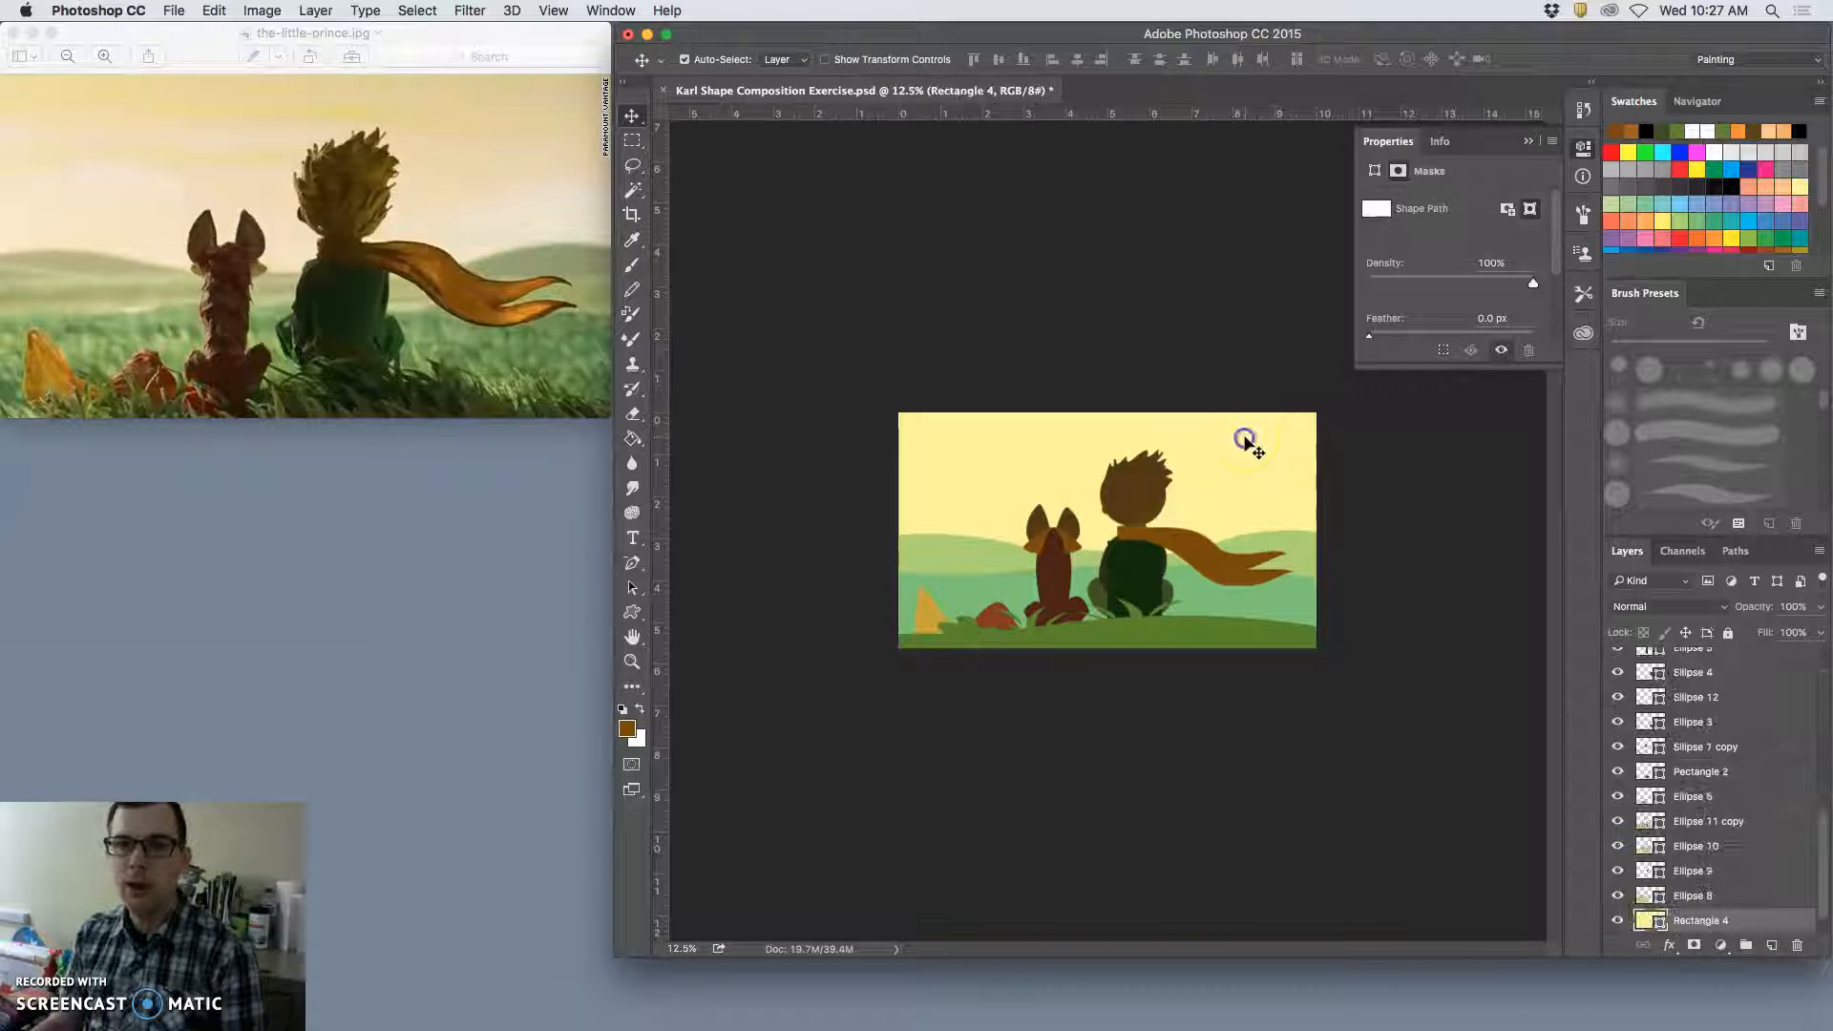
double_click(1650, 920)
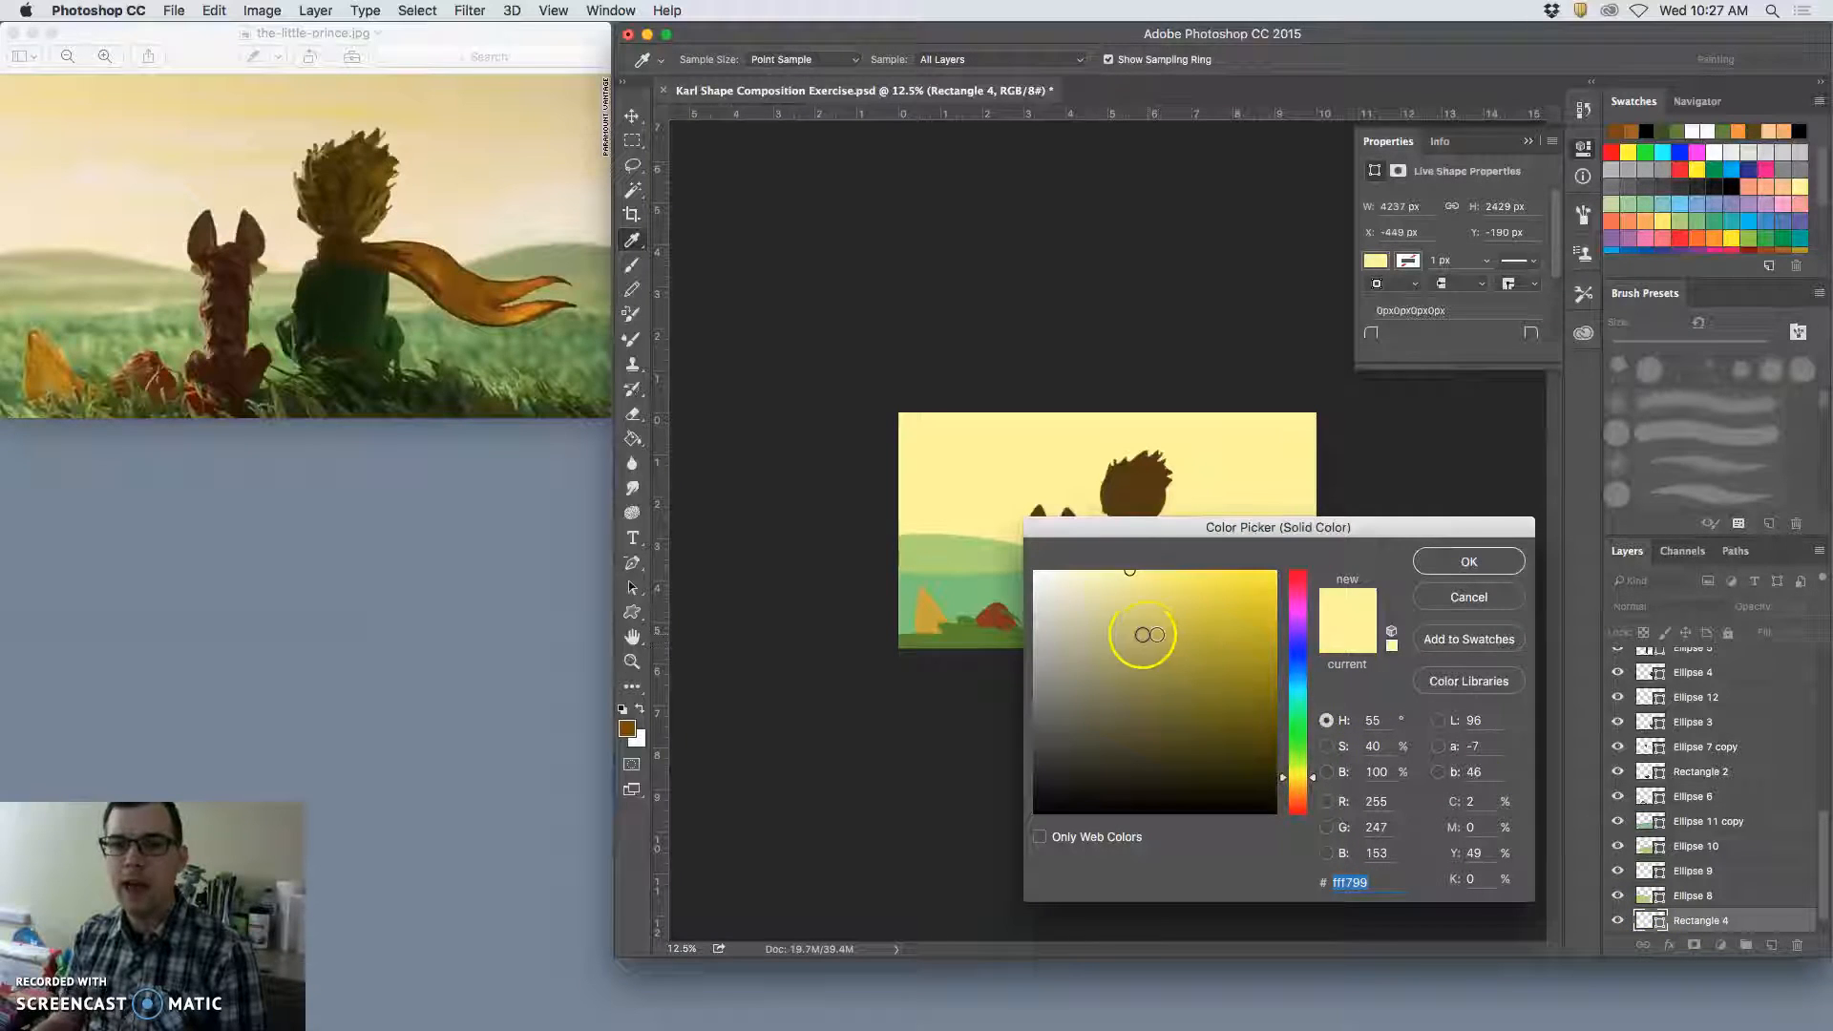
left_click(1468, 562)
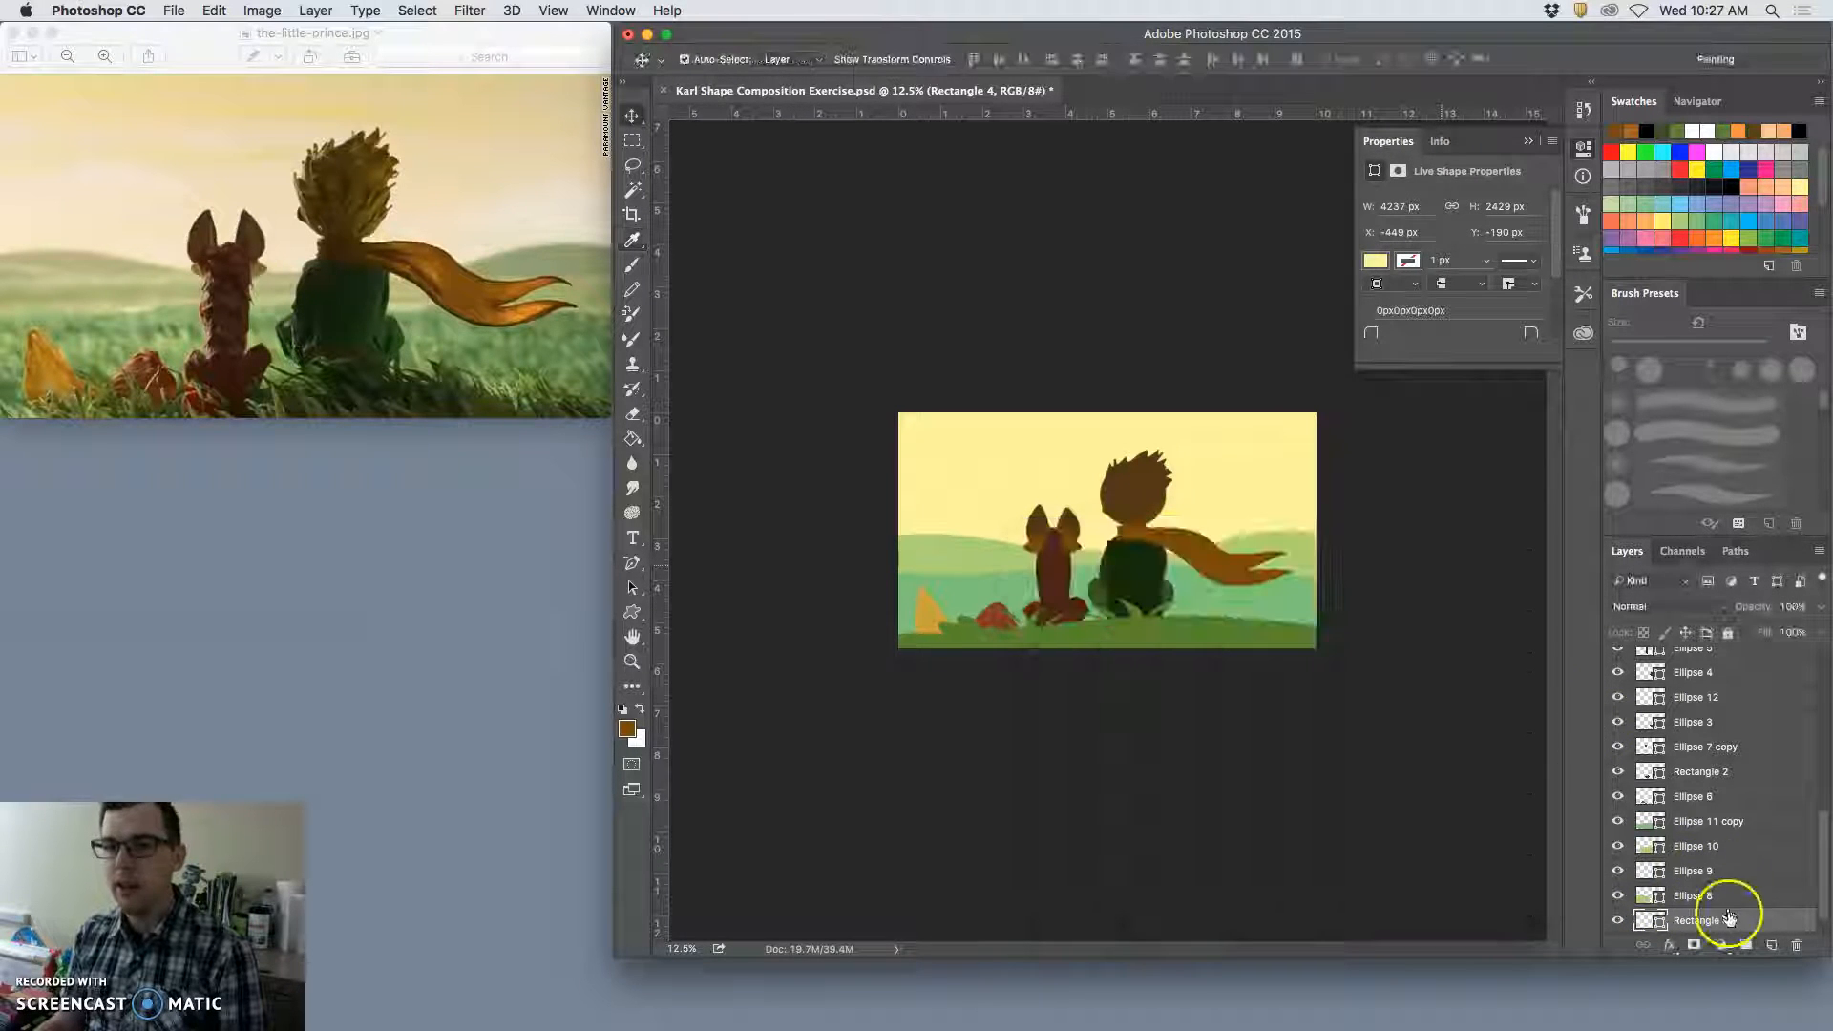
Step: Add a Gradient Overlay to the sky background rectangle with the Foreground to Background preset and the Linear style
double_click(1755, 920)
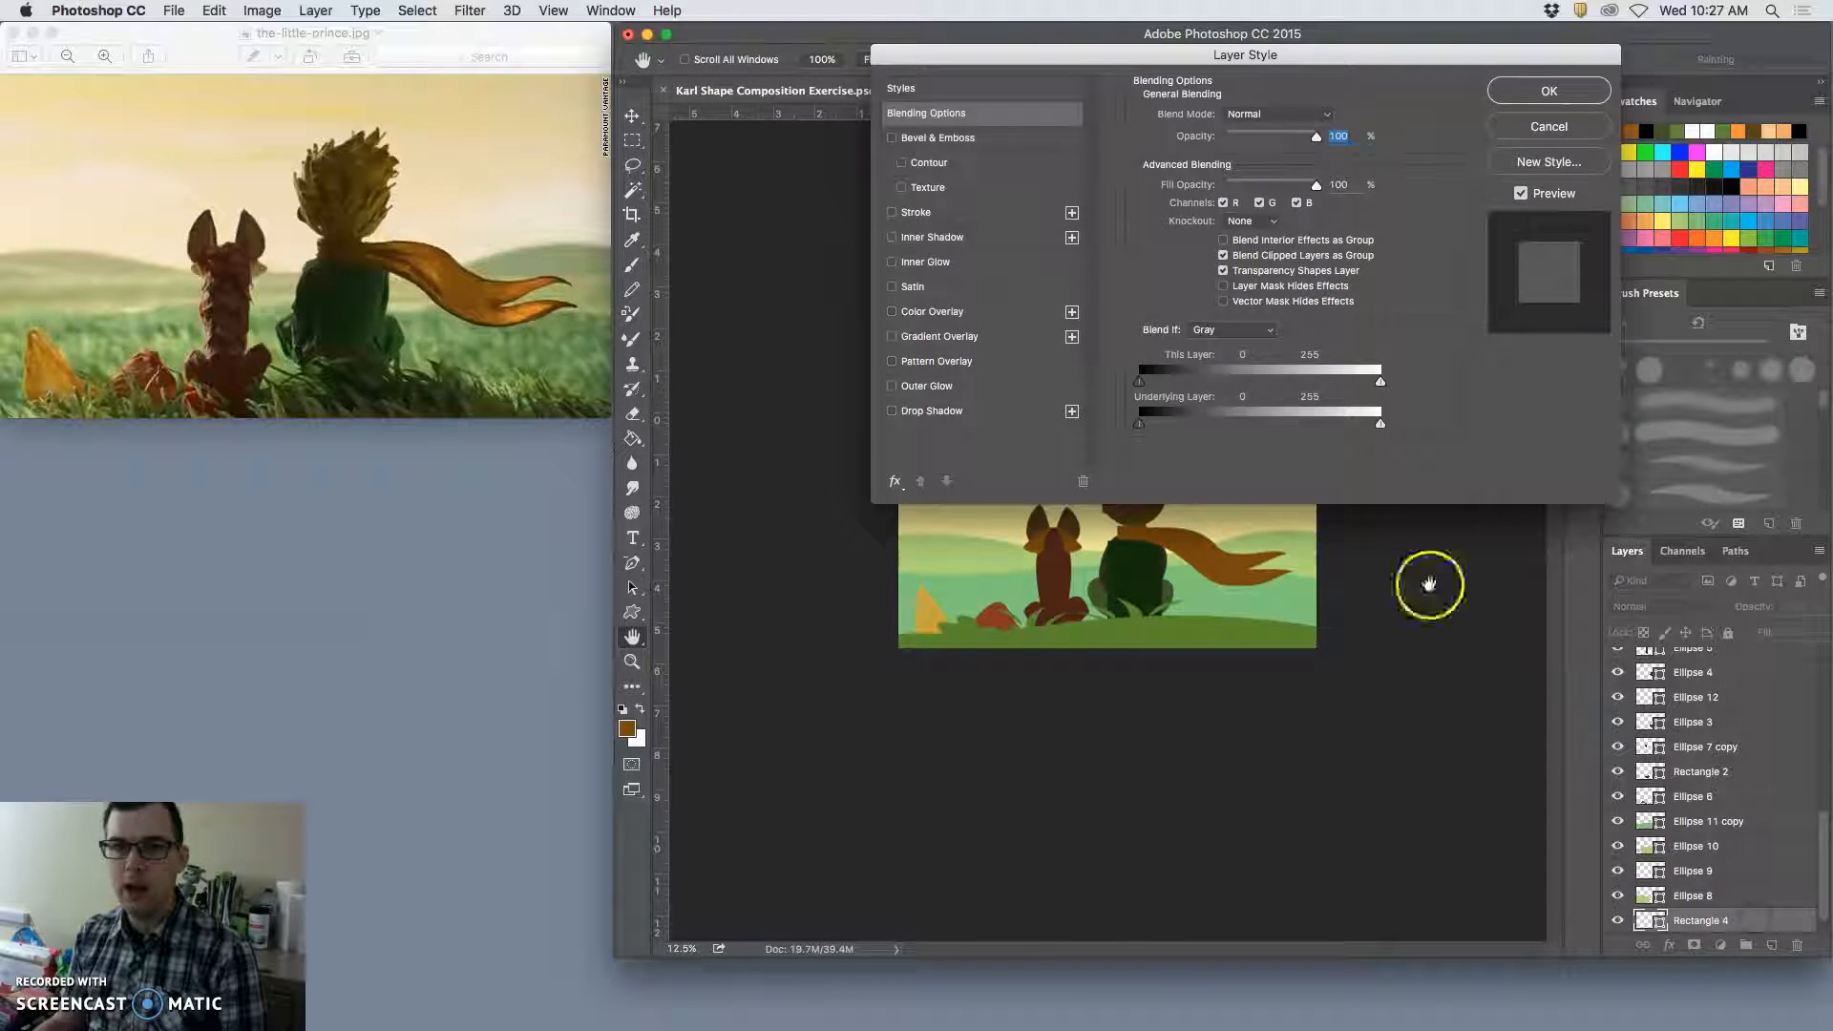
left_click(892, 336)
left_click(960, 339)
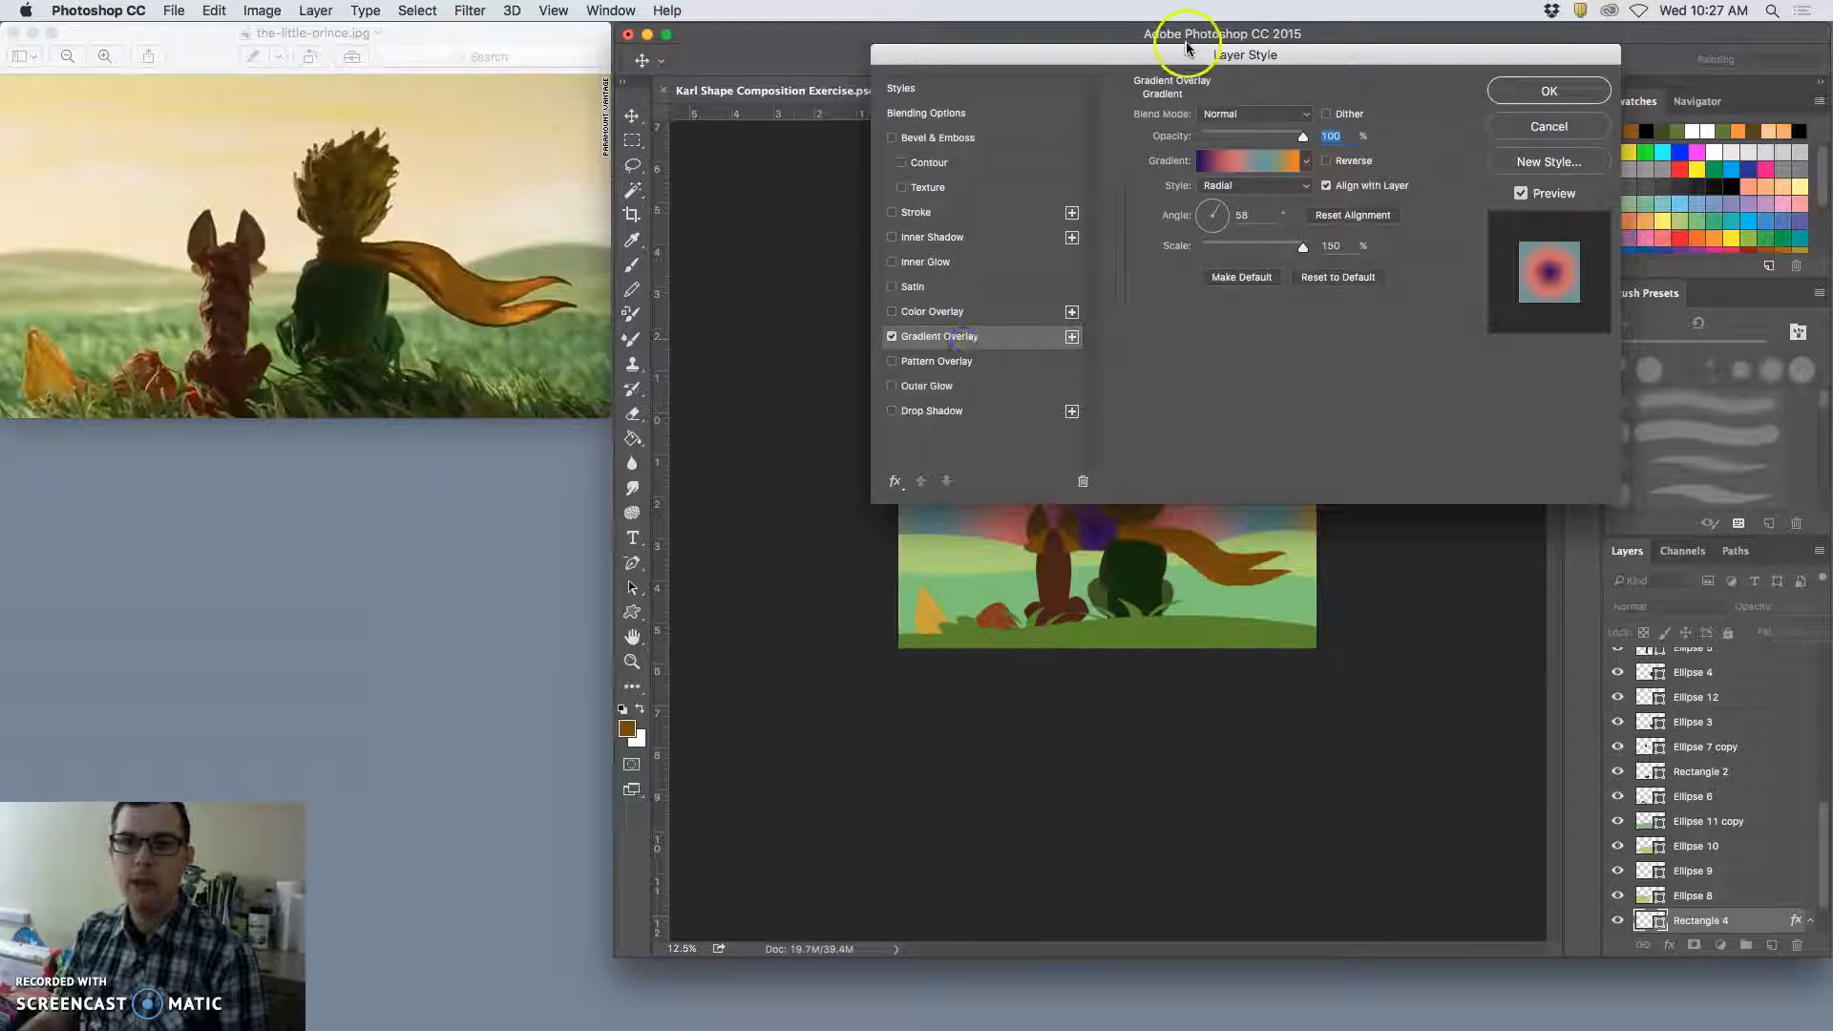
left_click_drag(1187, 48, 330, 459)
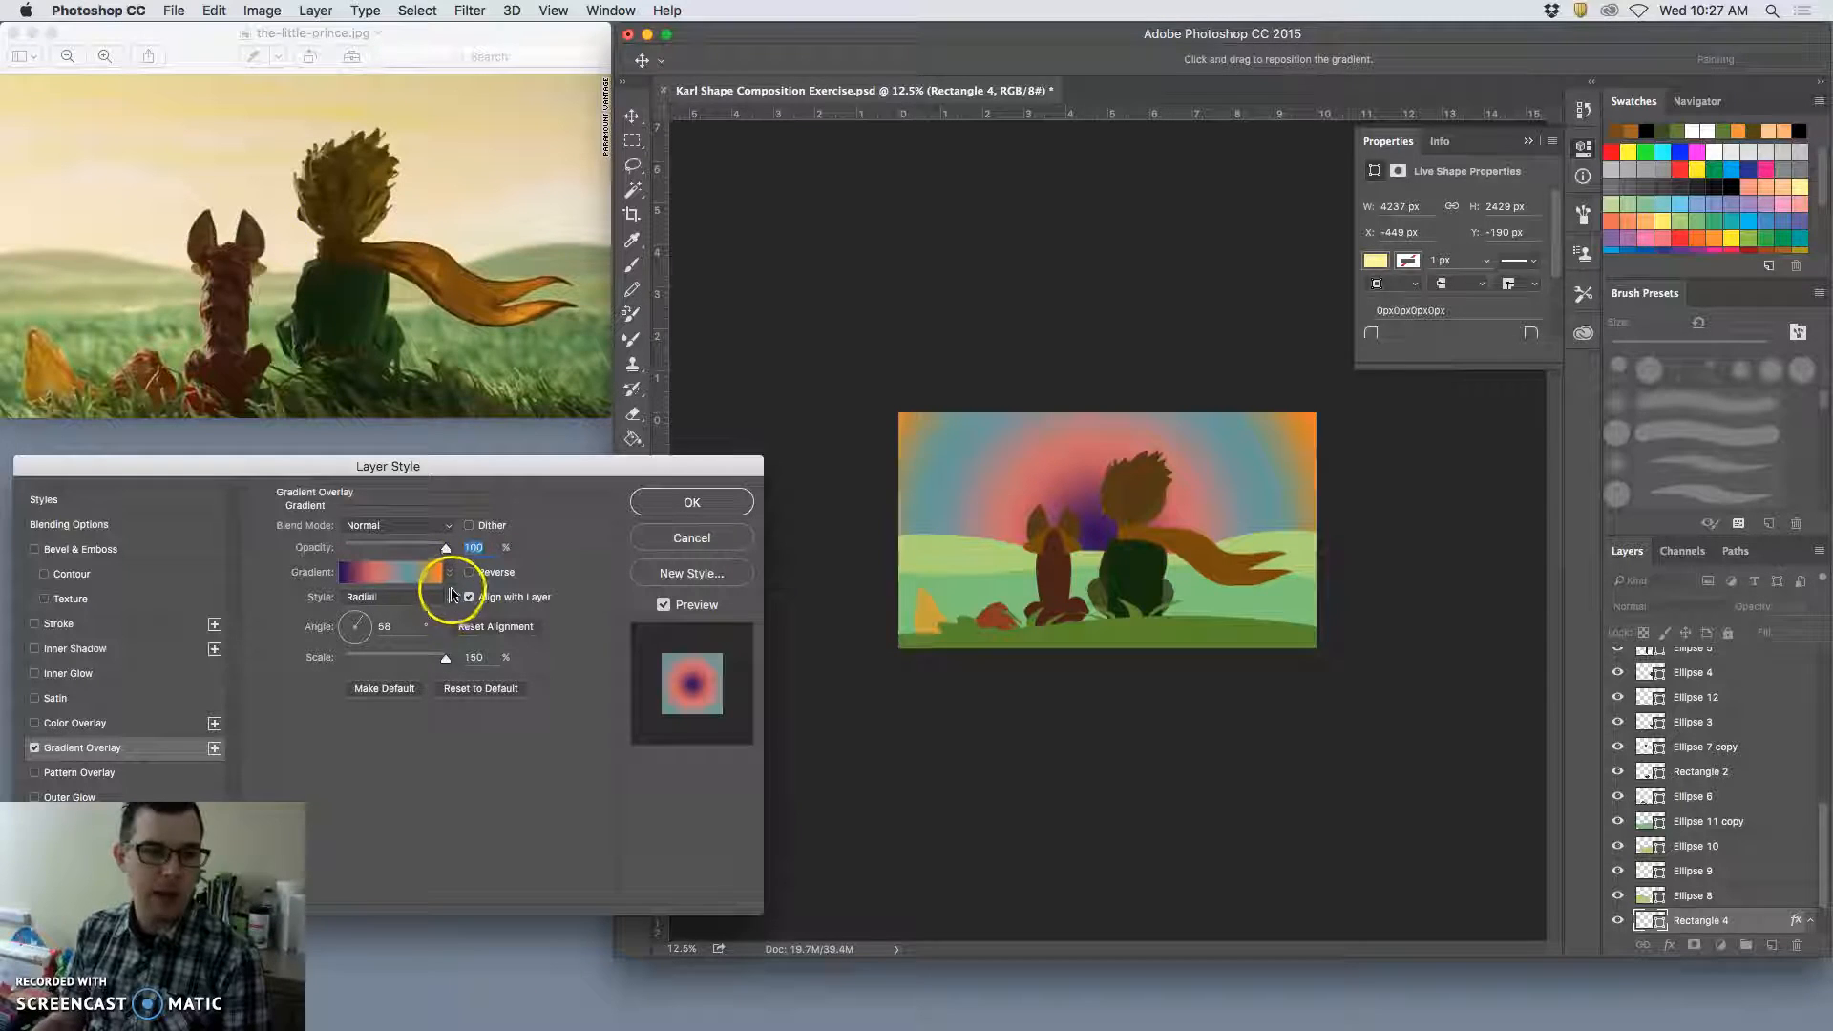
left_click(450, 576)
left_click(291, 607)
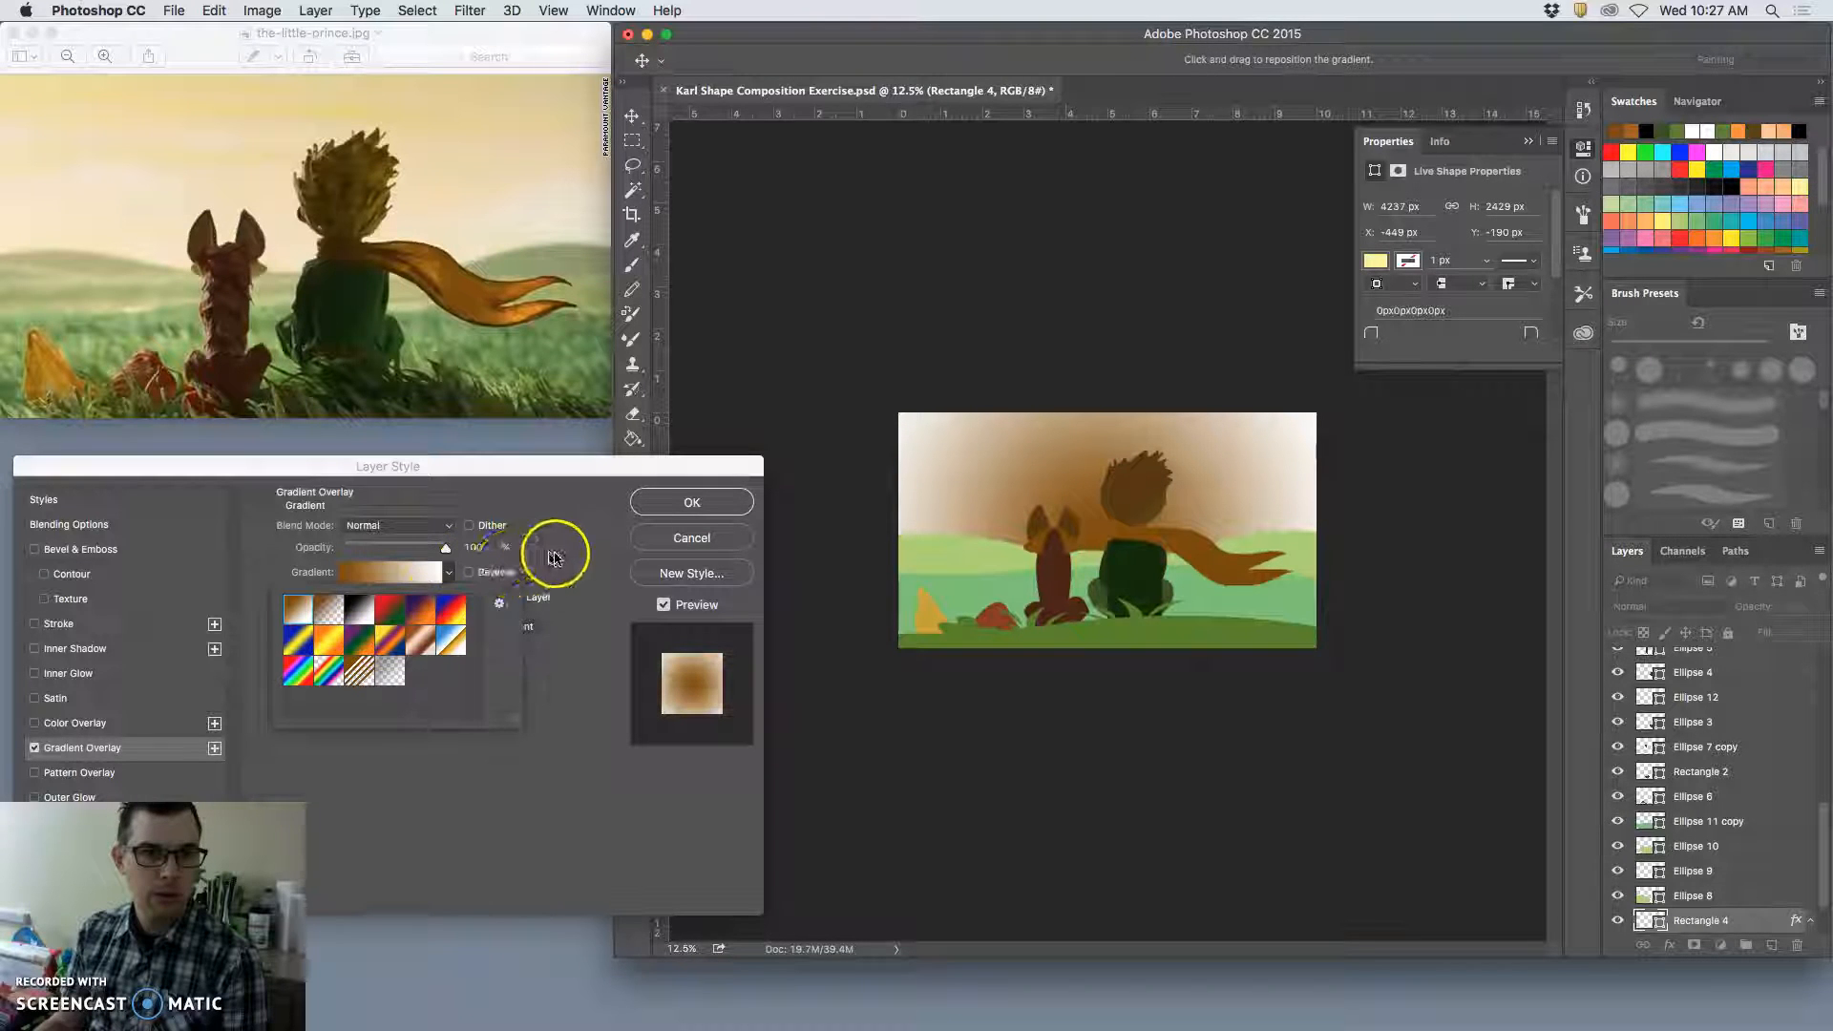
left_click(516, 534)
left_click(447, 598)
left_click(381, 578)
Step: Recolour the starting stop of the sky's overlay gradient from brown to a warm, muted yellow, #edda70
left_click(385, 573)
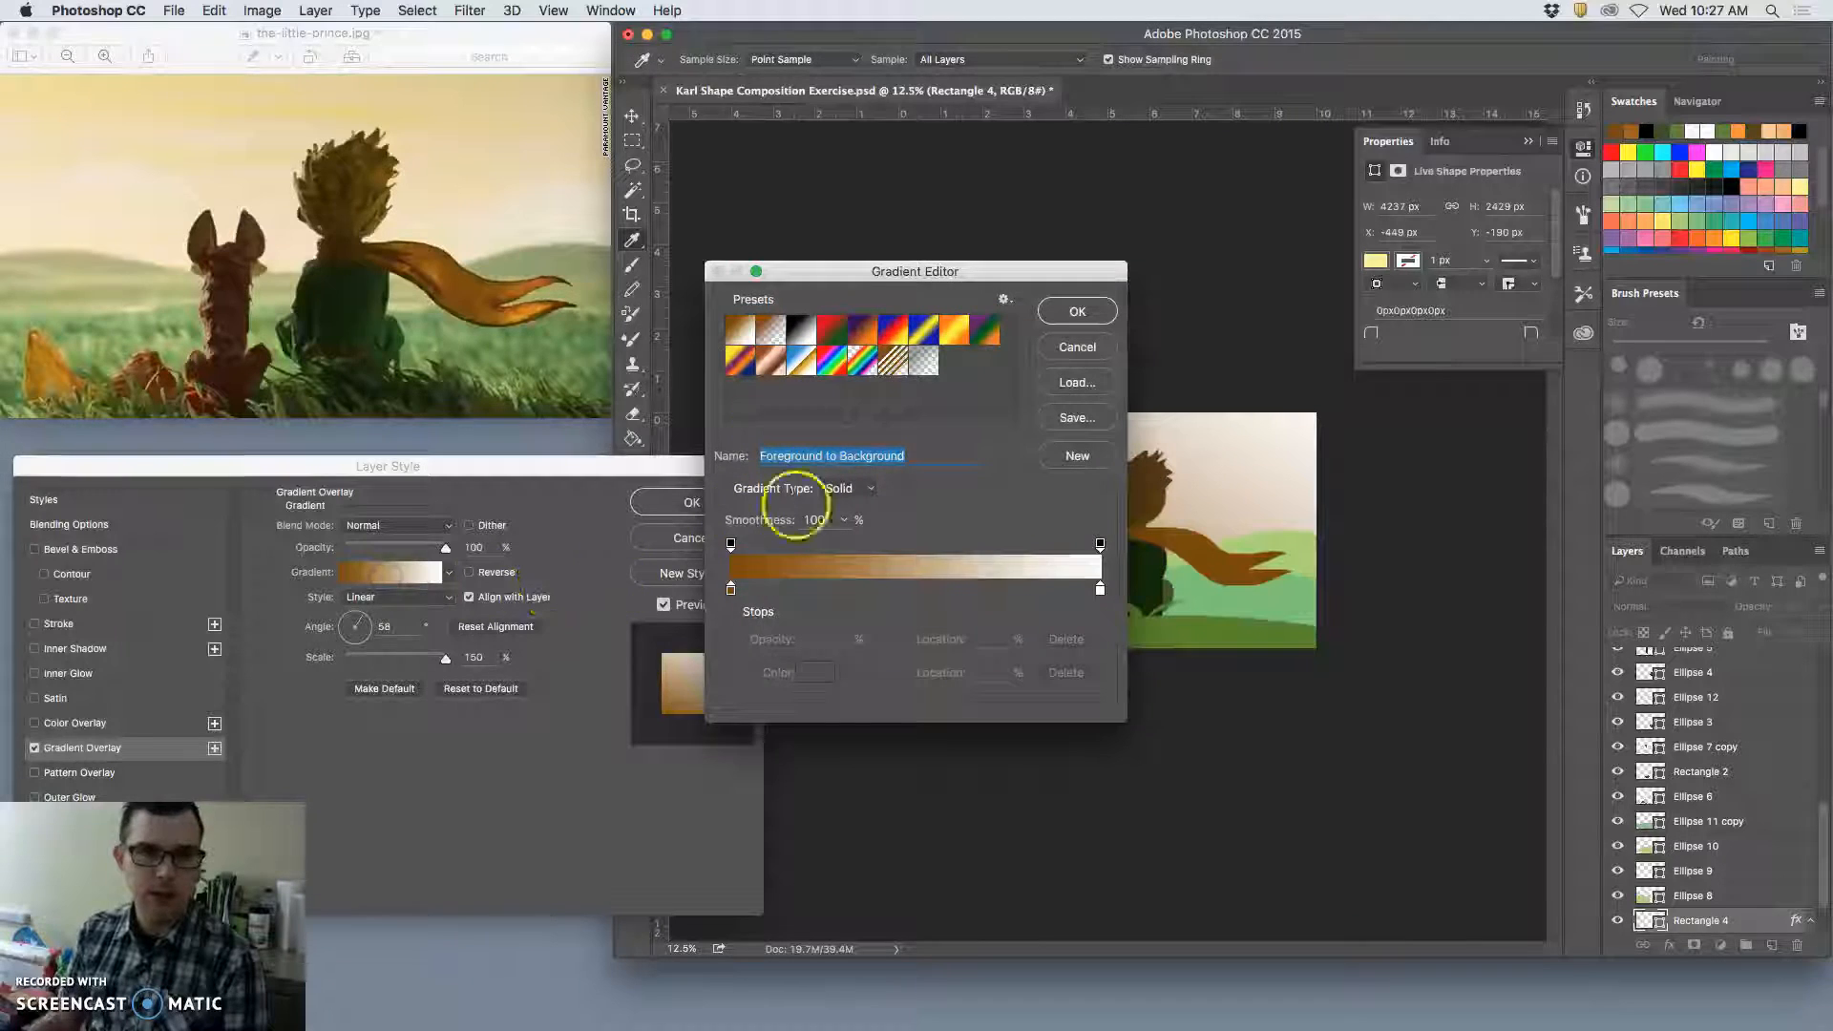
left_click(732, 589)
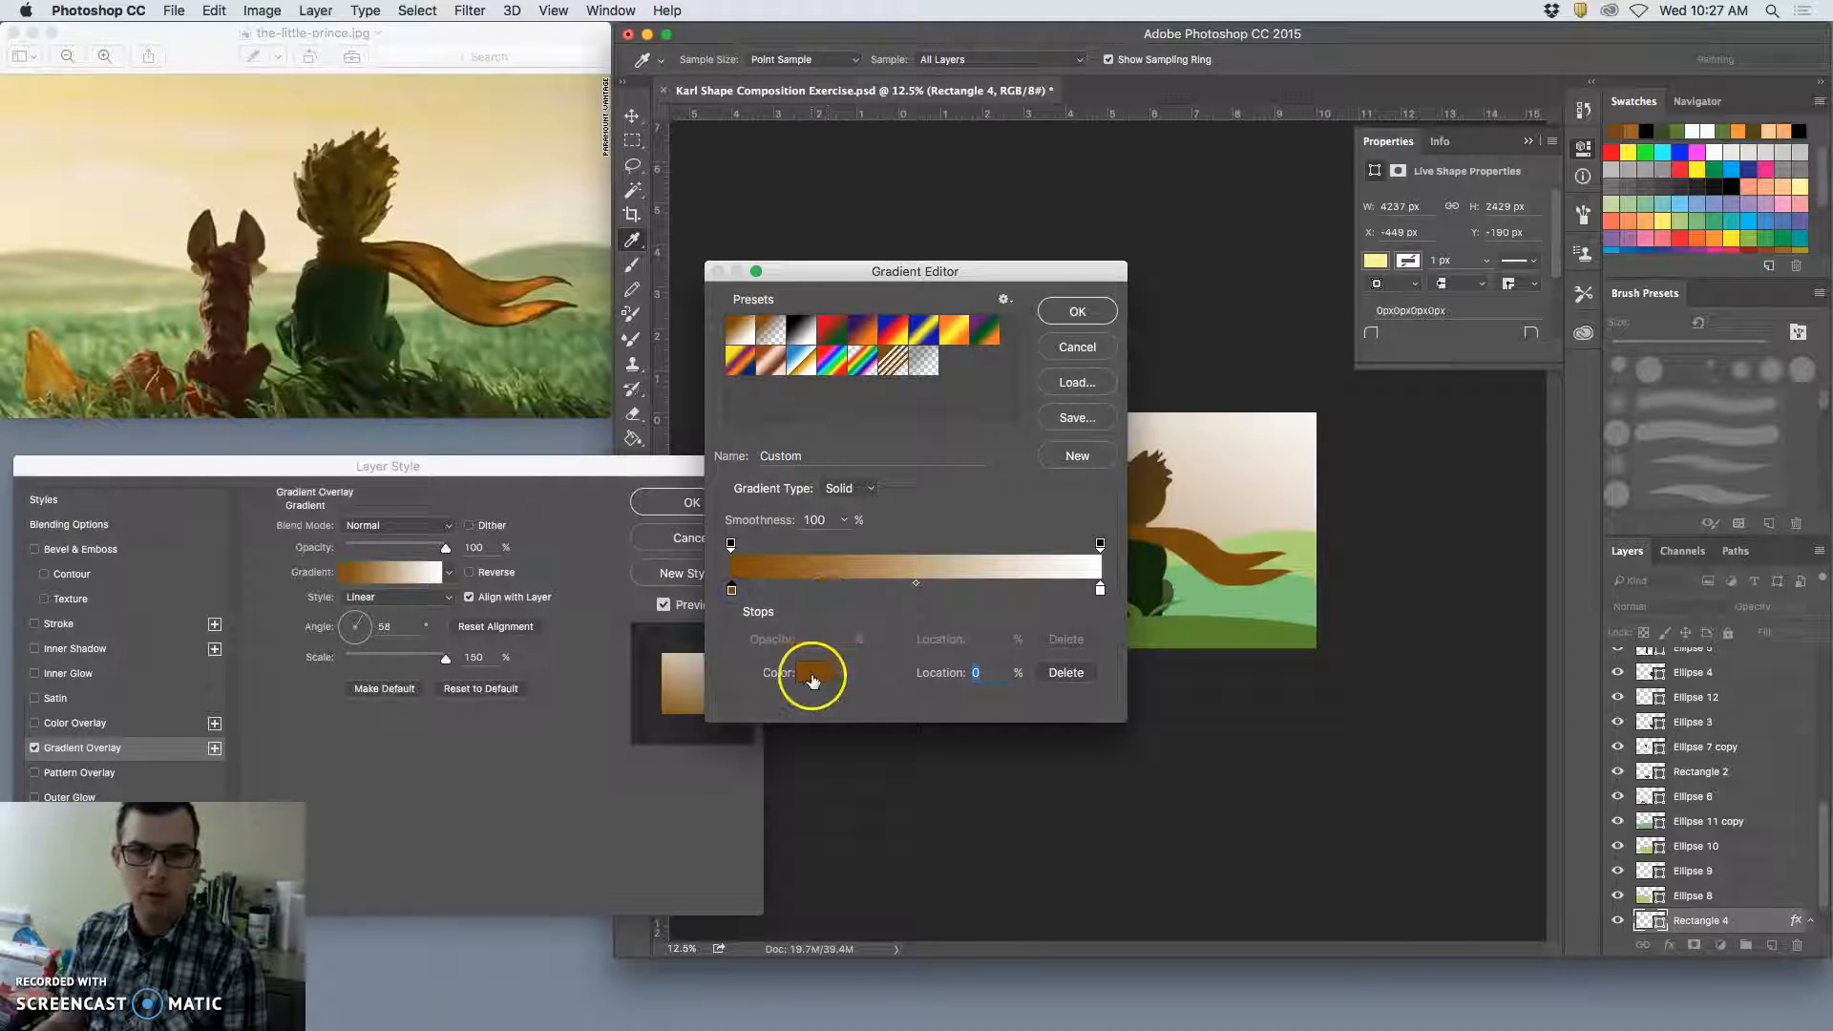
left_click(814, 672)
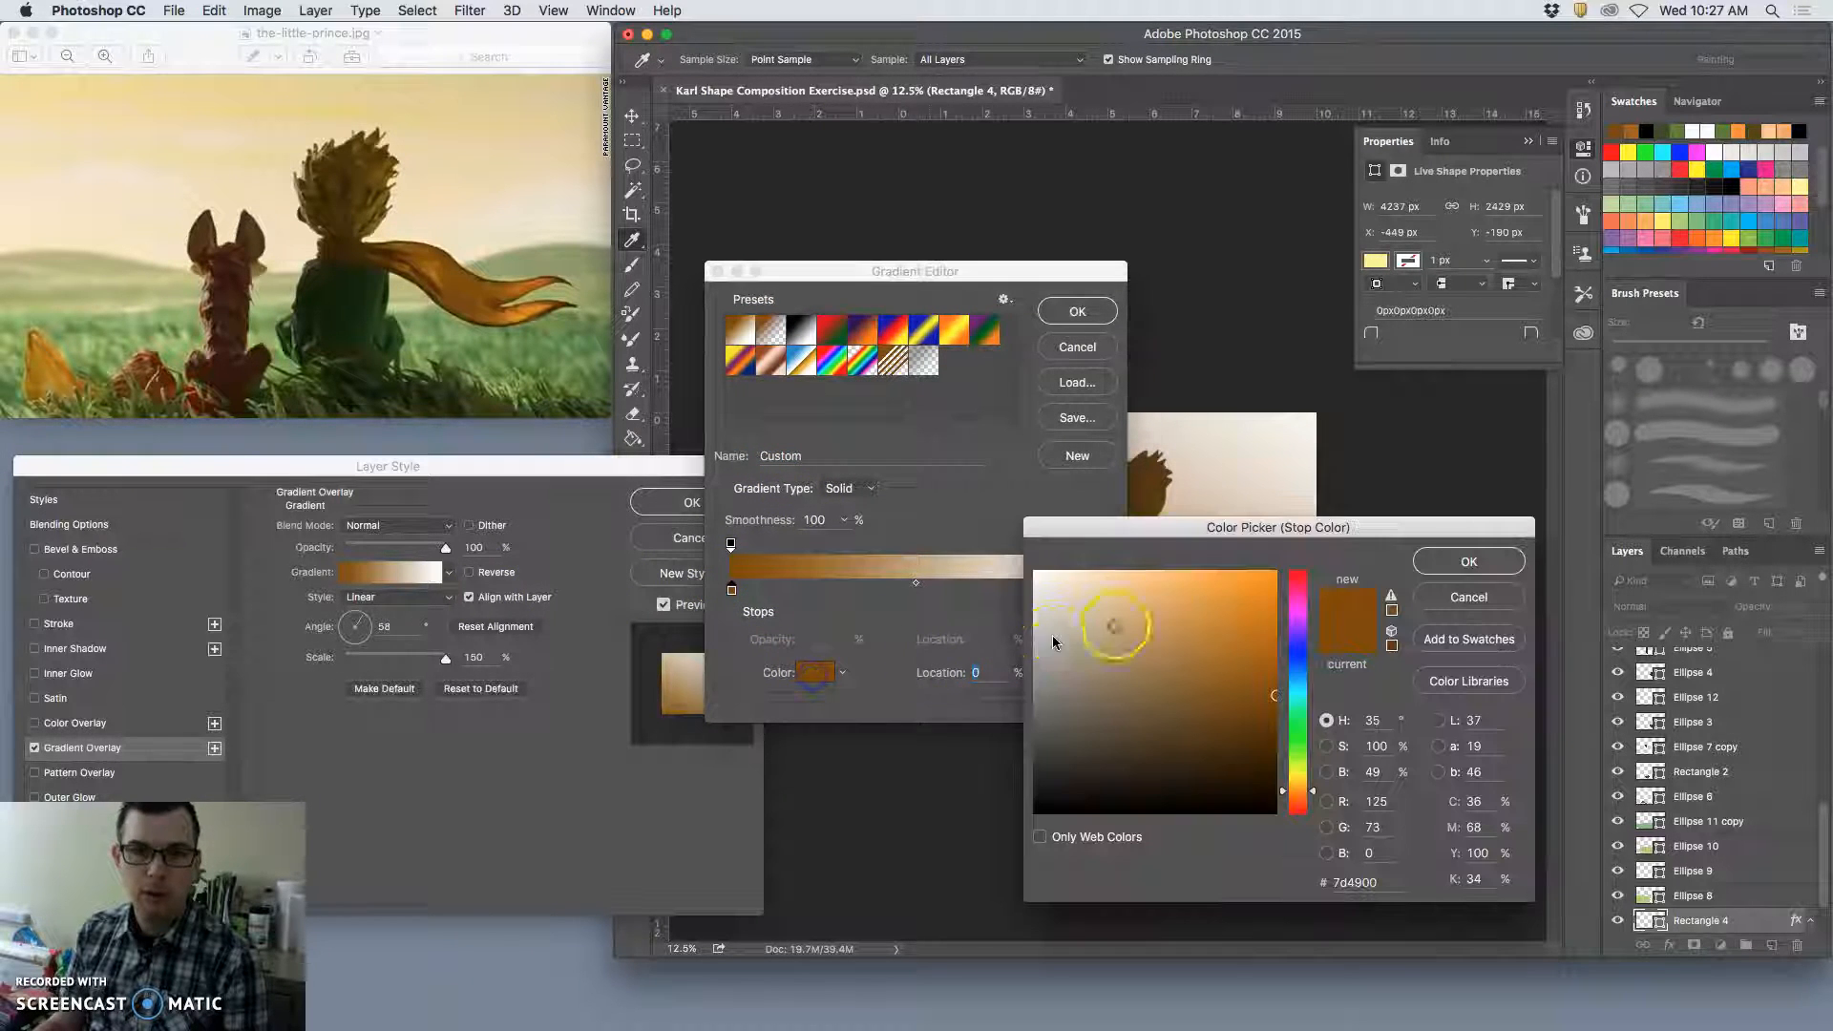
left_click(1802, 189)
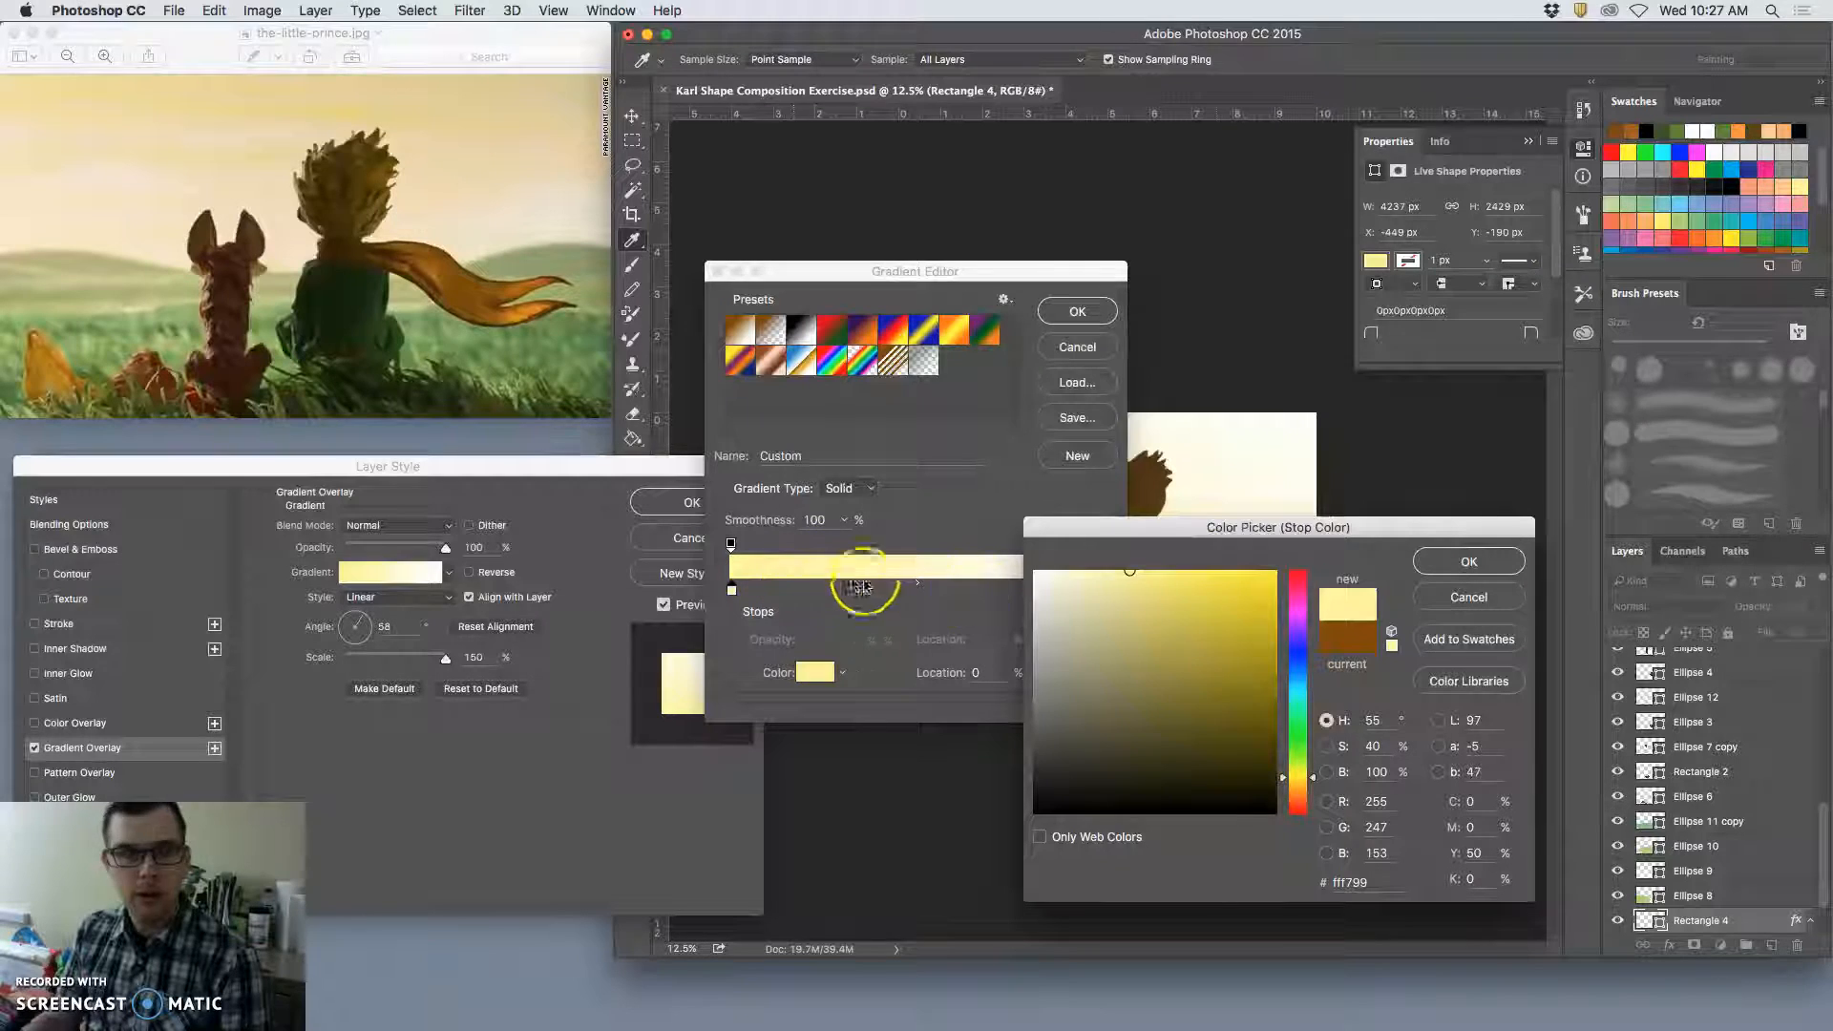
left_click(1122, 592)
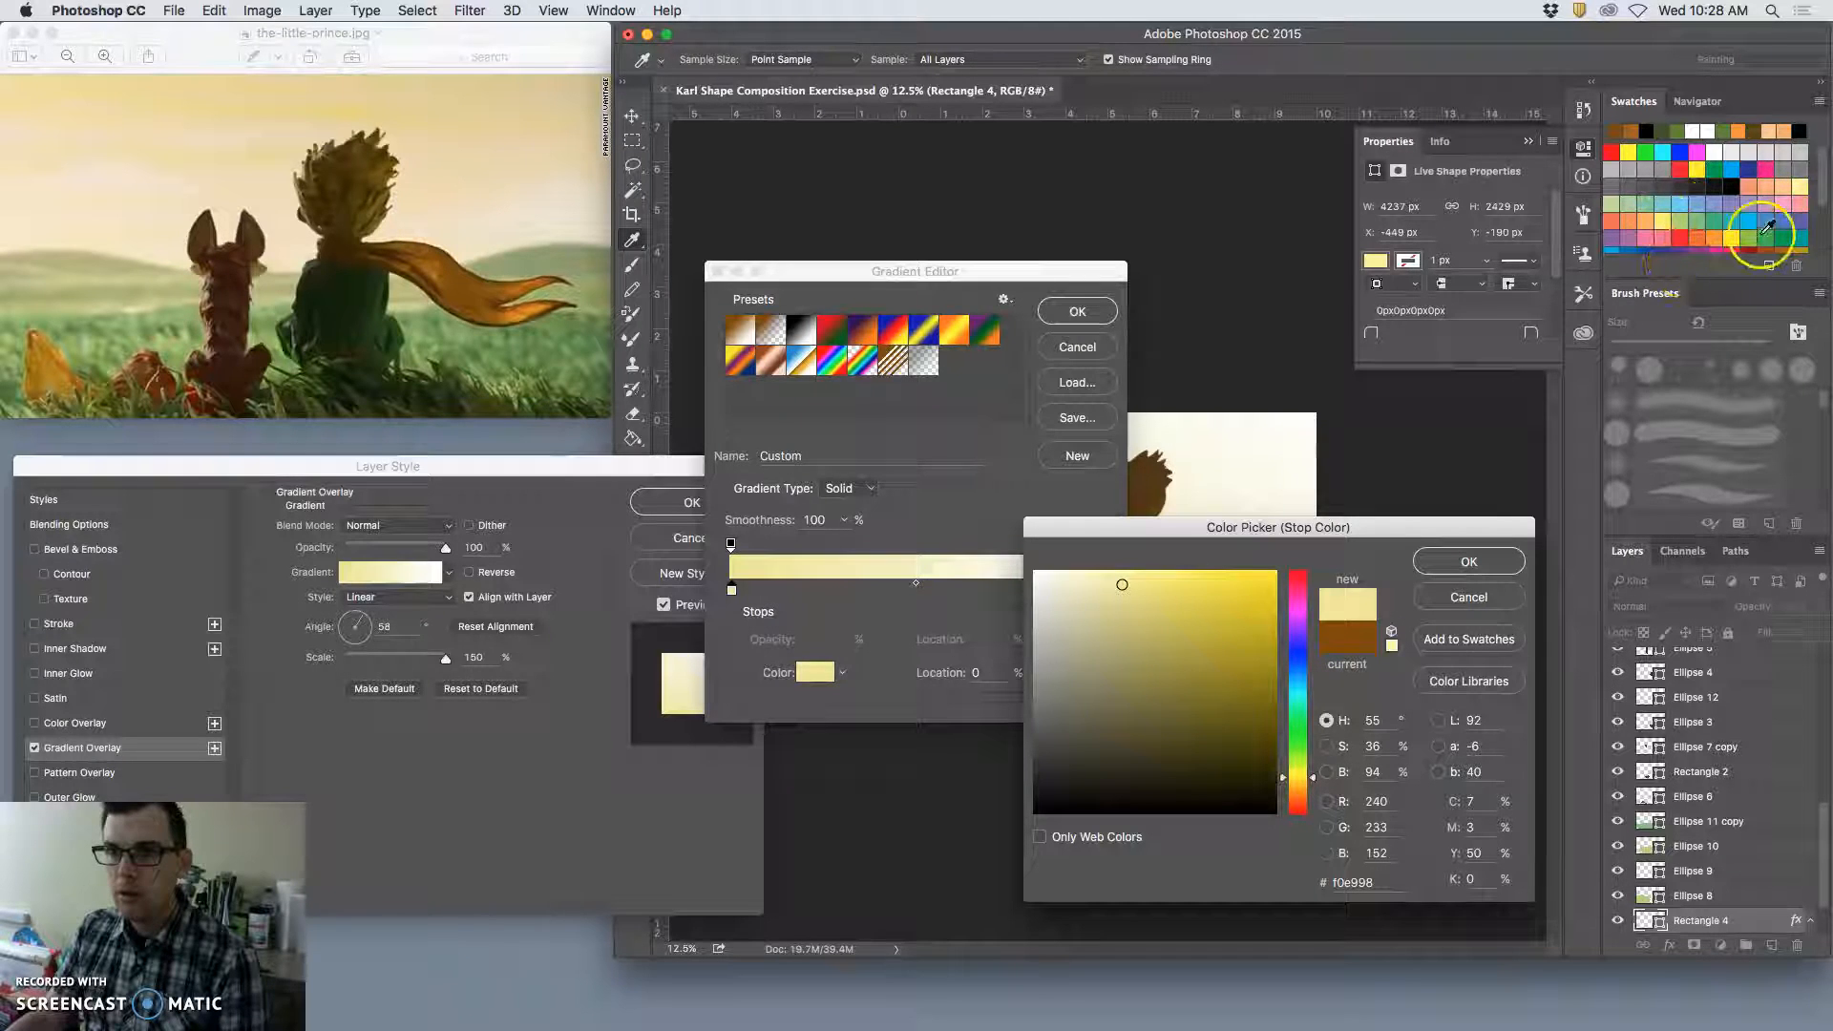
scroll(1766, 227, "down", 5)
scroll(1767, 227, "up", 5)
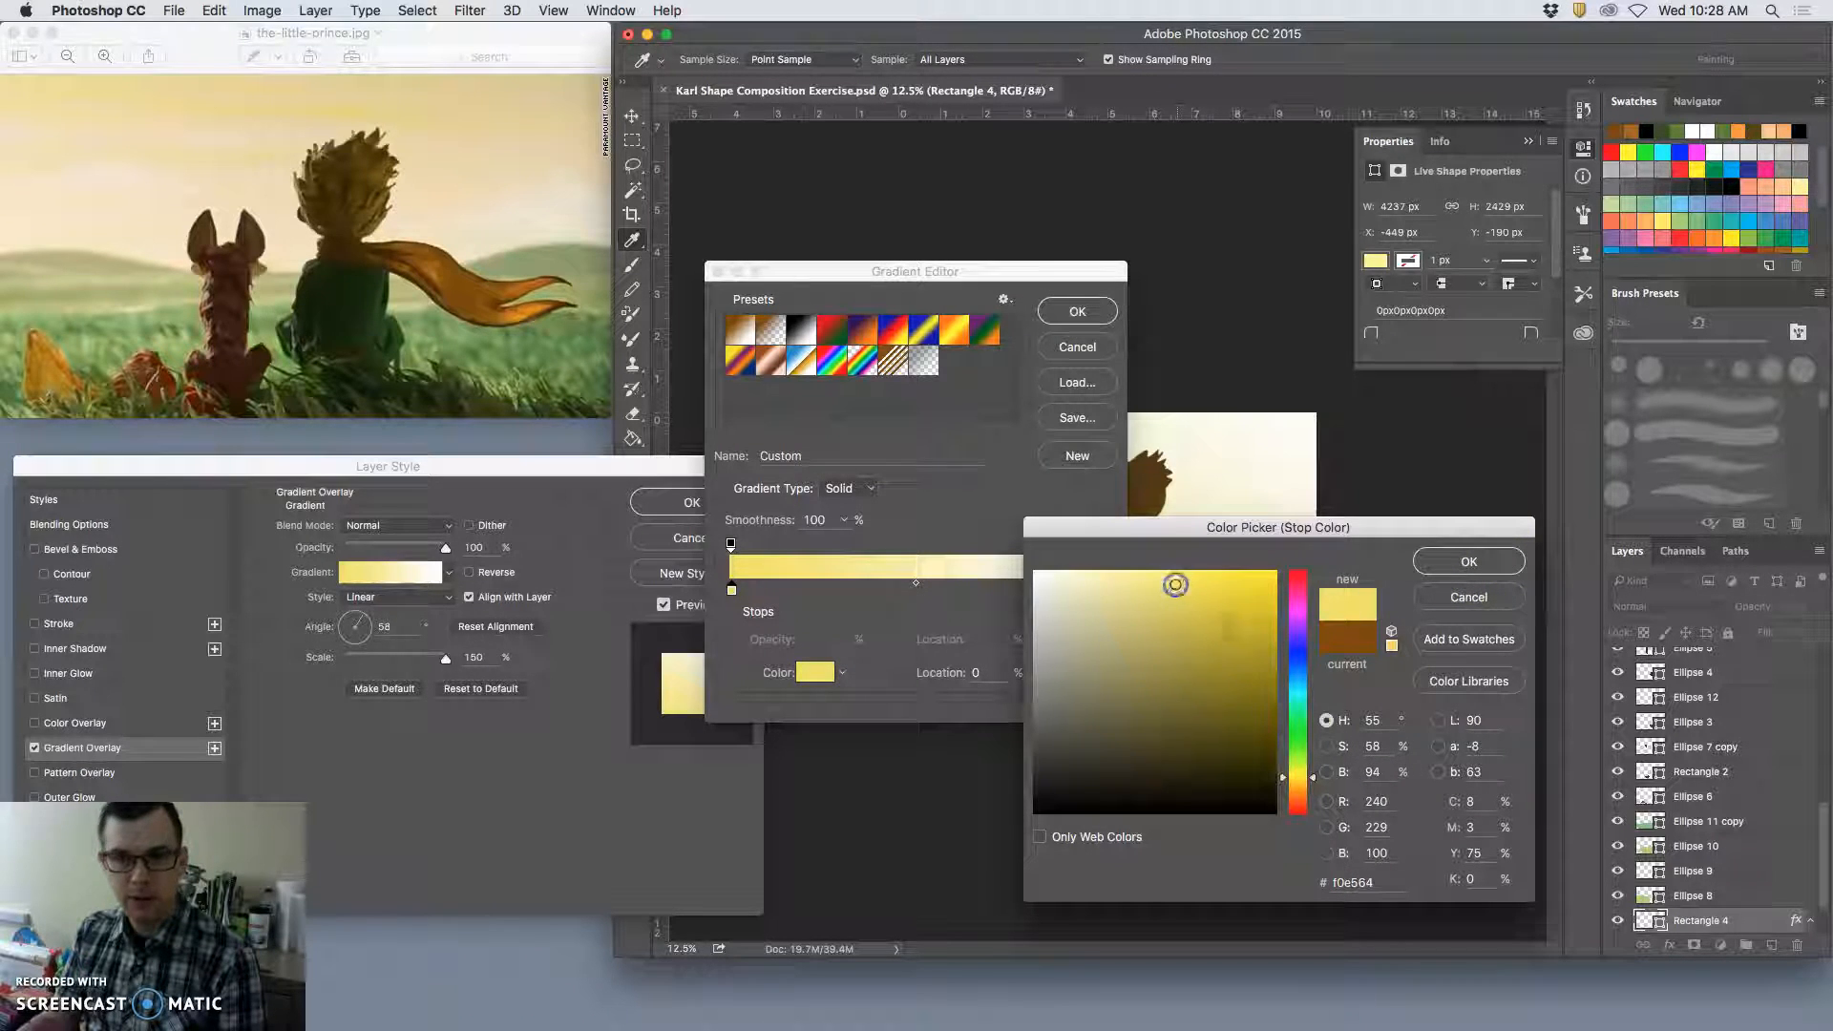
left_click(1286, 783)
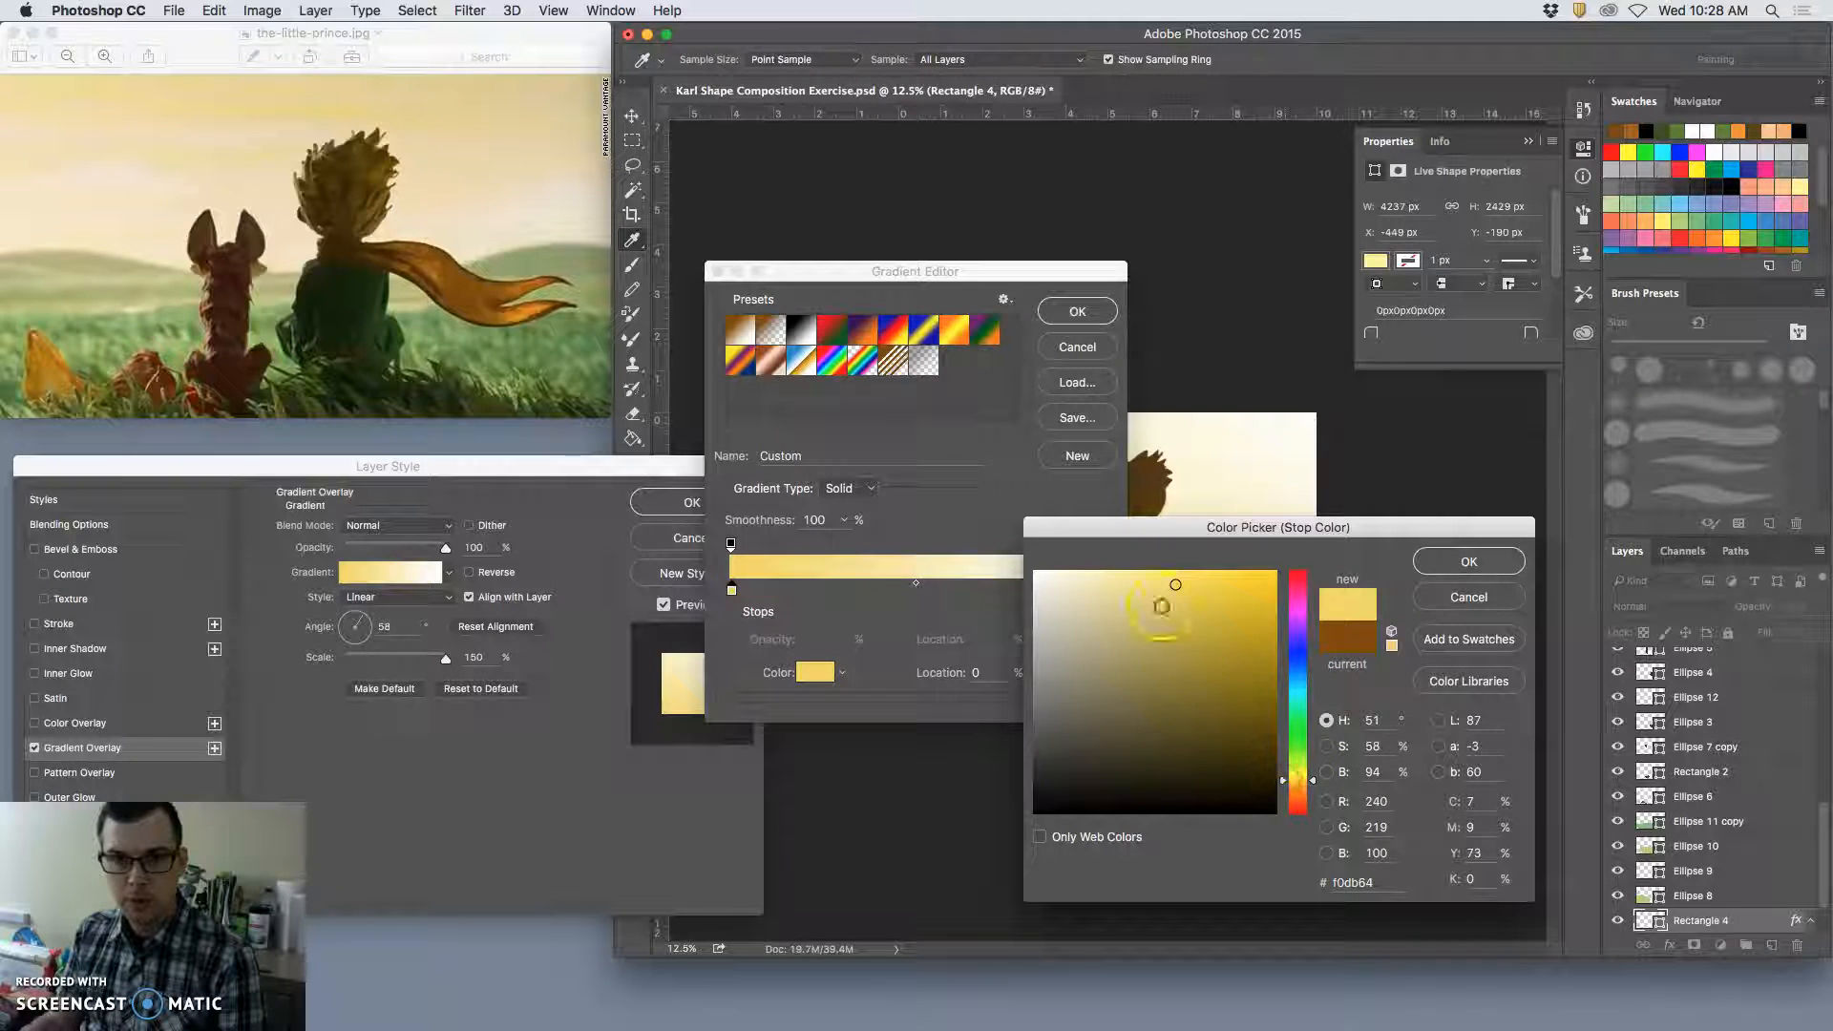
left_click(1447, 564)
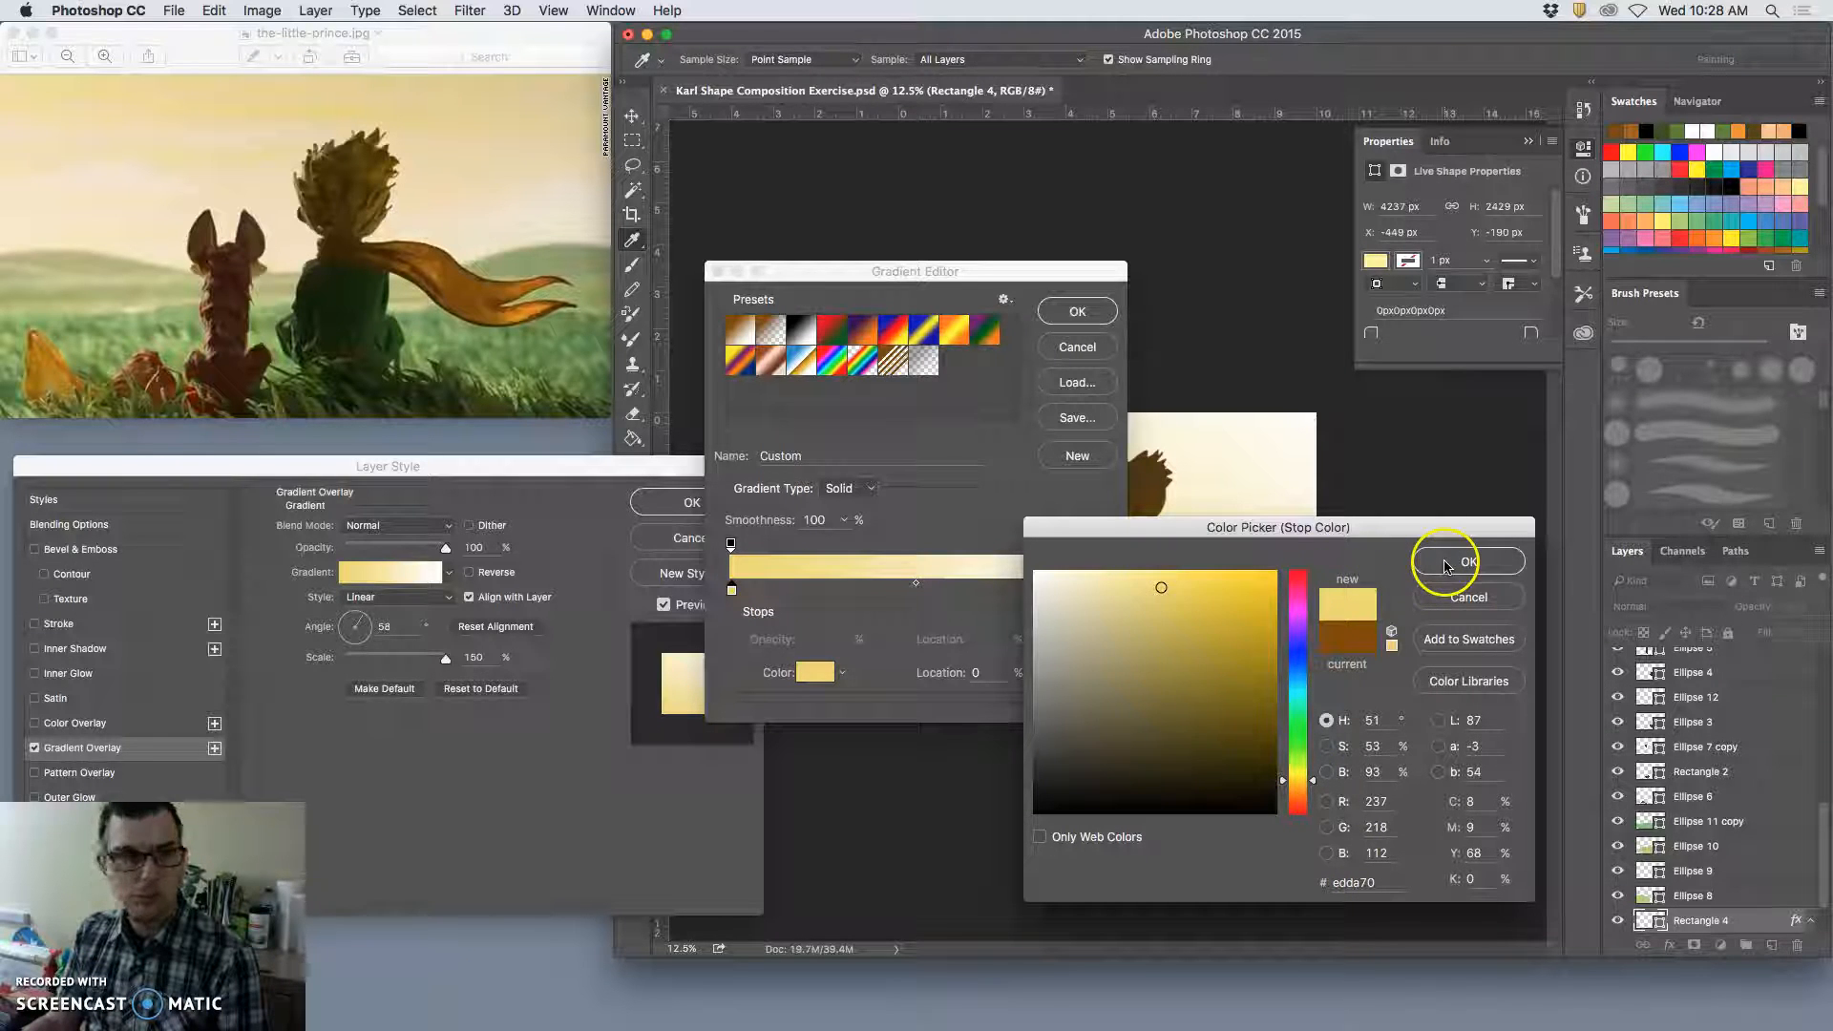
Step: Recolour the end stop of the sky's overlay gradient to a pale cream, about #f3f1d7
left_click(1100, 588)
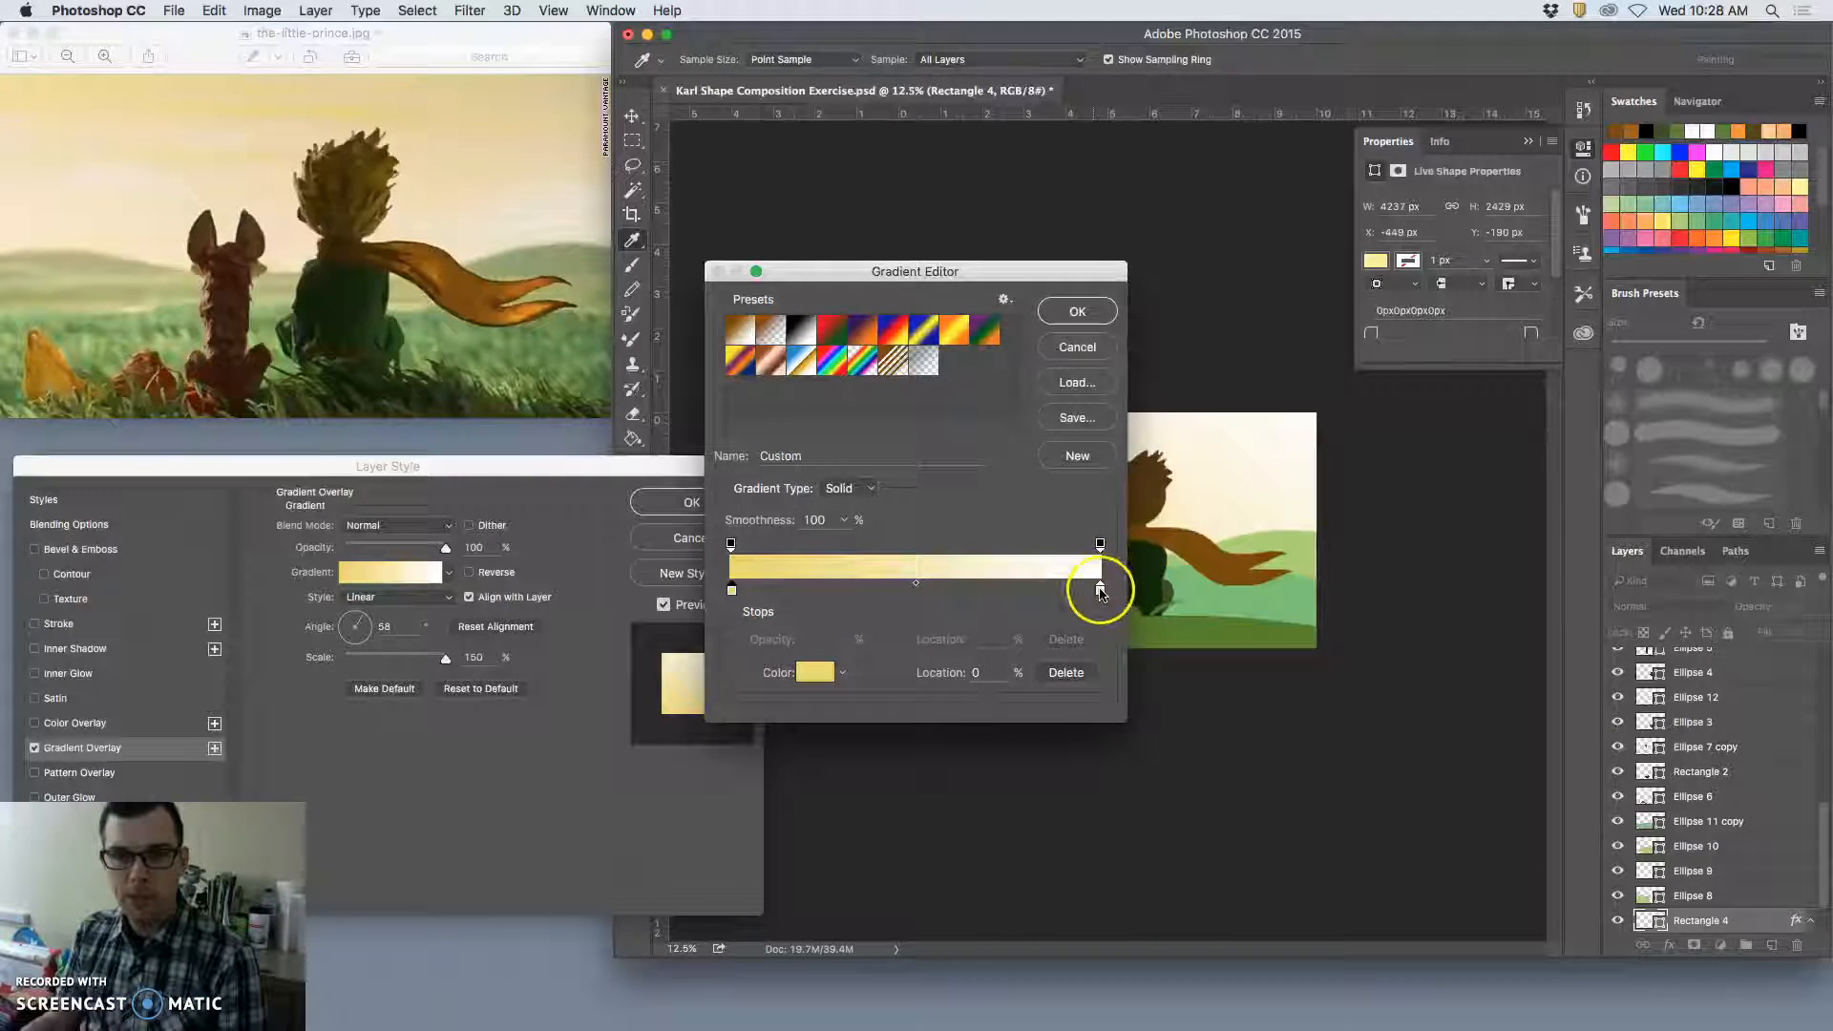
double_click(1098, 588)
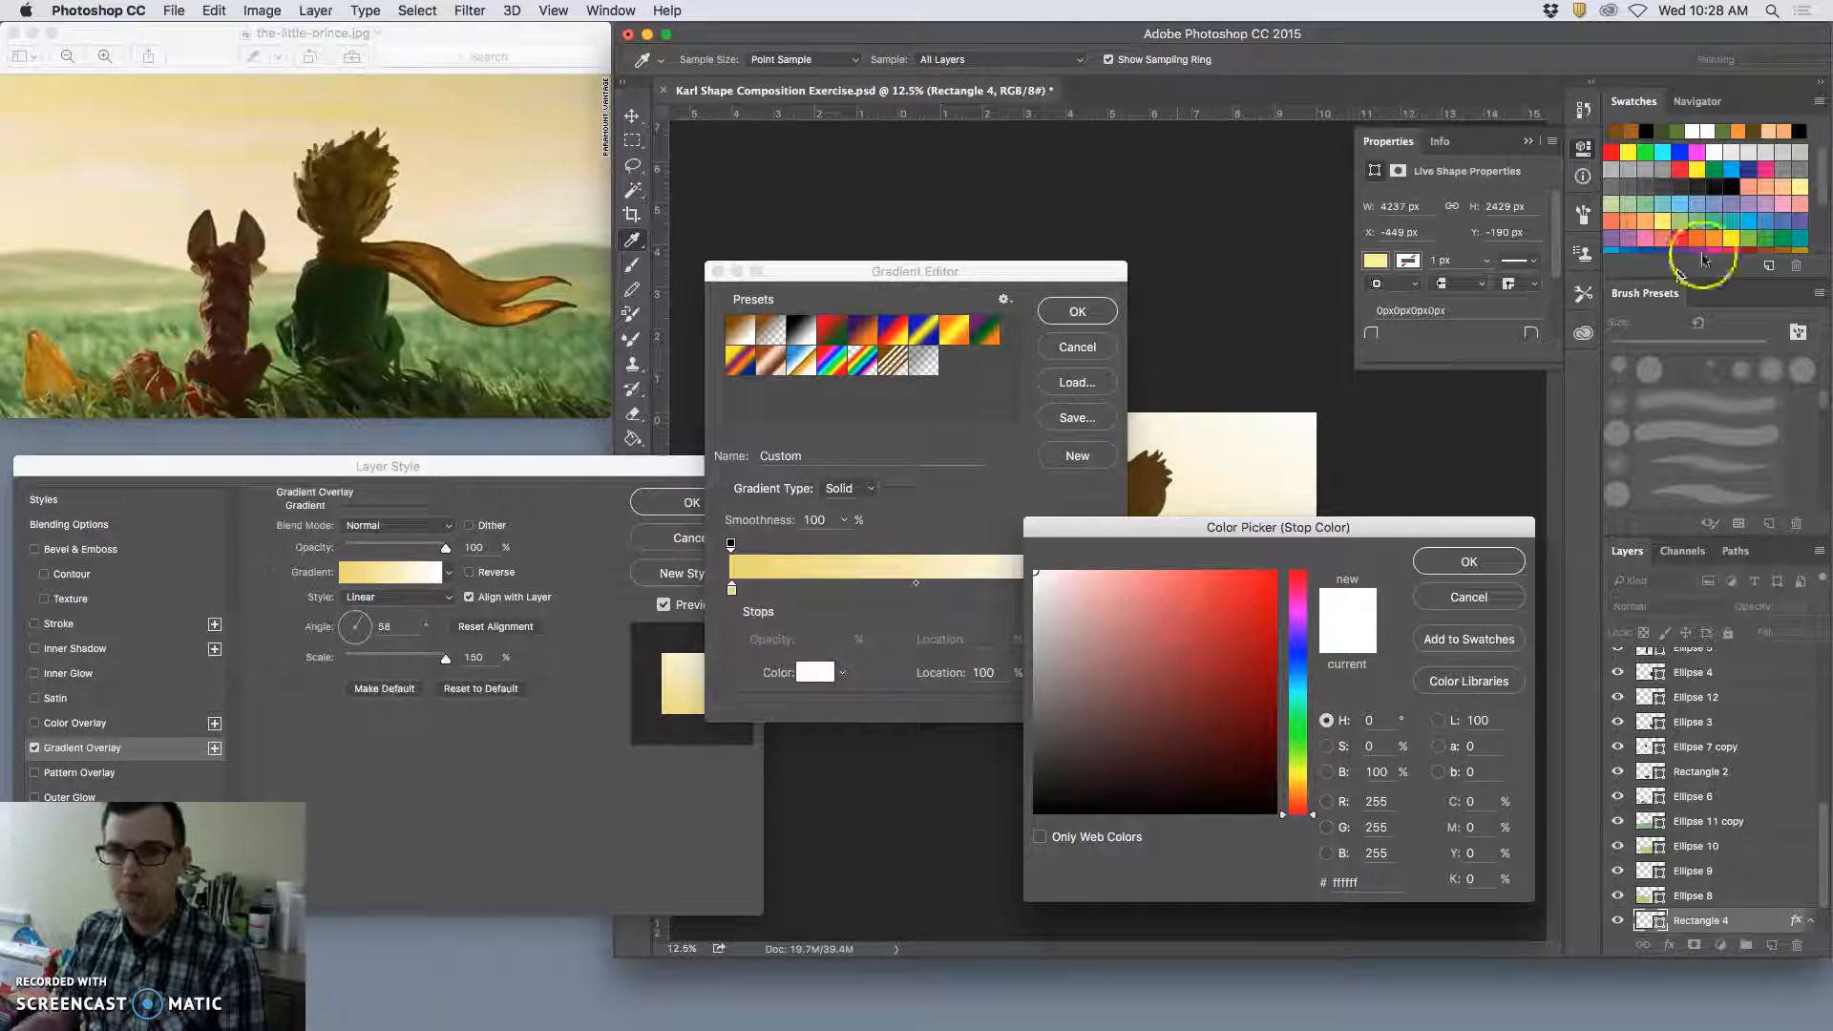
left_click(1801, 185)
left_click_drag(1098, 579, 1057, 587)
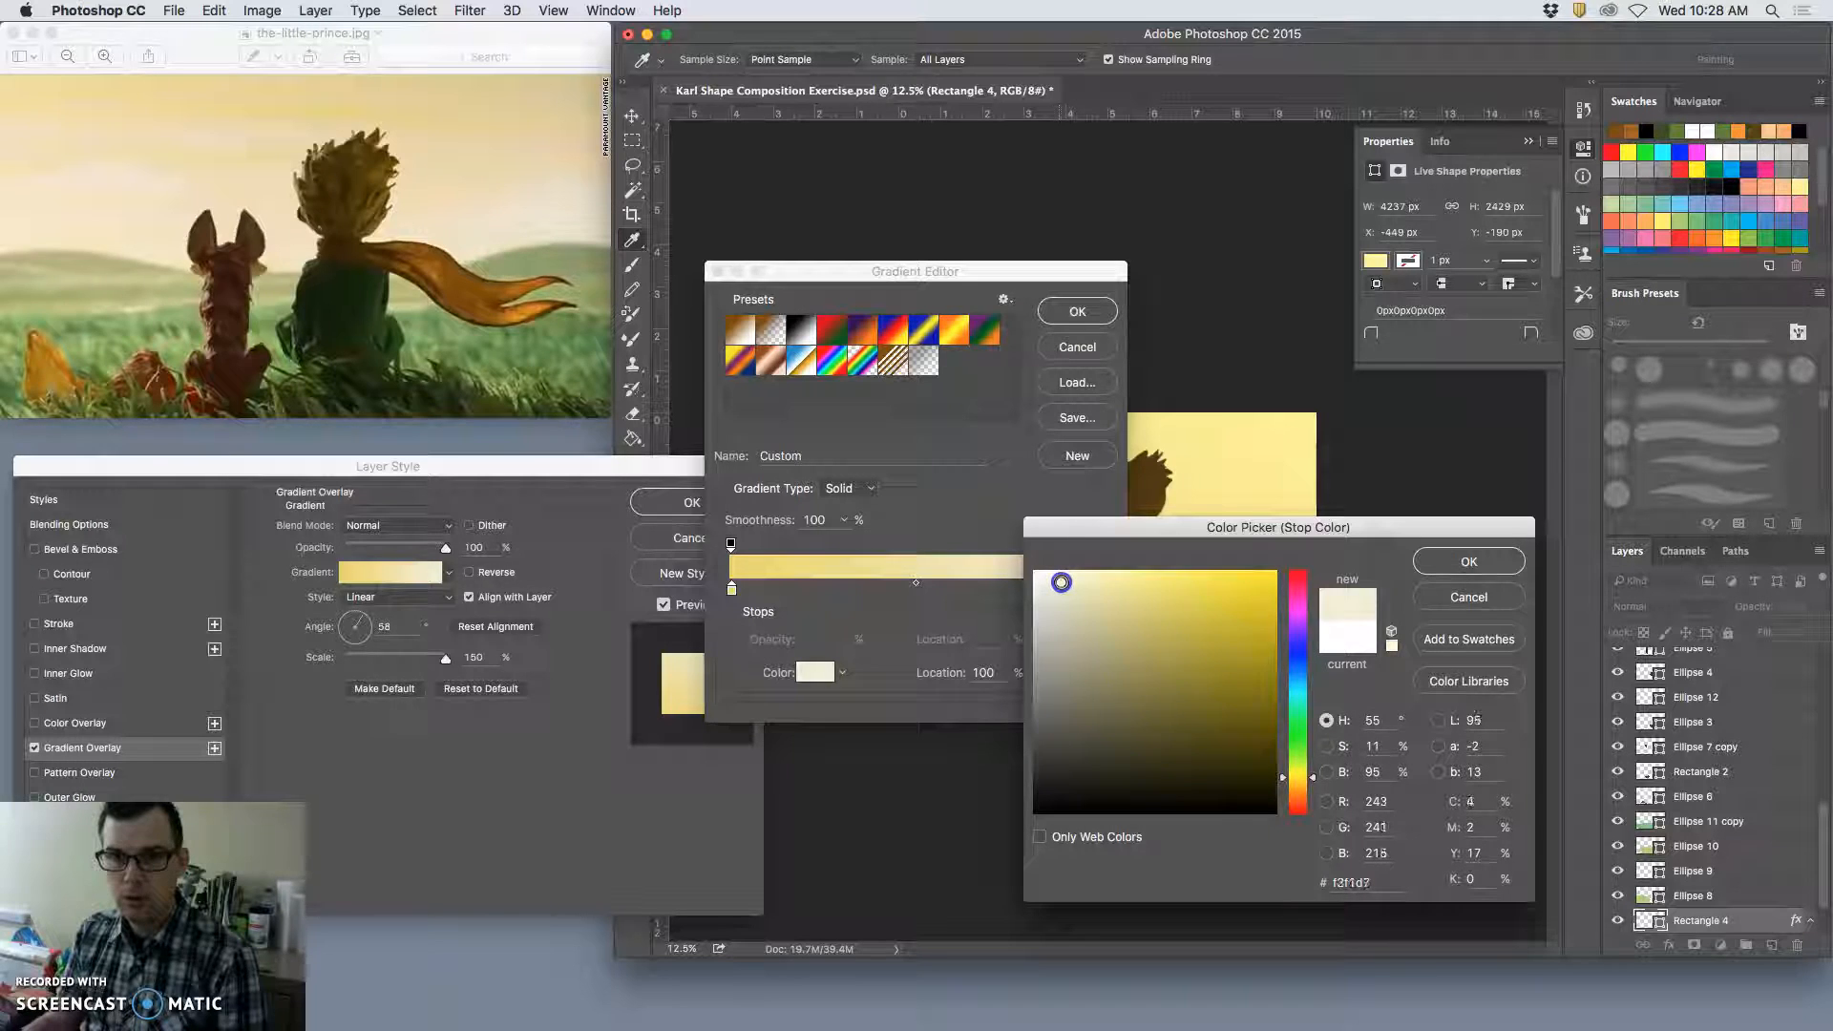
left_click(1436, 563)
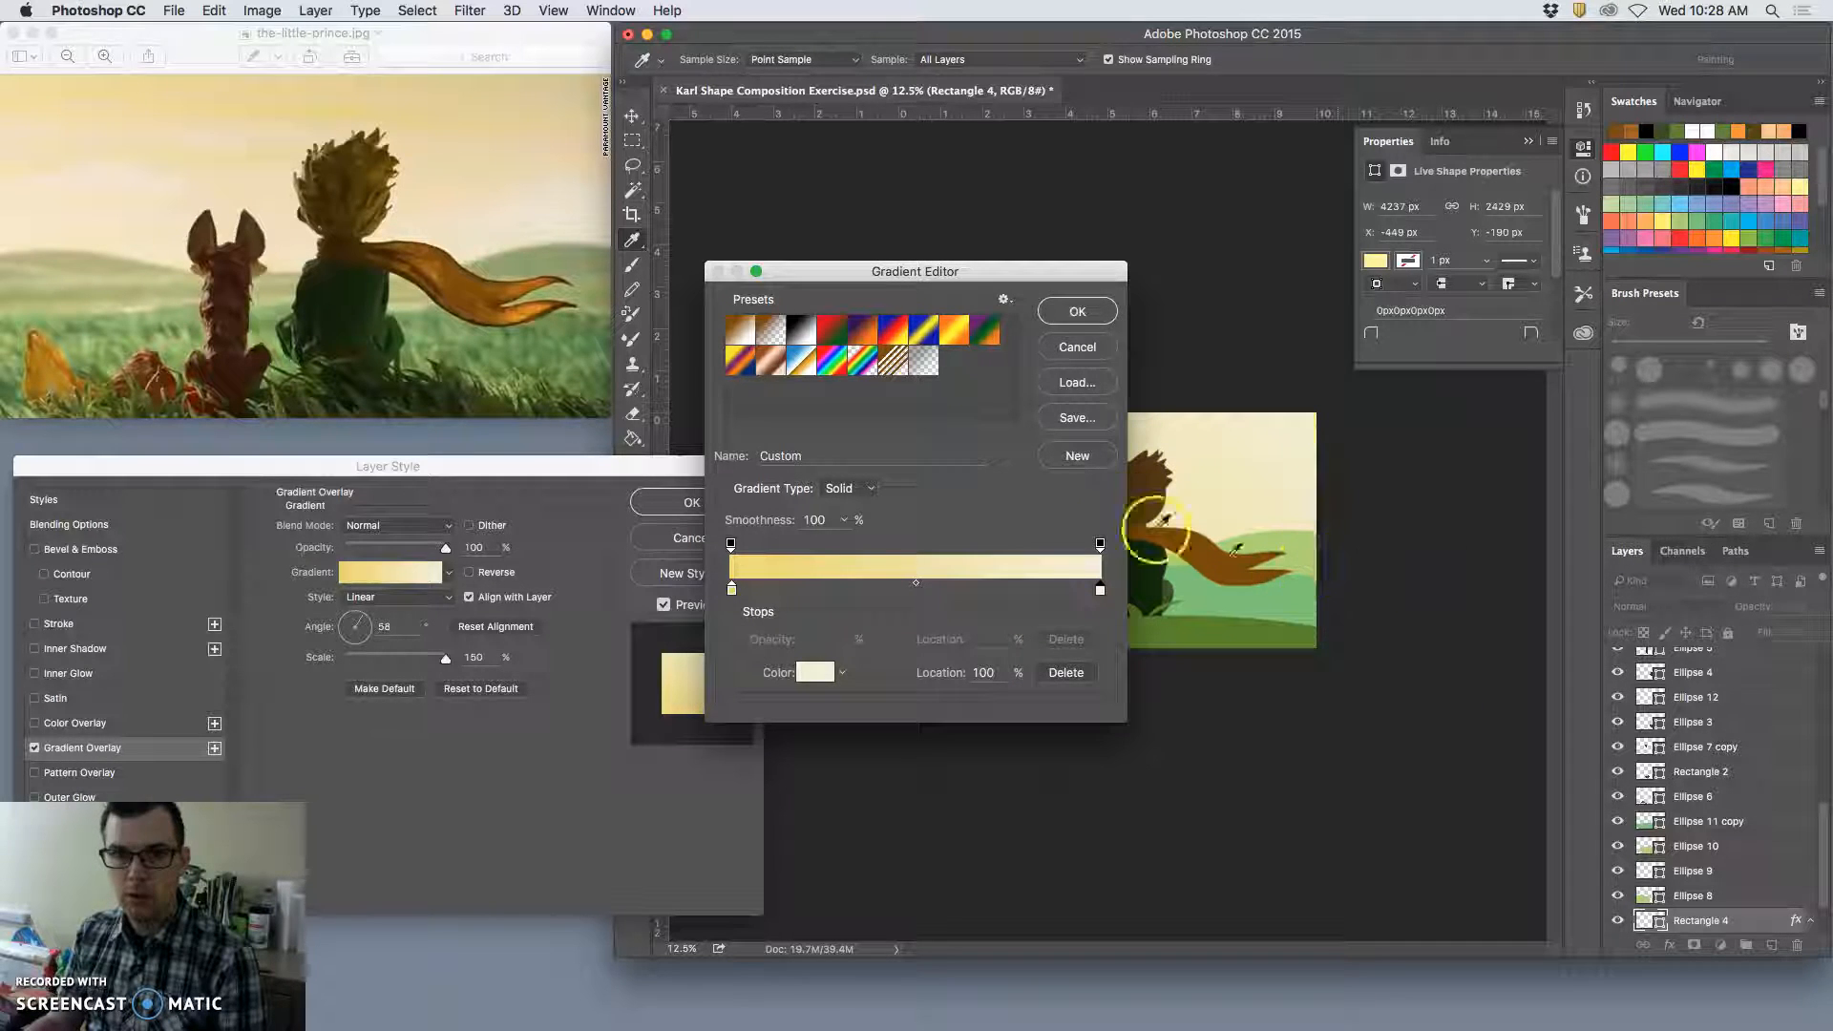